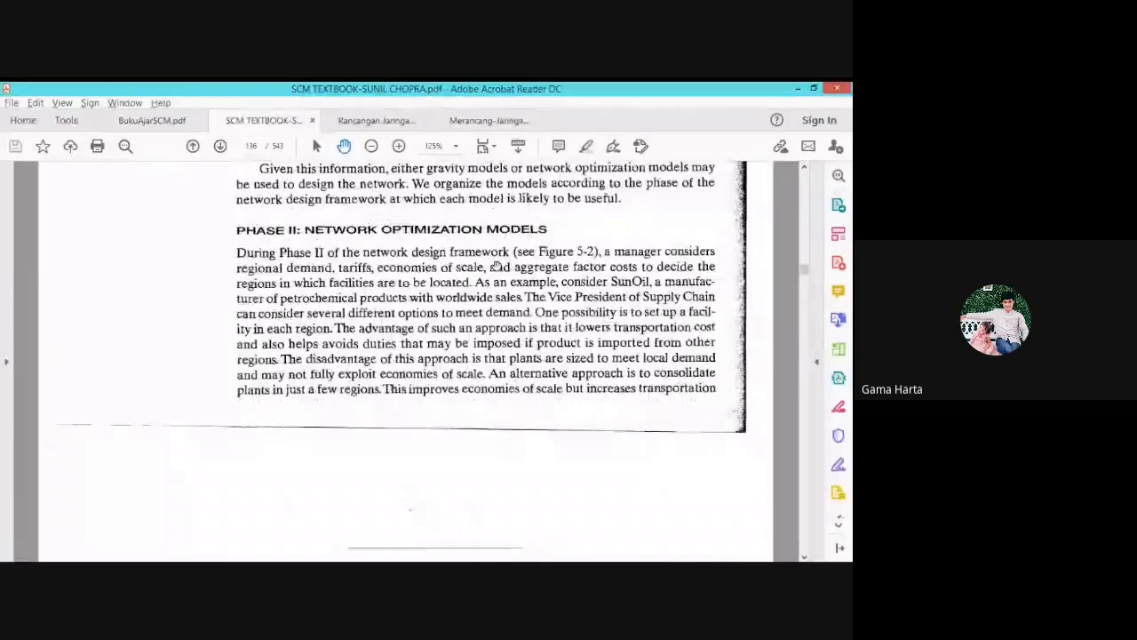
Read section 5.4 of the textbook on models for facility location and capacity allocation
{"action": "scroll", "coordinate": [497, 264], "scroll_direction": "up", "scroll_amount": 10}
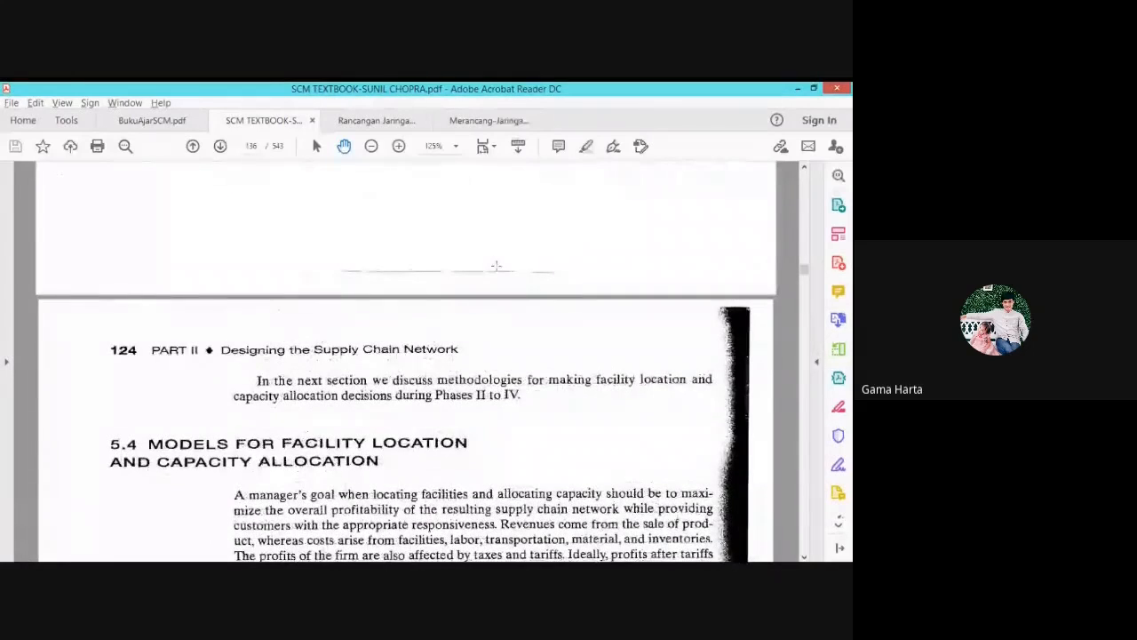
{"action": "scroll", "coordinate": [496, 266], "scroll_direction": "down", "scroll_amount": 2}
{"action": "scroll", "coordinate": [176, 286], "scroll_direction": "down", "scroll_amount": 1}
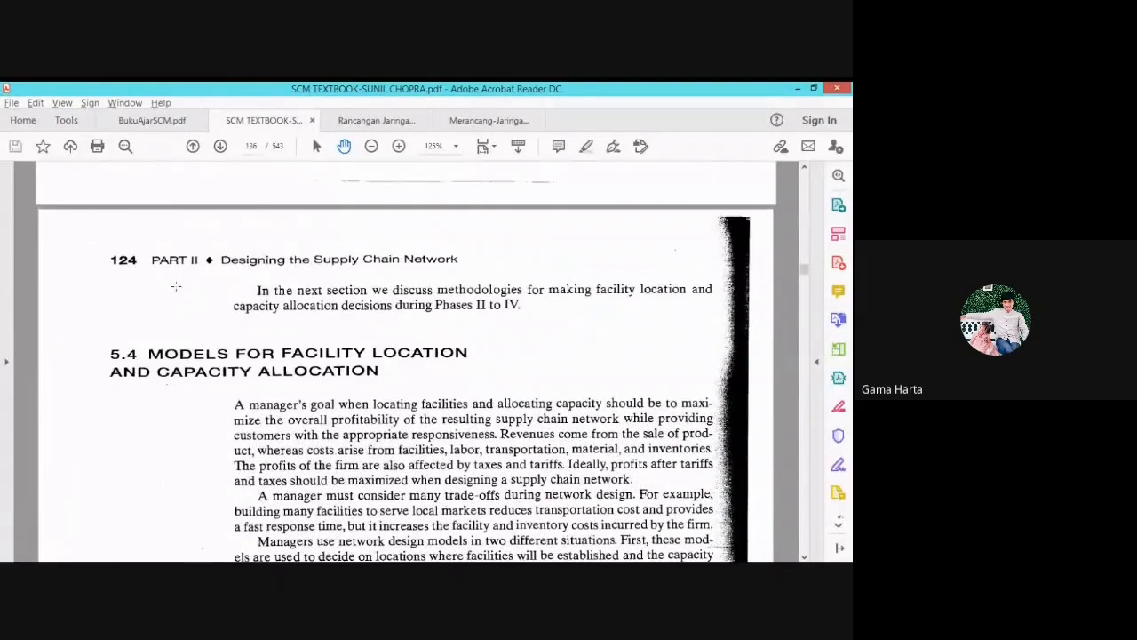
{"action": "scroll", "coordinate": [205, 364], "scroll_direction": "down", "scroll_amount": 3}
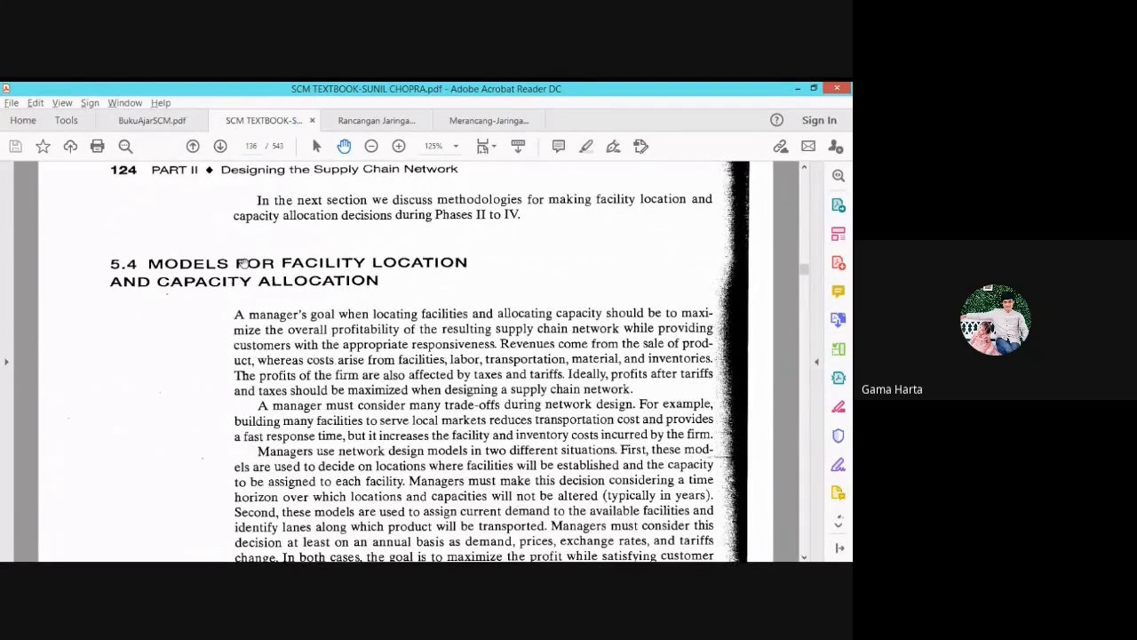
{"action": "scroll", "coordinate": [343, 300], "scroll_direction": "down", "scroll_amount": 1}
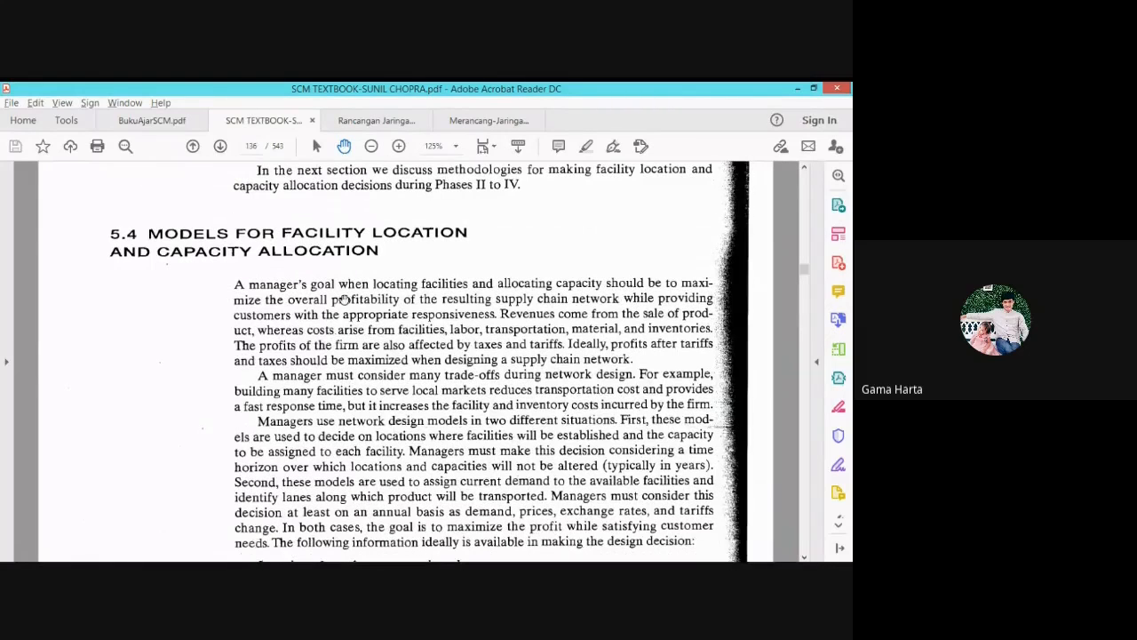
{"action": "scroll", "coordinate": [344, 299], "scroll_direction": "down", "scroll_amount": 1}
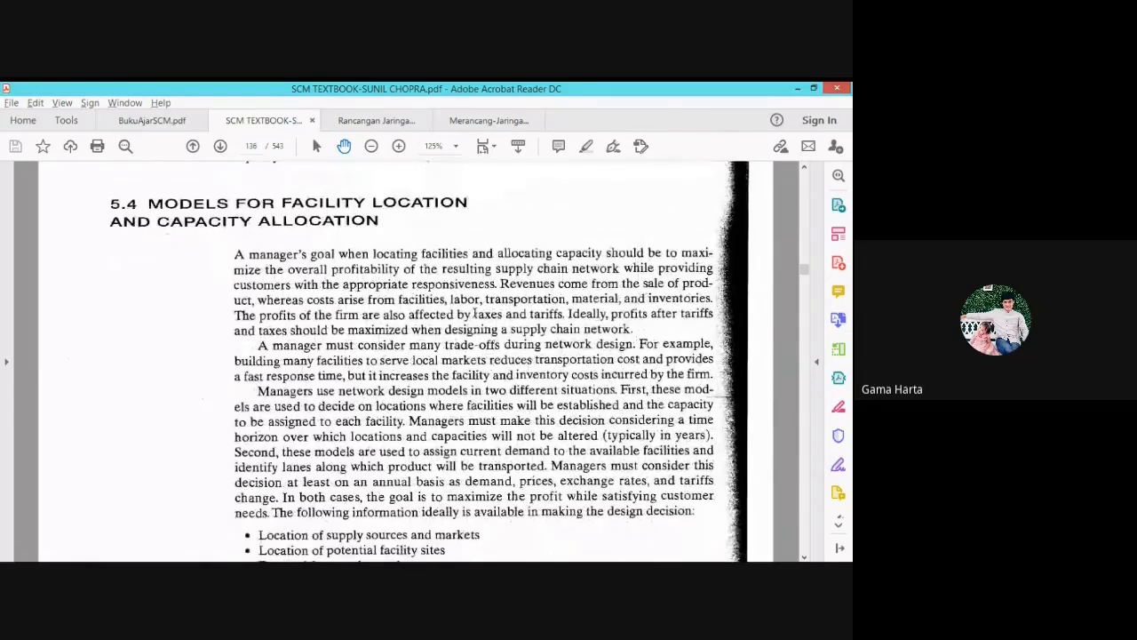
Examine Figure 5-3 with SunOil's cost and demand data, enlarged to 150%, along with the surrounding Phase II text
{"action": "scroll", "coordinate": [474, 312], "scroll_direction": "down", "scroll_amount": 20}
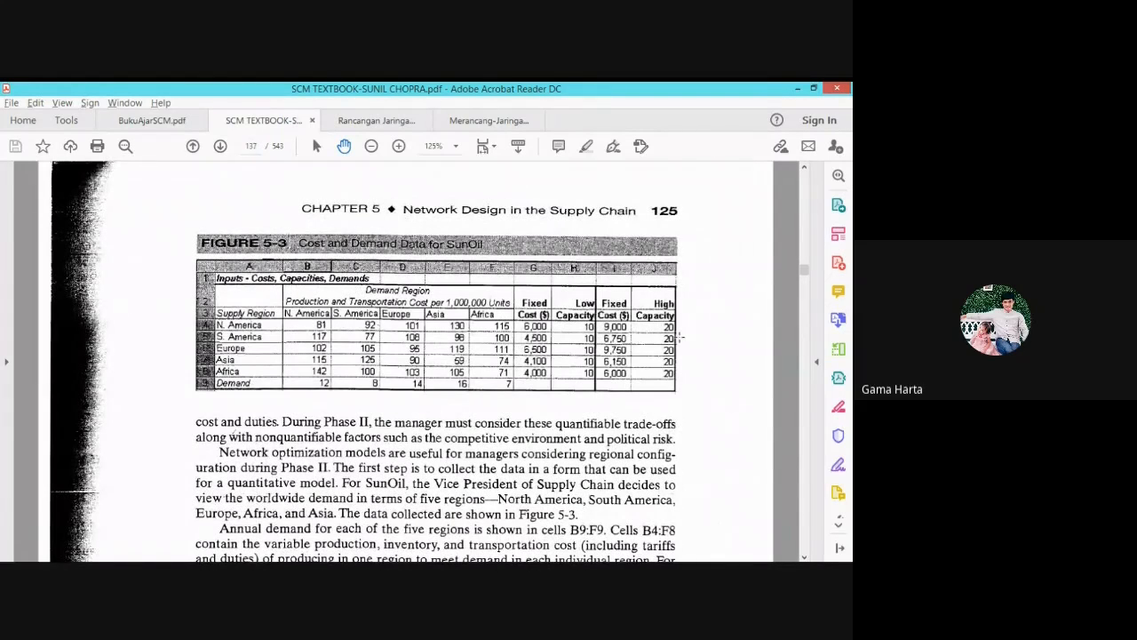
{"action": "scroll", "coordinate": [679, 336], "scroll_direction": "down", "scroll_amount": 1}
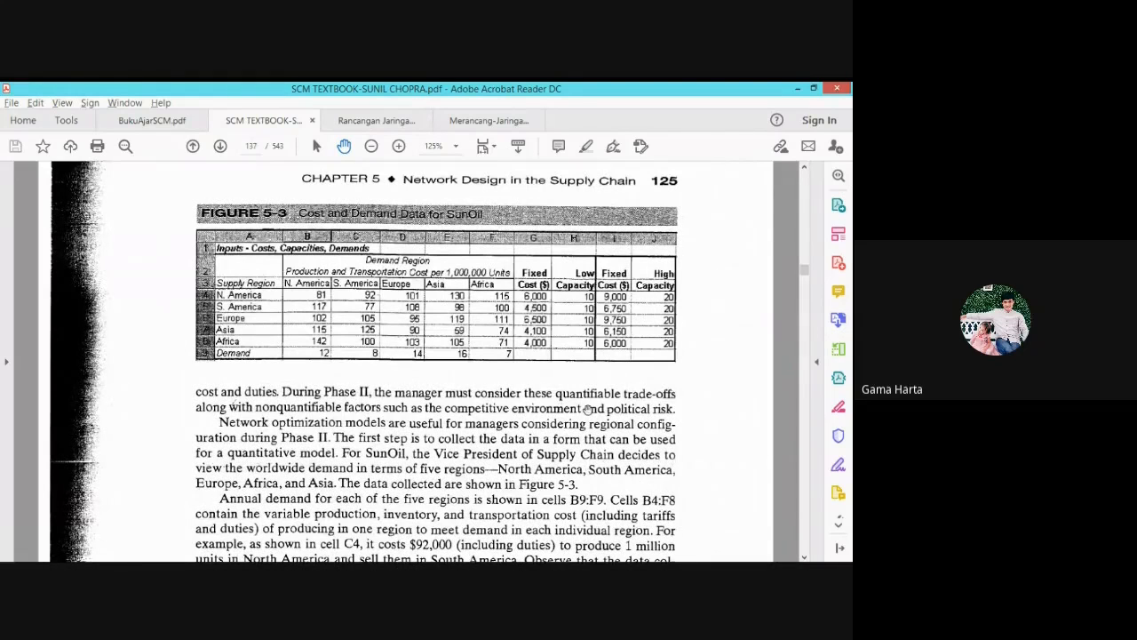
{"action": "scroll", "coordinate": [586, 409], "scroll_direction": "up", "scroll_amount": 1}
{"action": "scroll", "coordinate": [587, 408], "scroll_direction": "up", "scroll_amount": 1}
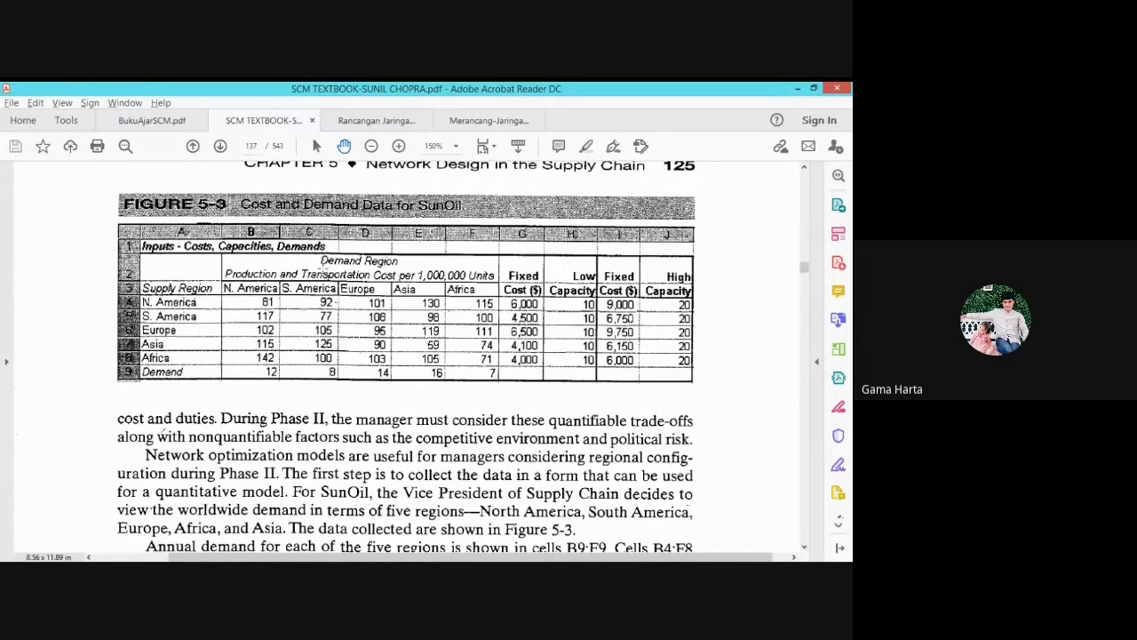
{"action": "scroll", "coordinate": [356, 338], "scroll_direction": "up", "scroll_amount": 5}
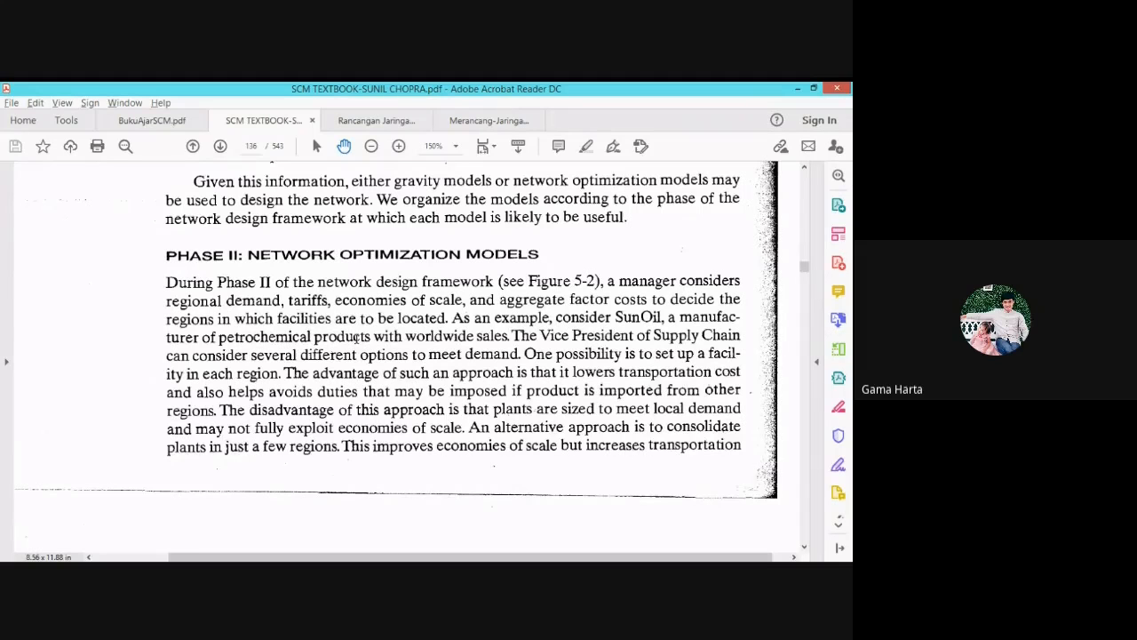
{"action": "scroll", "coordinate": [415, 475], "scroll_direction": "down", "scroll_amount": 4}
{"action": "scroll", "coordinate": [414, 475], "scroll_direction": "down", "scroll_amount": 5}
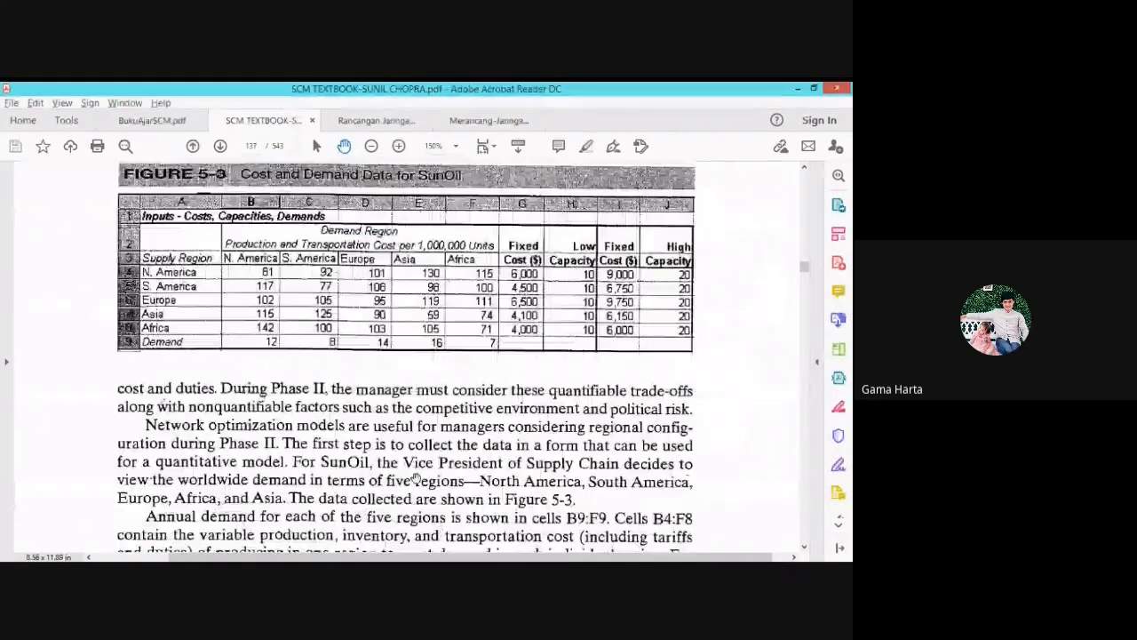
{"action": "scroll", "coordinate": [415, 477], "scroll_direction": "up", "scroll_amount": 1}
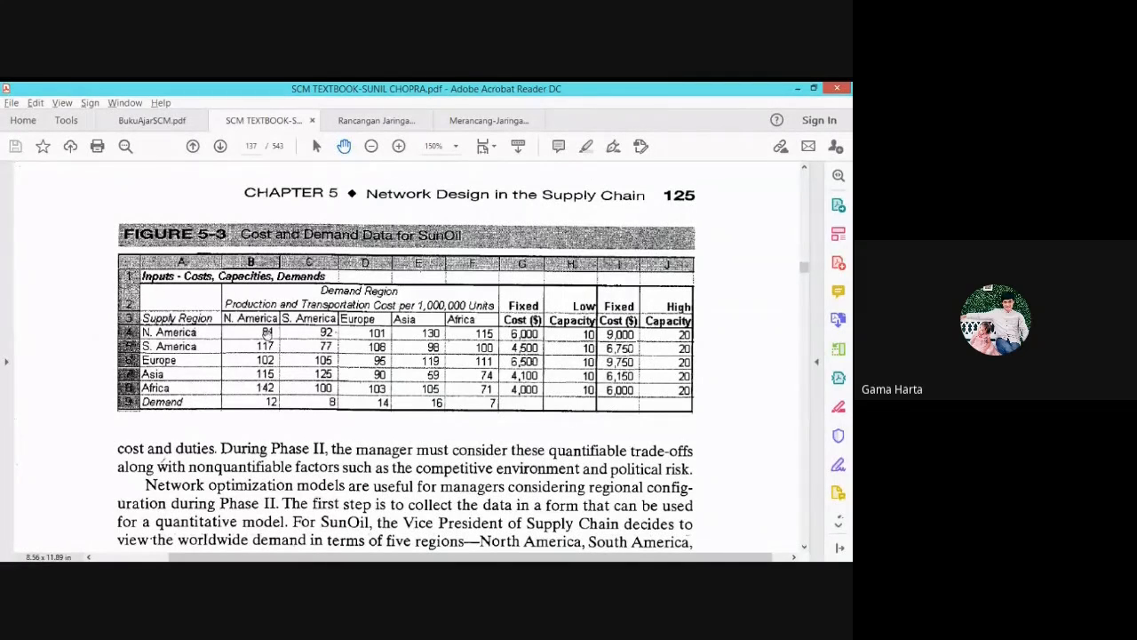
{"action": "scroll", "coordinate": [378, 452], "scroll_direction": "down", "scroll_amount": 2}
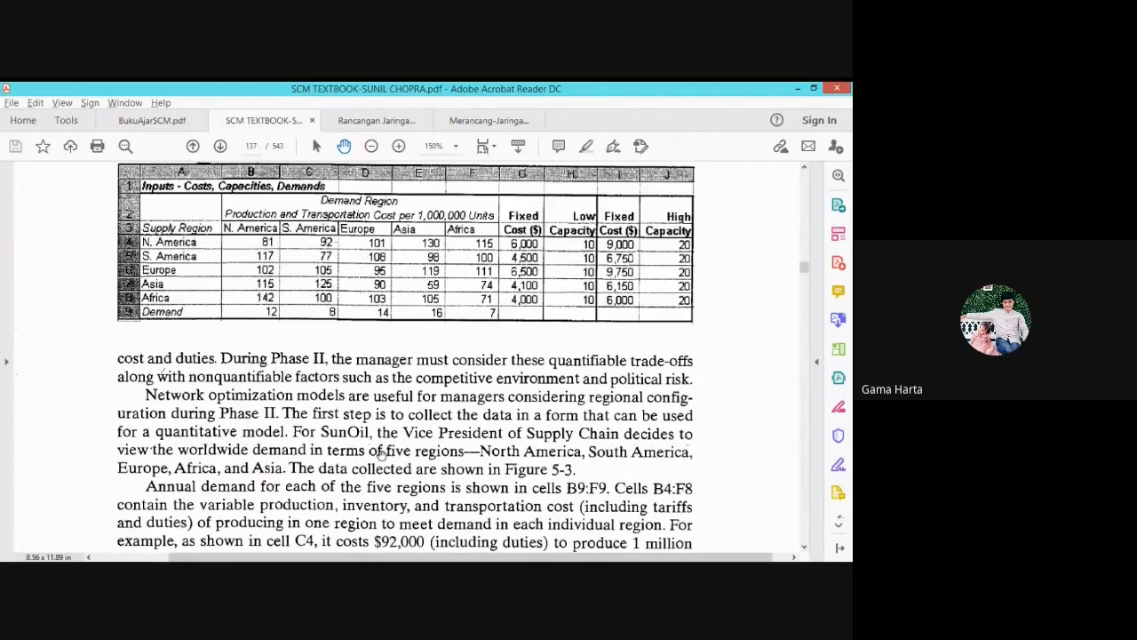
{"action": "scroll", "coordinate": [380, 453], "scroll_direction": "down", "scroll_amount": 2}
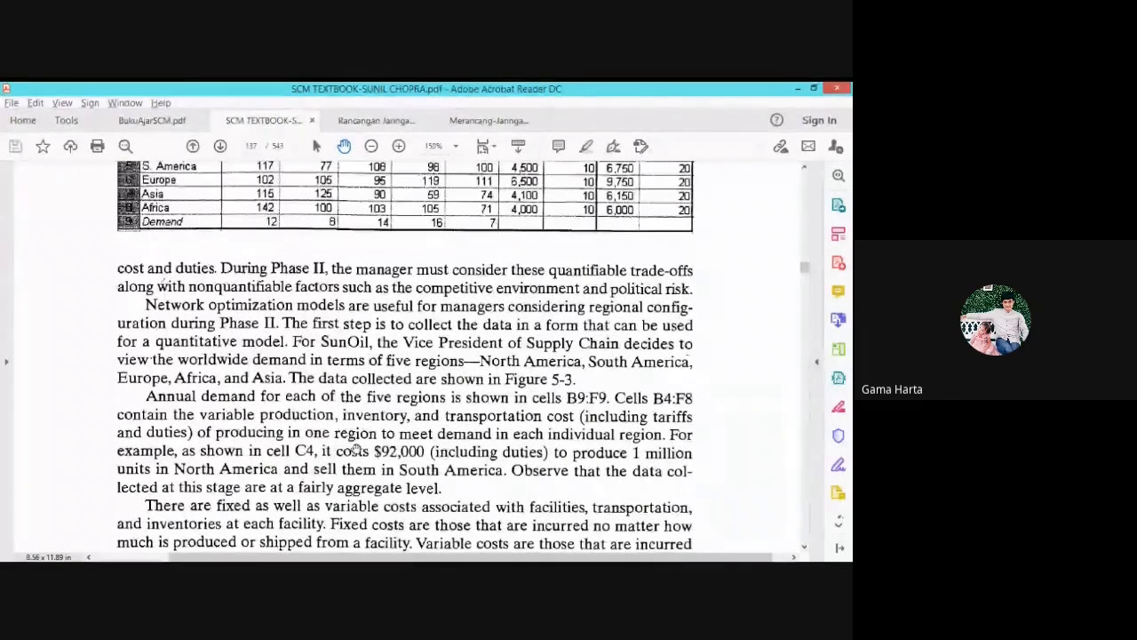
Temporarily highlight the production and transportation costs for all supply and demand regions in Figure 5-3, then clear the selection
{"action": "scroll", "coordinate": [382, 448], "scroll_direction": "up", "scroll_amount": 2}
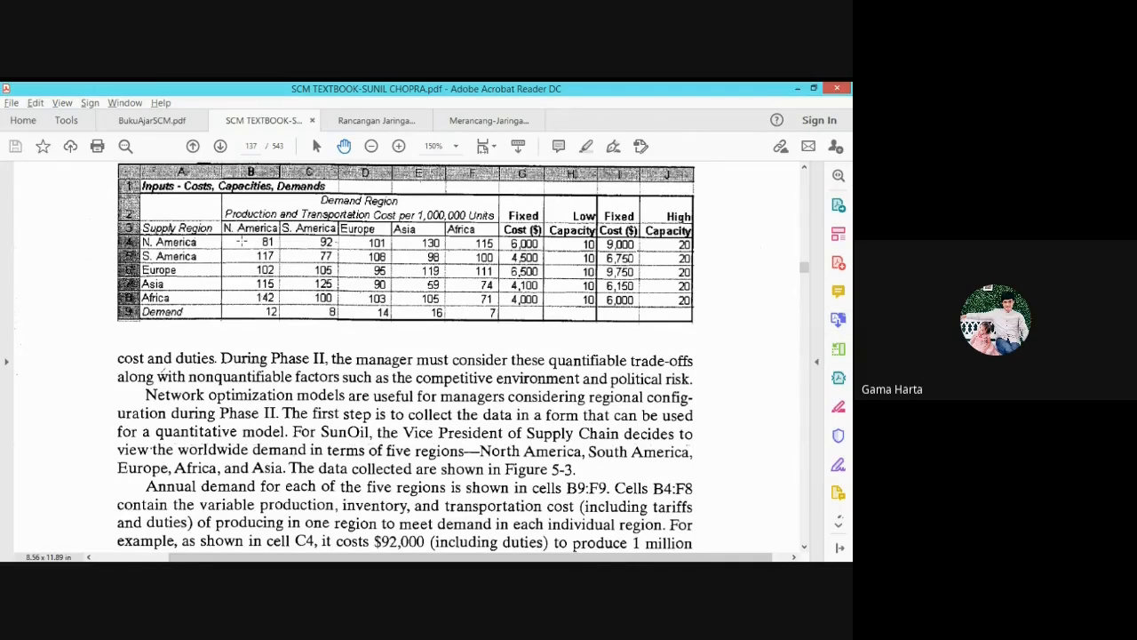
{"action": "left_click_drag", "start_coordinate": [241, 241], "coordinate": [495, 302]}
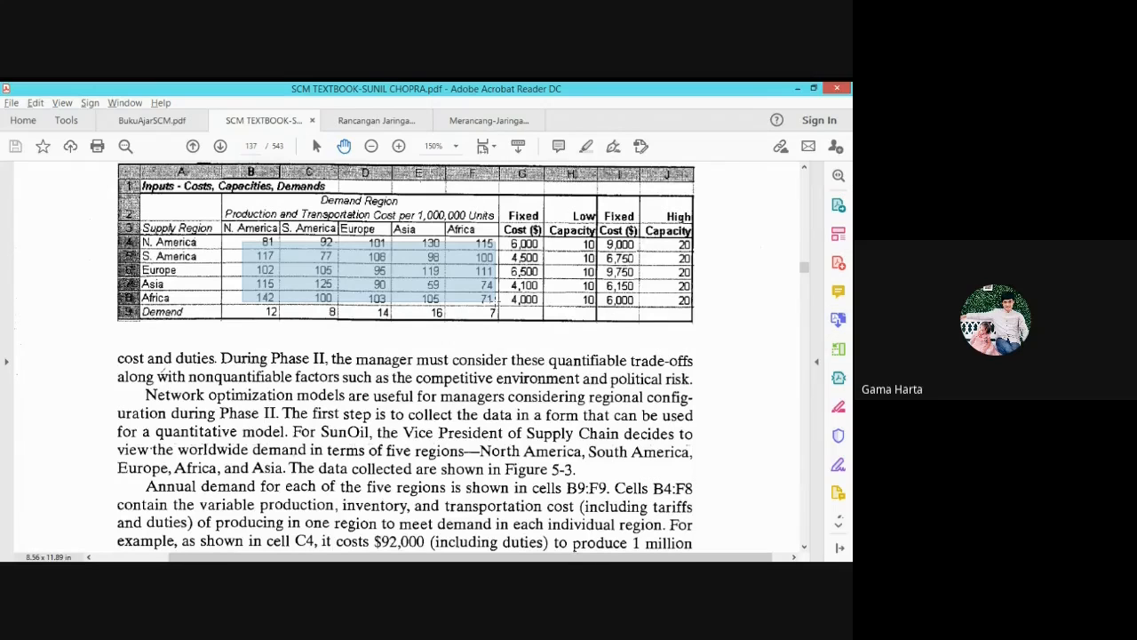
{"action": "left_click_drag", "start_coordinate": [494, 300], "coordinate": [495, 300]}
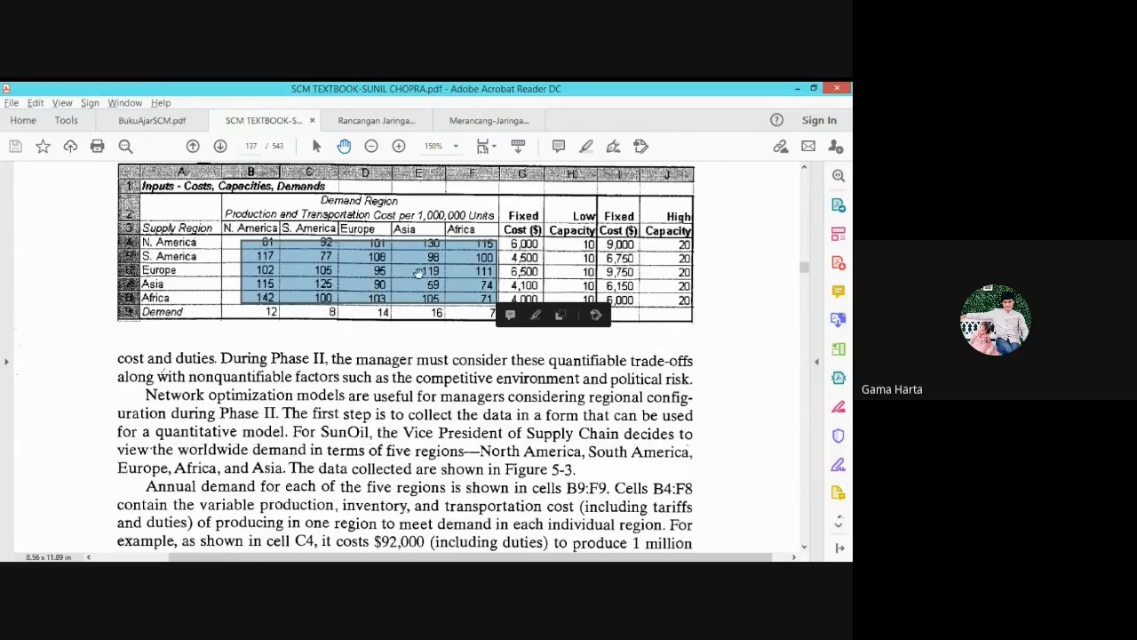
{"action": "left_click", "coordinate": [417, 270]}
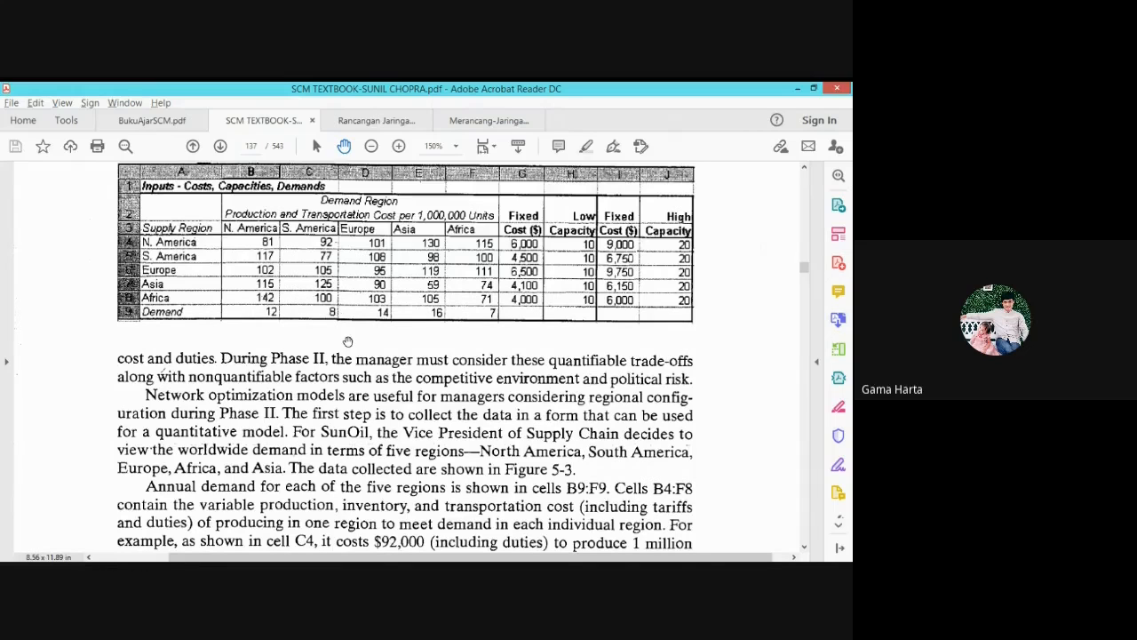
Read the textbook's explanation of fixed and variable costs and SunOil's plant sizes, and compare it with Figure 5-3
{"action": "scroll", "coordinate": [348, 342], "scroll_direction": "down", "scroll_amount": 1}
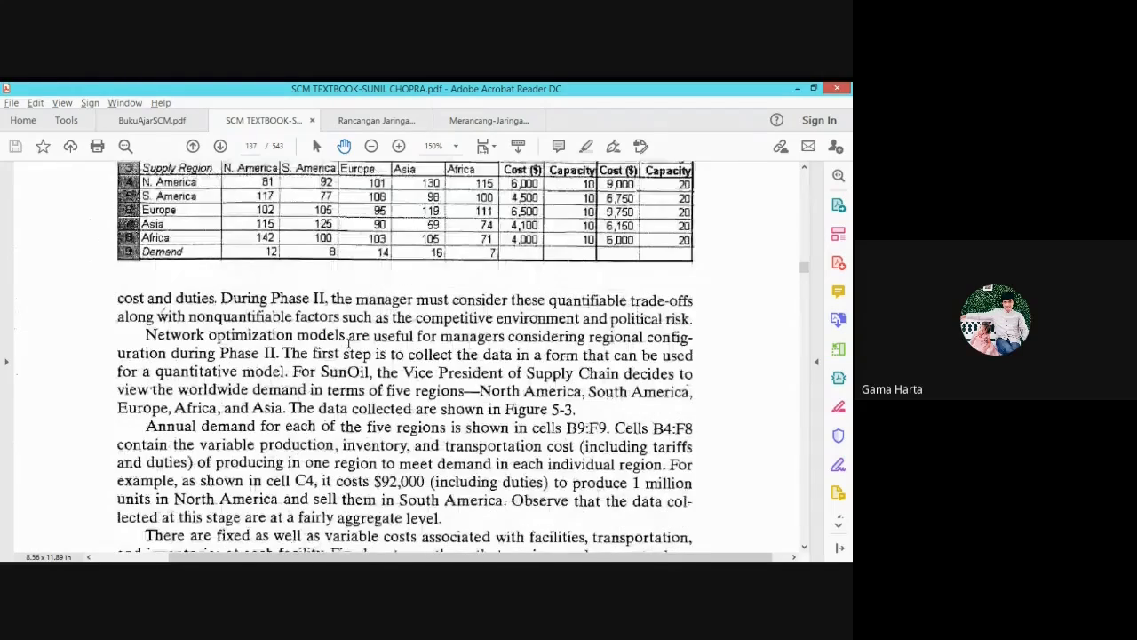
{"action": "scroll", "coordinate": [349, 342], "scroll_direction": "down", "scroll_amount": 1}
{"action": "scroll", "coordinate": [348, 342], "scroll_direction": "down", "scroll_amount": 1}
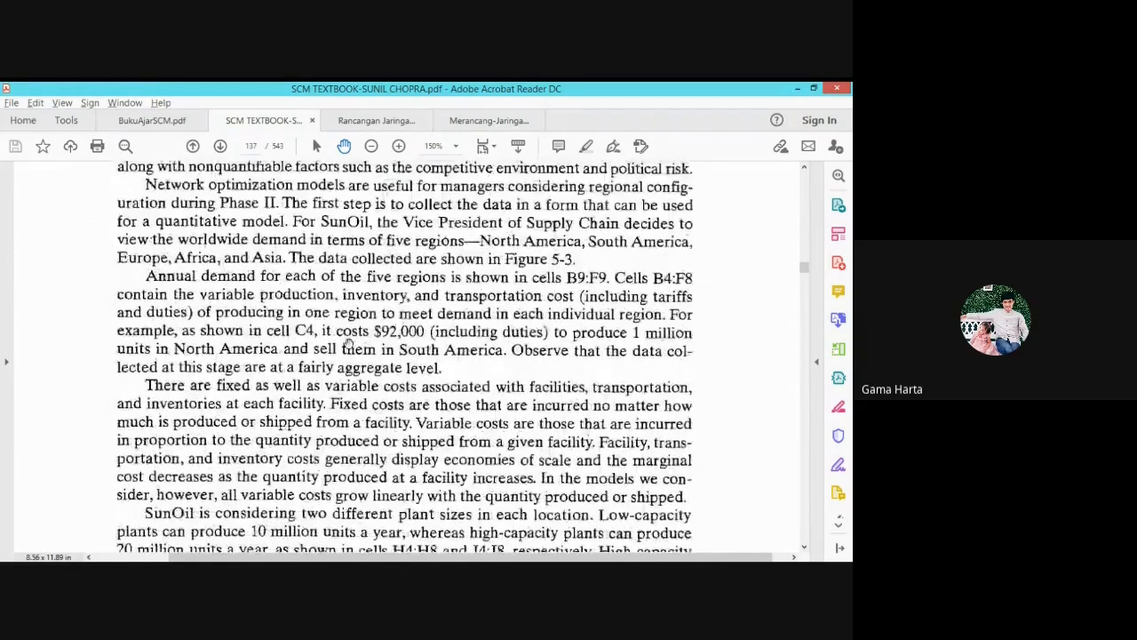
{"action": "scroll", "coordinate": [348, 342], "scroll_direction": "down", "scroll_amount": 1}
{"action": "scroll", "coordinate": [348, 342], "scroll_direction": "down", "scroll_amount": 2}
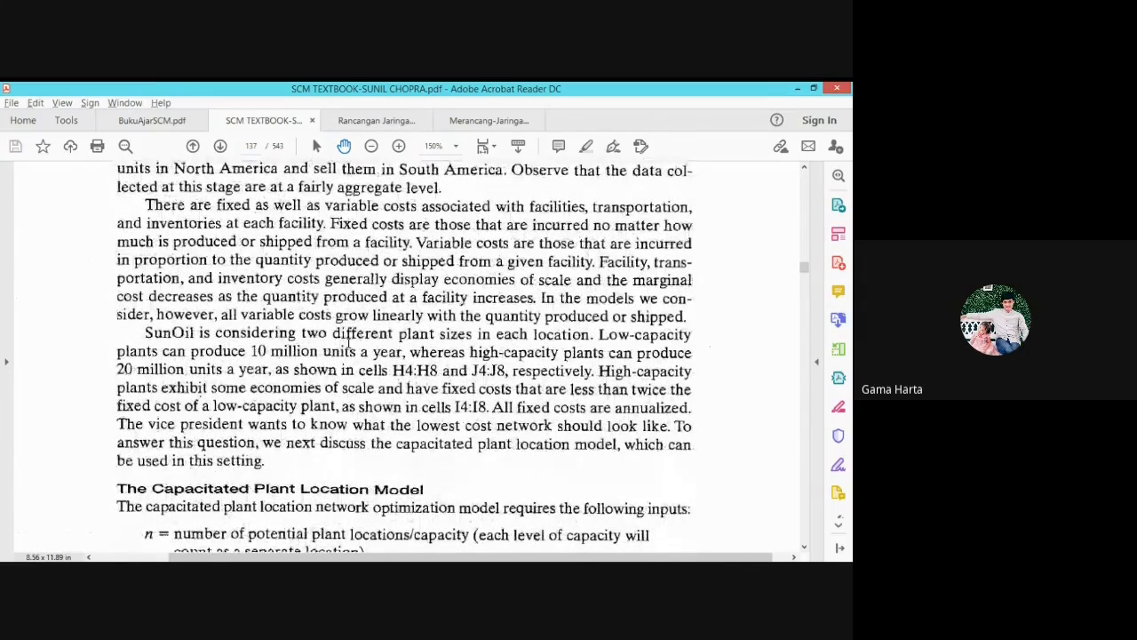
{"action": "scroll", "coordinate": [348, 342], "scroll_direction": "up", "scroll_amount": 2}
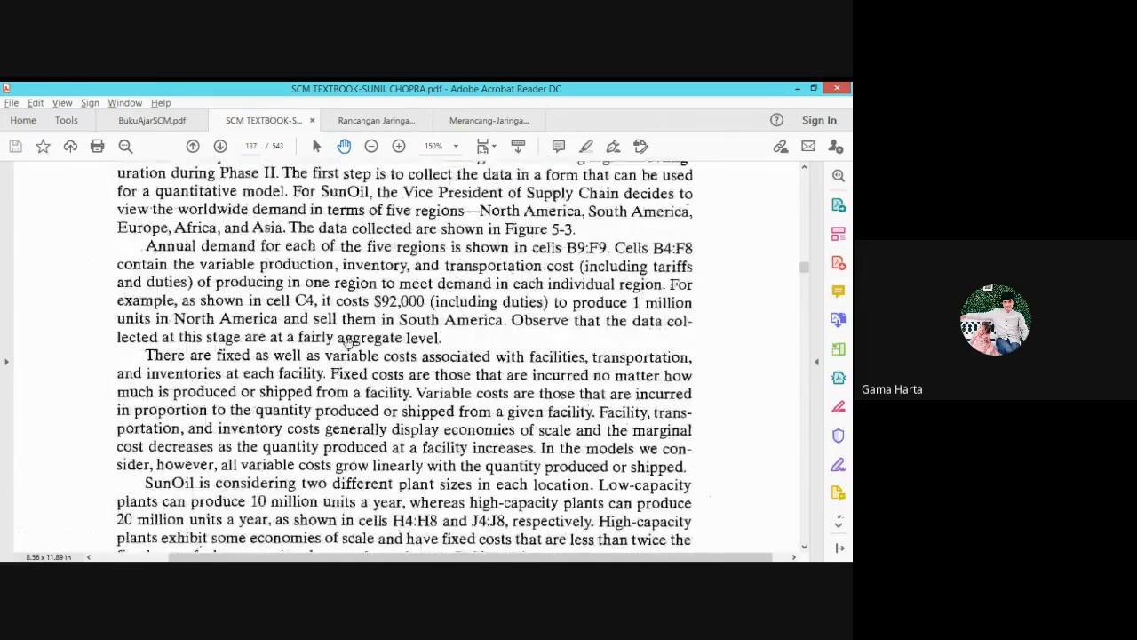
{"action": "scroll", "coordinate": [346, 328], "scroll_direction": "up", "scroll_amount": 5}
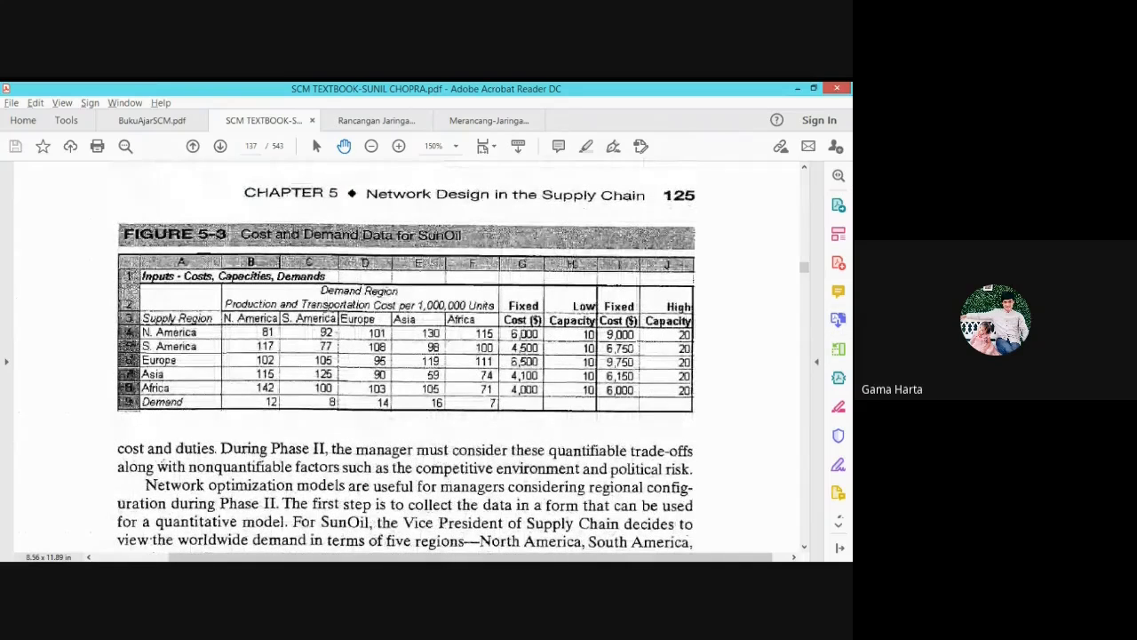
{"action": "scroll", "coordinate": [284, 391], "scroll_direction": "down", "scroll_amount": 1}
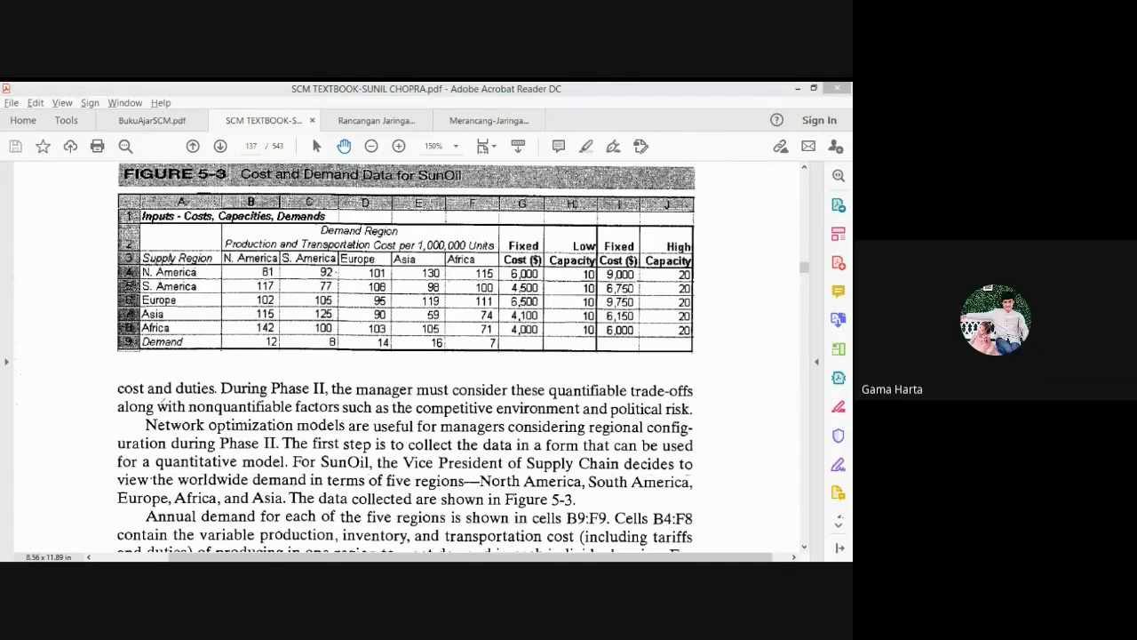
Switch to the Excel workbook Book1 containing the SunOil cost, capacity and demand table
{"action": "key", "text": "alt+Tab"}
{"action": "left_click", "coordinate": [306, 408]}
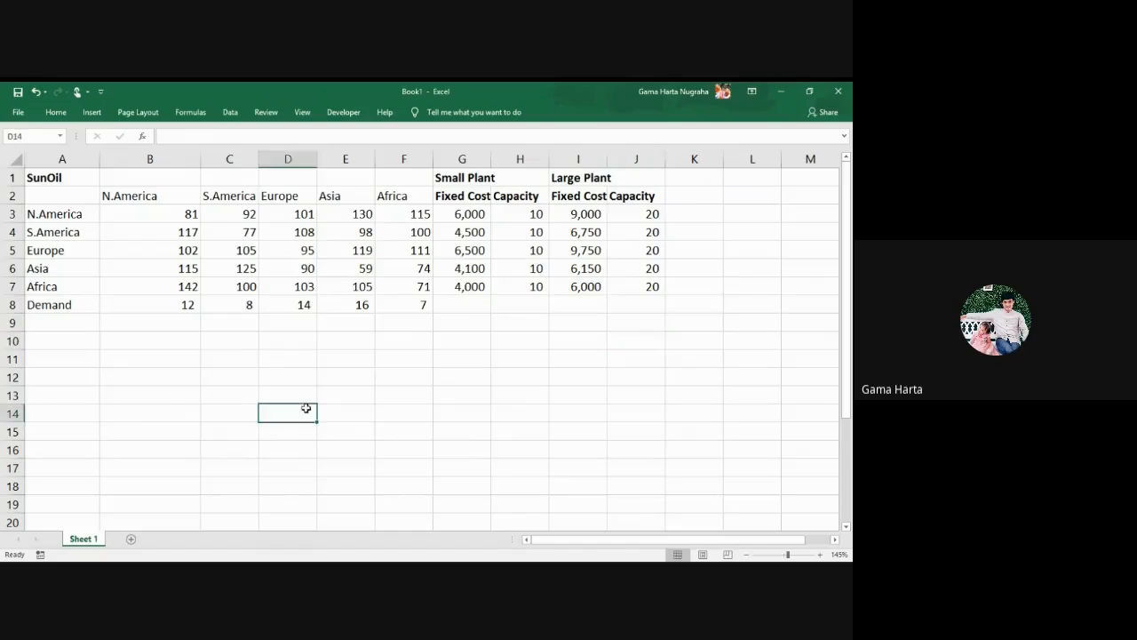
{"action": "left_click", "coordinate": [409, 389]}
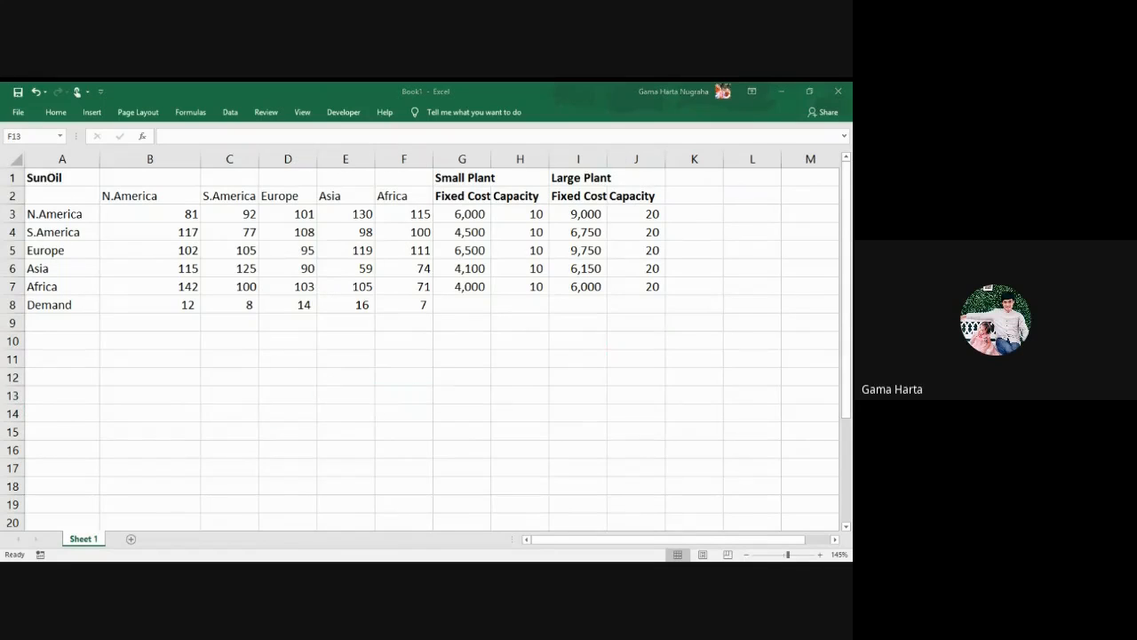
{"action": "left_click", "coordinate": [379, 392]}
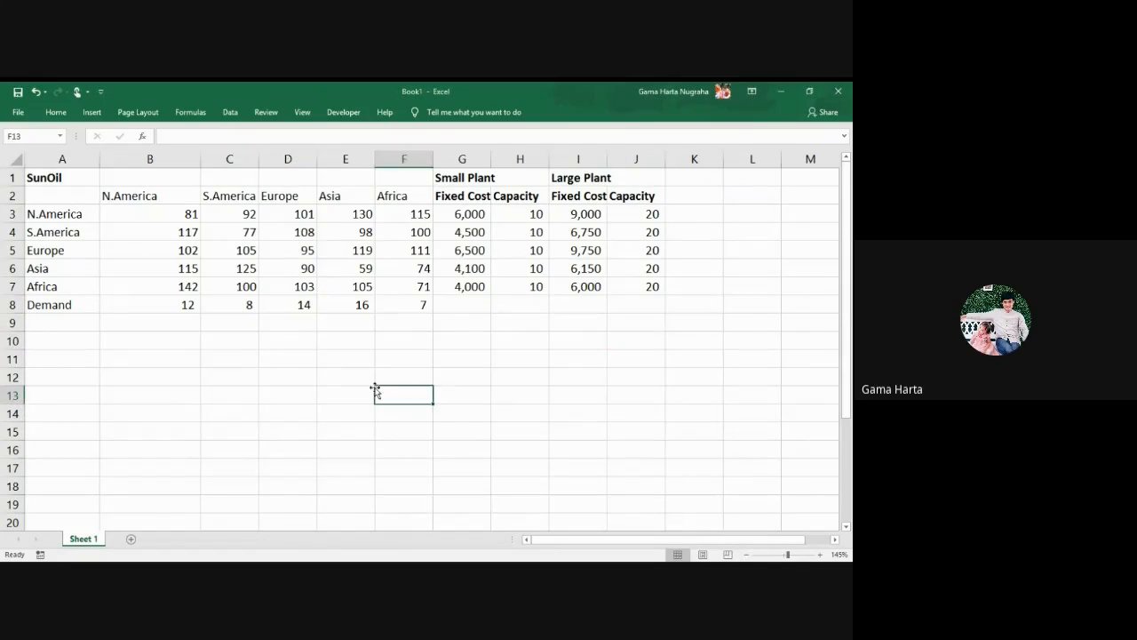
Review the SunOil table's regional costs and demand, plus the fixed costs and capacities of the small and large plants
{"action": "left_click", "coordinate": [78, 178]}
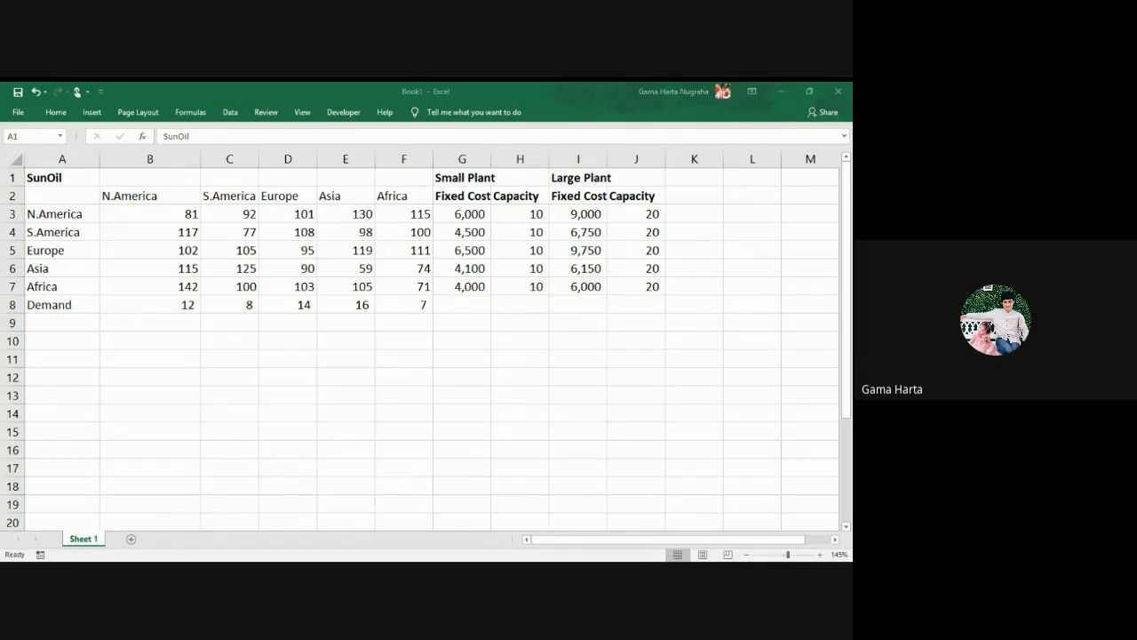
{"action": "left_click", "coordinate": [169, 217]}
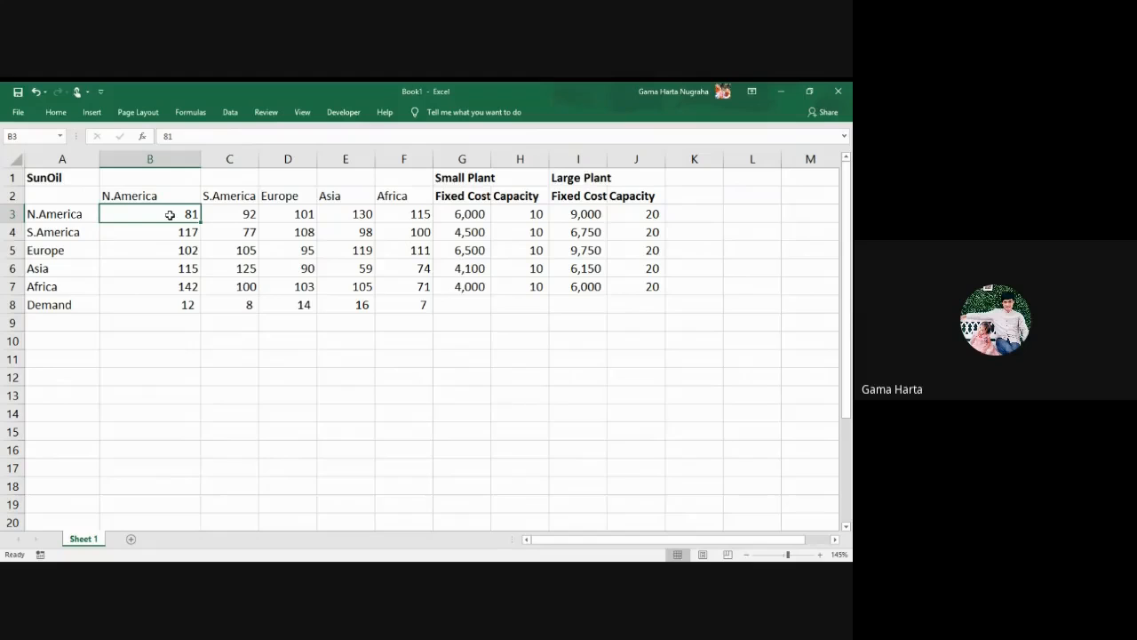
{"action": "left_click", "coordinate": [195, 336]}
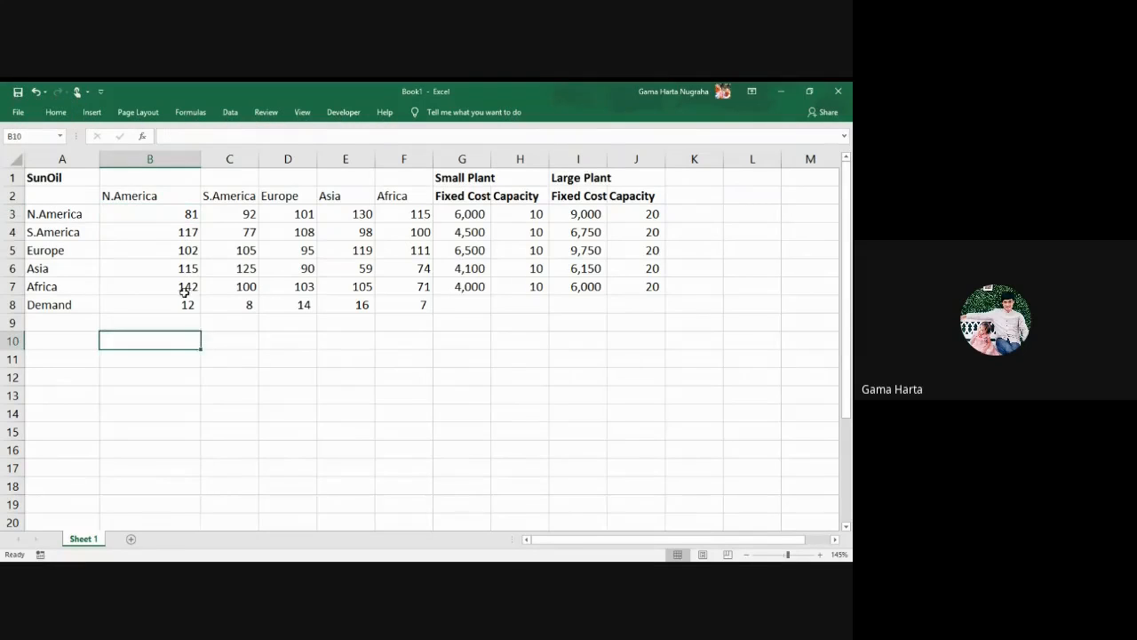
{"action": "left_click", "coordinate": [163, 214]}
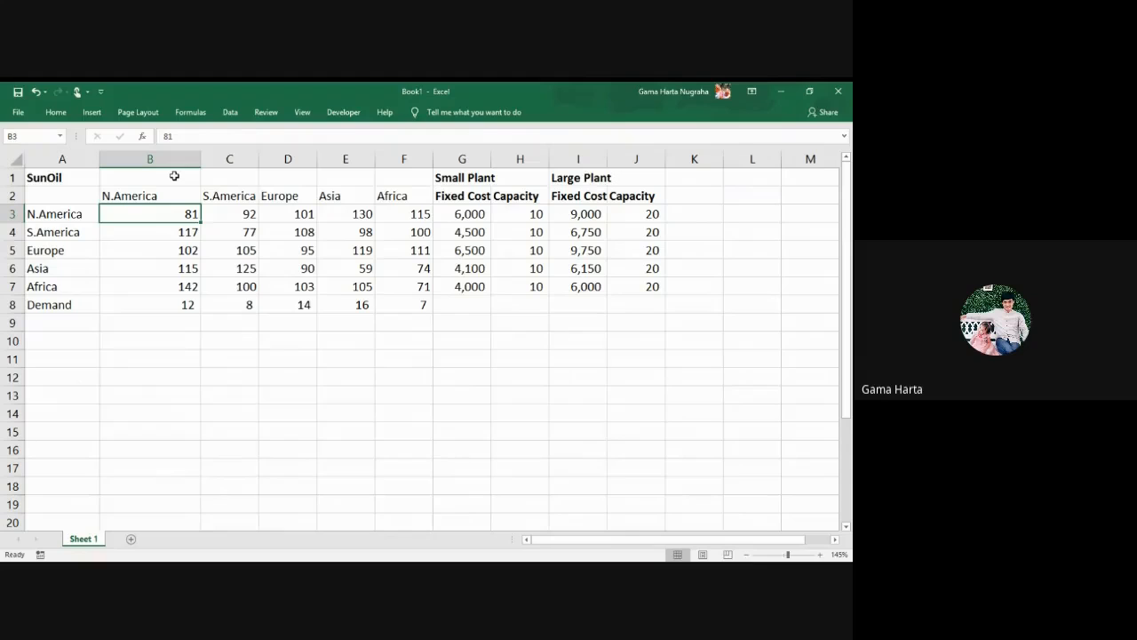
{"action": "left_click", "coordinate": [174, 176]}
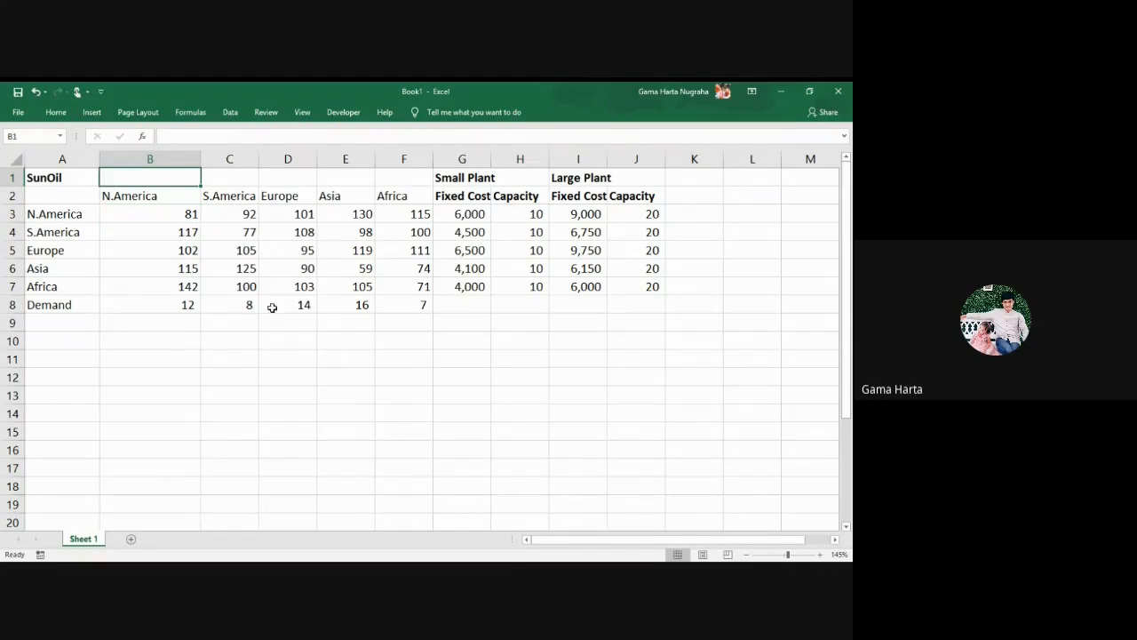
{"action": "left_click", "coordinate": [306, 346]}
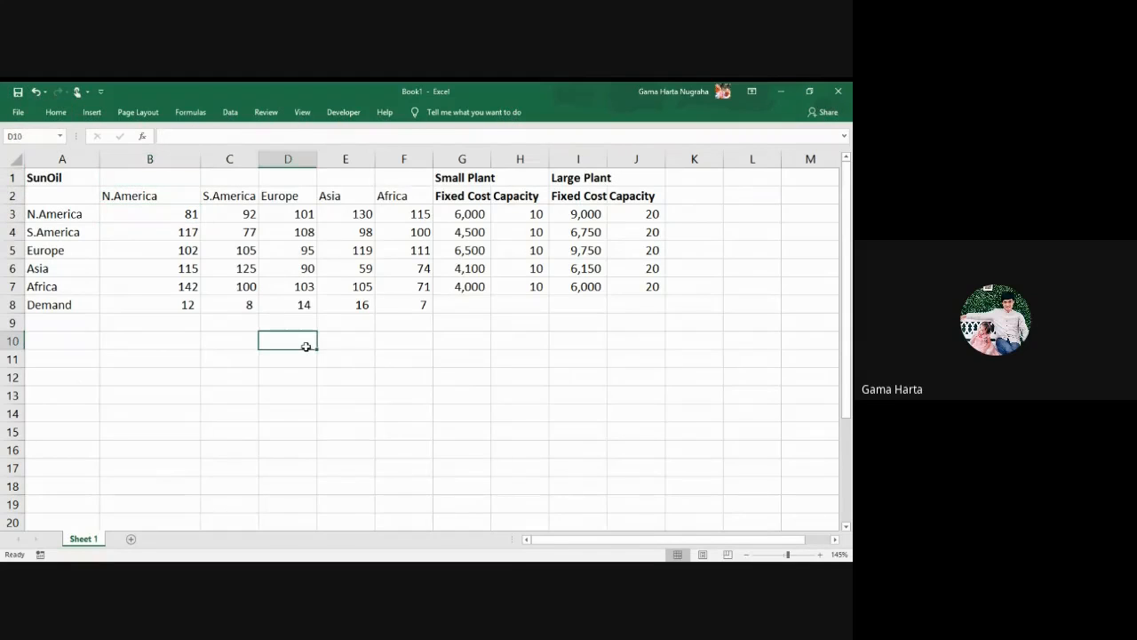
{"action": "left_click", "coordinate": [446, 214]}
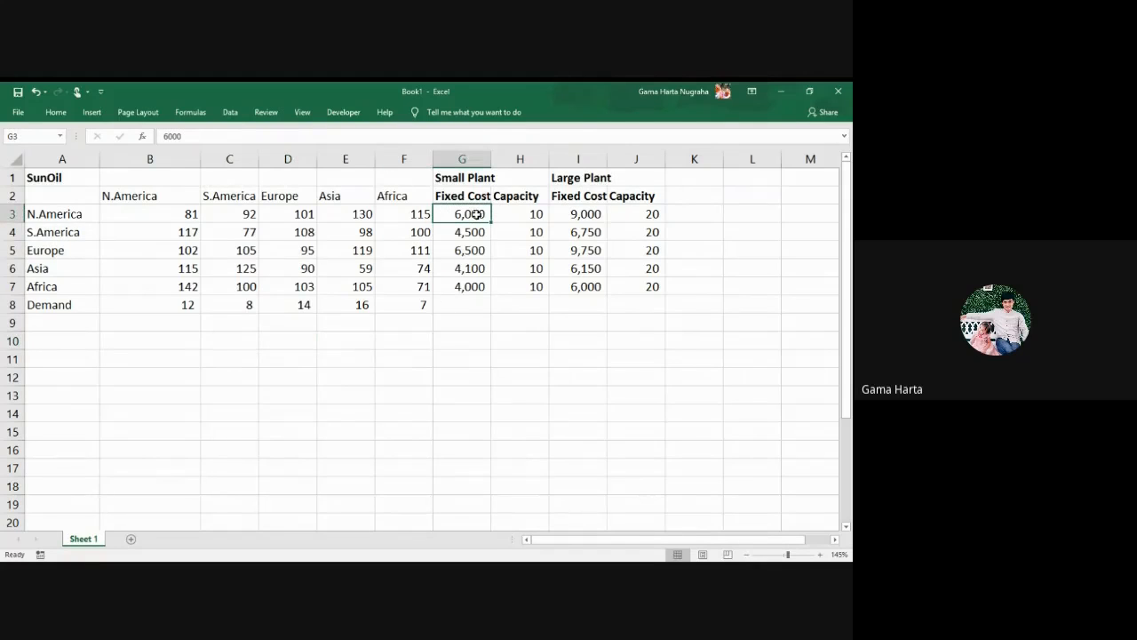
{"action": "left_click", "coordinate": [529, 214]}
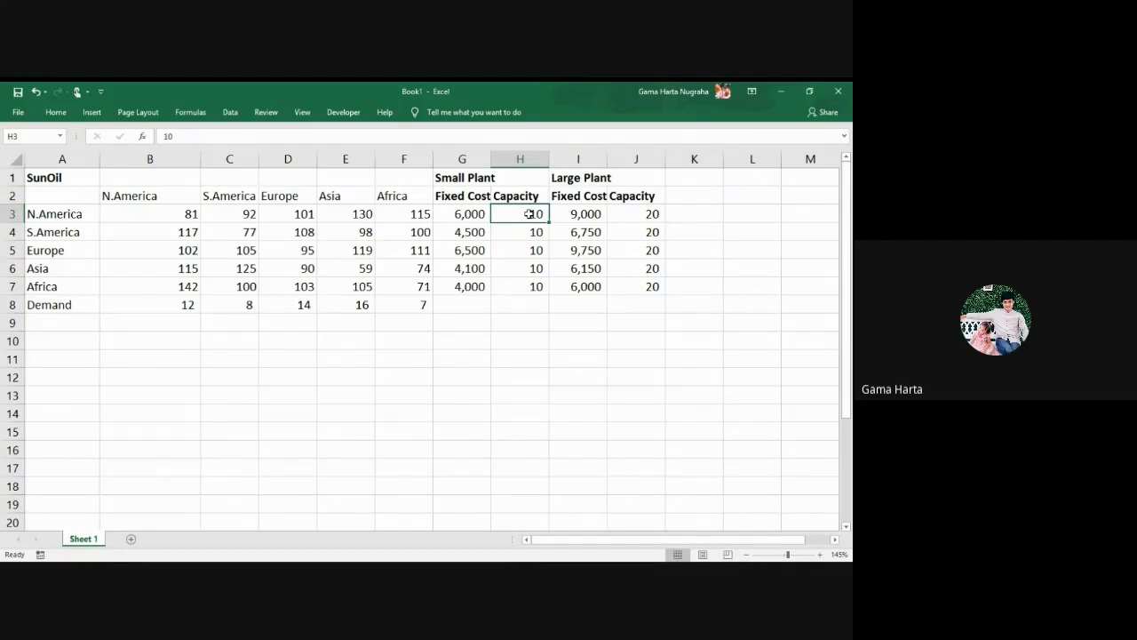
{"action": "left_click", "coordinate": [638, 221]}
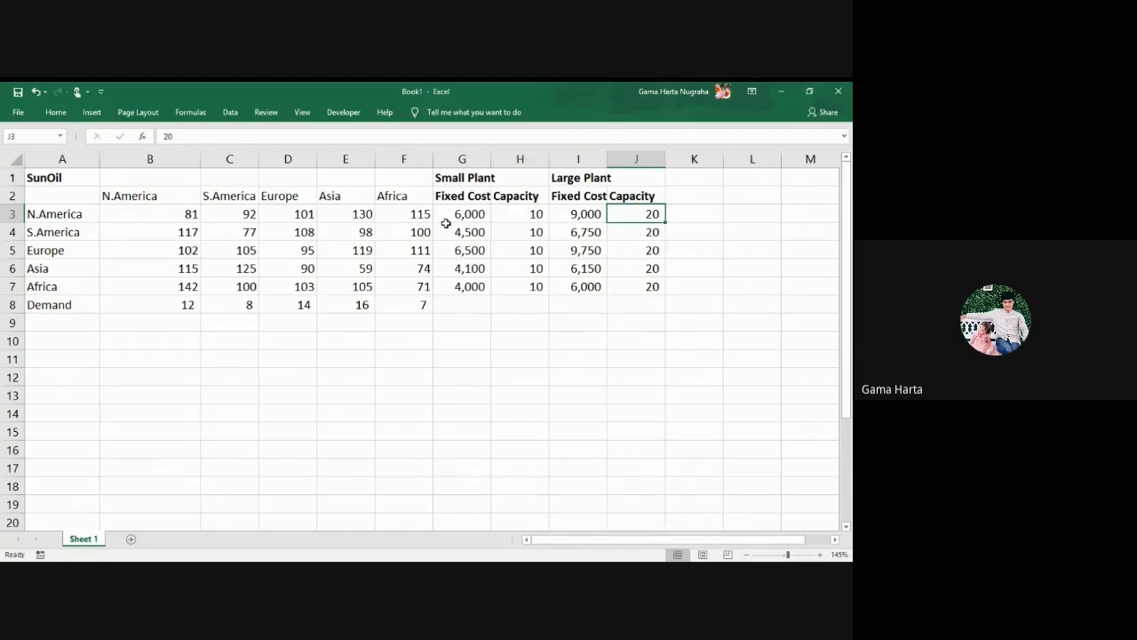
Review the SunOil table's plant capacities and fixed costs, the interregional costs, and the demand row
{"action": "left_click", "coordinate": [538, 214]}
{"action": "left_click", "coordinate": [647, 216]}
{"action": "left_click", "coordinate": [650, 302]}
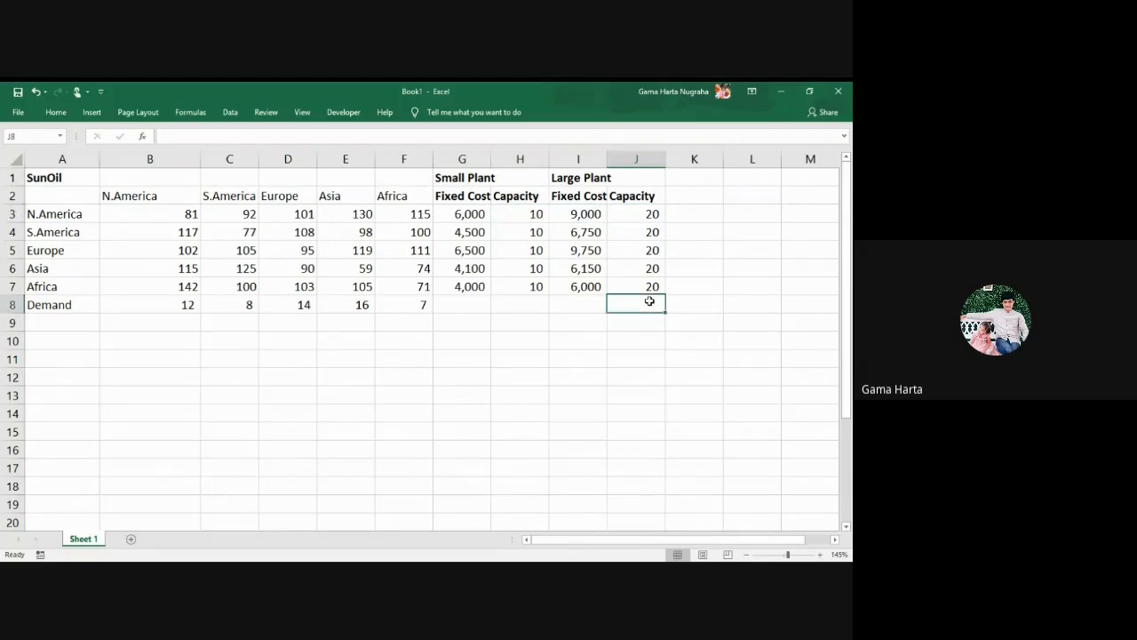
{"action": "left_click", "coordinate": [512, 292]}
{"action": "left_click_drag", "start_coordinate": [513, 292], "coordinate": [515, 213]}
{"action": "left_click_drag", "start_coordinate": [648, 216], "coordinate": [639, 281]}
{"action": "left_click_drag", "start_coordinate": [565, 218], "coordinate": [560, 306]}
{"action": "left_click_drag", "start_coordinate": [462, 216], "coordinate": [464, 289]}
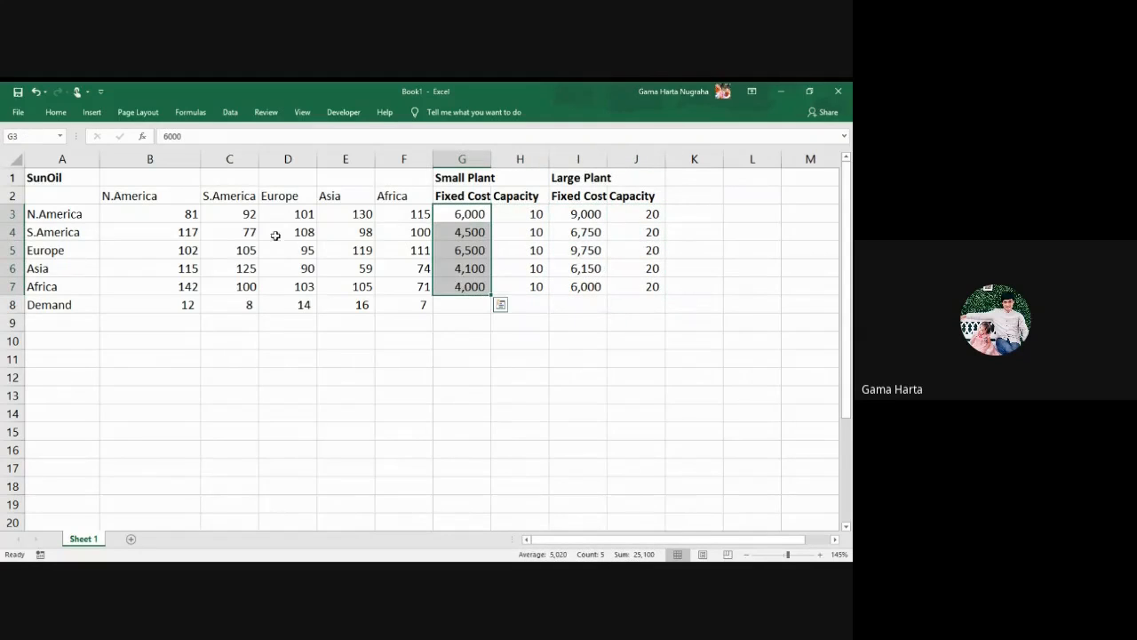
{"action": "left_click", "coordinate": [188, 215]}
{"action": "left_click_drag", "start_coordinate": [187, 214], "coordinate": [328, 292]}
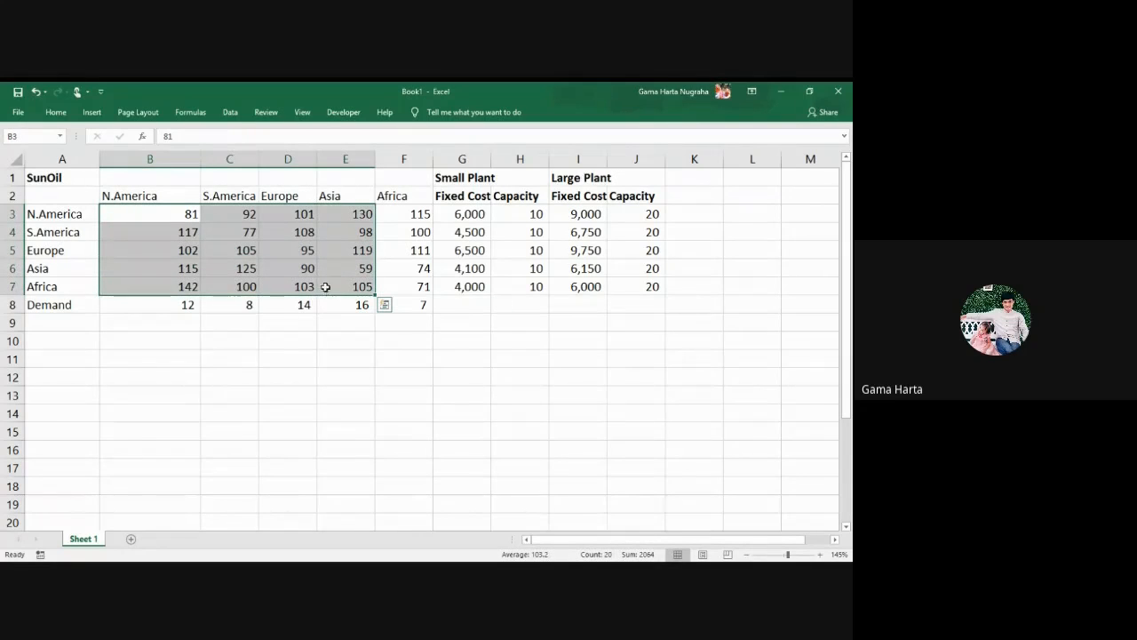
{"action": "left_click_drag", "start_coordinate": [158, 306], "coordinate": [344, 309]}
{"action": "left_click", "coordinate": [344, 369]}
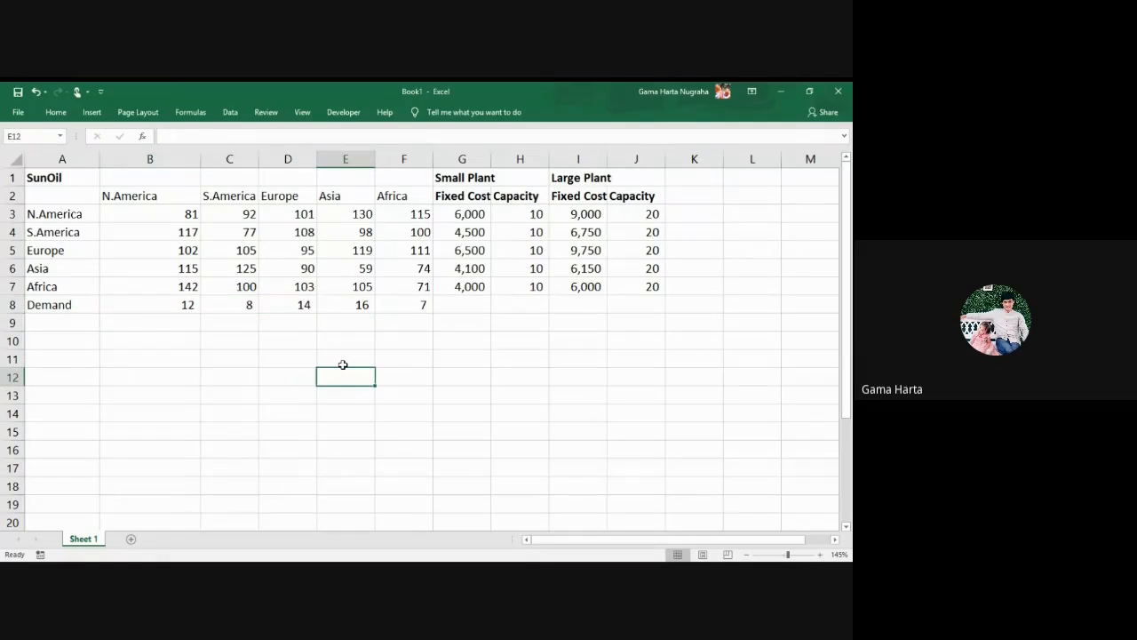
{"action": "left_click", "coordinate": [147, 341]}
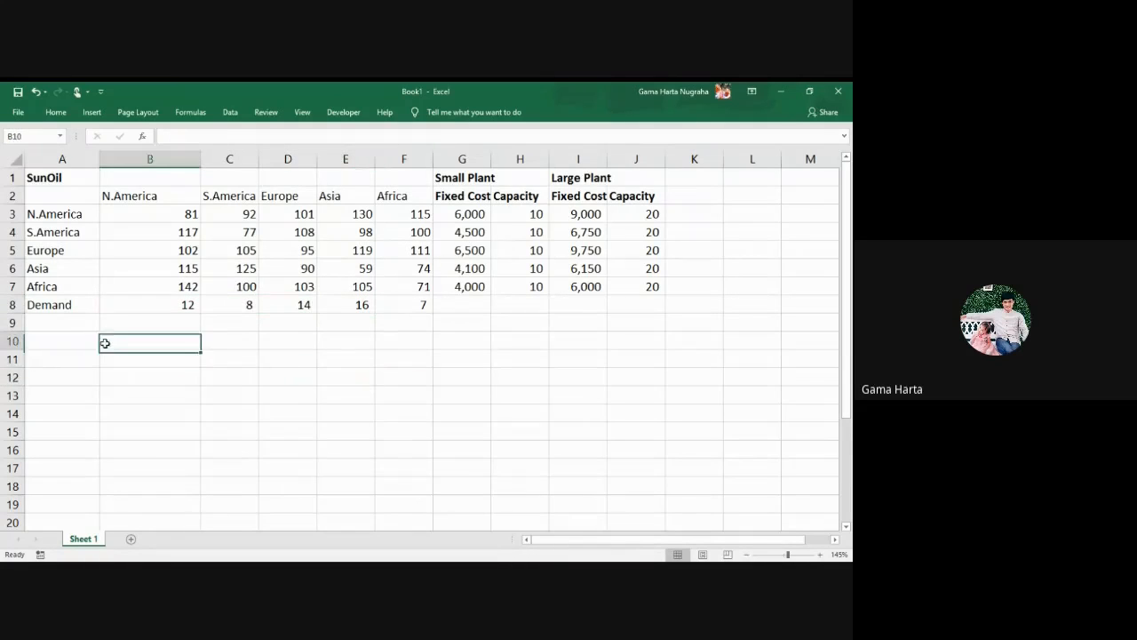
{"action": "left_click", "coordinate": [89, 341]}
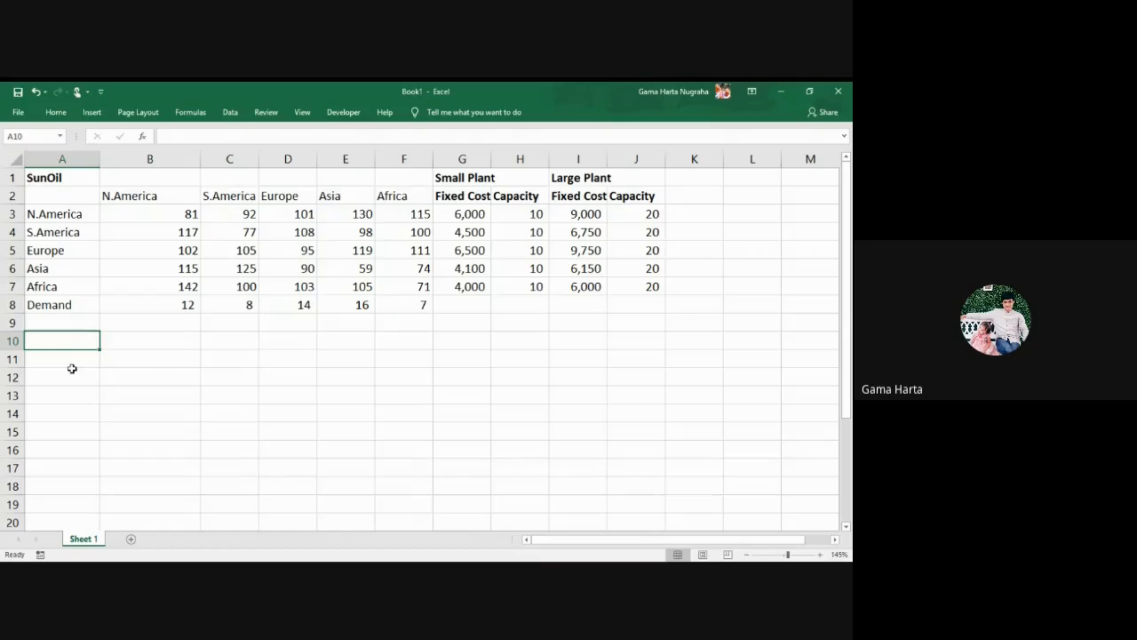
{"action": "left_click", "coordinate": [72, 367]}
{"action": "left_click", "coordinate": [72, 357]}
{"action": "left_click", "coordinate": [76, 379]}
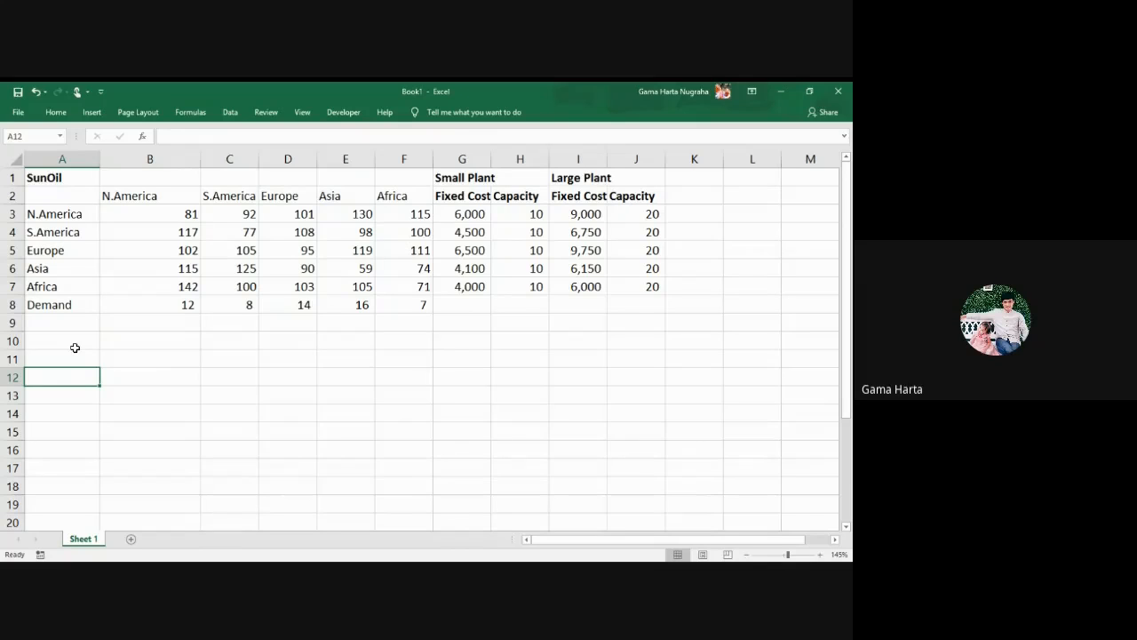
{"action": "key", "text": "alt+Tab"}
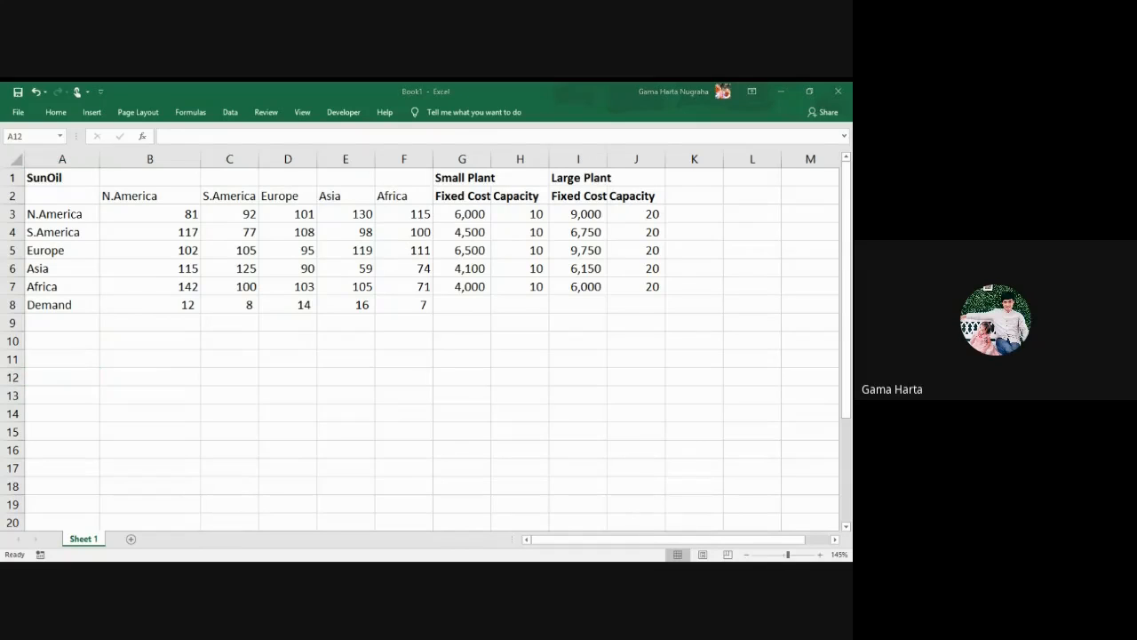
{"action": "key", "text": "alt+Tab"}
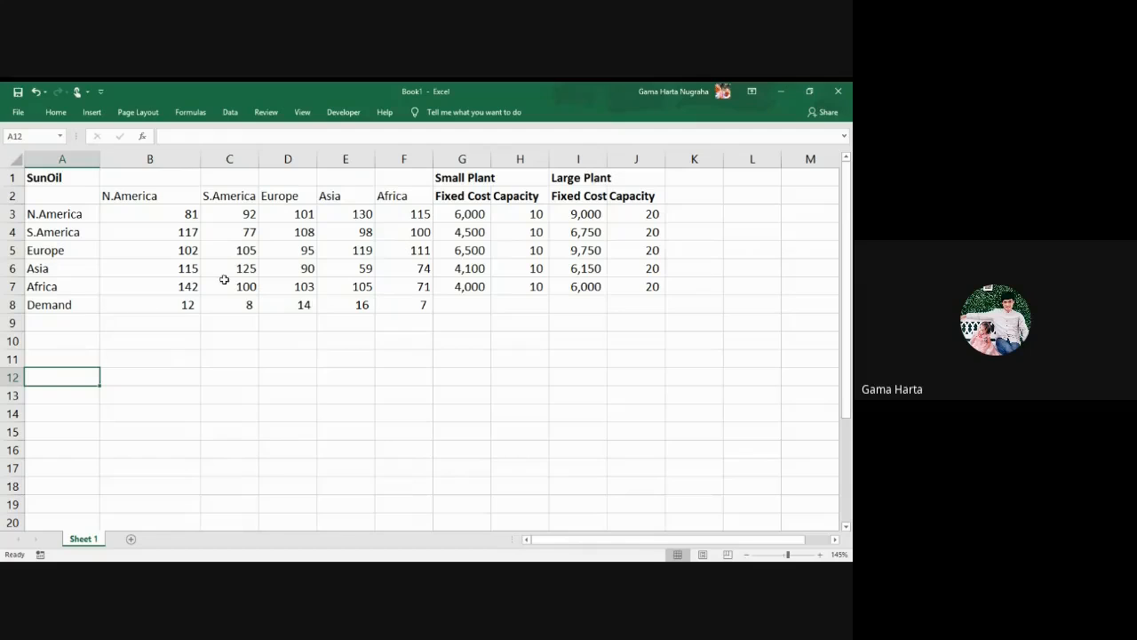
{"action": "left_click", "coordinate": [325, 358]}
{"action": "left_click", "coordinate": [74, 344]}
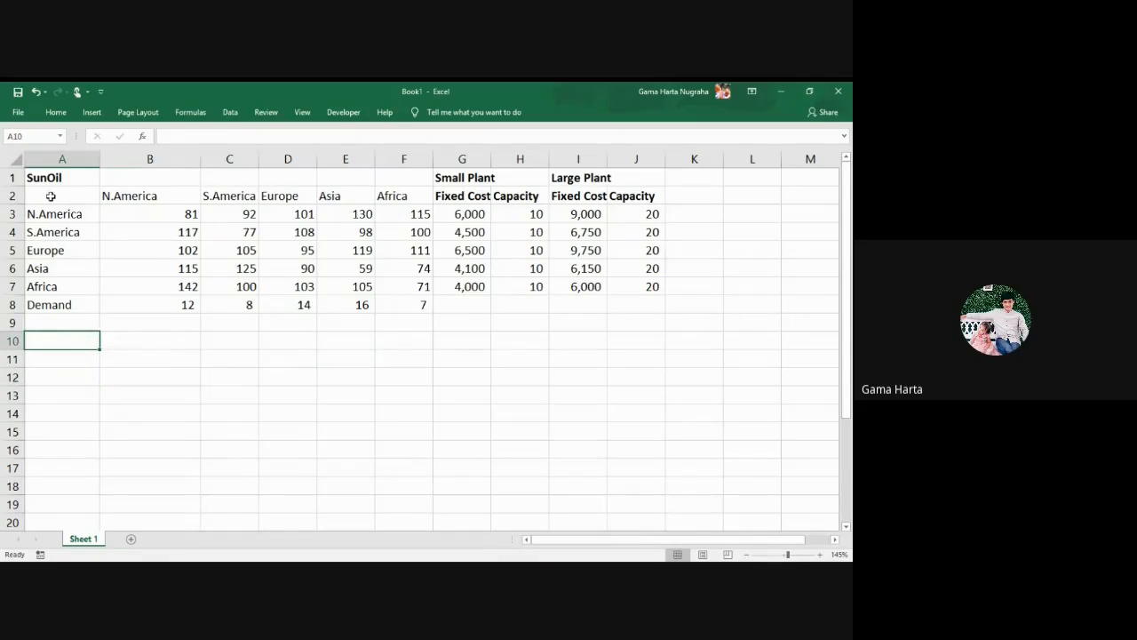
Copy the regional cost table A2:F7, including its headings, to the area starting at A10
{"action": "left_click_drag", "start_coordinate": [51, 194], "coordinate": [406, 285]}
{"action": "key", "text": "ctrl+c"}
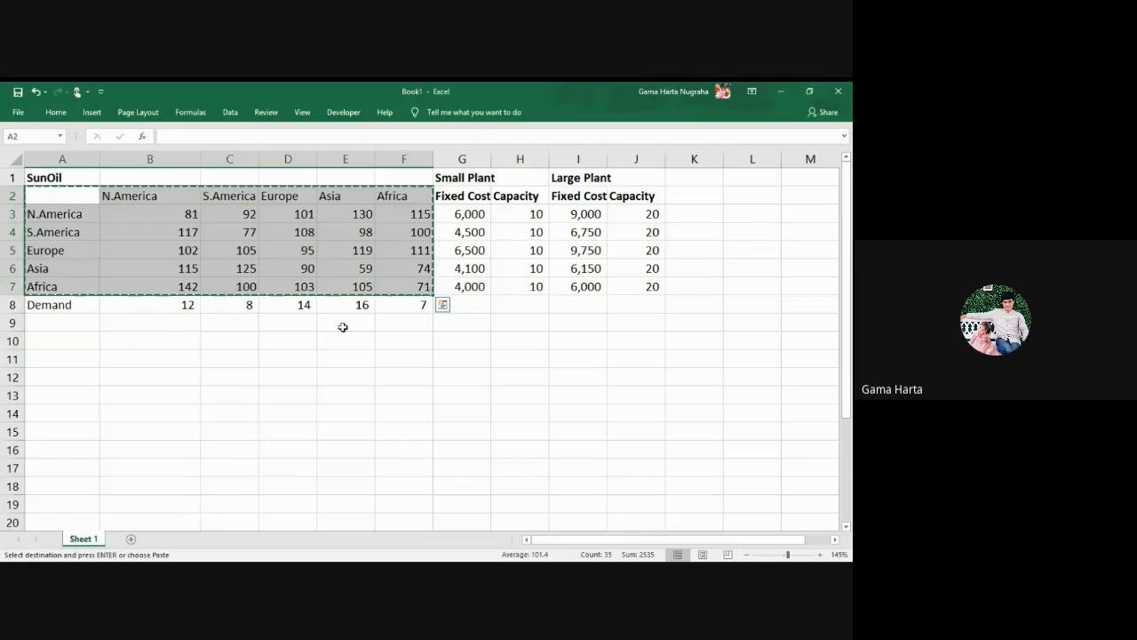
{"action": "left_click", "coordinate": [79, 351]}
{"action": "left_click", "coordinate": [77, 341]}
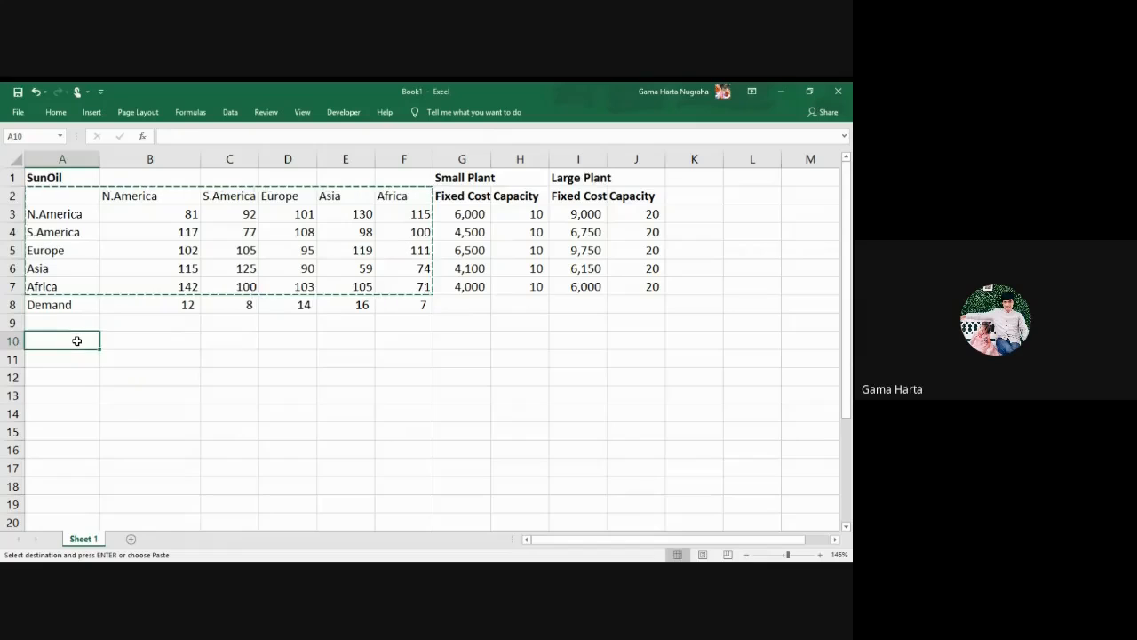
{"action": "key", "text": "ctrl+v"}
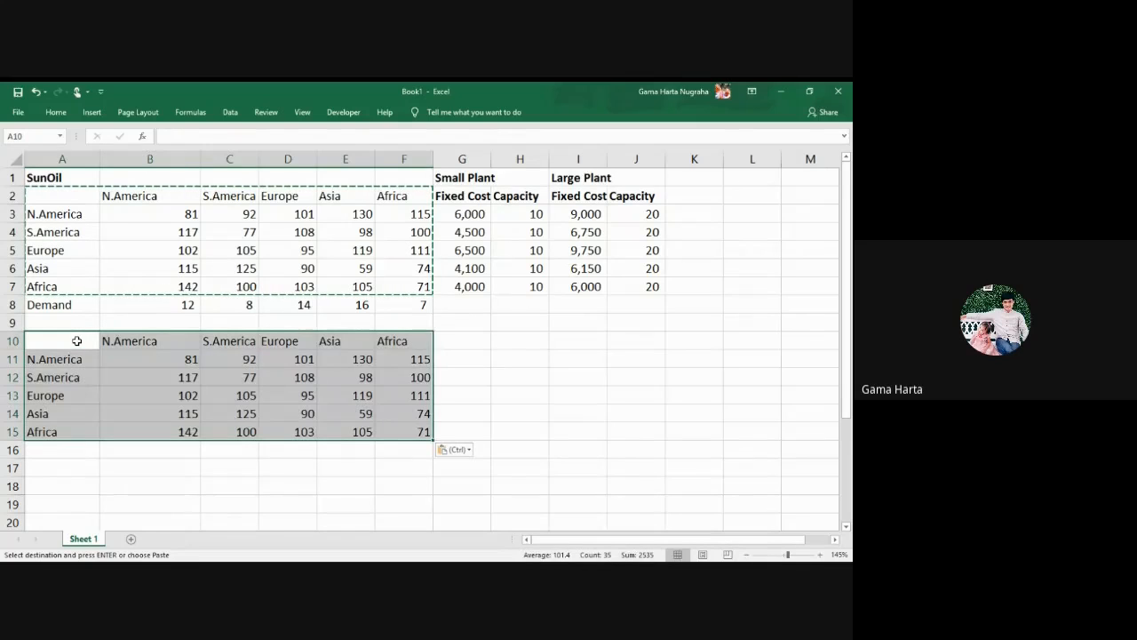
Clear the copied cost values in B11:F15, keeping the region headings
{"action": "left_click_drag", "start_coordinate": [134, 368], "coordinate": [413, 435]}
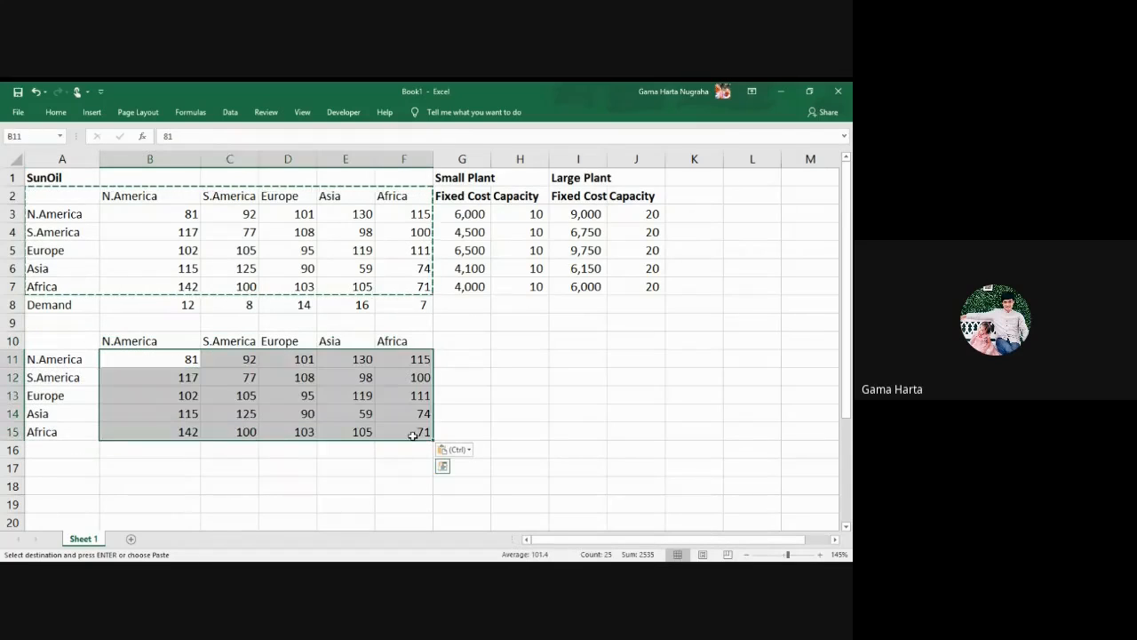
{"action": "key", "text": "Delete"}
{"action": "left_click", "coordinate": [94, 400]}
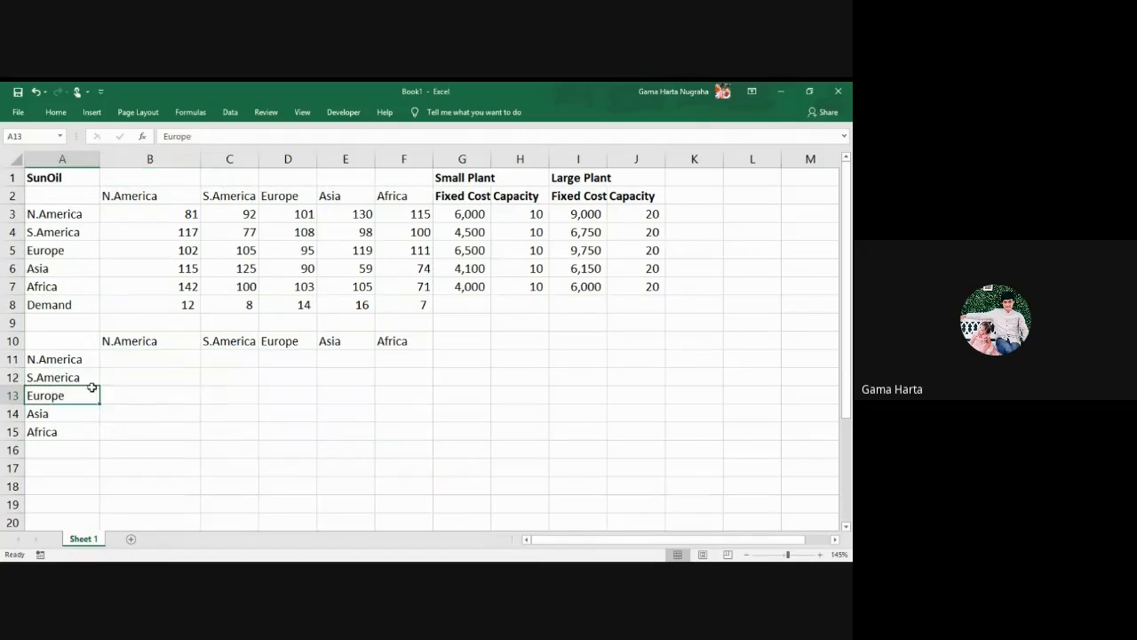
Fill the empty allocation cells B11:F15 with yellow
{"action": "left_click", "coordinate": [152, 357]}
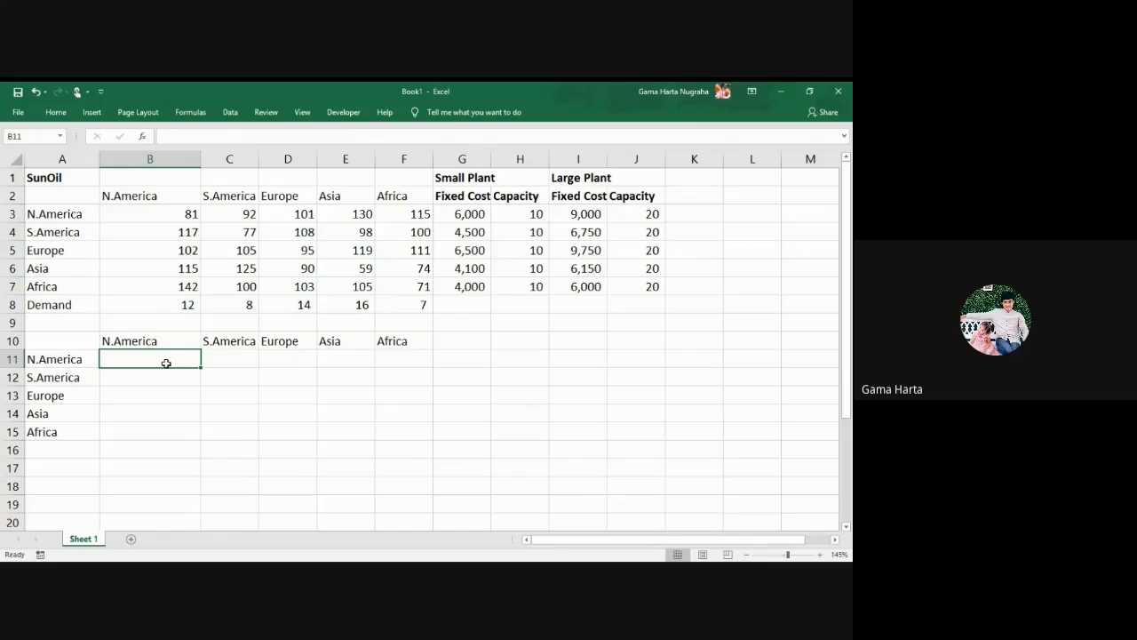
{"action": "left_click_drag", "start_coordinate": [166, 364], "coordinate": [423, 425]}
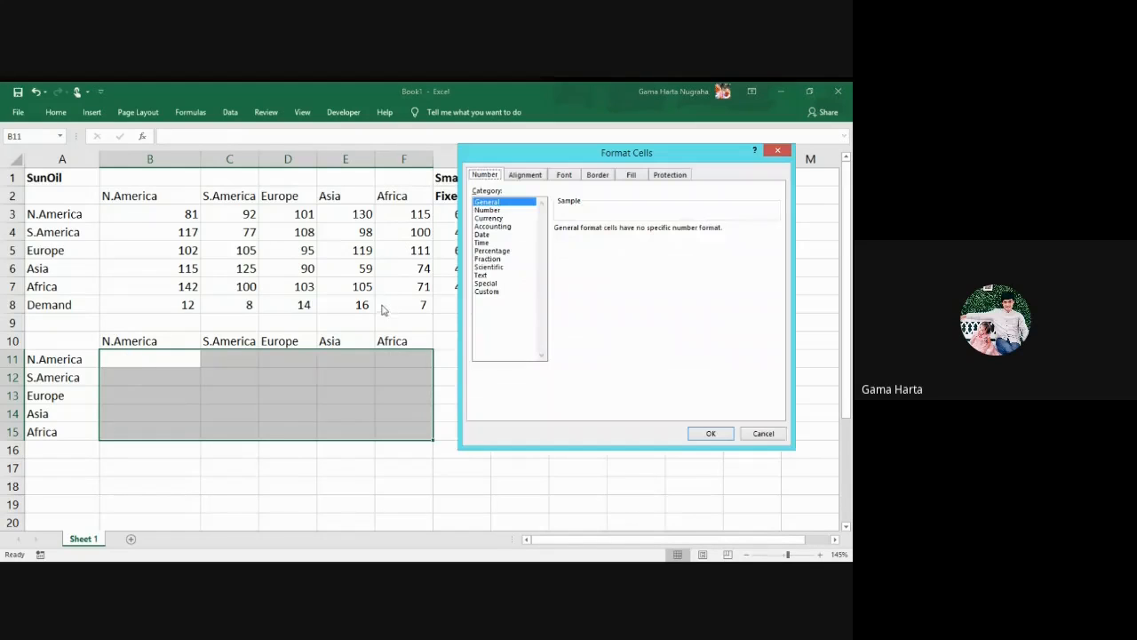
{"action": "key", "text": "ctrl+1"}
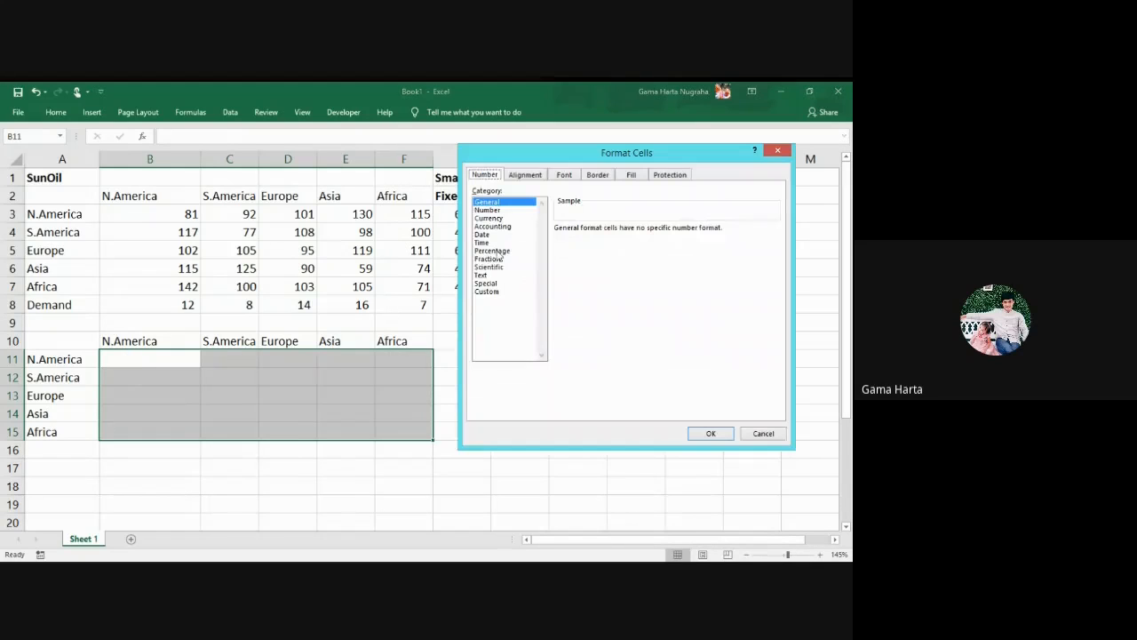
{"action": "left_click", "coordinate": [763, 433]}
{"action": "left_click", "coordinate": [56, 111]}
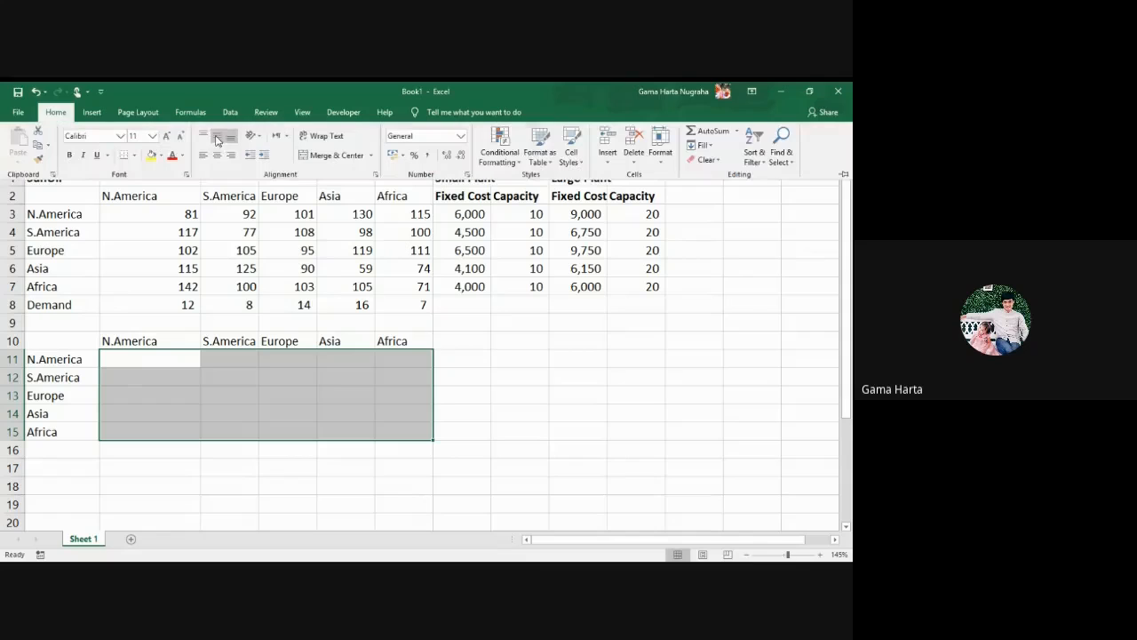
{"action": "left_click", "coordinate": [151, 155]}
{"action": "left_click", "coordinate": [75, 323]}
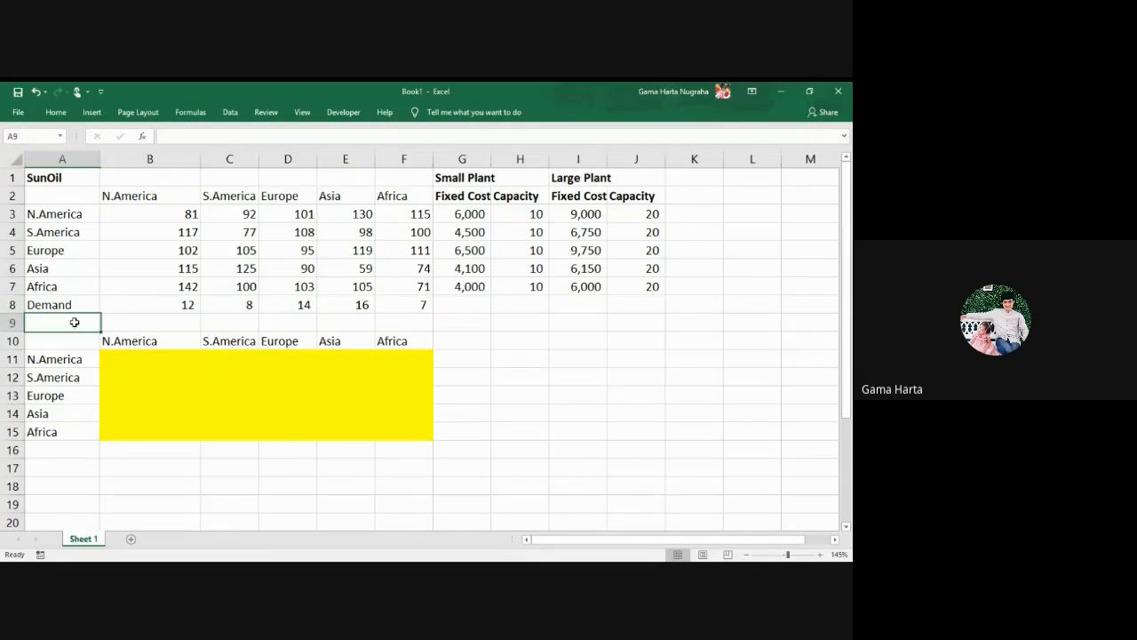
Insert a blank row at row 9 and enter the heading "Decision Variables" in A10
{"action": "left_click", "coordinate": [12, 324]}
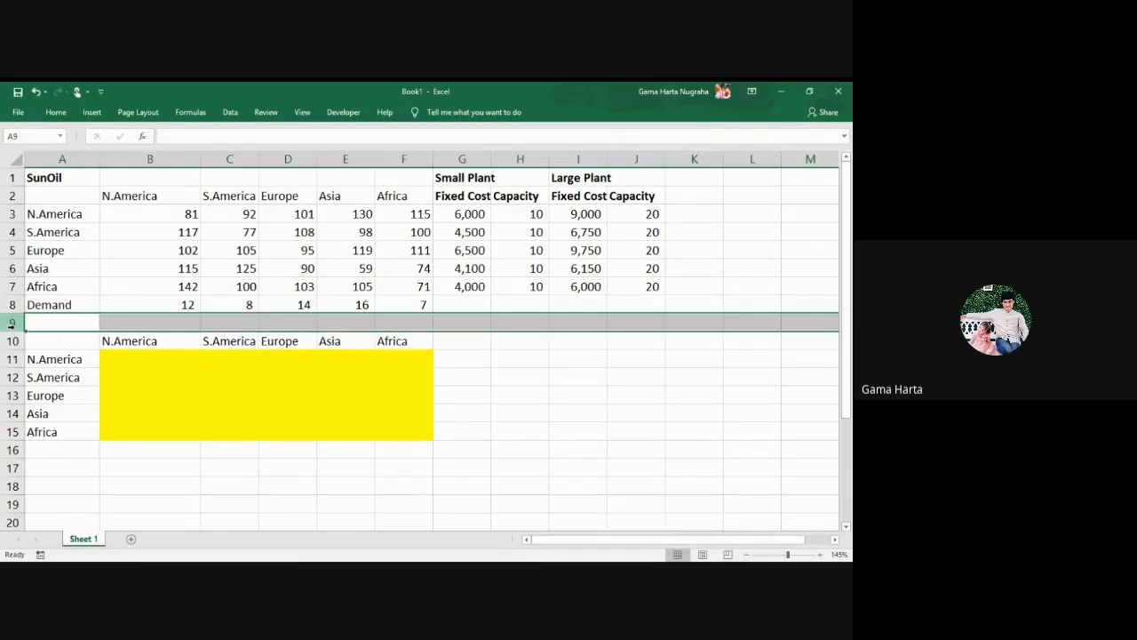
{"action": "key", "text": "ctrl+plus"}
{"action": "left_click", "coordinate": [73, 334]}
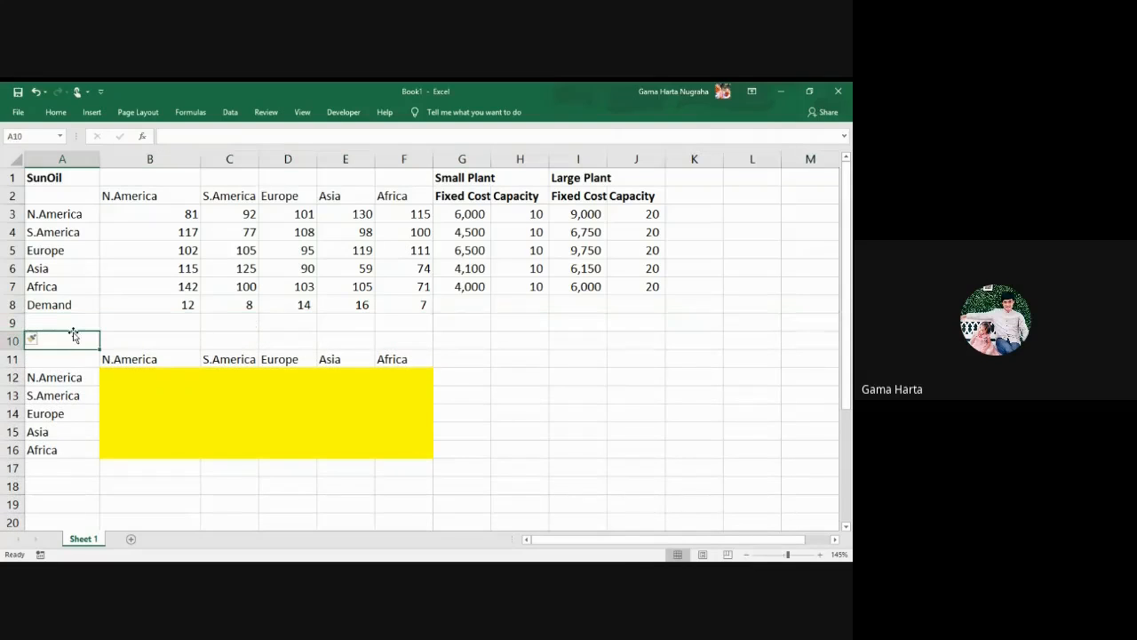
{"action": "type", "text": "Decis"}
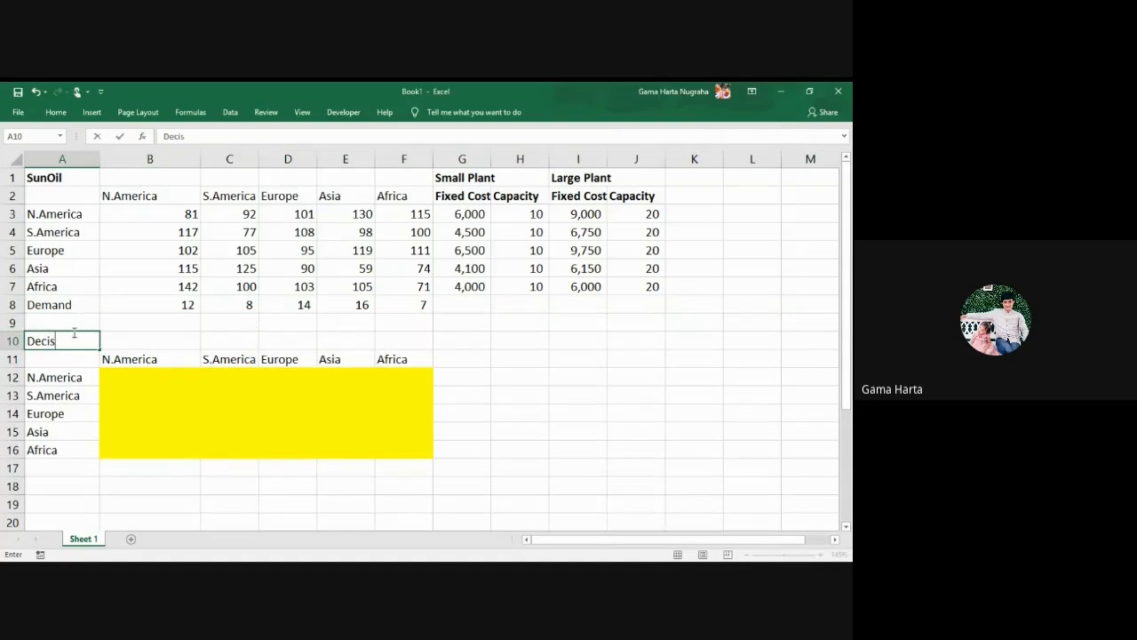
{"action": "type", "text": "ion Variab"}
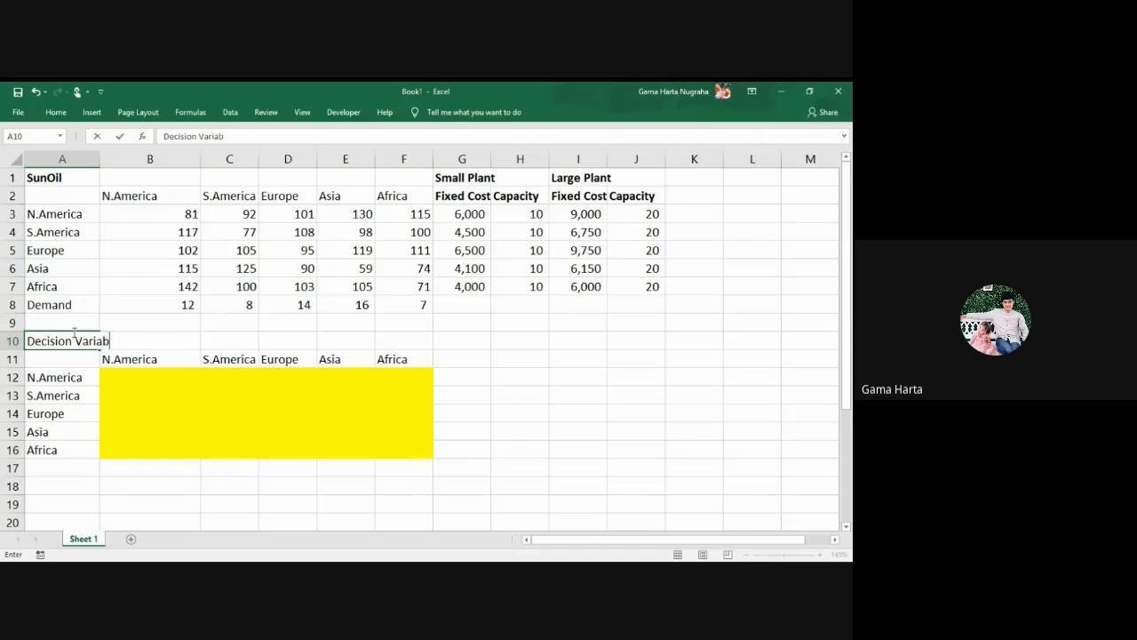
{"action": "type", "text": "les"}
{"action": "left_click", "coordinate": [558, 401]}
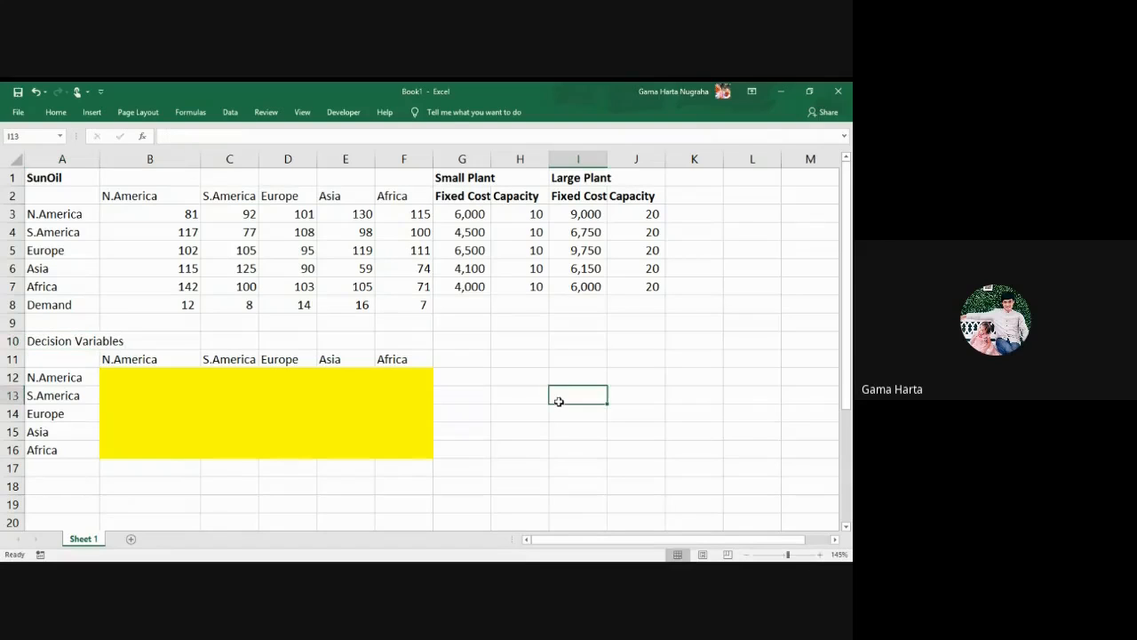
Examine the Small Plant and Large Plant headings and the supply regions listed in A12:A16
{"action": "left_click", "coordinate": [627, 405]}
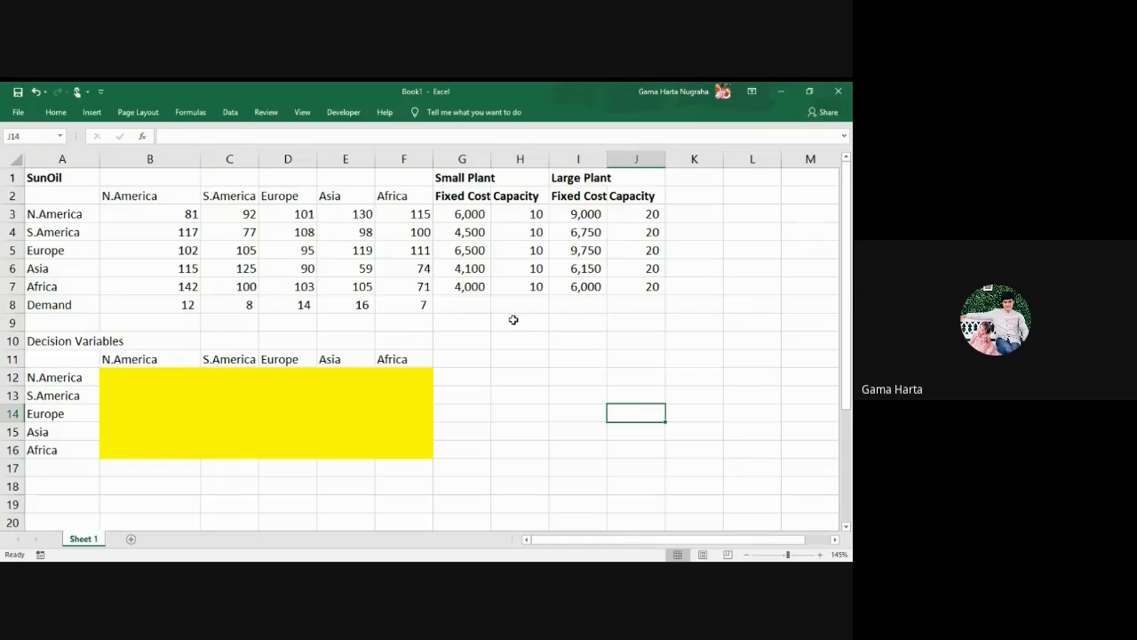
{"action": "left_click", "coordinate": [467, 179]}
{"action": "left_click", "coordinate": [597, 177]}
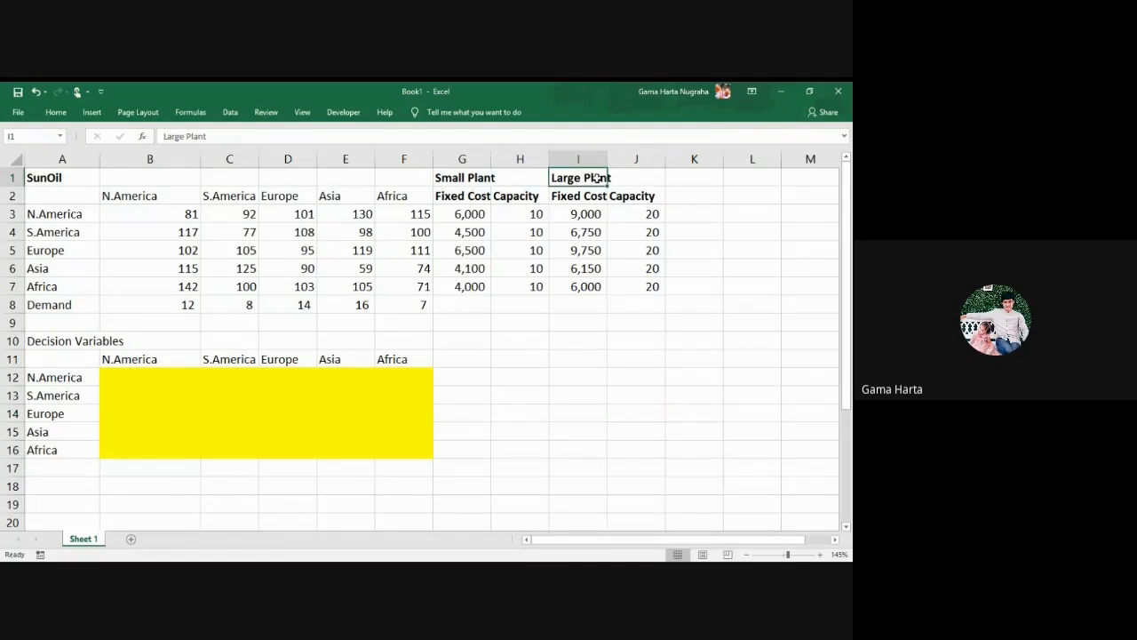
{"action": "left_click", "coordinate": [469, 179]}
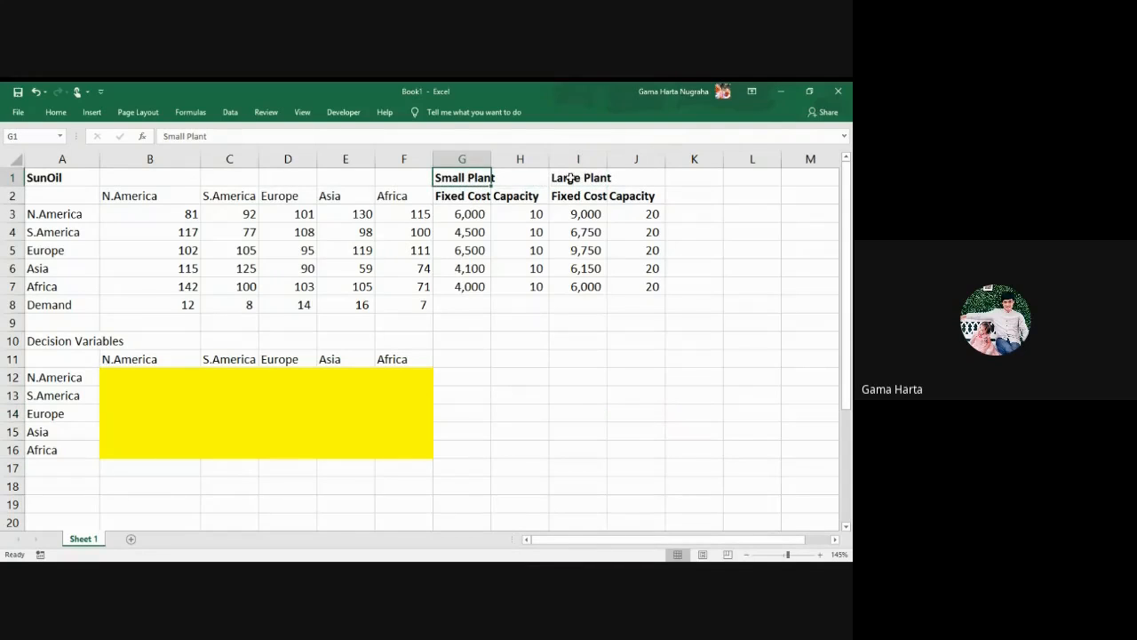
{"action": "left_click", "coordinate": [570, 177]}
{"action": "left_click", "coordinate": [471, 178]}
{"action": "left_click_drag", "start_coordinate": [78, 380], "coordinate": [67, 448]}
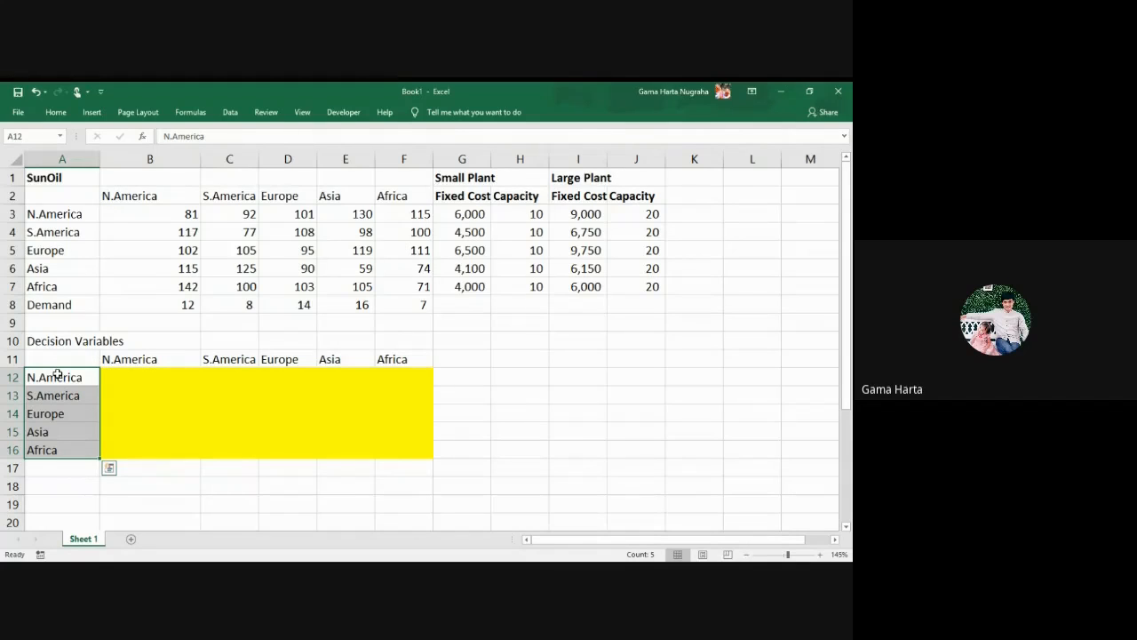
{"action": "left_click", "coordinate": [457, 348]}
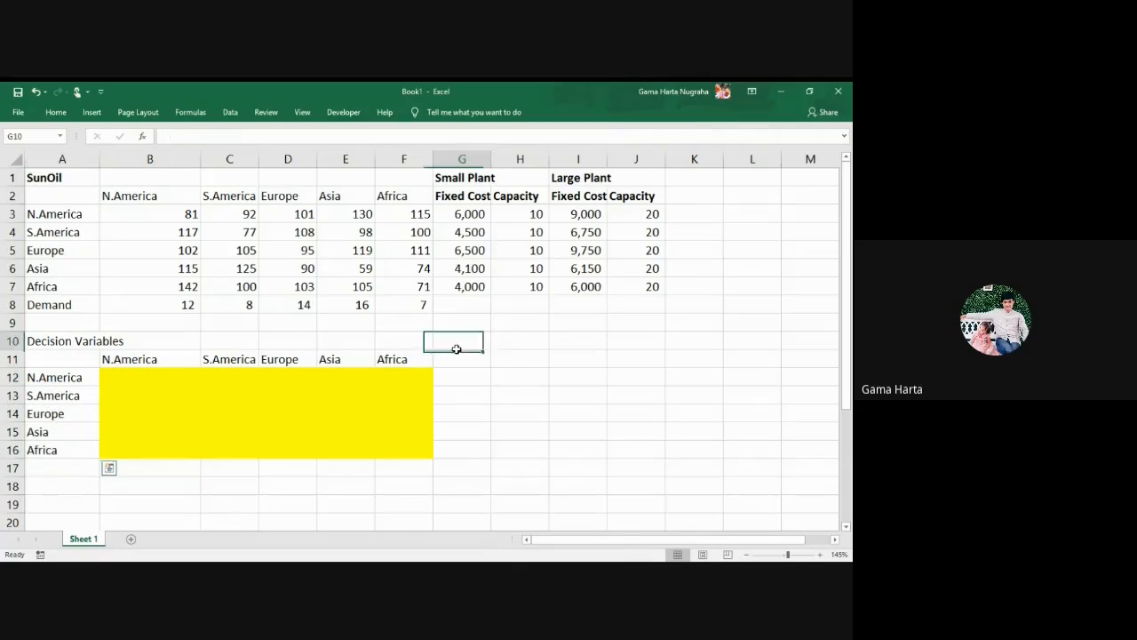
{"action": "left_click", "coordinate": [473, 177]}
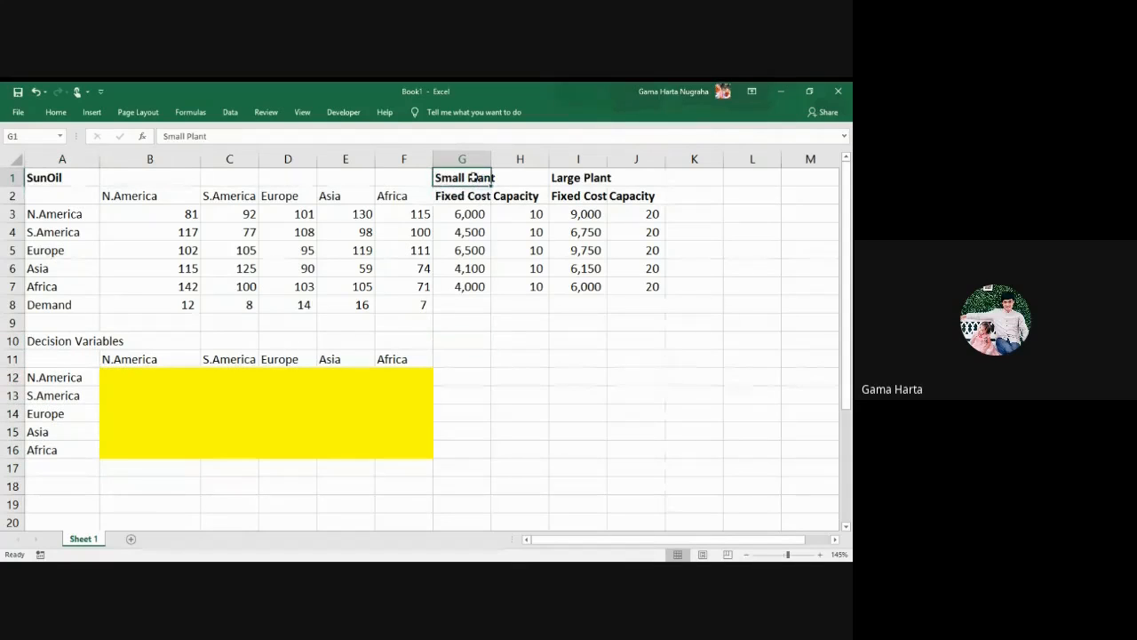
{"action": "left_click", "coordinate": [611, 177]}
Copy the Small Plant heading from G1 to G11, beside the decision variable region headings
{"action": "left_click", "coordinate": [450, 179]}
{"action": "key", "text": "ctrl+c"}
{"action": "left_click", "coordinate": [473, 357]}
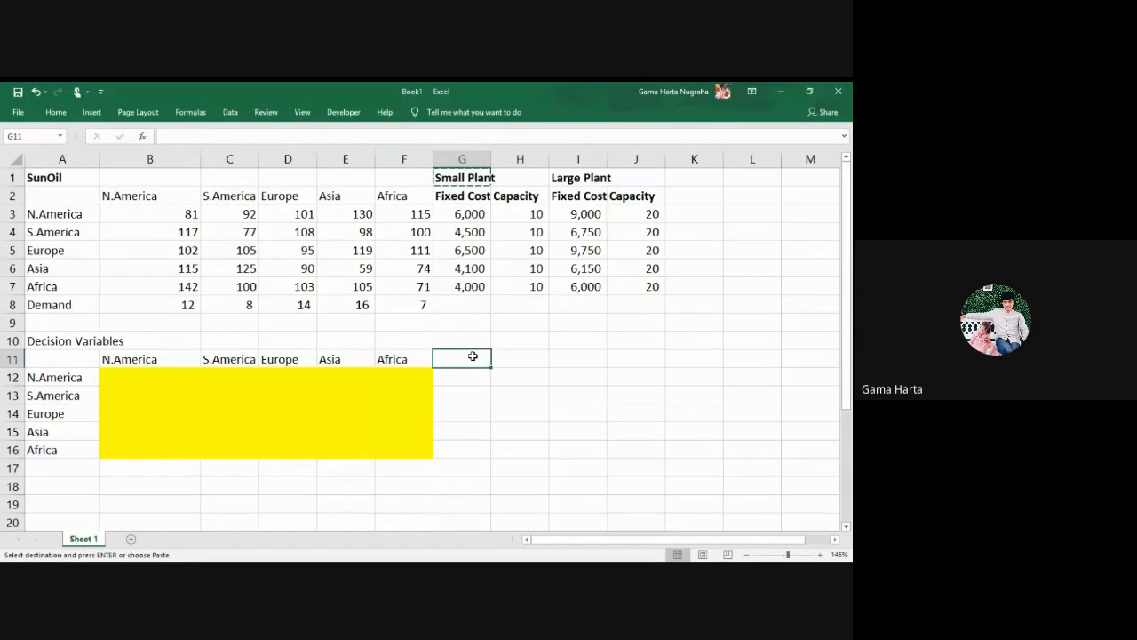
{"action": "key", "text": "ctrl+v"}
Copy the Large Plant heading from I1 to H11 and fit column G's width to its contents
{"action": "left_click", "coordinate": [568, 178]}
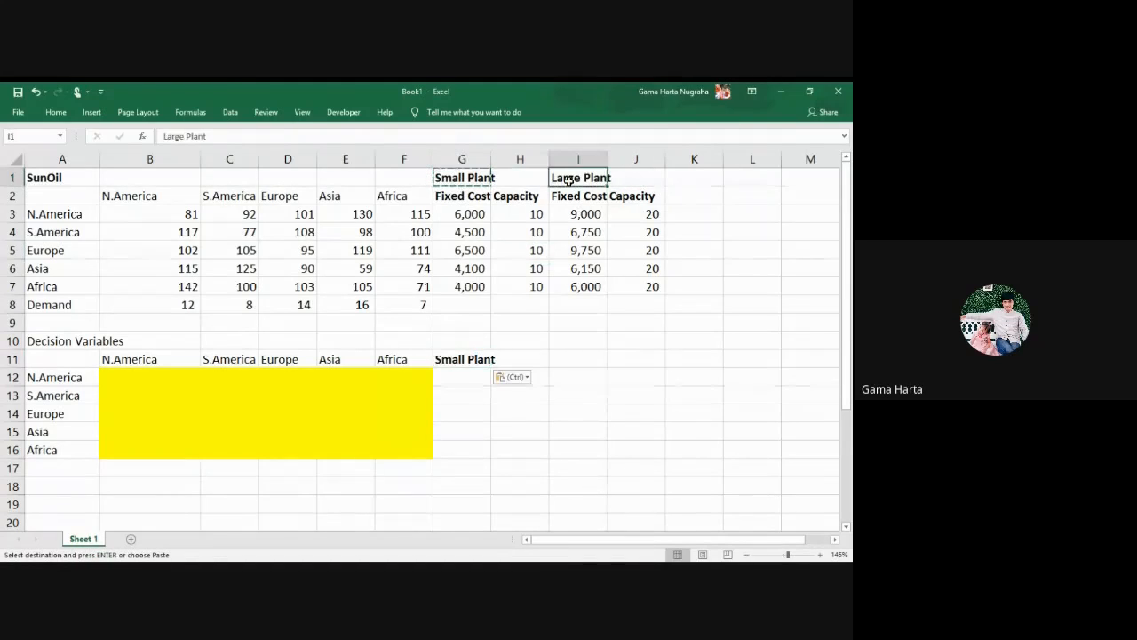
{"action": "key", "text": "ctrl+c"}
{"action": "left_click", "coordinate": [522, 355]}
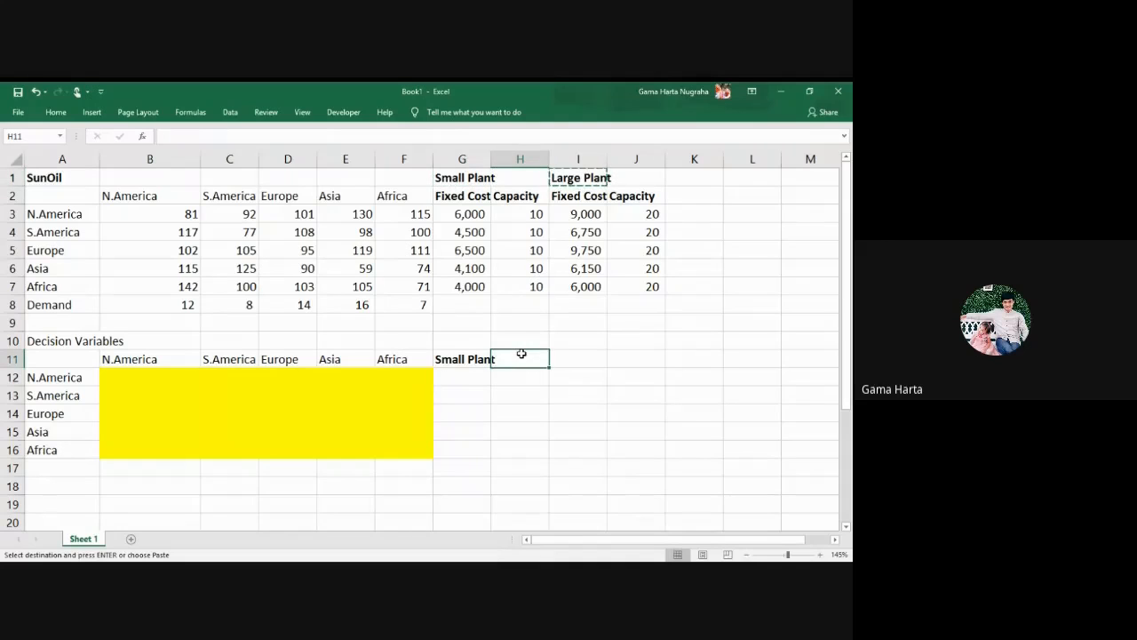
{"action": "key", "text": "ctrl+v"}
{"action": "left_click", "coordinate": [693, 358]}
{"action": "double_click", "coordinate": [491, 158]}
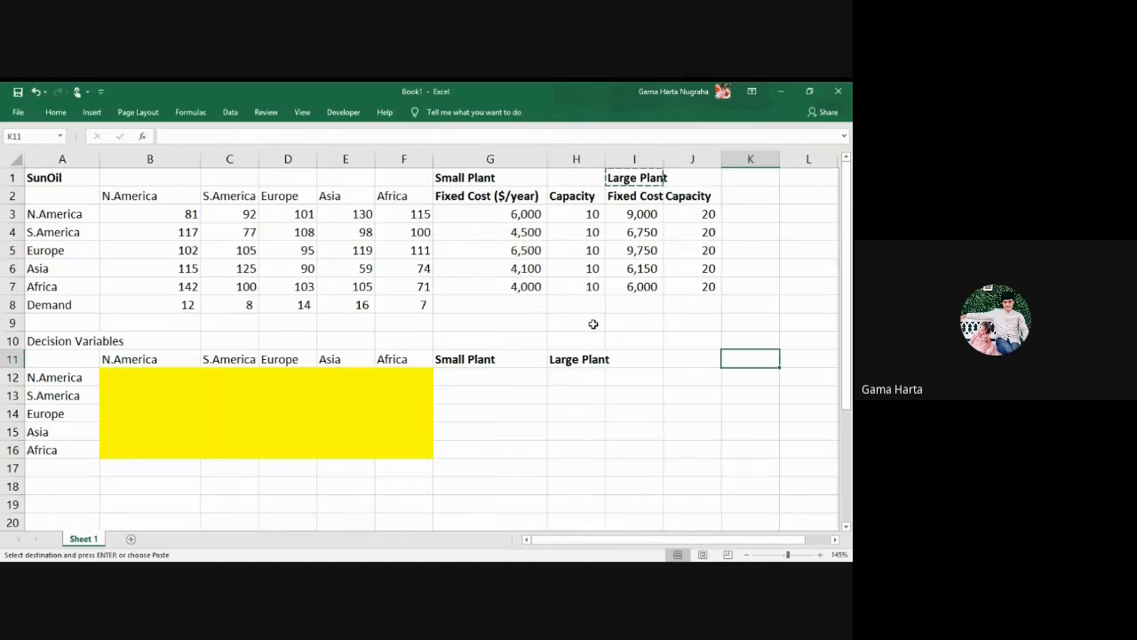
Narrow column G and widen column H so the Small Plant and Large Plant headings fit in G11 and H11
{"action": "left_click_drag", "start_coordinate": [546, 158], "coordinate": [575, 158]}
{"action": "left_click", "coordinate": [581, 429]}
{"action": "left_click", "coordinate": [601, 398]}
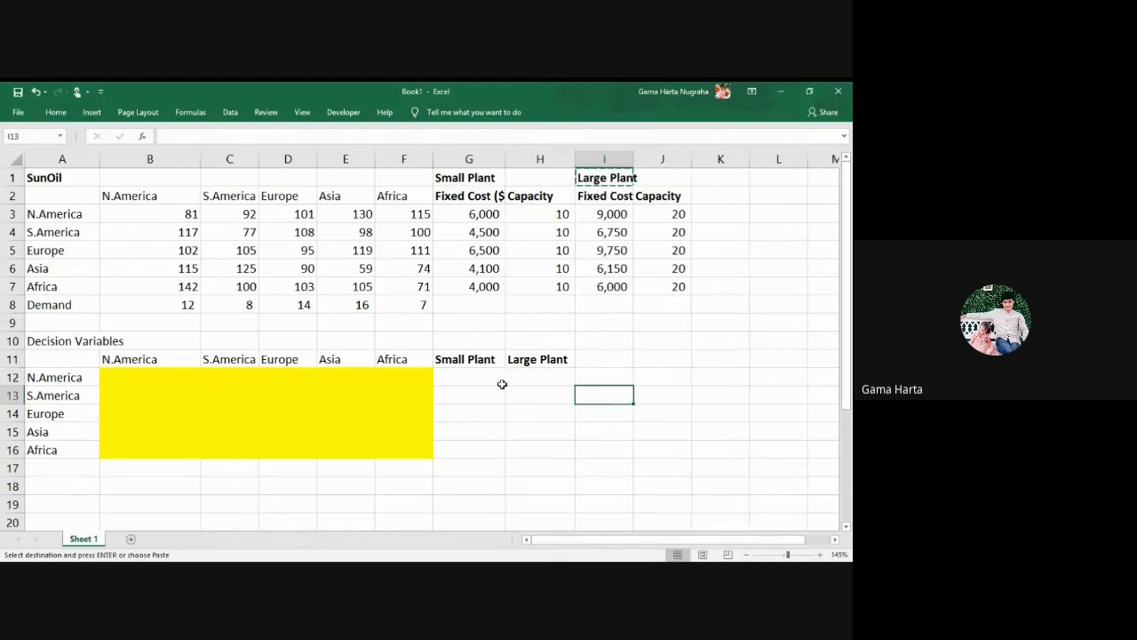
Examine the empty Small Plant and Large Plant decision cells in G12:H16 and clear the pending copy selection
{"action": "left_click", "coordinate": [470, 377]}
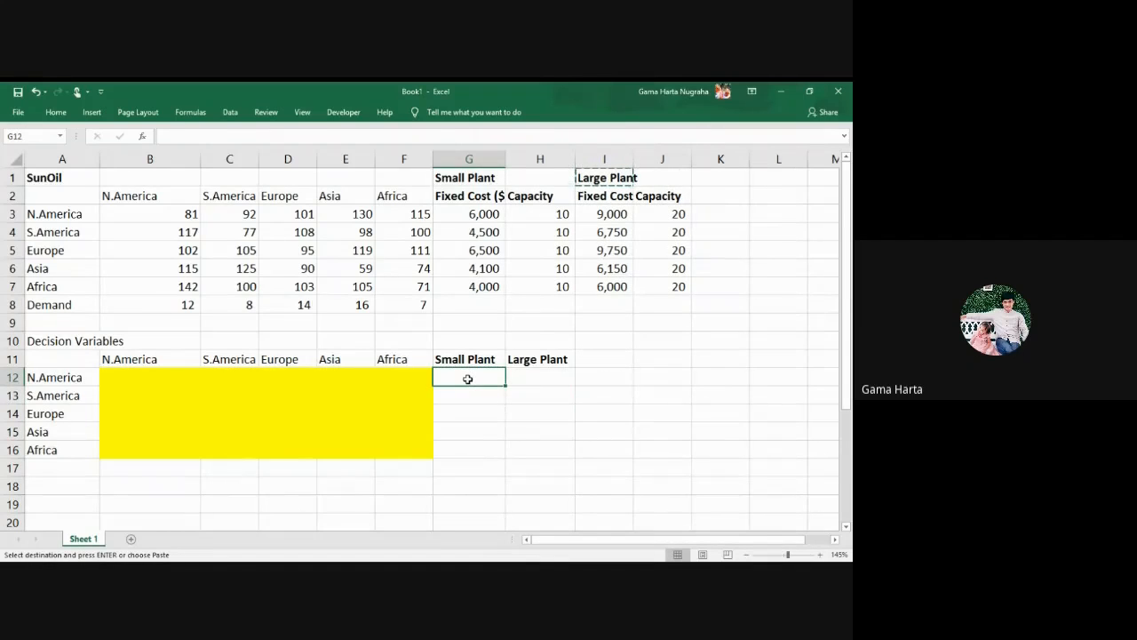
{"action": "left_click", "coordinate": [533, 380]}
{"action": "left_click", "coordinate": [472, 394]}
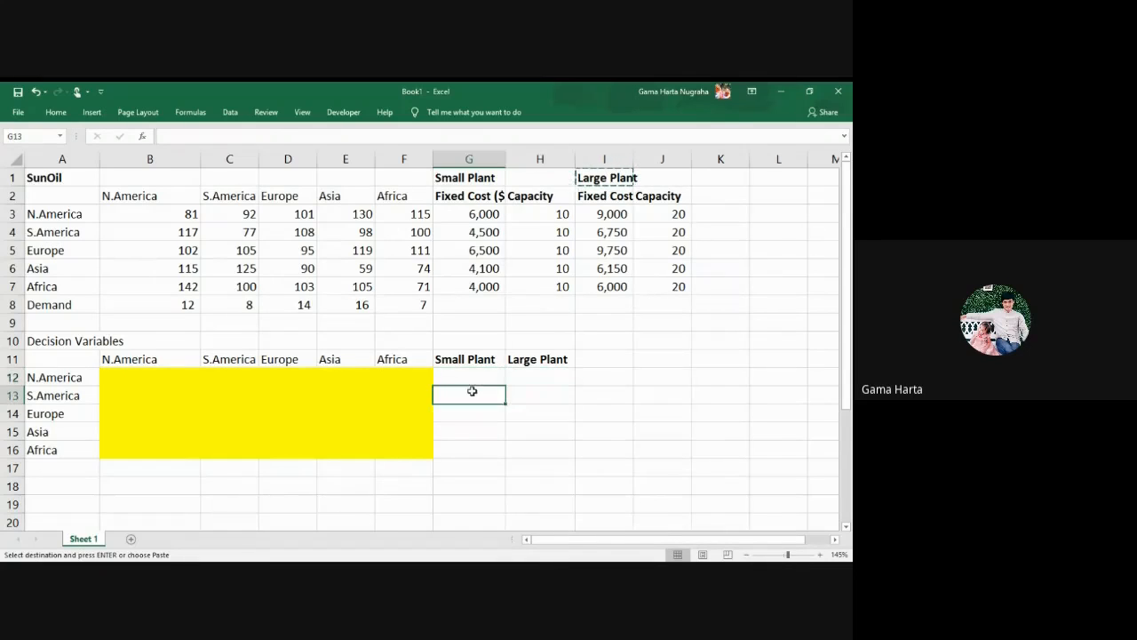
{"action": "left_click", "coordinate": [472, 379]}
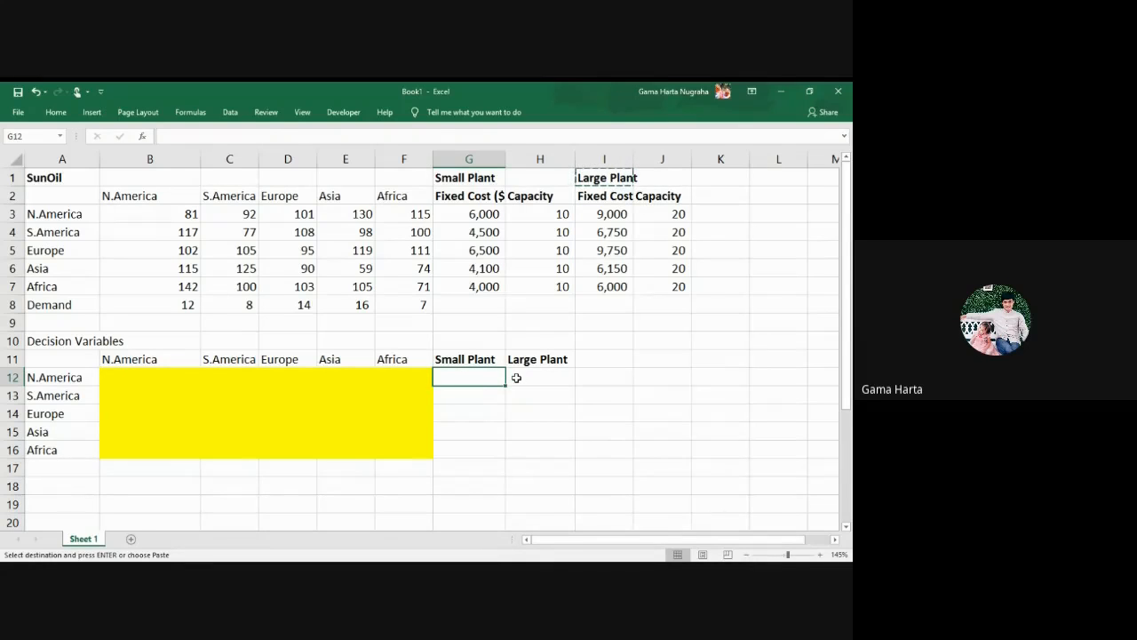
{"action": "left_click", "coordinate": [500, 390]}
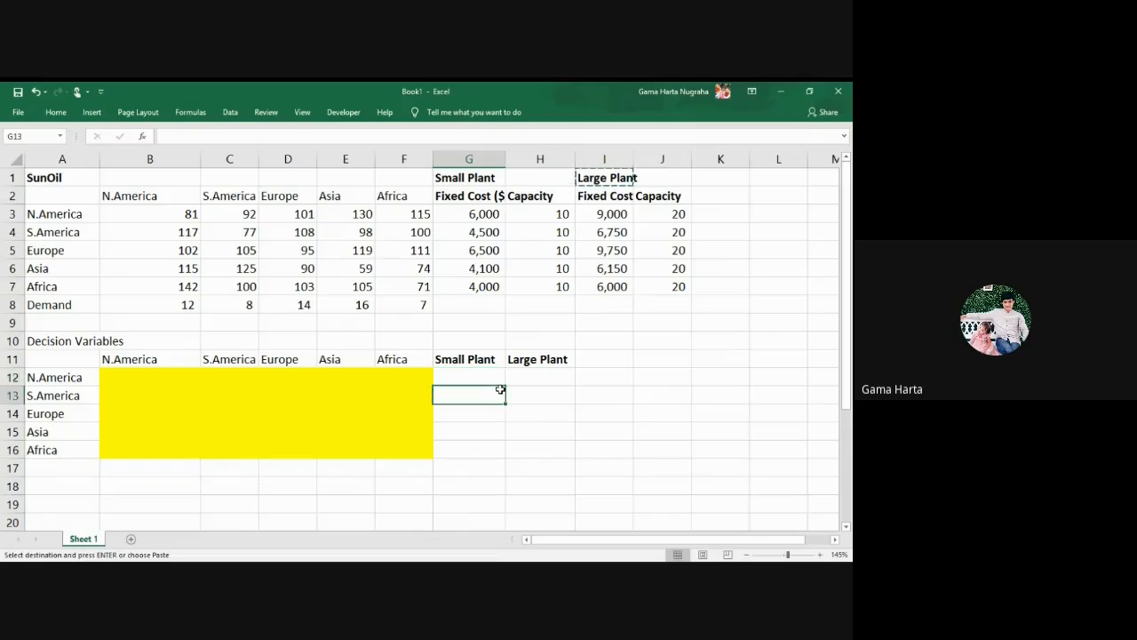
{"action": "left_click", "coordinate": [494, 380]}
{"action": "key", "text": "alt+Tab"}
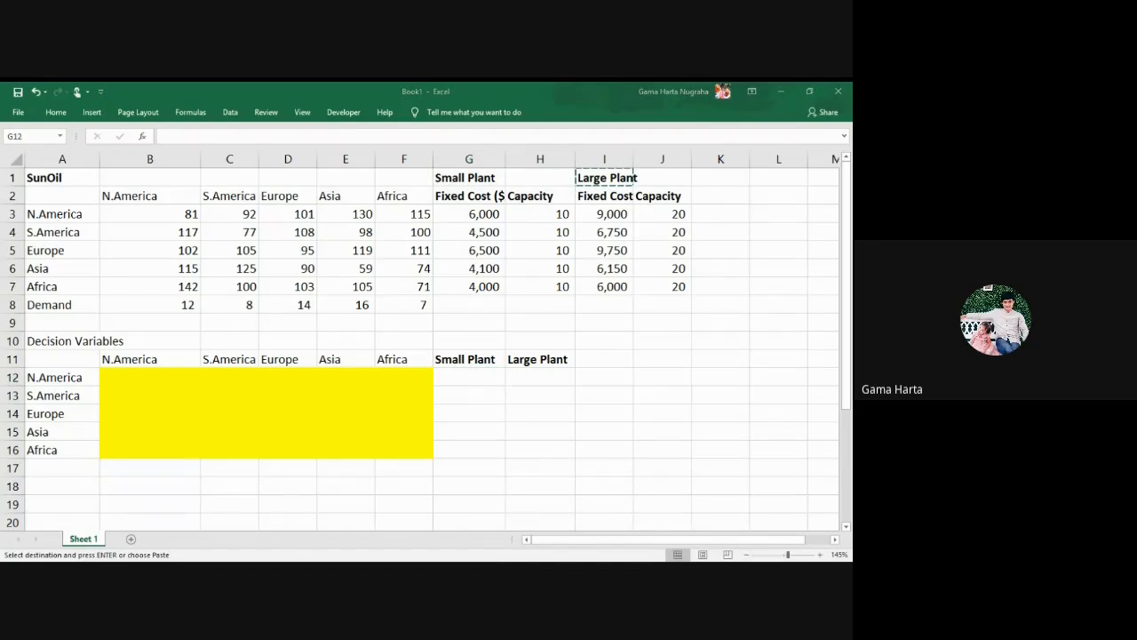
{"action": "key", "text": "alt+Tab"}
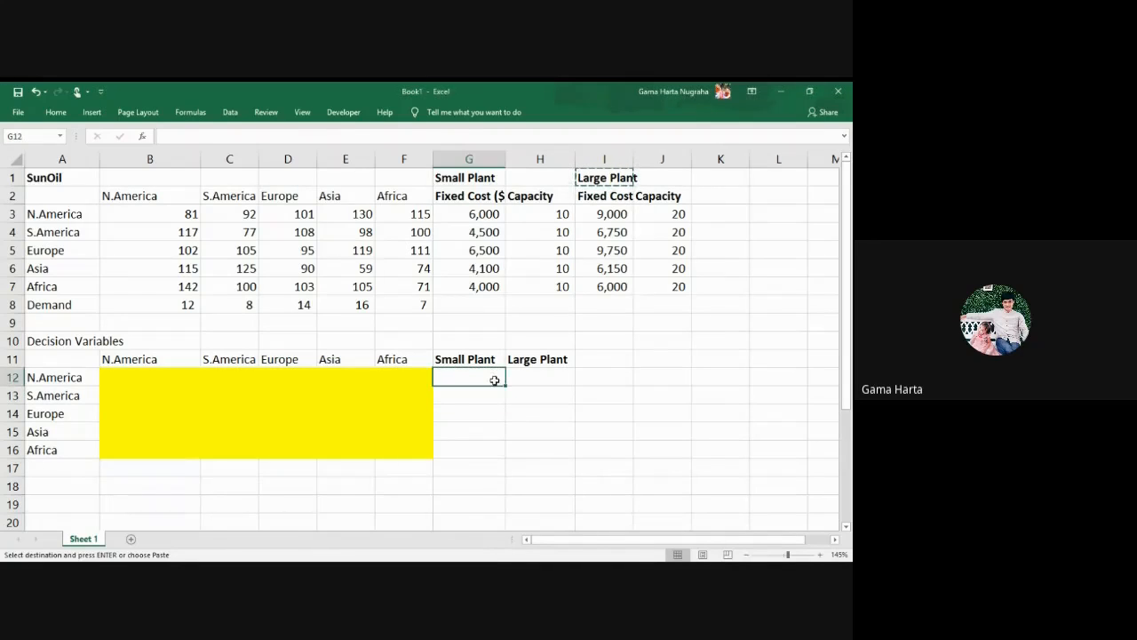
{"action": "left_click", "coordinate": [489, 396]}
{"action": "left_click", "coordinate": [450, 449]}
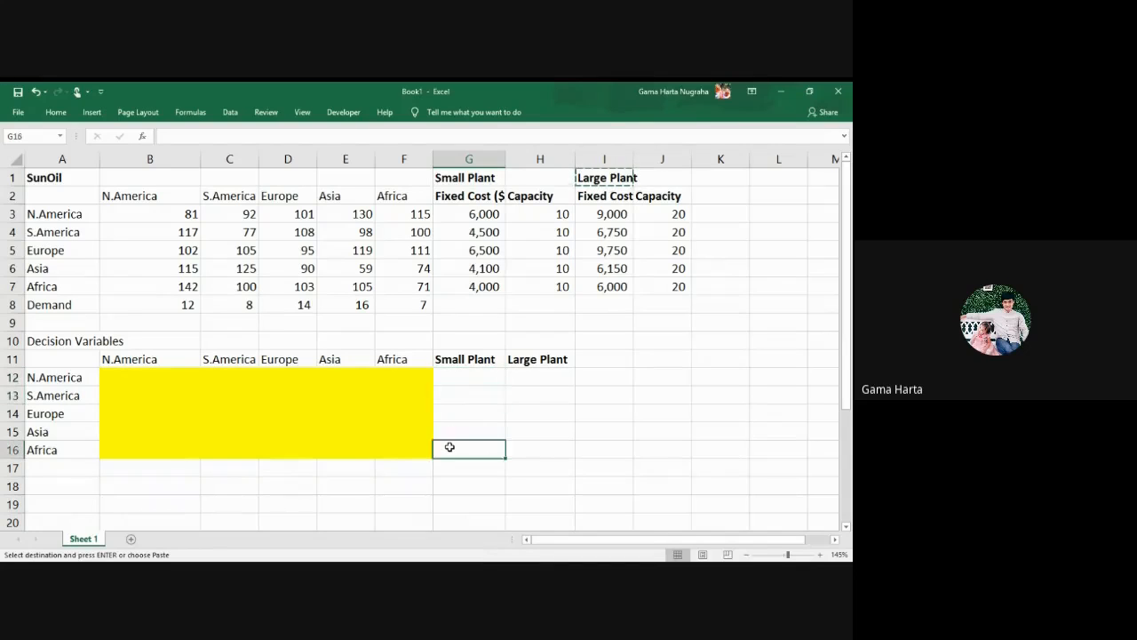
{"action": "left_click", "coordinate": [490, 395]}
{"action": "left_click", "coordinate": [526, 376]}
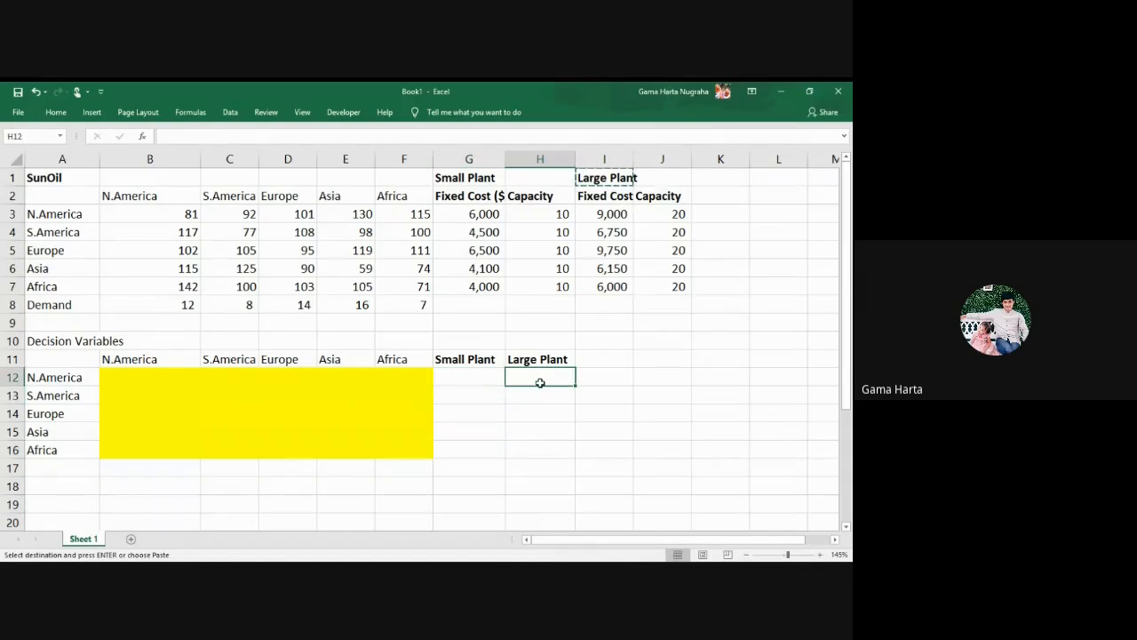
{"action": "key", "text": "Escape"}
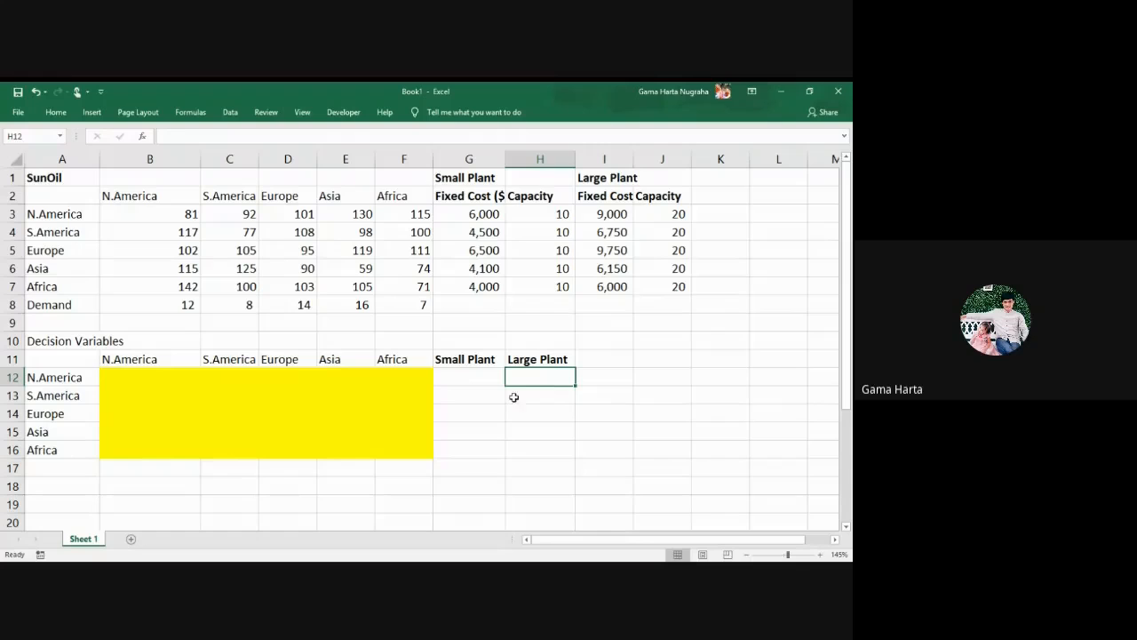
{"action": "left_click", "coordinate": [121, 484]}
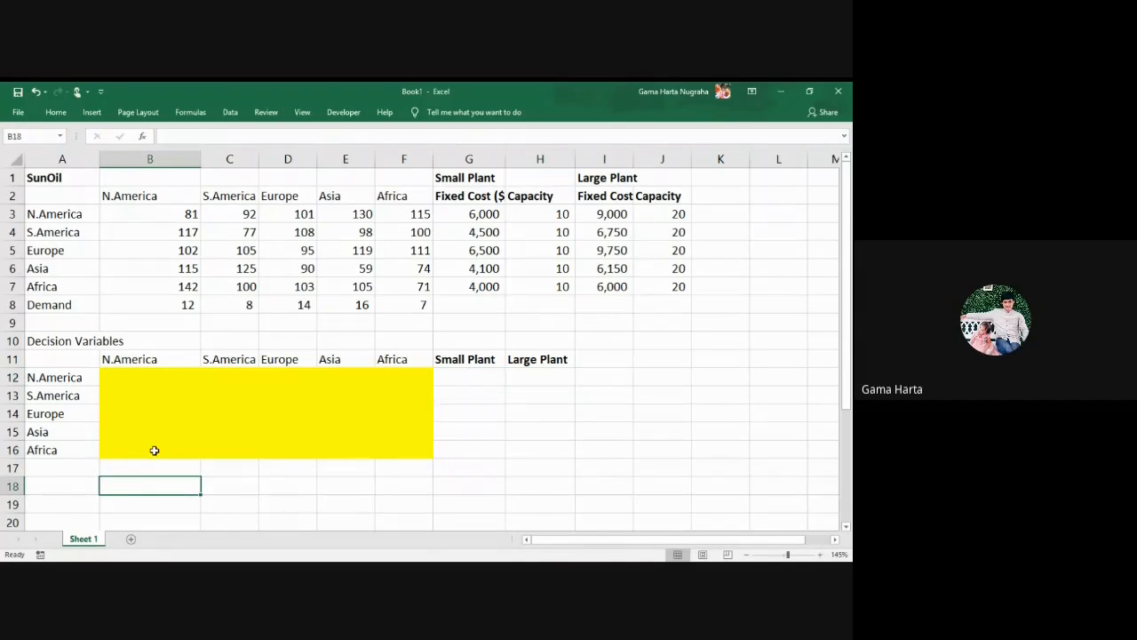
{"action": "left_click", "coordinate": [81, 486]}
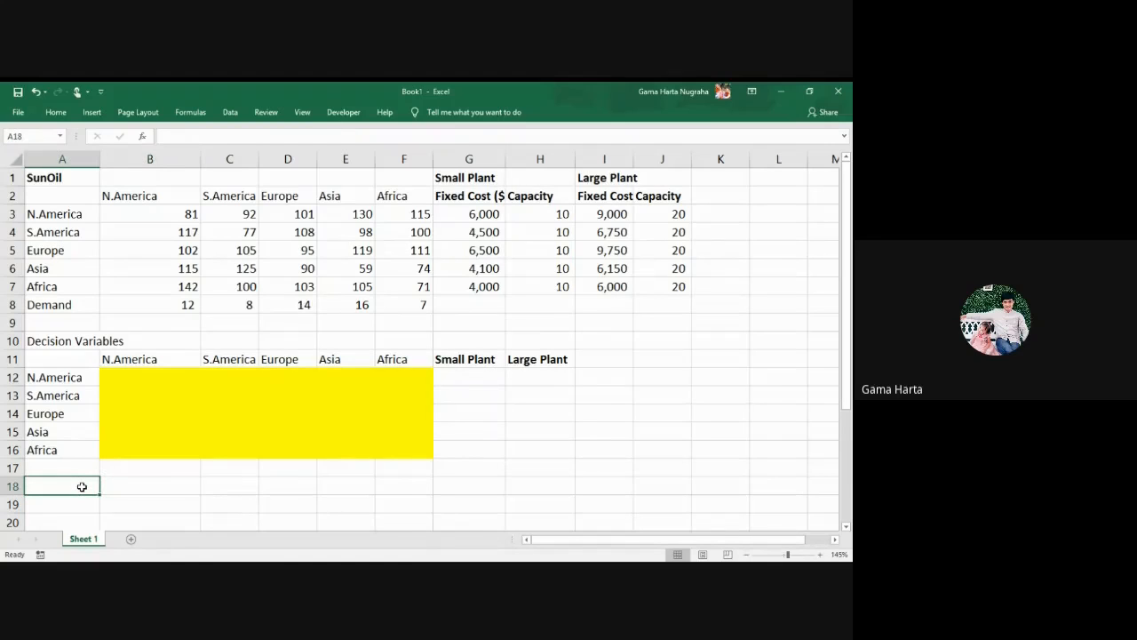
{"action": "key", "text": "alt+Tab"}
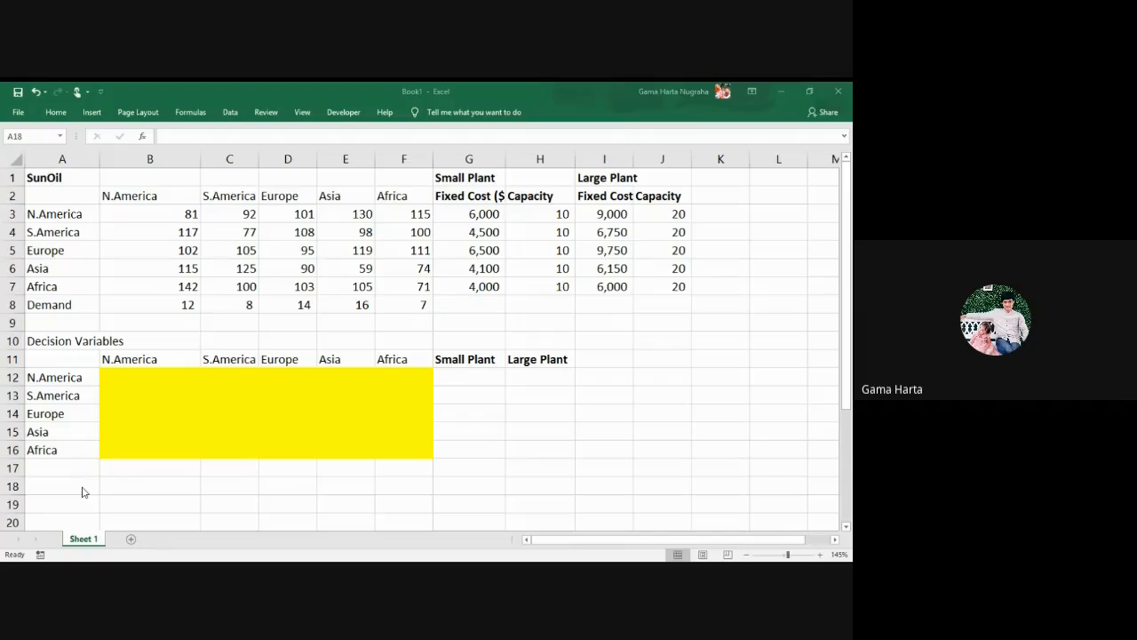
{"action": "key", "text": "alt+Tab"}
{"action": "key", "text": "alt+Tab"}
{"action": "key", "text": "alt+Tab"}
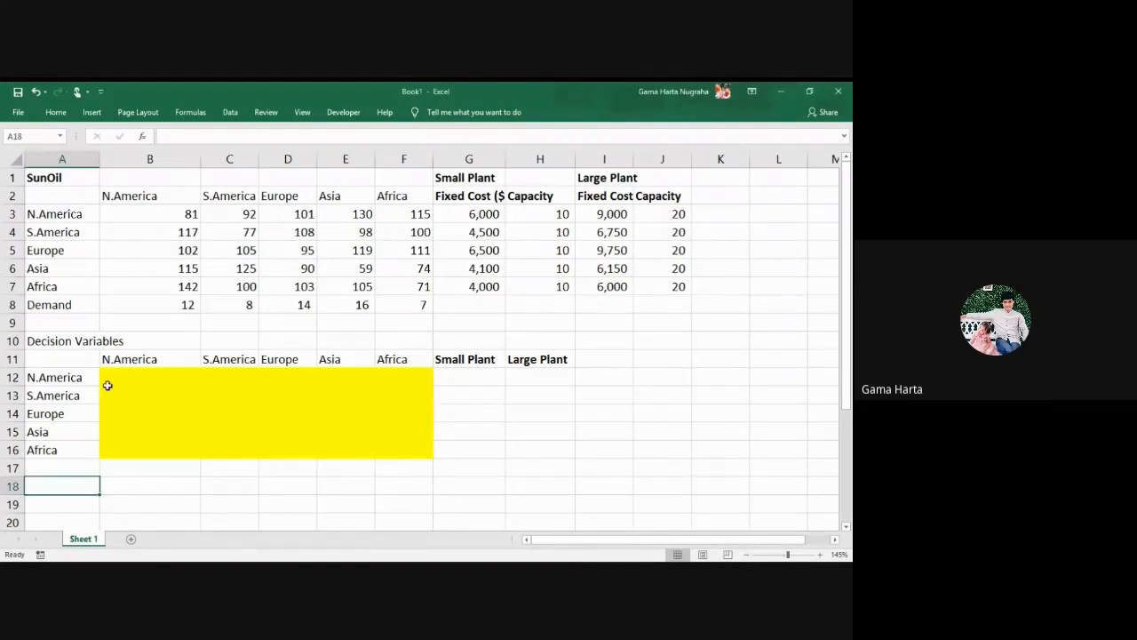
{"action": "left_click", "coordinate": [87, 335]}
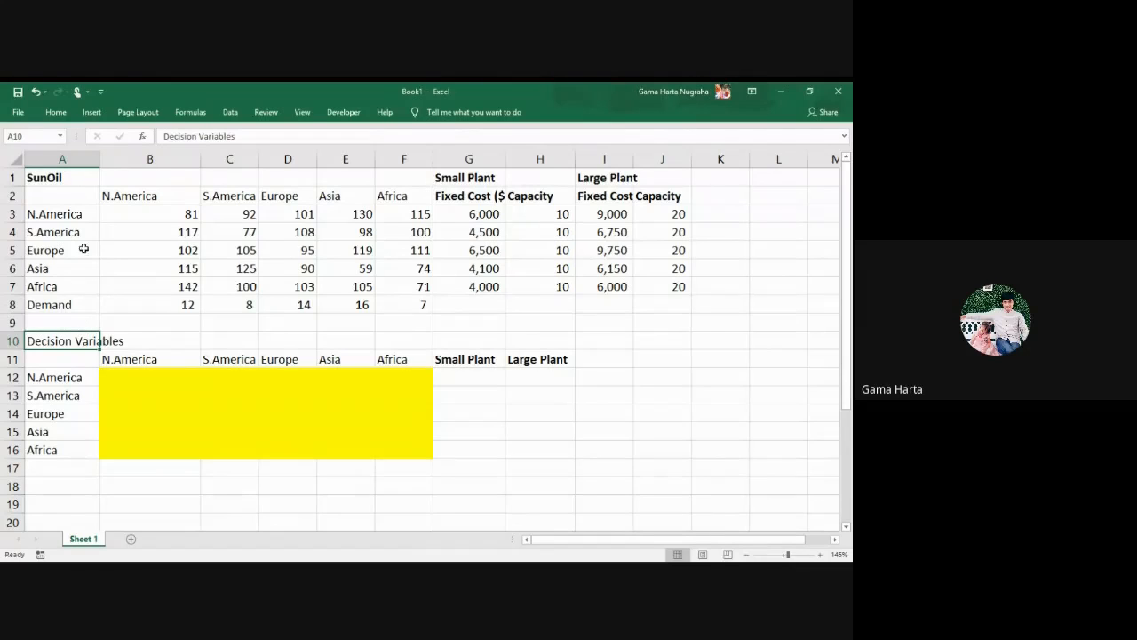
{"action": "left_click", "coordinate": [77, 480]}
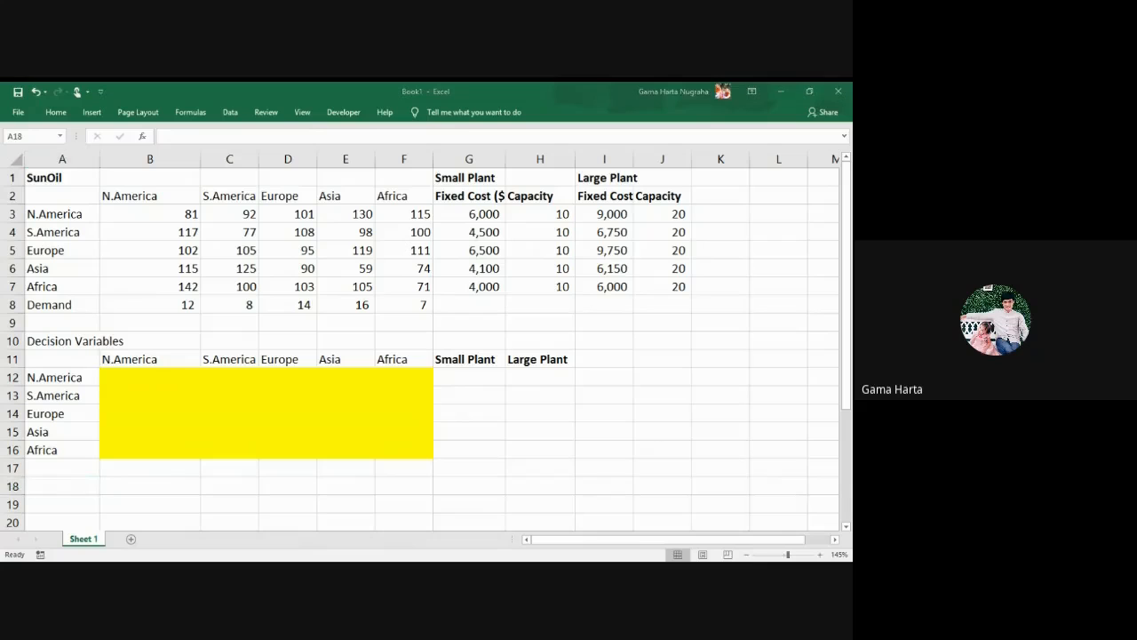
Make the Decision Variables heading in A10 bold
{"action": "left_click", "coordinate": [747, 555]}
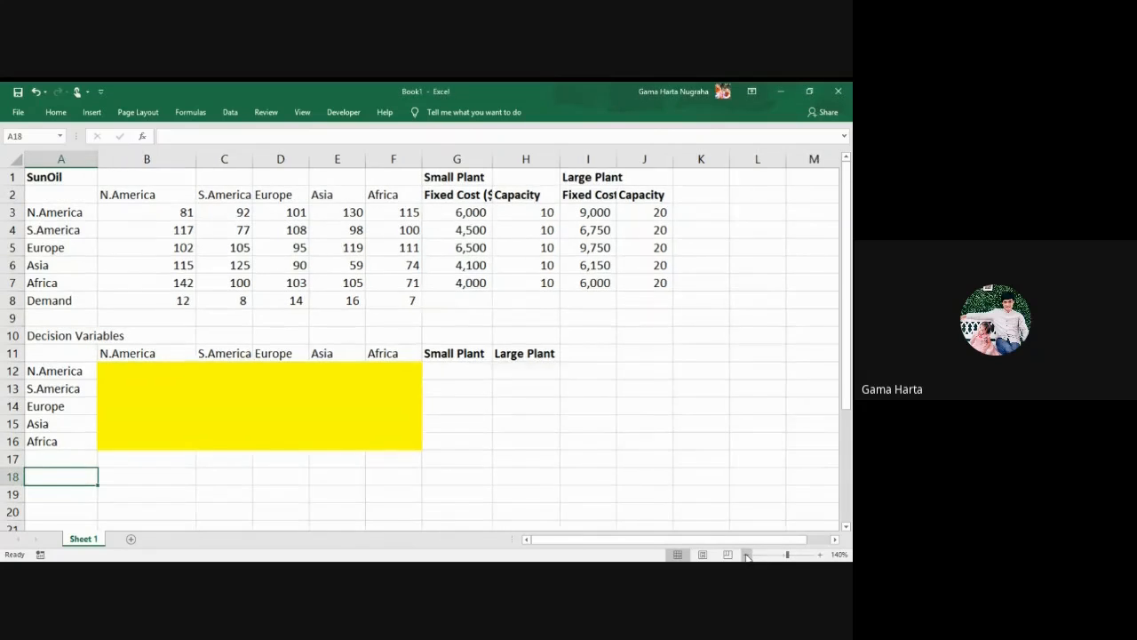
{"action": "left_click", "coordinate": [746, 555]}
{"action": "left_click", "coordinate": [746, 554]}
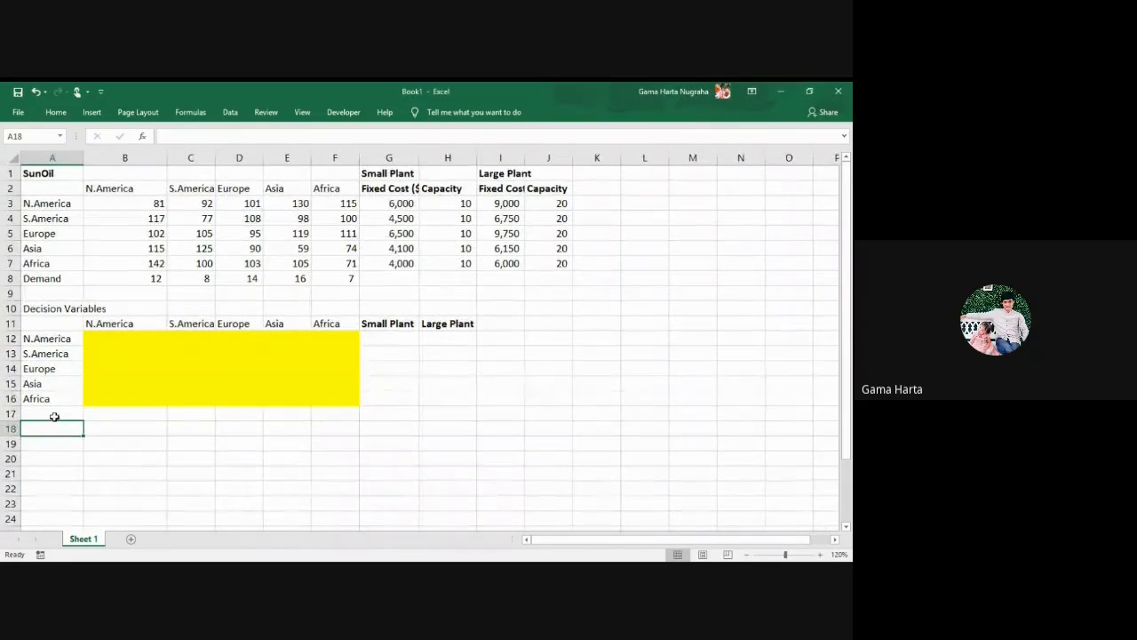
{"action": "left_click", "coordinate": [27, 305]}
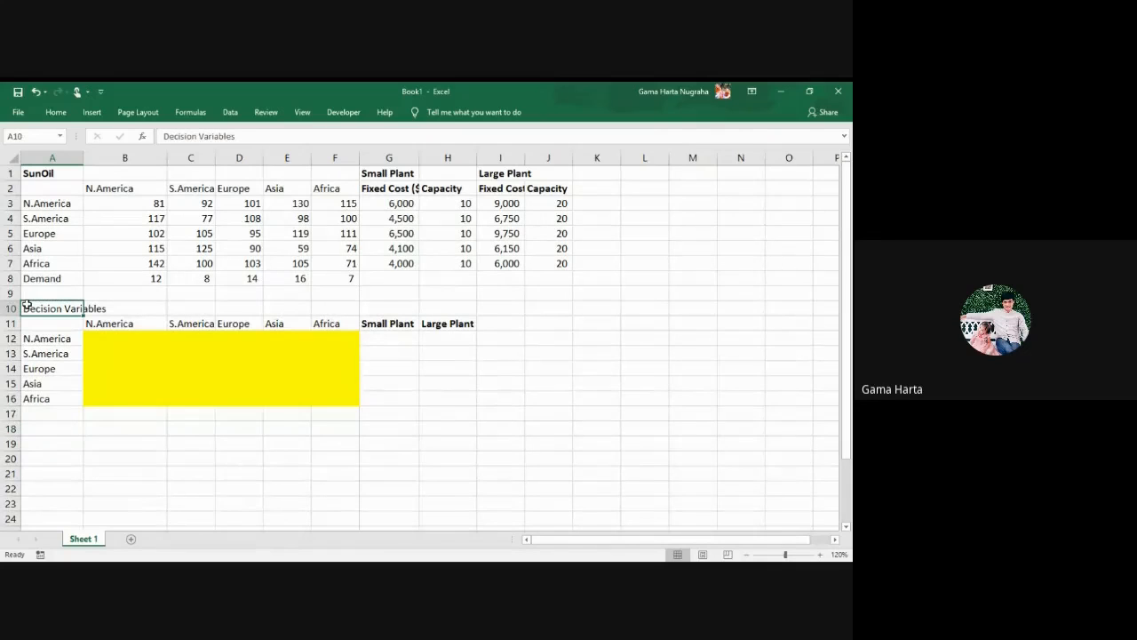
{"action": "key", "text": "ctrl+b"}
{"action": "left_click", "coordinate": [64, 424]}
Copy the bold Decision Variables heading to A18 and replace its text with "Constraints"
{"action": "left_click", "coordinate": [63, 302]}
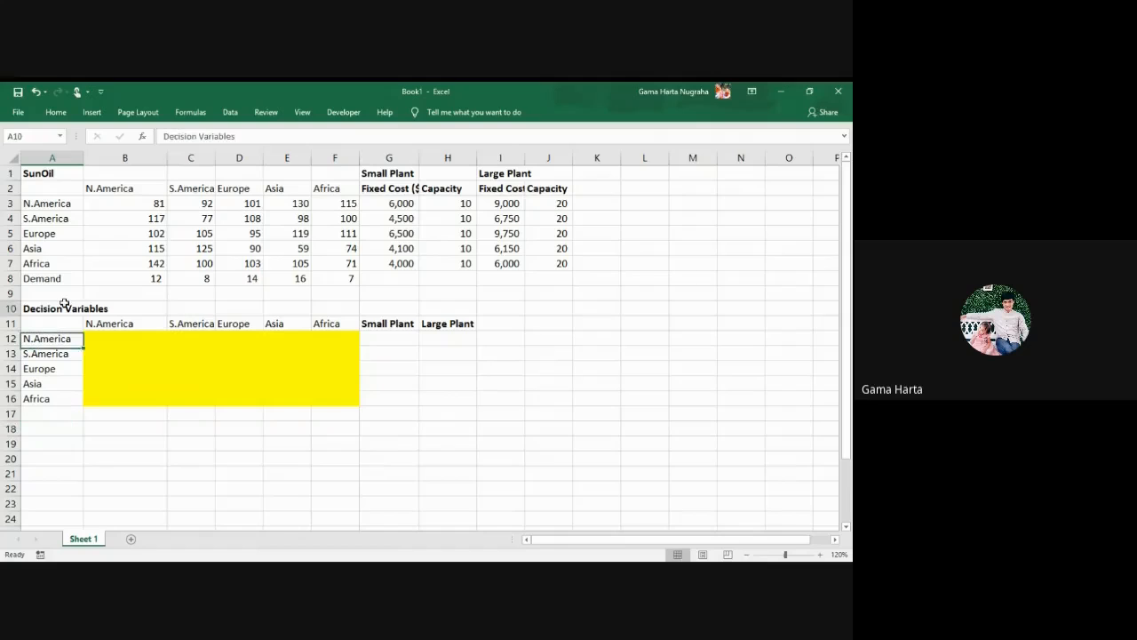
{"action": "key", "text": "ctrl+c"}
{"action": "key", "text": "Down"}
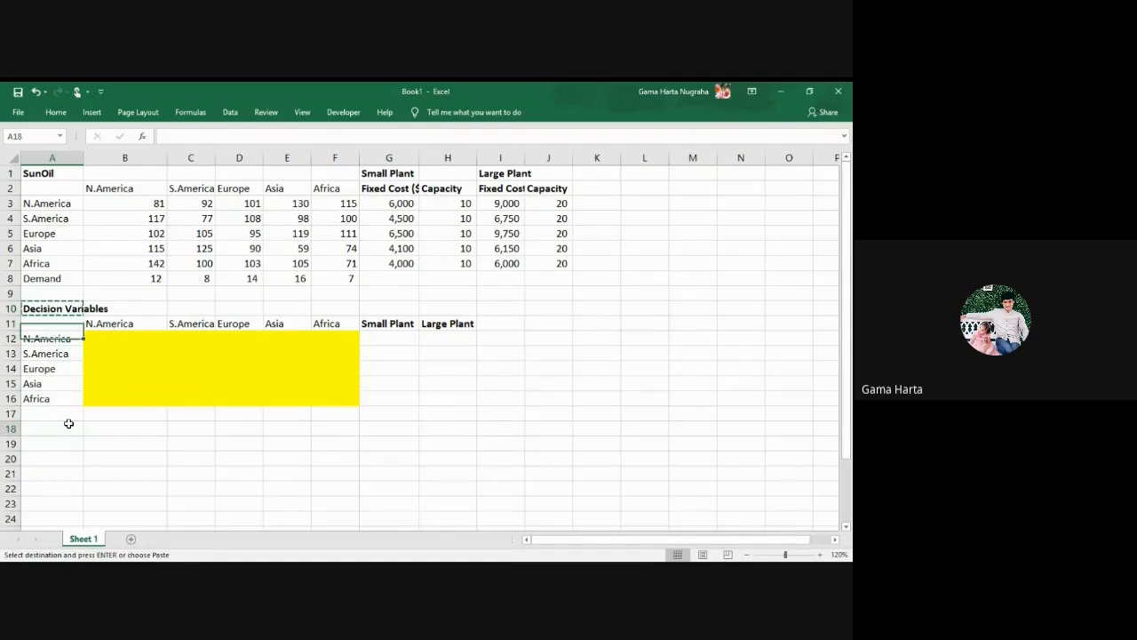
{"action": "left_click", "coordinate": [69, 423]}
{"action": "key", "text": "ctrl+v"}
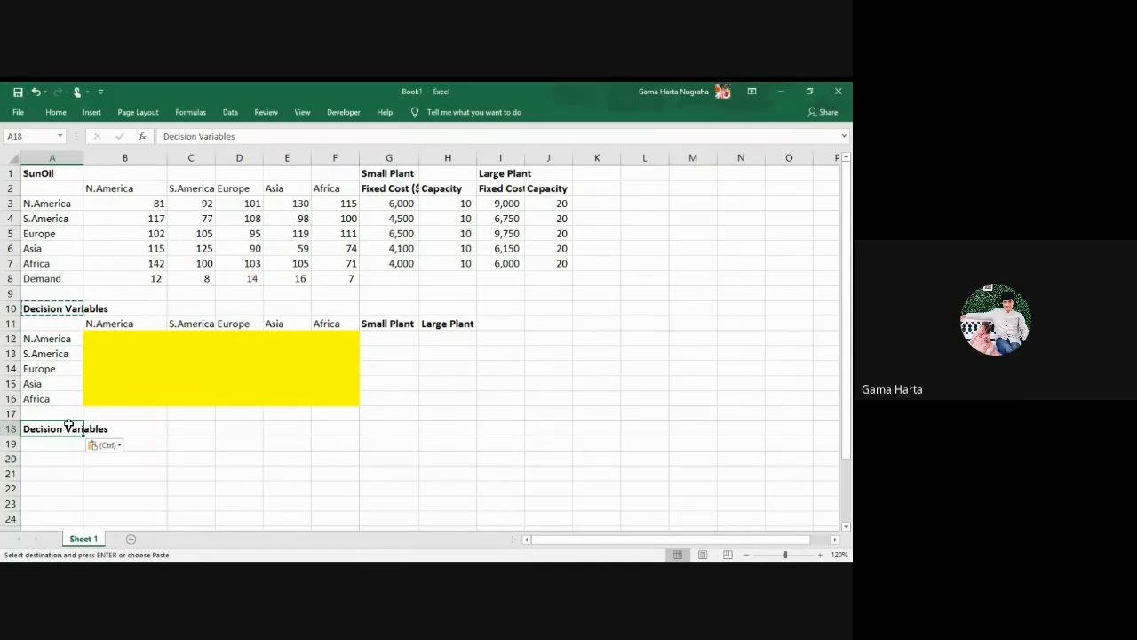
{"action": "type", "text": "C"}
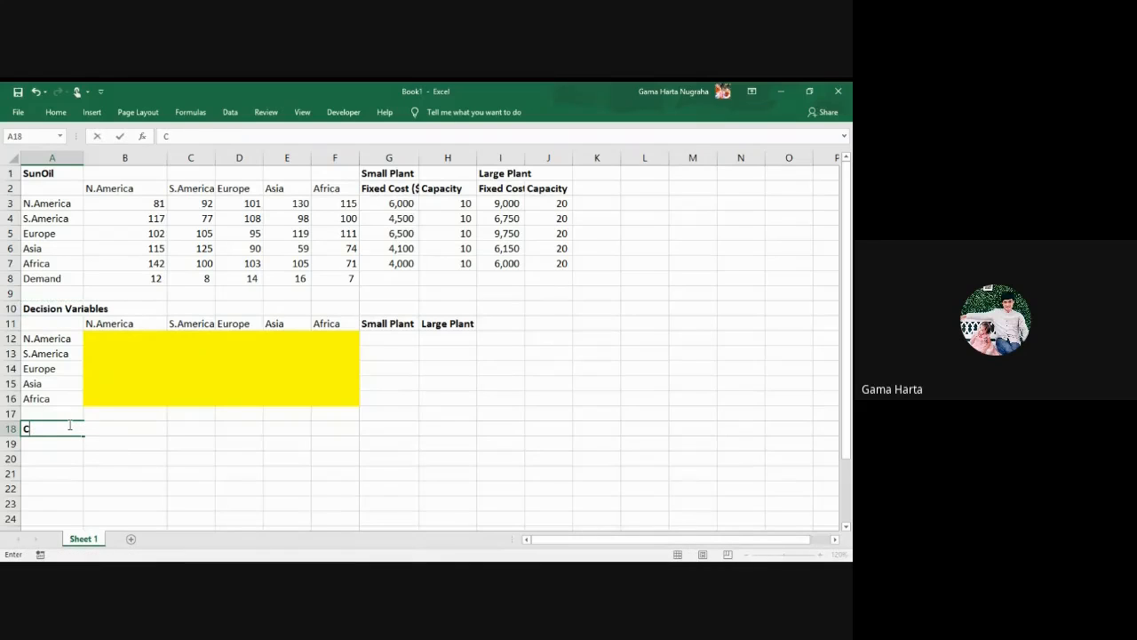
{"action": "type", "text": "onstraints"}
{"action": "key", "text": "Return"}
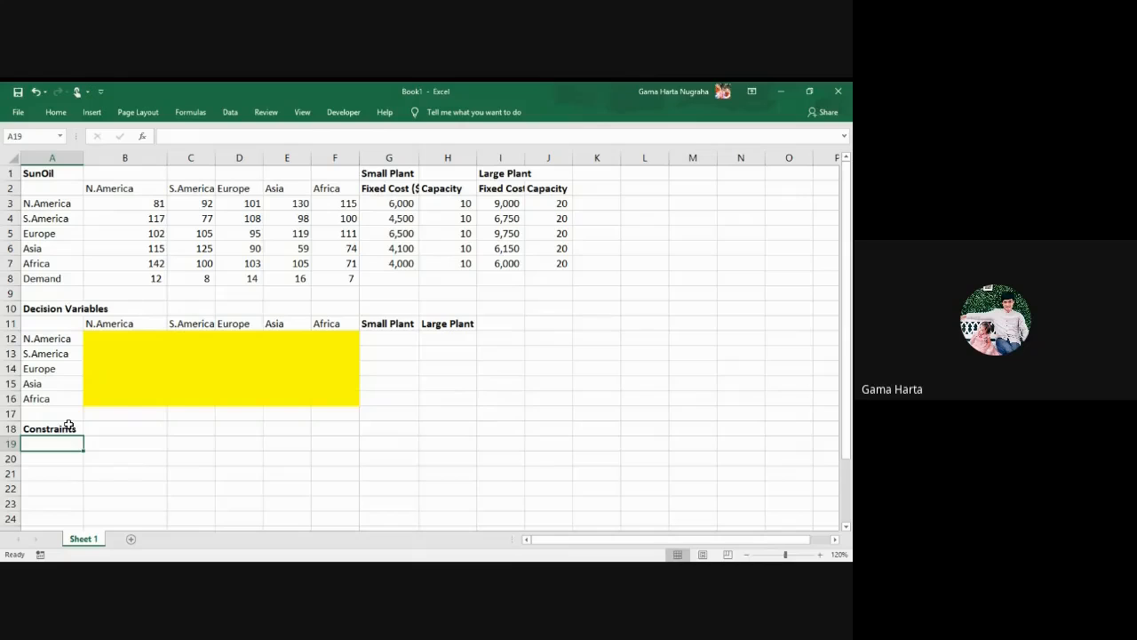
{"action": "key", "text": "alt+Tab"}
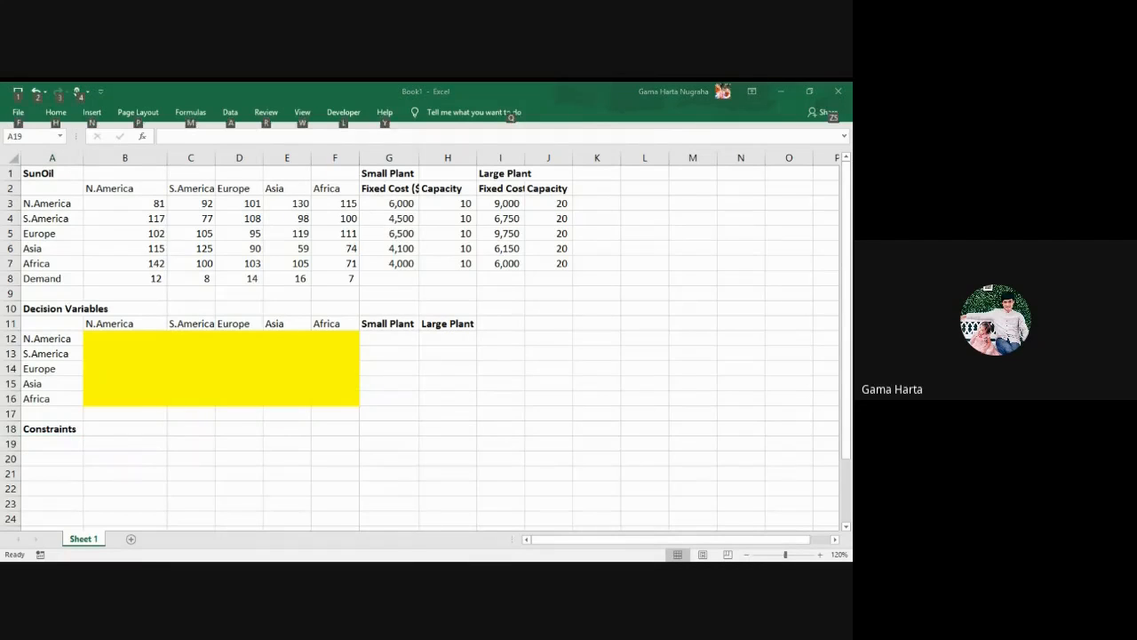
{"action": "key", "text": "alt+Tab"}
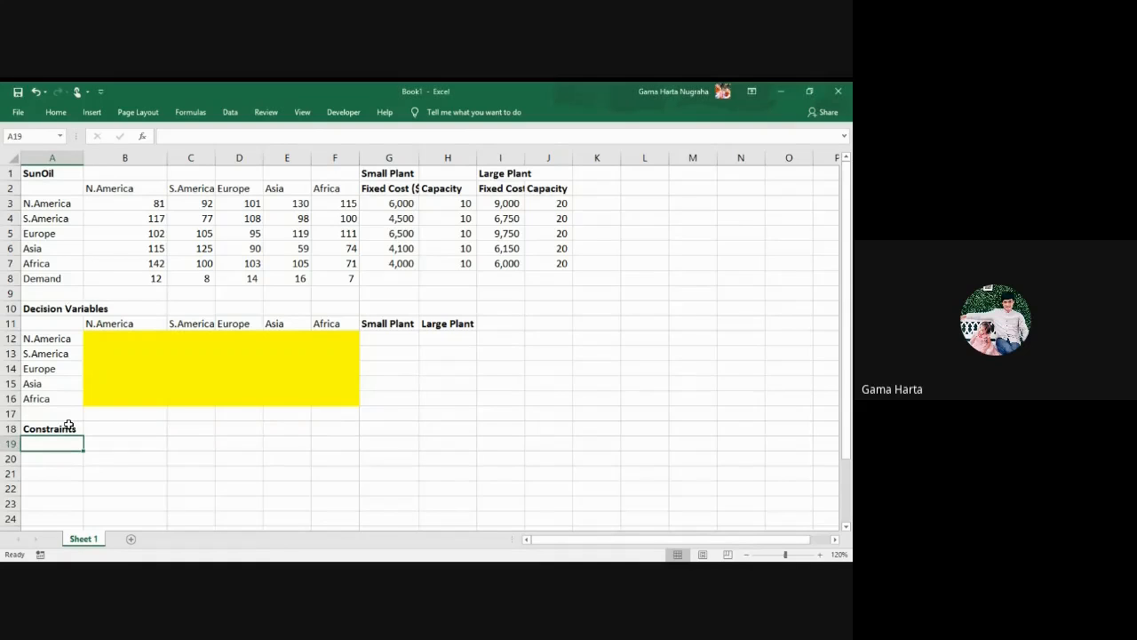
{"action": "key", "text": "alt+Tab"}
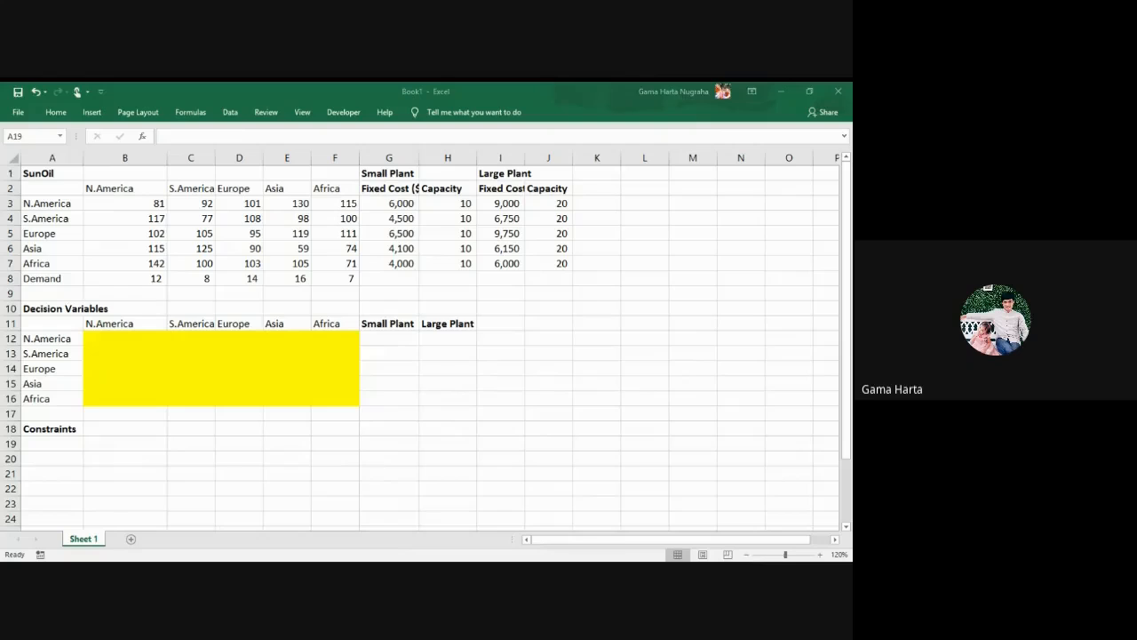
{"action": "key", "text": "alt+Tab"}
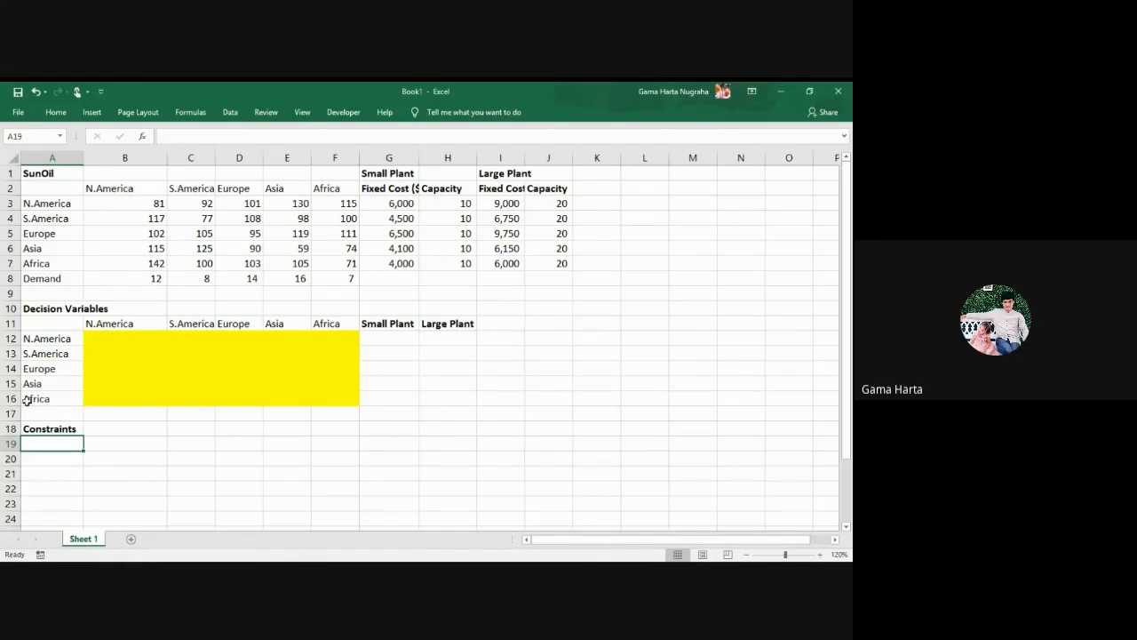
{"action": "key", "text": "alt+Tab"}
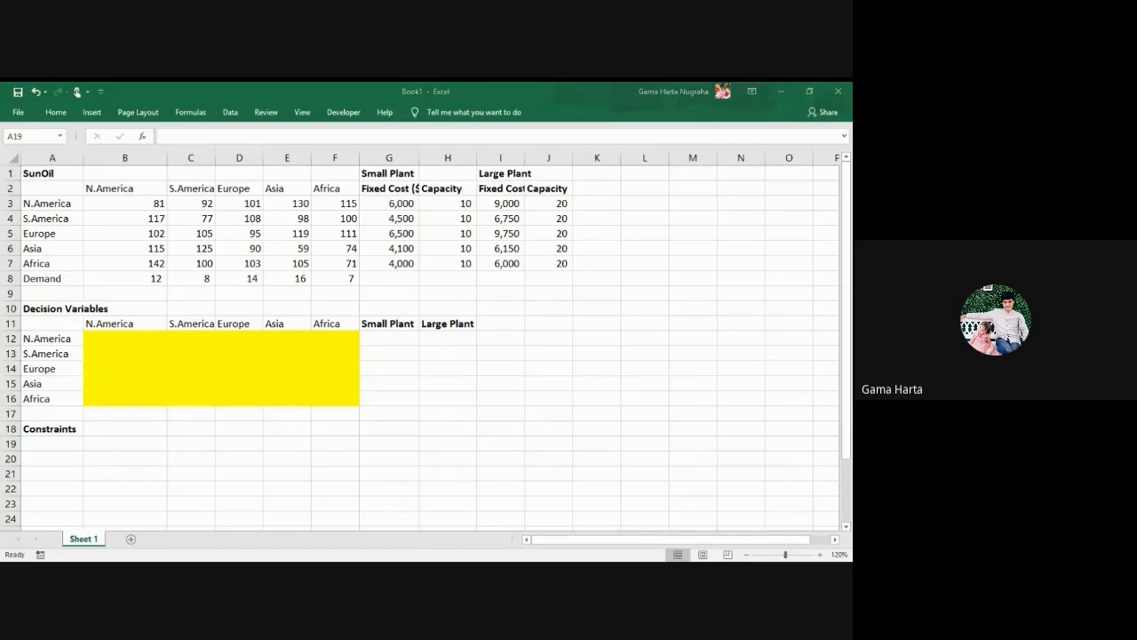
{"action": "key", "text": "alt+Tab"}
{"action": "left_click_drag", "start_coordinate": [35, 338], "coordinate": [34, 398]}
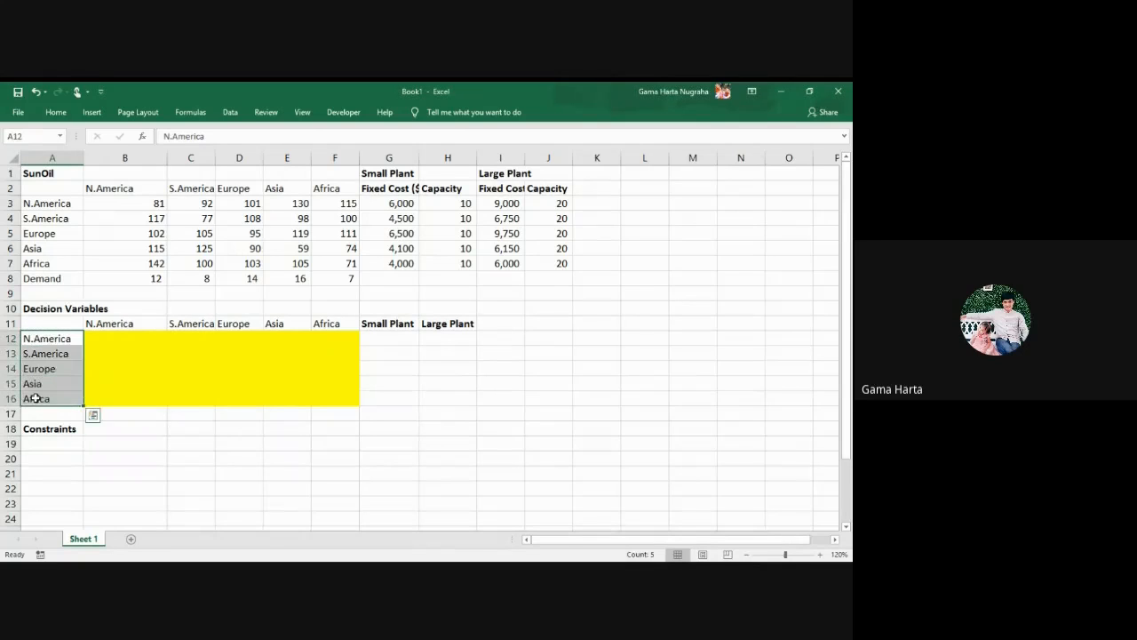
{"action": "key", "text": "ctrl+q"}
{"action": "left_click", "coordinate": [231, 415]}
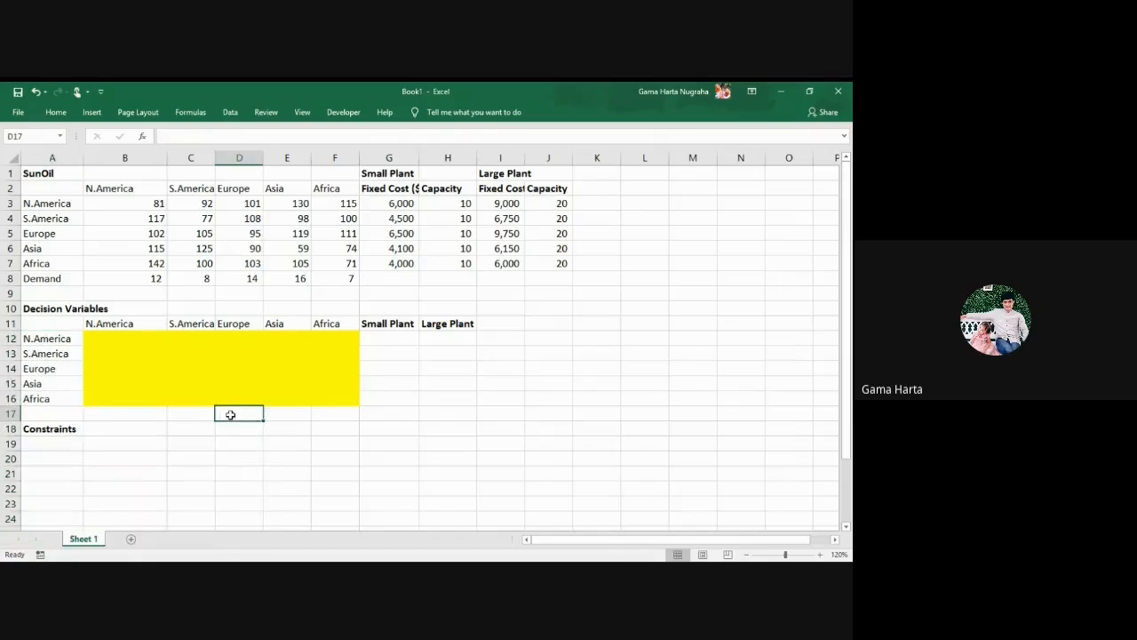
{"action": "key", "text": "alt+Tab"}
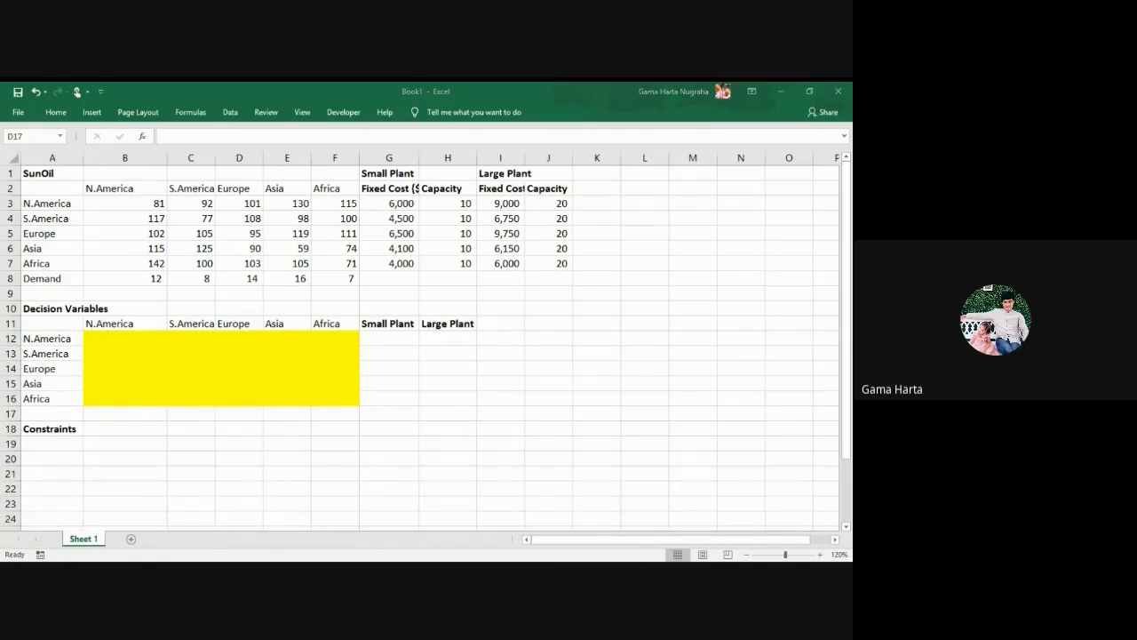
{"action": "key", "text": "alt+Tab"}
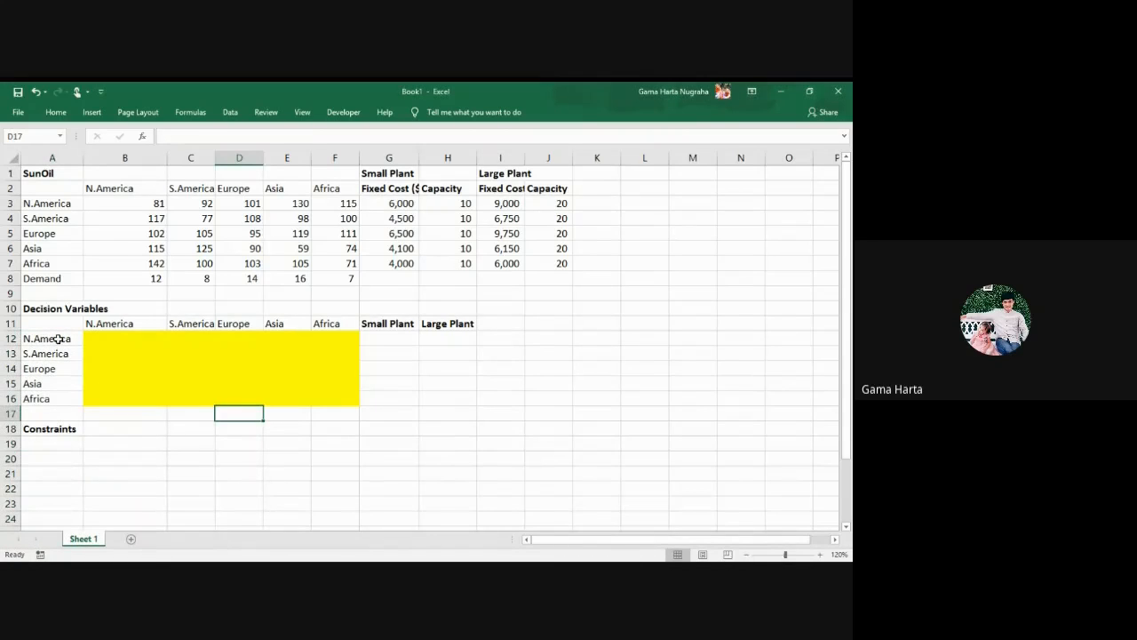
Copy the five region names from A12:A16 to A20:A24 under the Constraints heading
{"action": "left_click_drag", "start_coordinate": [57, 339], "coordinate": [57, 392]}
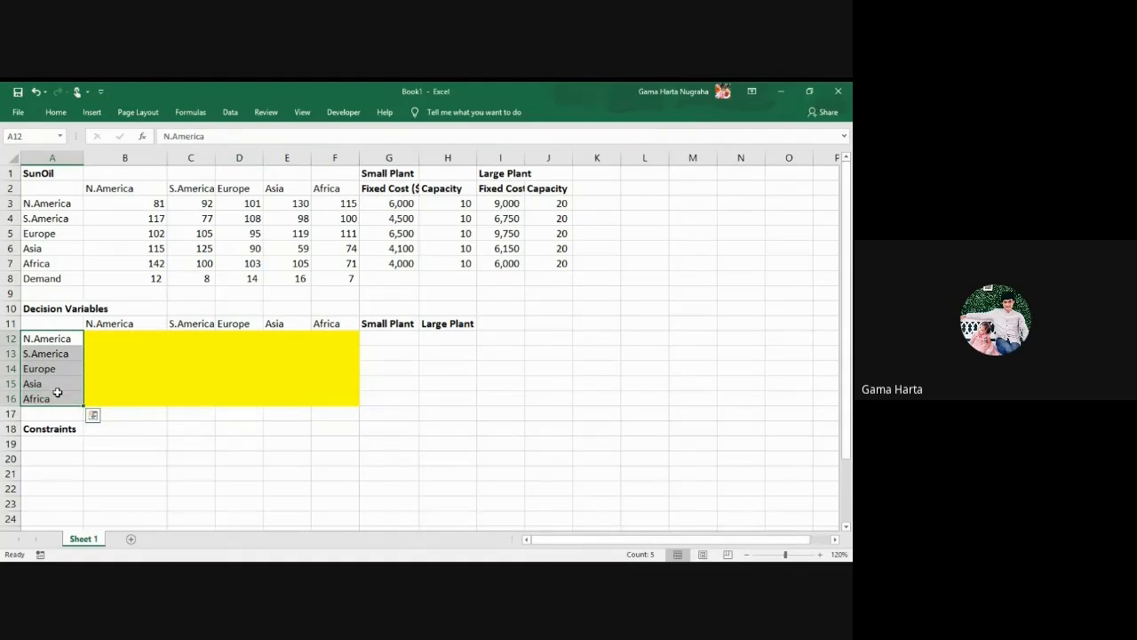
{"action": "key", "text": "ctrl+c"}
{"action": "left_click", "coordinate": [47, 443]}
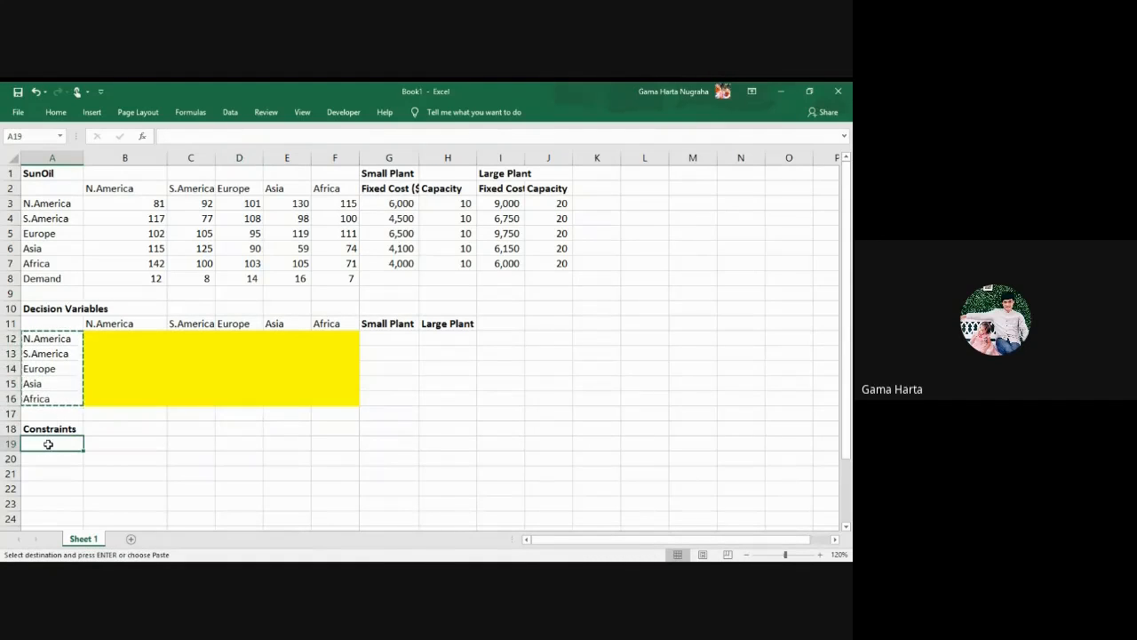
{"action": "left_click", "coordinate": [65, 461]}
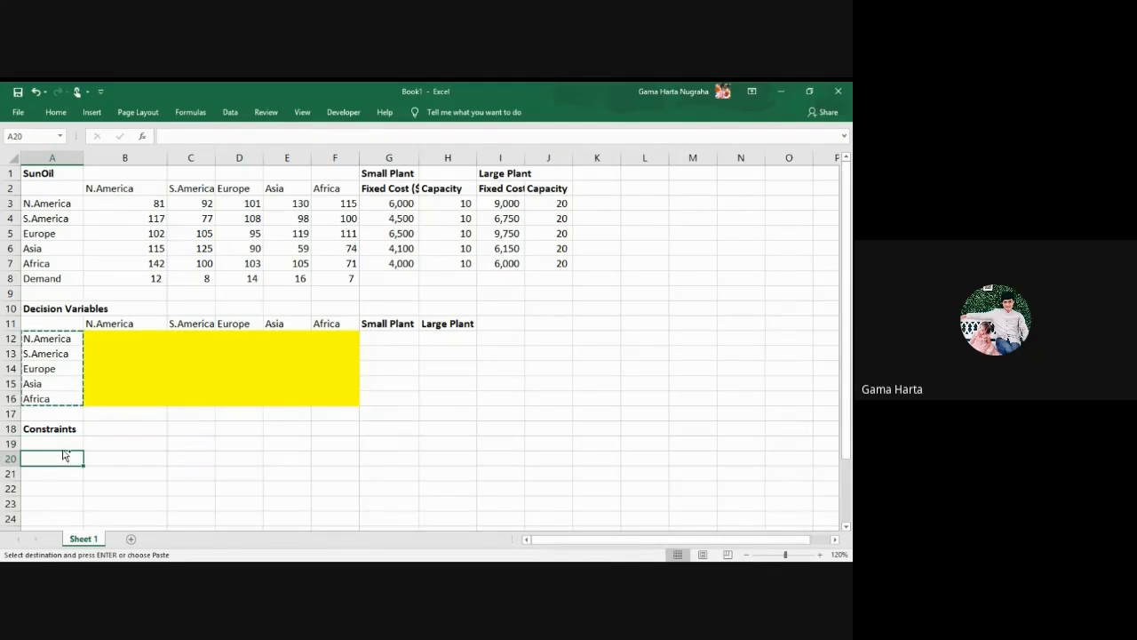
{"action": "key", "text": "ctrl+v"}
Enter the heading "Excess Capacity" in B19 above the constraint rows
{"action": "left_click", "coordinate": [61, 441]}
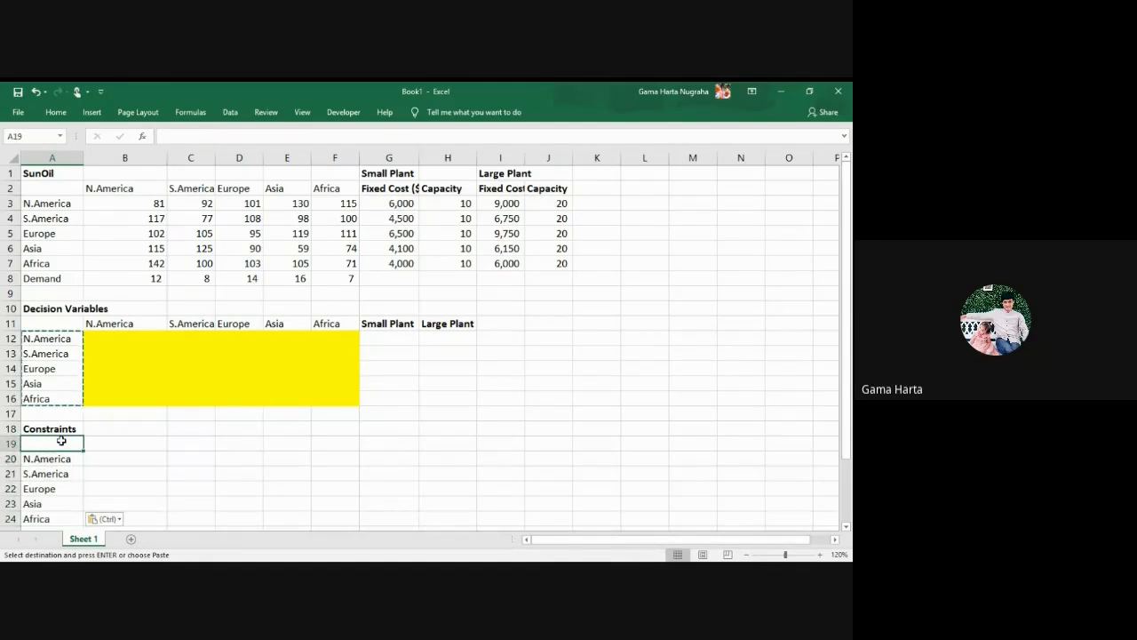
{"action": "left_click", "coordinate": [100, 441]}
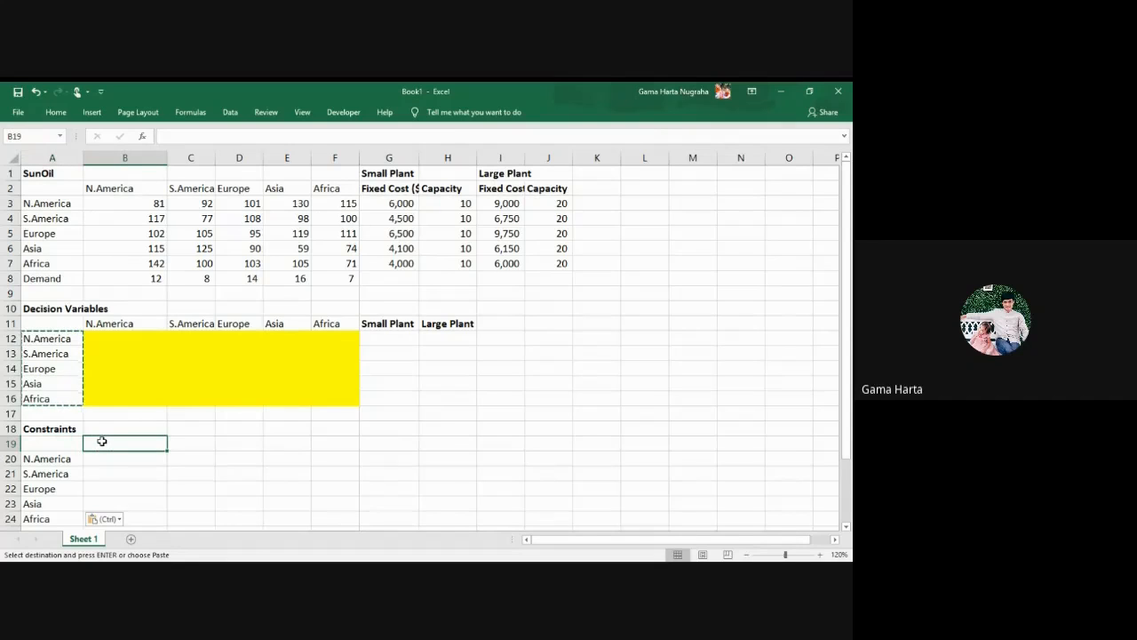
{"action": "type", "text": "Exc"}
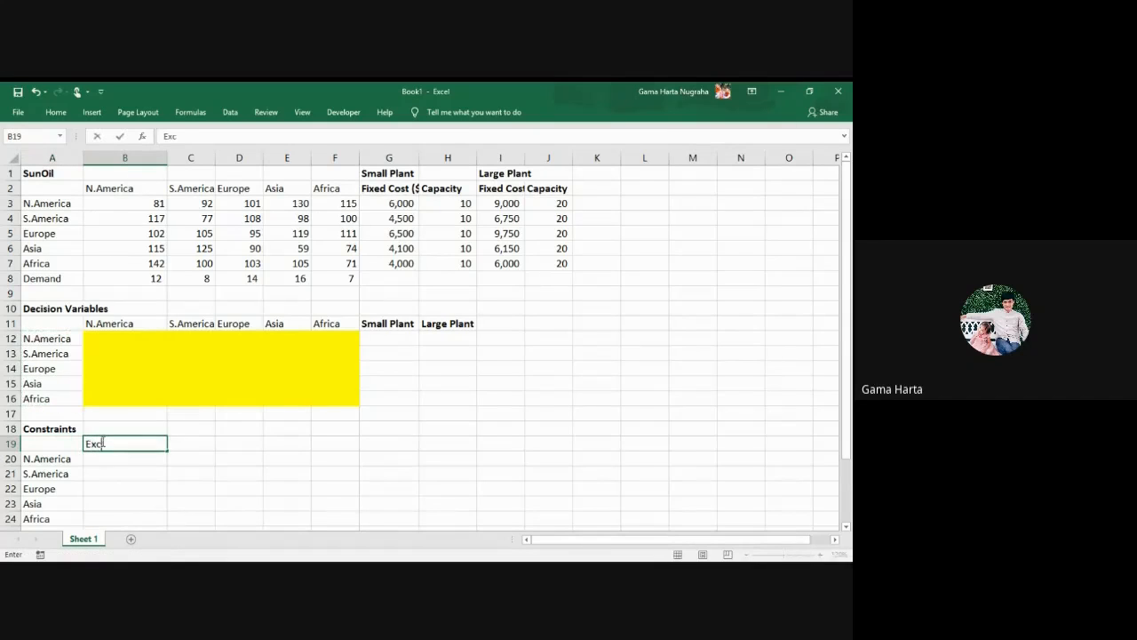
{"action": "type", "text": "ess Capacity"}
{"action": "left_click", "coordinate": [302, 488]}
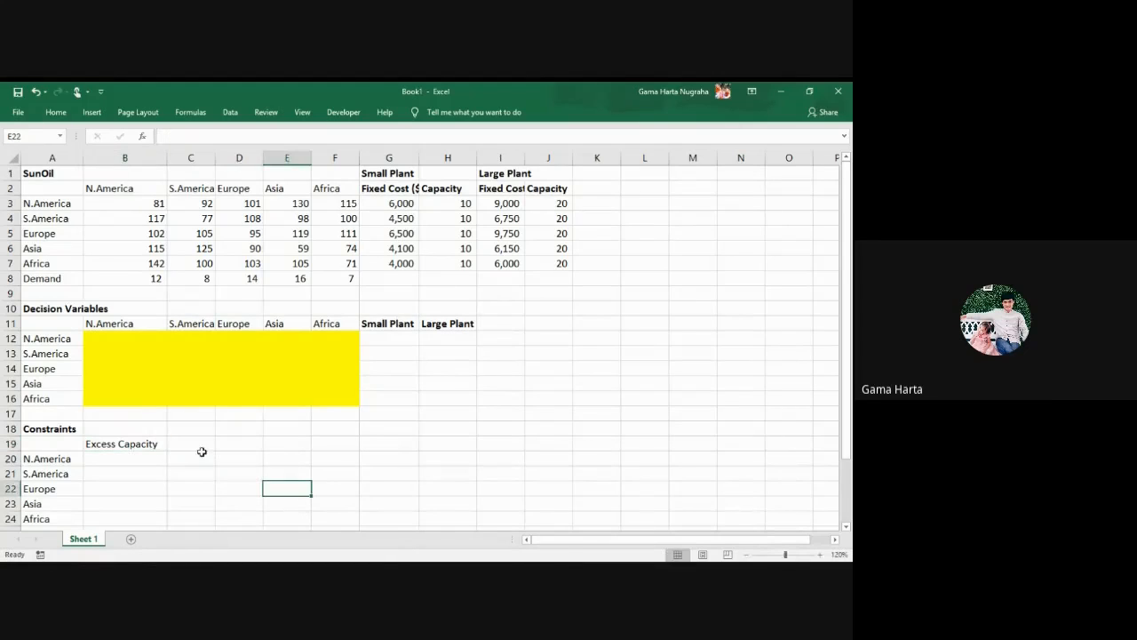
{"action": "scroll", "coordinate": [169, 445], "scroll_direction": "down", "scroll_amount": 1}
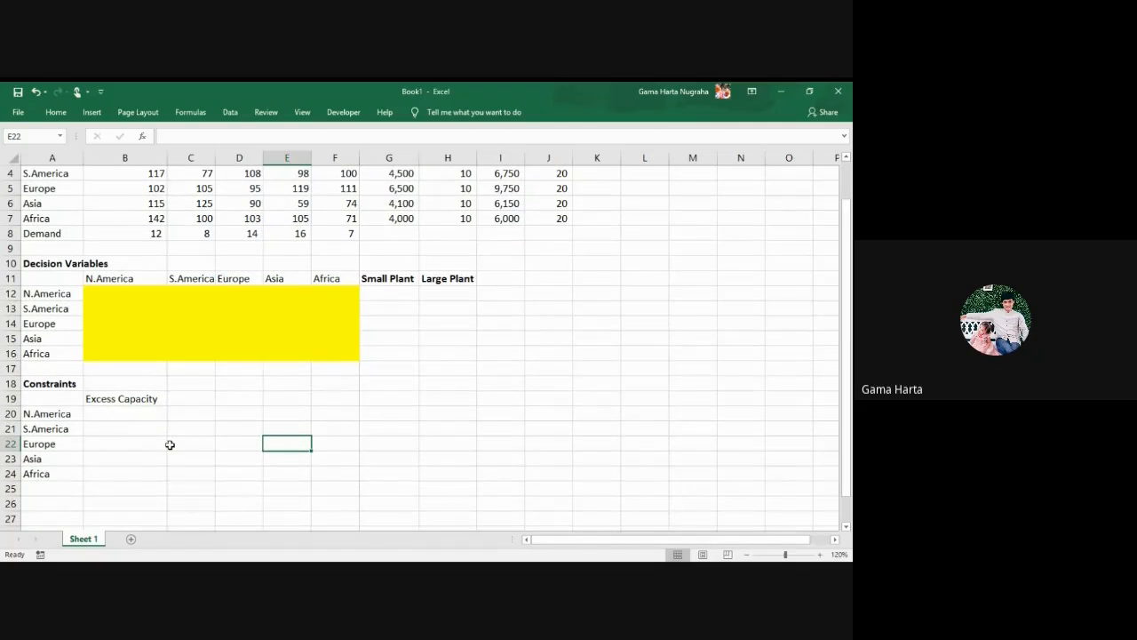
{"action": "key", "text": "alt+Tab"}
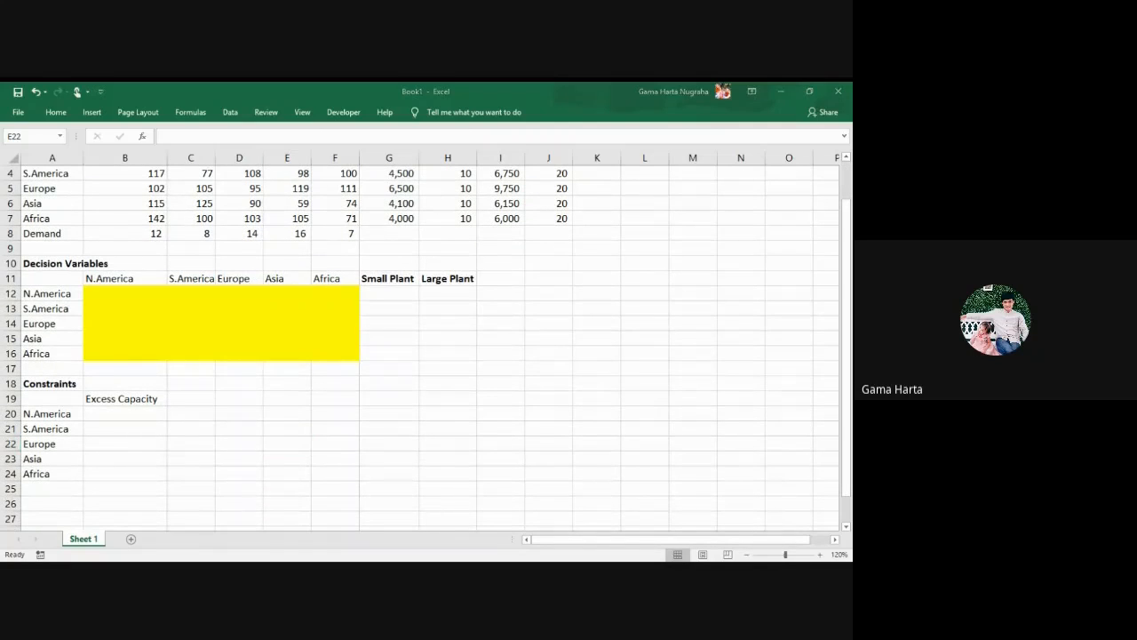
{"action": "key", "text": "alt+Tab"}
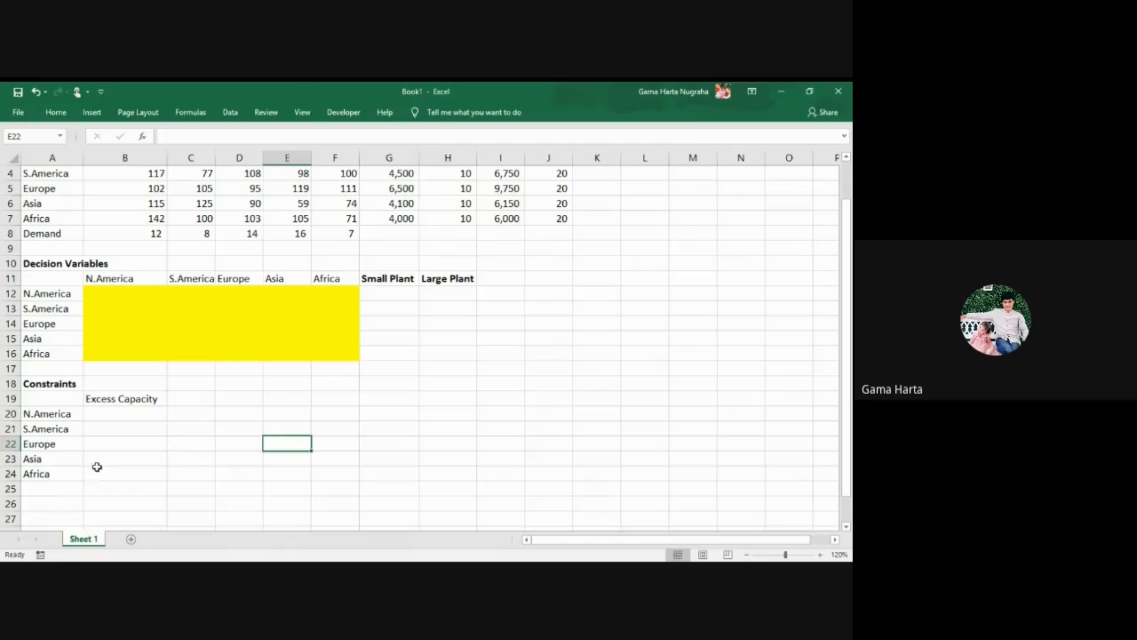
{"action": "left_click", "coordinate": [55, 500]}
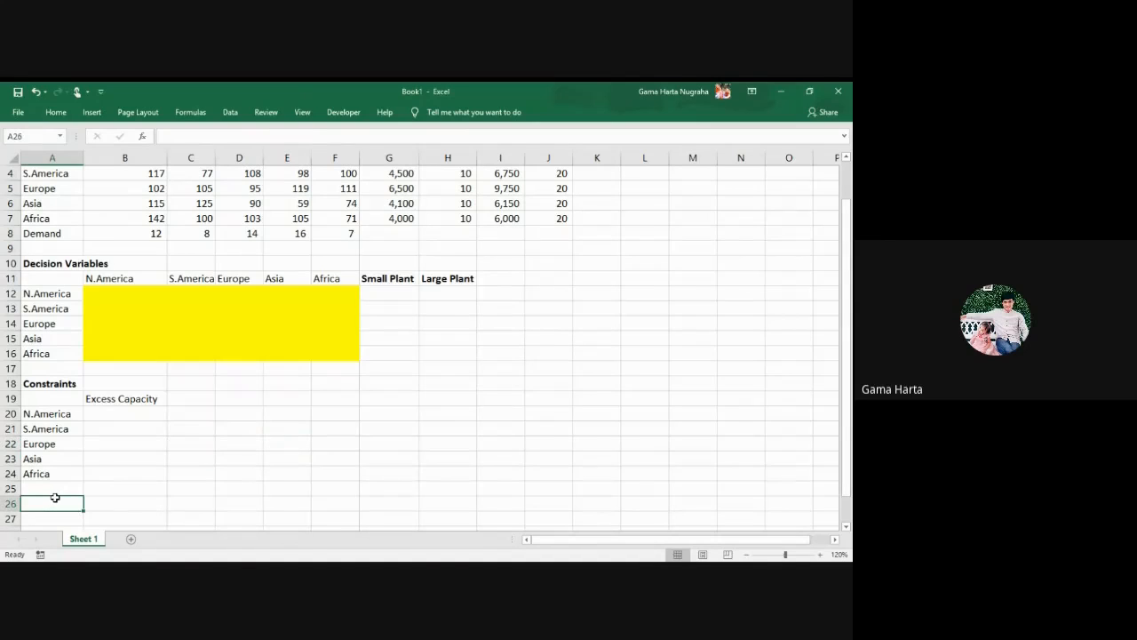
{"action": "left_click", "coordinate": [108, 400]}
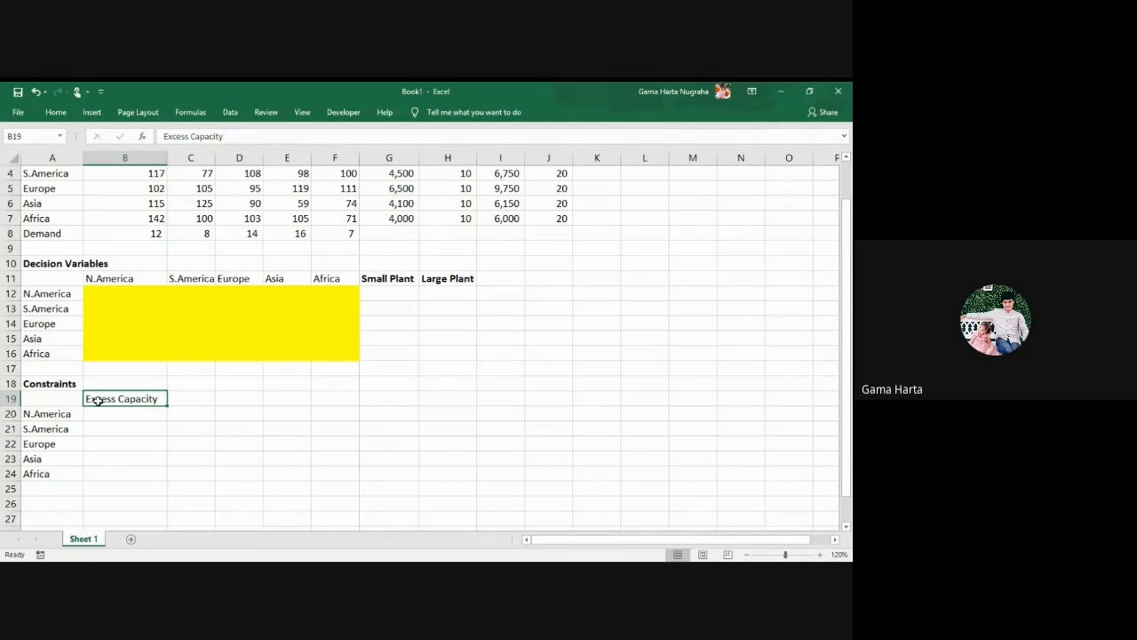
{"action": "left_click", "coordinate": [46, 491]}
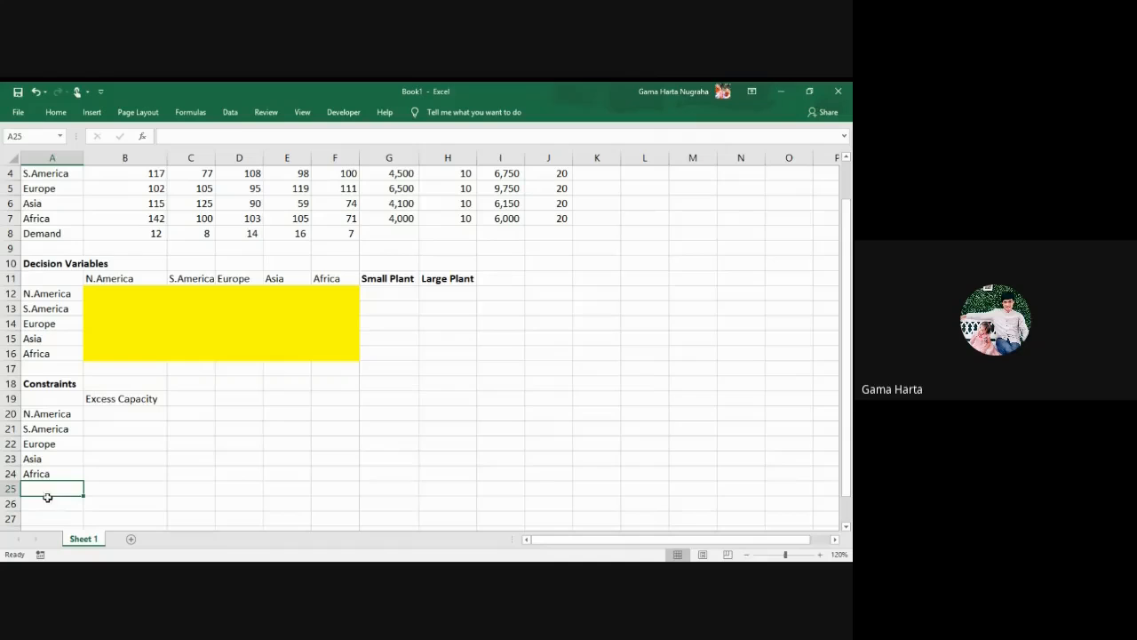
{"action": "left_click", "coordinate": [113, 399]}
{"action": "left_click", "coordinate": [67, 485]}
Enter the label "Unmet Demand (Stockout)" in A26 below the constraint regions
{"action": "left_click", "coordinate": [56, 501]}
{"action": "scroll", "coordinate": [56, 502], "scroll_direction": "down", "scroll_amount": 1}
{"action": "scroll", "coordinate": [56, 502], "scroll_direction": "down", "scroll_amount": 1}
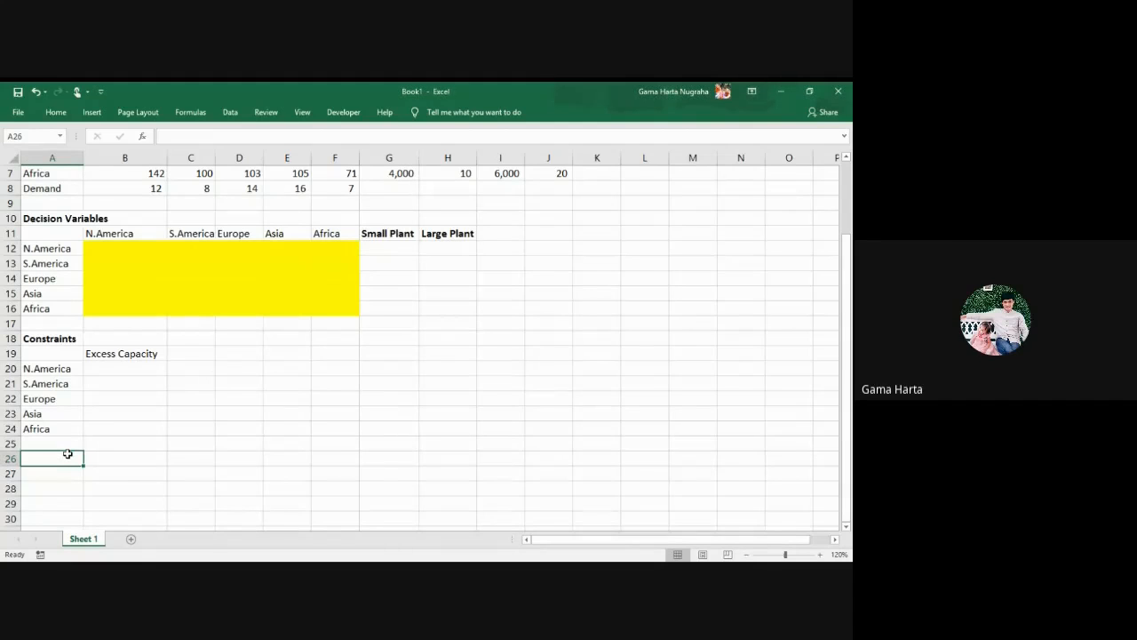
{"action": "type", "text": "St"}
{"action": "key", "text": "BackSpace"}
{"action": "key", "text": "BackSpace"}
{"action": "type", "text": "Unmet Demand"}
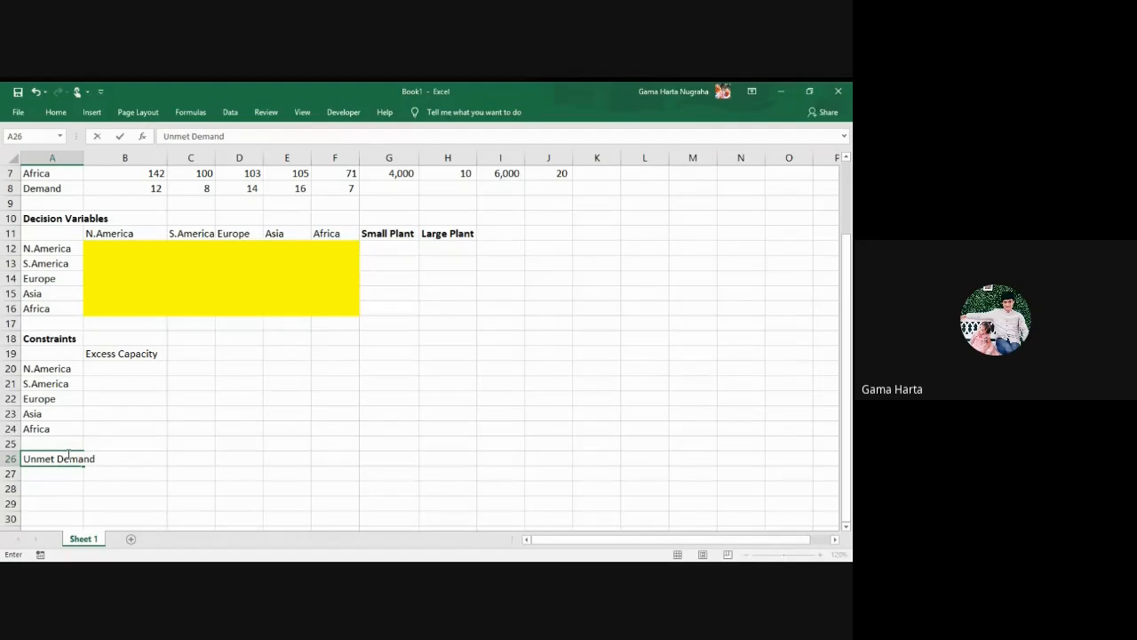
{"action": "type", "text": " (Stockout"}
Extend the B19 heading to read "Excess Capacity (Overstock)"
{"action": "double_click", "coordinate": [133, 350]}
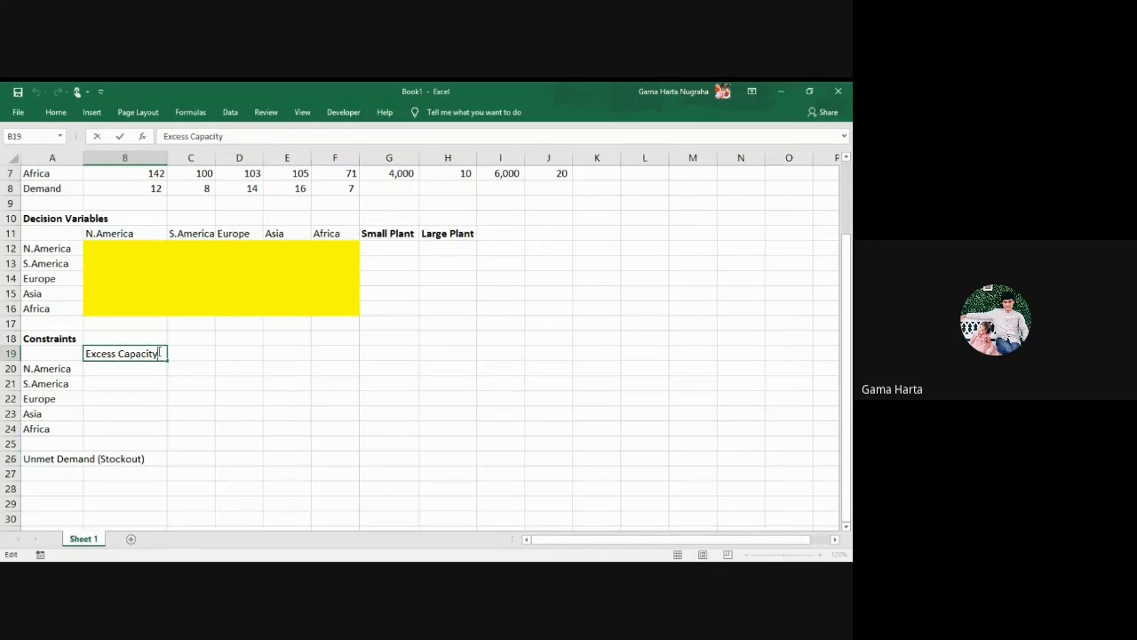
{"action": "type", "text": "(Overstock"}
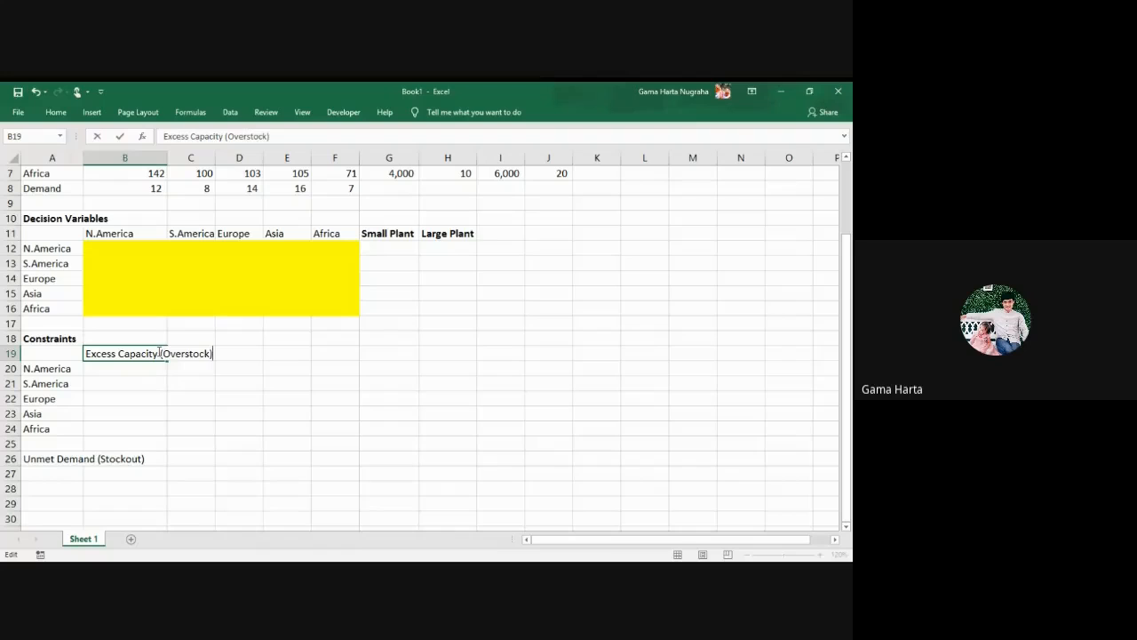
{"action": "left_click", "coordinate": [286, 413]}
{"action": "left_click", "coordinate": [328, 424]}
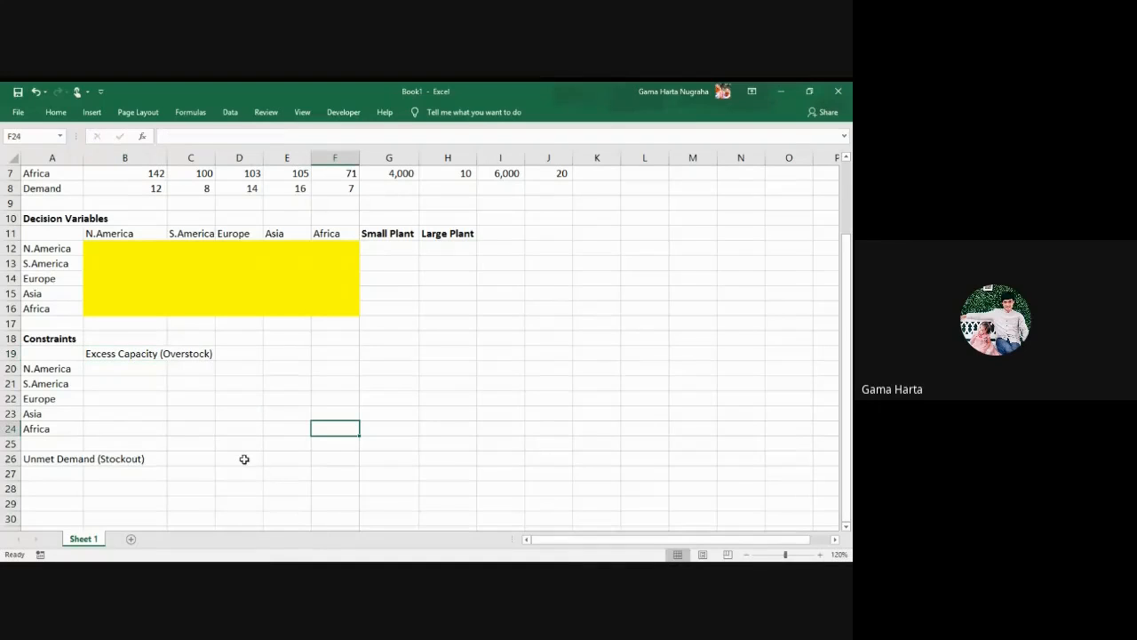
Break the A26 label into three lines within its cell: "Unmet", "Demand" and "(Stockout)"
{"action": "left_click", "coordinate": [71, 458]}
{"action": "double_click", "coordinate": [57, 459]}
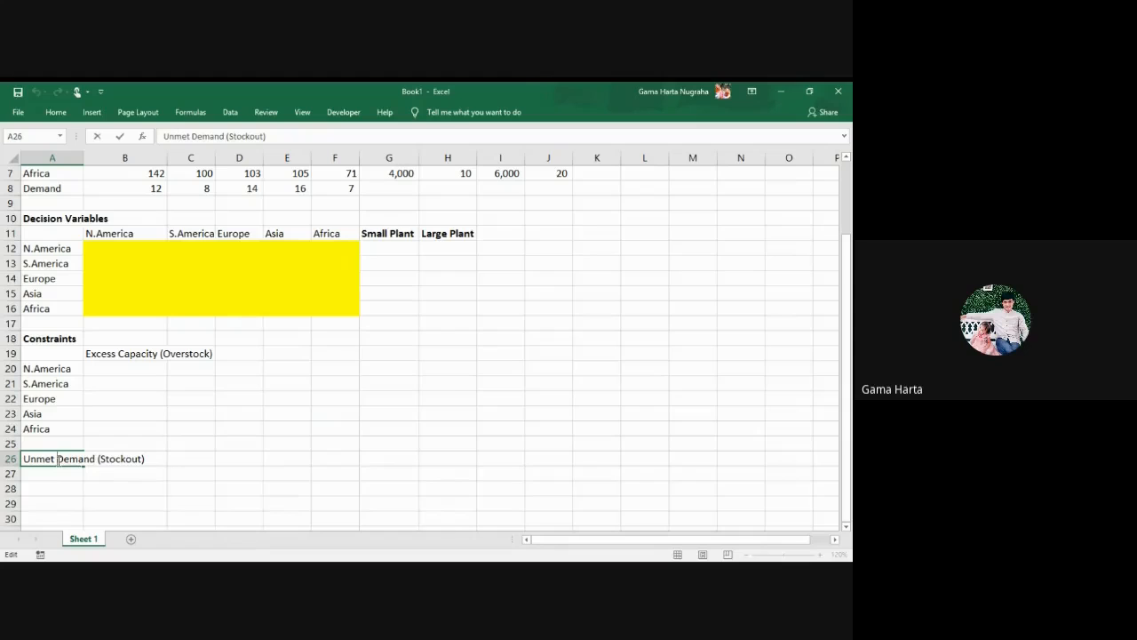
{"action": "key", "text": "shift+Return"}
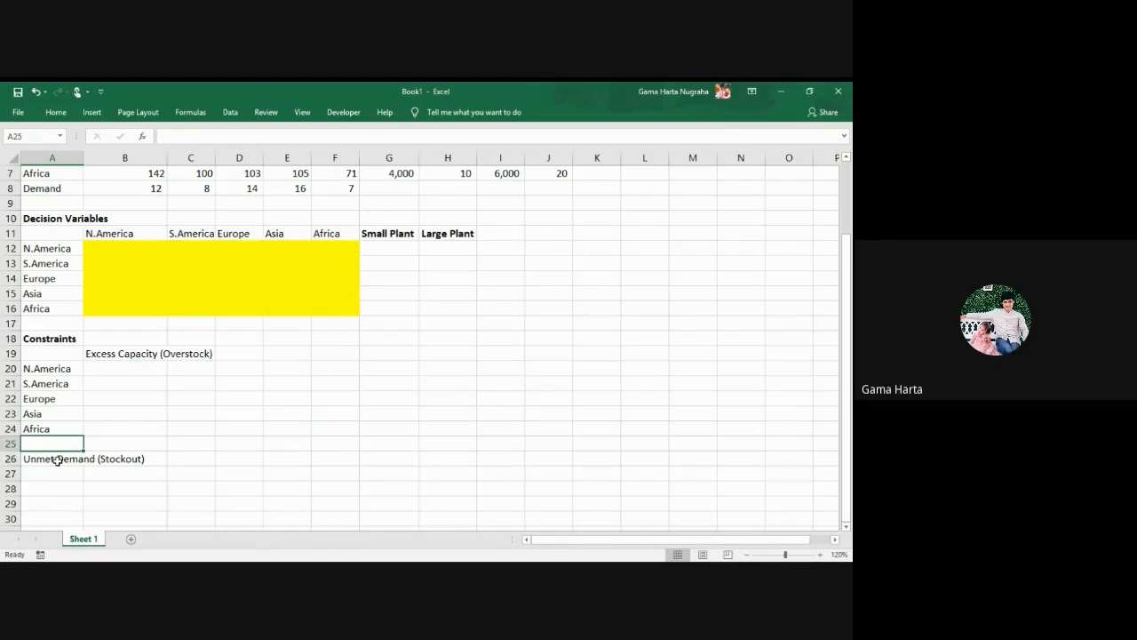
{"action": "left_click", "coordinate": [58, 459]}
{"action": "double_click", "coordinate": [57, 458]}
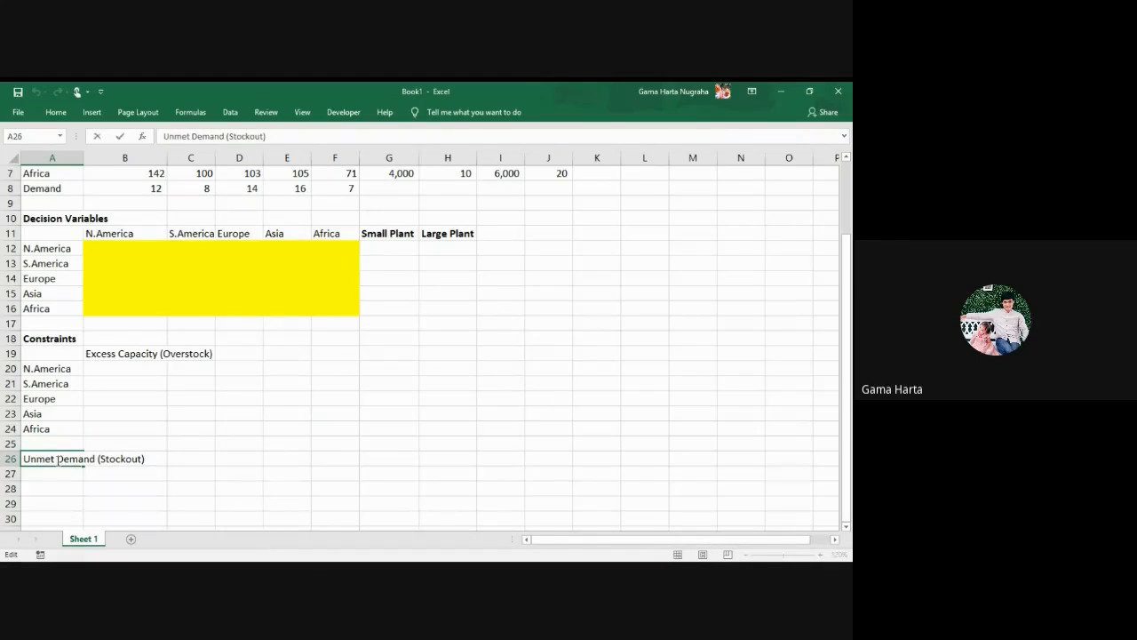
{"action": "key", "text": "alt+Return"}
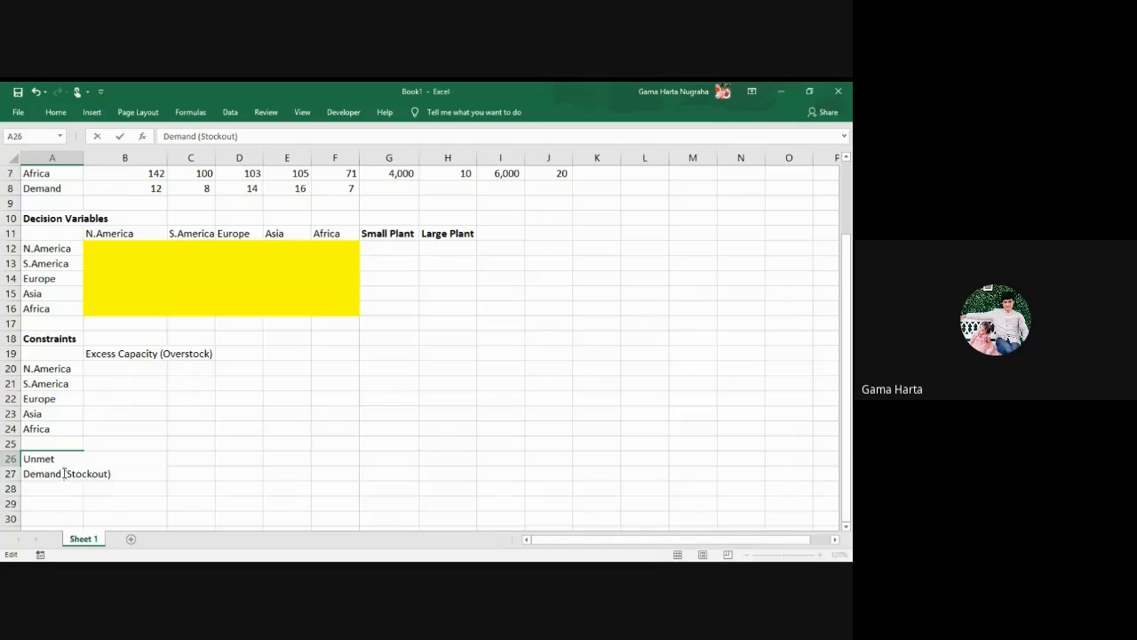
{"action": "left_click", "coordinate": [64, 473]}
{"action": "key", "text": "alt+Return"}
{"action": "left_click_drag", "start_coordinate": [301, 469], "coordinate": [286, 458]}
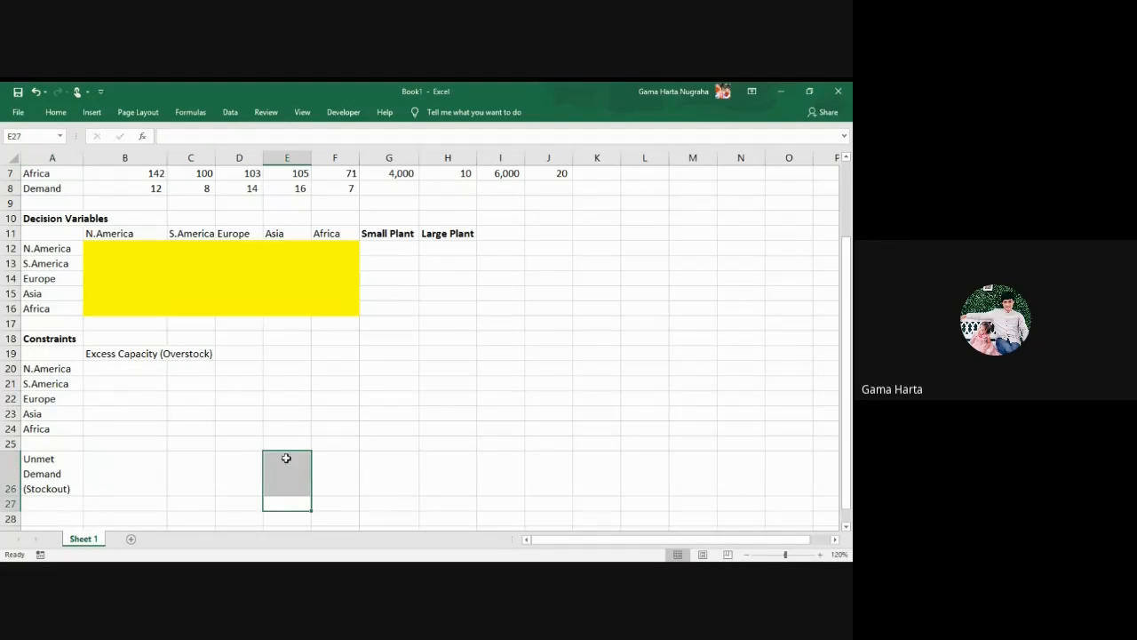
{"action": "left_click", "coordinate": [129, 455]}
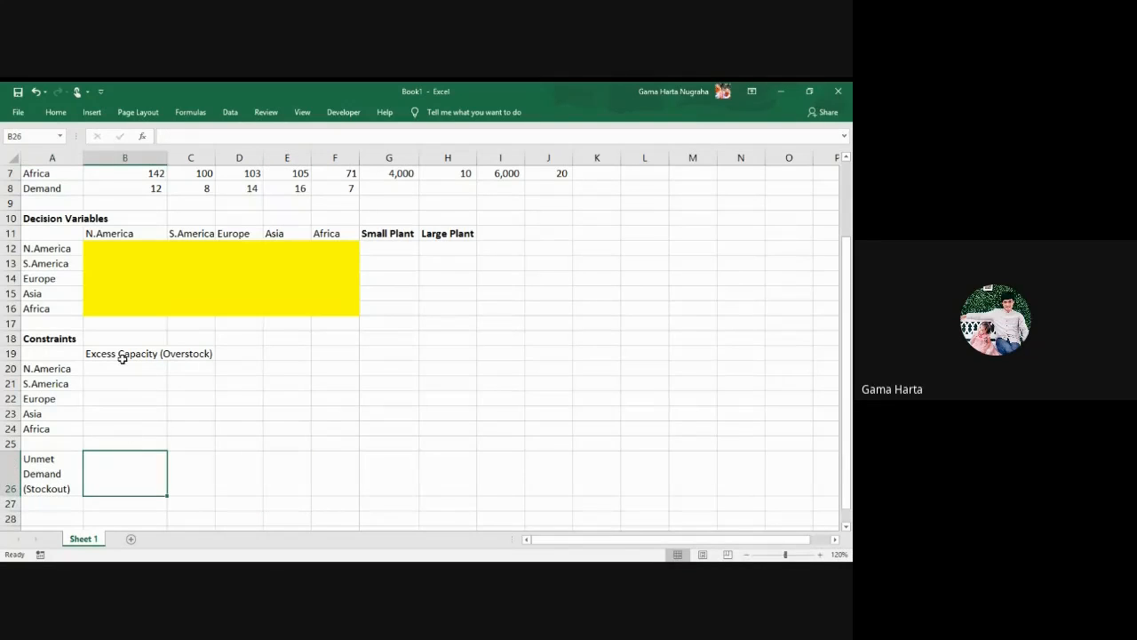
{"action": "scroll", "coordinate": [155, 375], "scroll_direction": "up", "scroll_amount": 2}
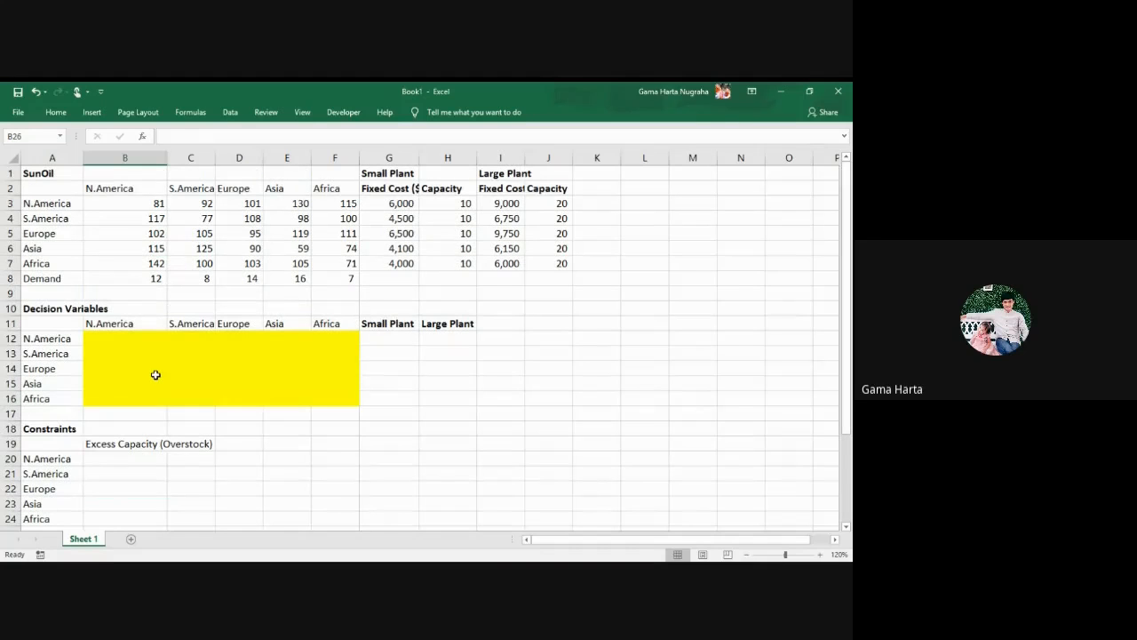
Enter the label "Total Cost" in A28, below the Unmet Demand row
{"action": "scroll", "coordinate": [156, 375], "scroll_direction": "down", "scroll_amount": 2, "text": "ctrl"}
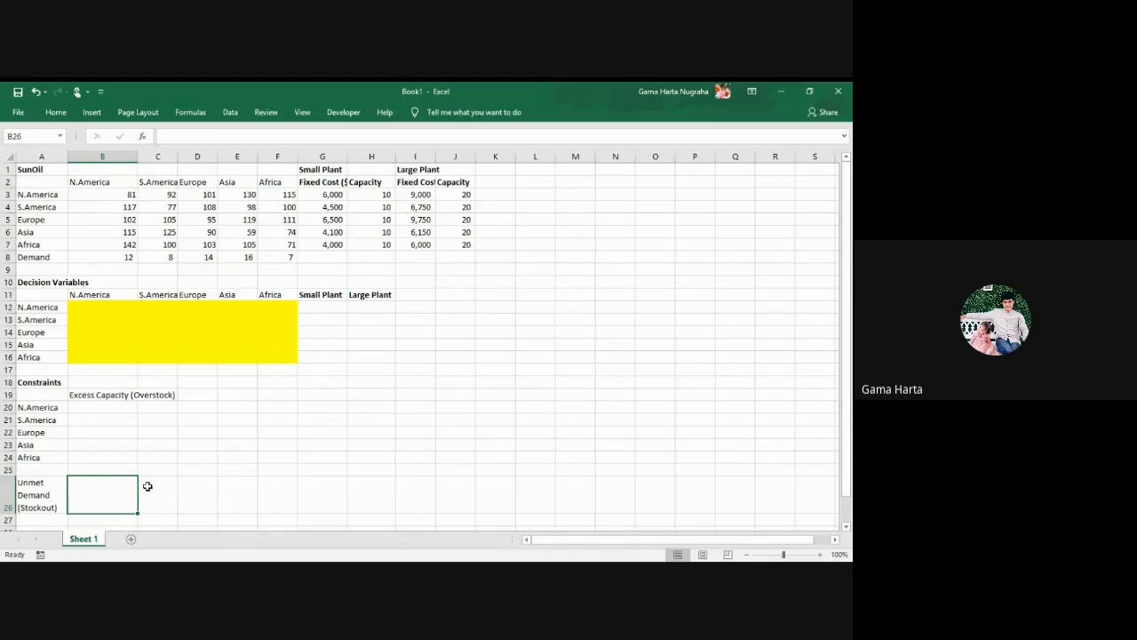
{"action": "key", "text": "alt+Tab"}
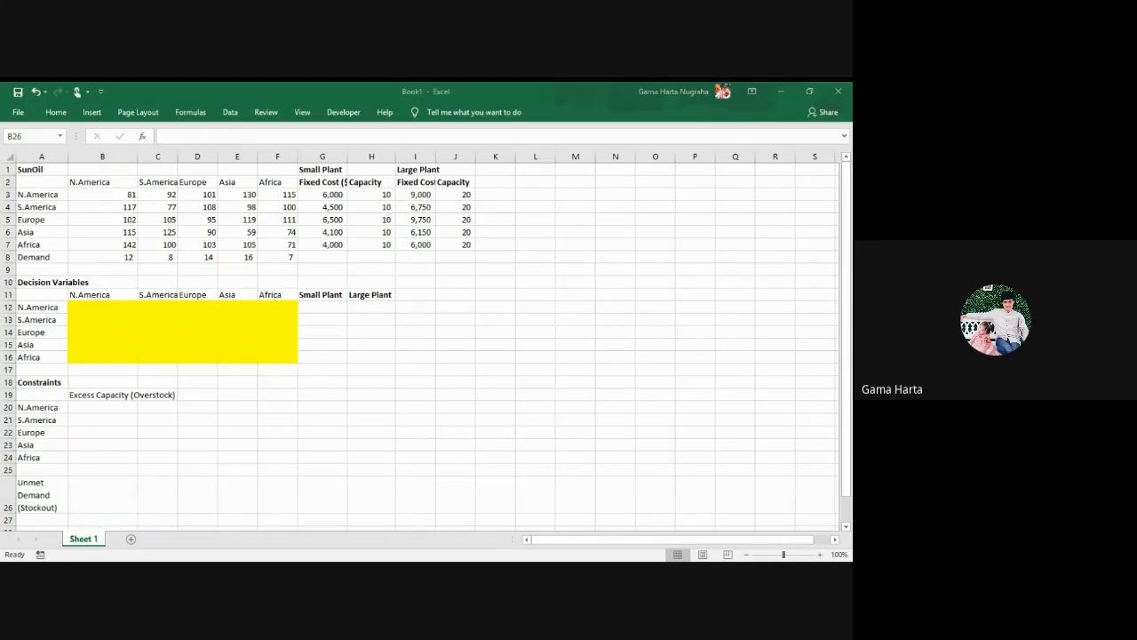
{"action": "key", "text": "alt+Tab"}
{"action": "left_click", "coordinate": [61, 528]}
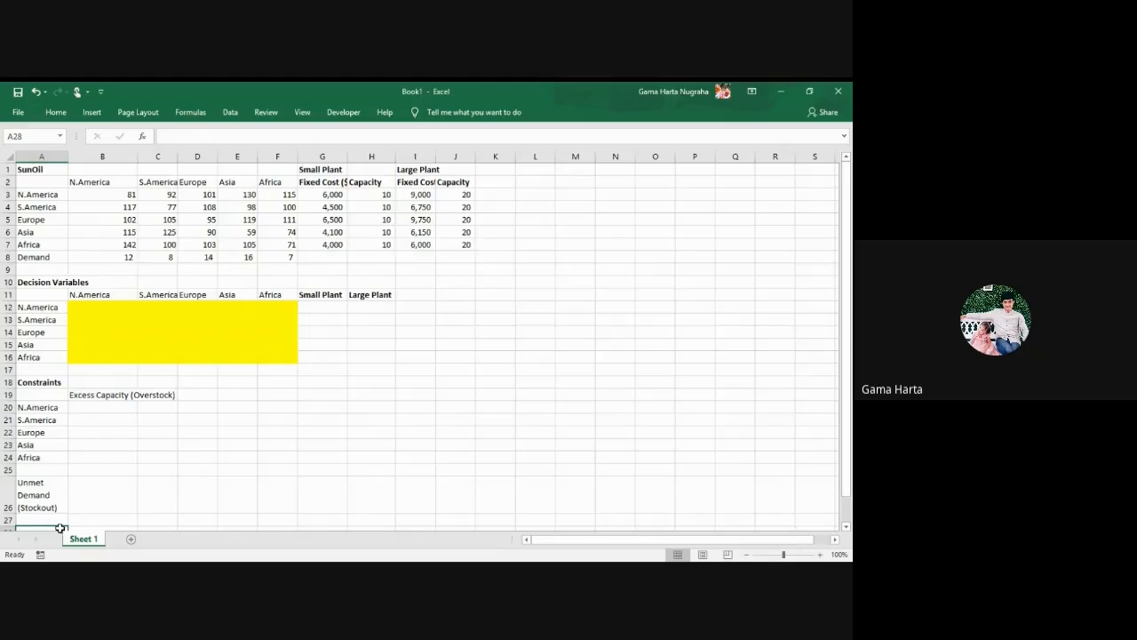
{"action": "scroll", "coordinate": [60, 528], "scroll_direction": "down", "scroll_amount": 1}
{"action": "scroll", "coordinate": [41, 483], "scroll_direction": "up", "scroll_amount": 1}
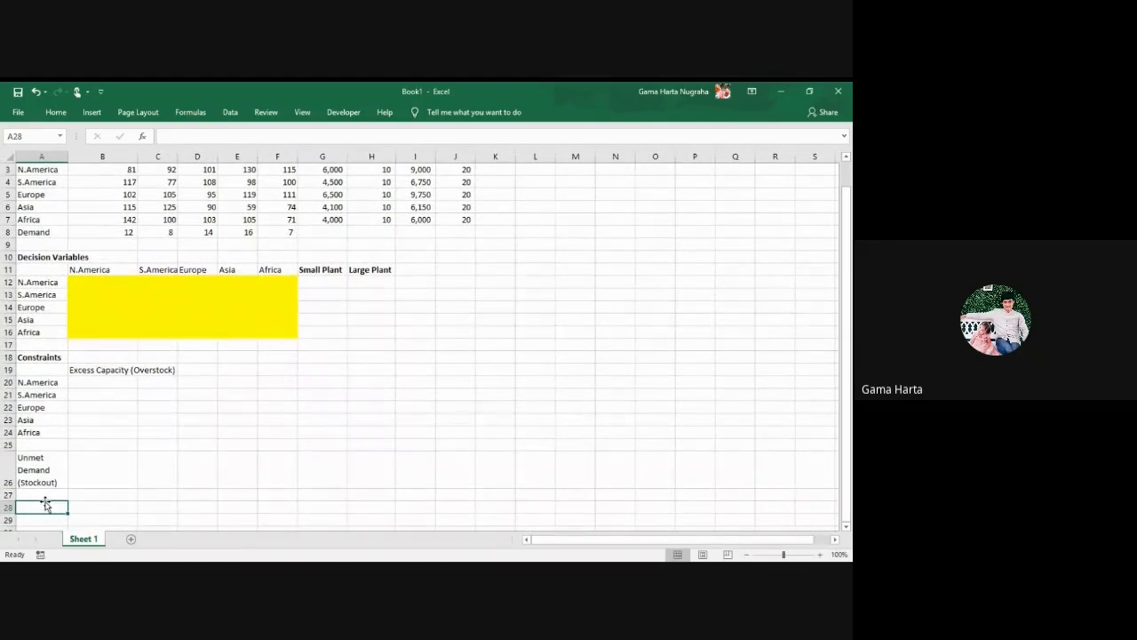
{"action": "type", "text": "Total CX"}
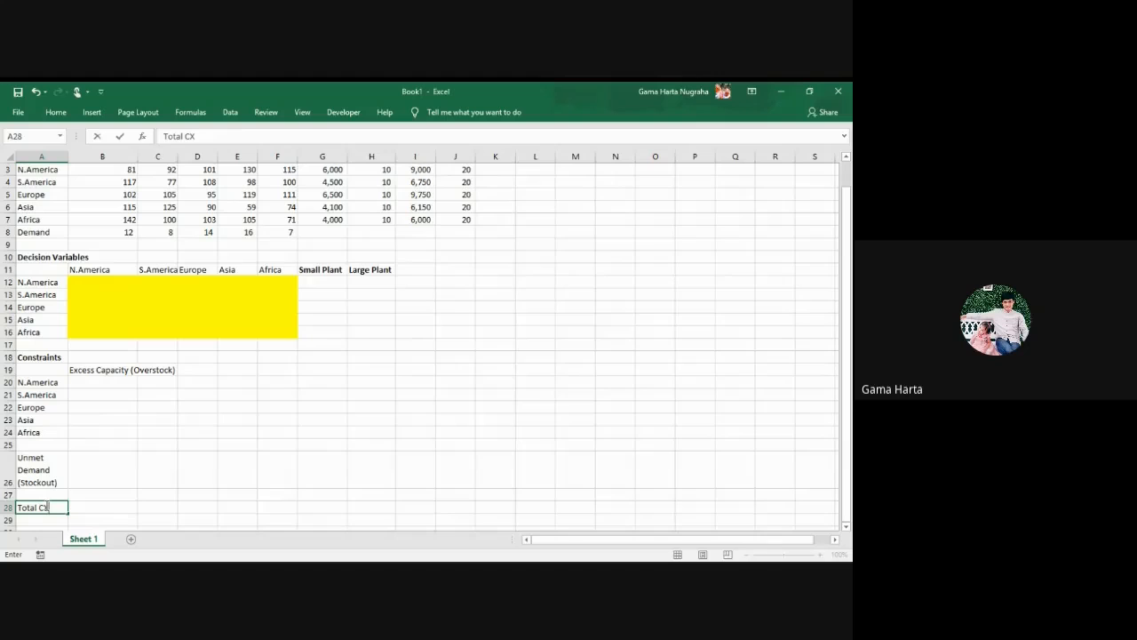
{"action": "key", "text": "BackSpace"}
{"action": "type", "text": "ost"}
{"action": "key", "text": "Return"}
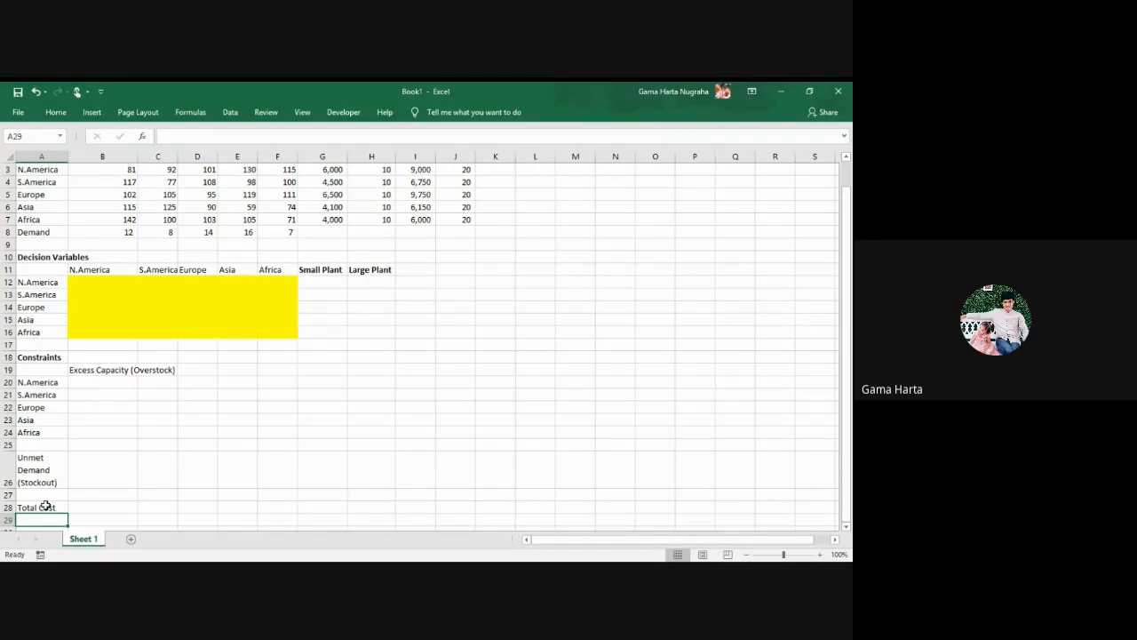
{"action": "double_click", "coordinate": [48, 518]}
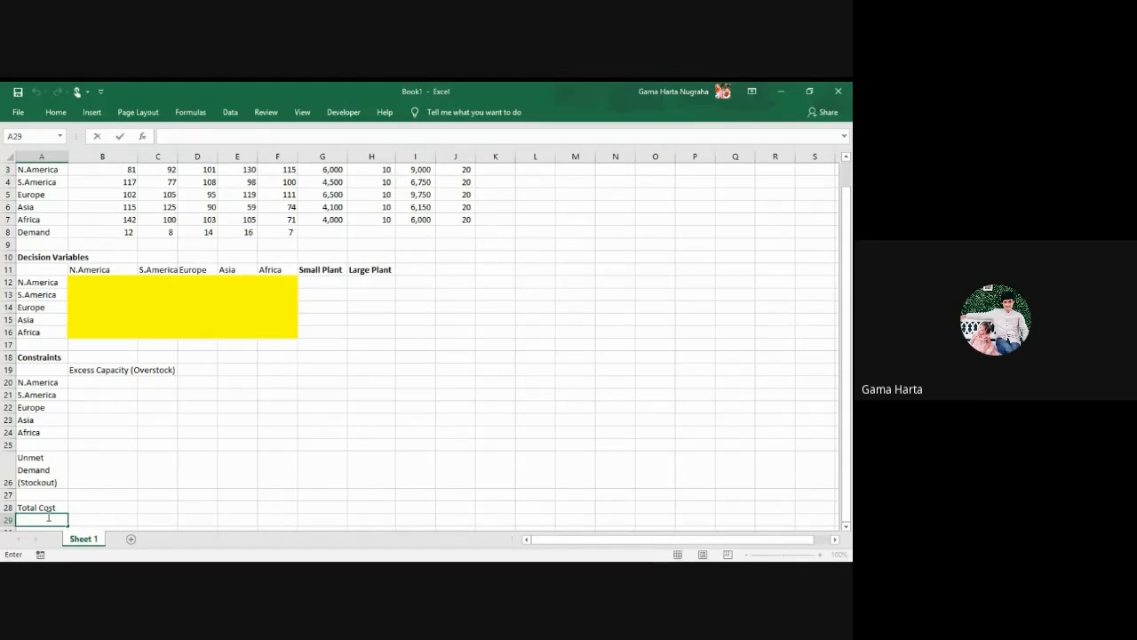
Fill the Total Cost value cell B28 with the standard light green colour
{"action": "left_click", "coordinate": [119, 495]}
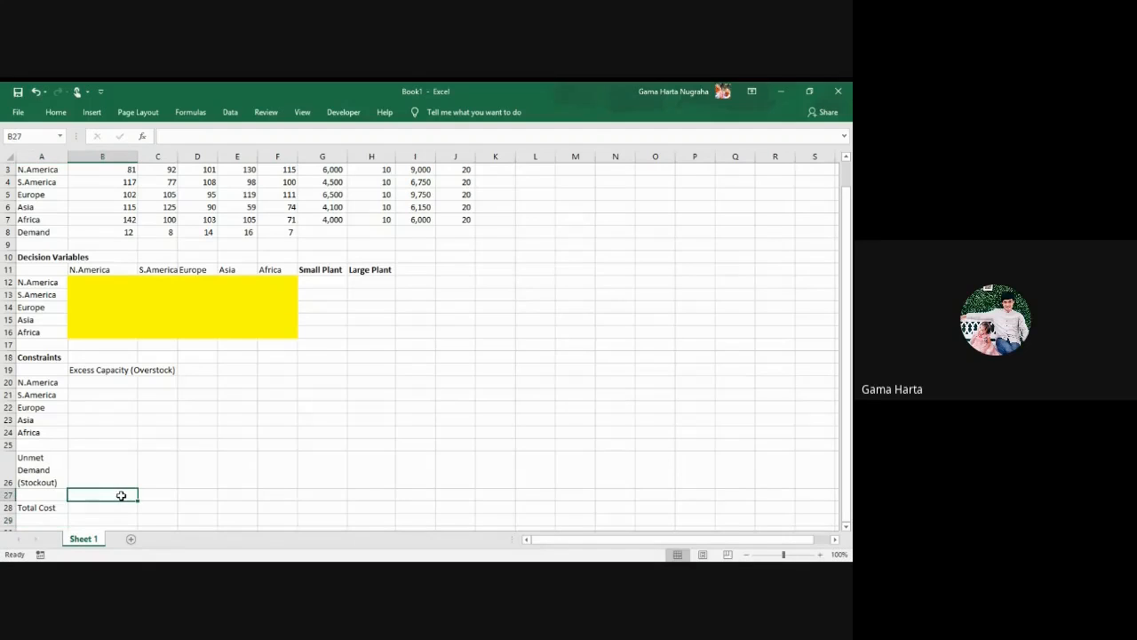
{"action": "left_click", "coordinate": [121, 511]}
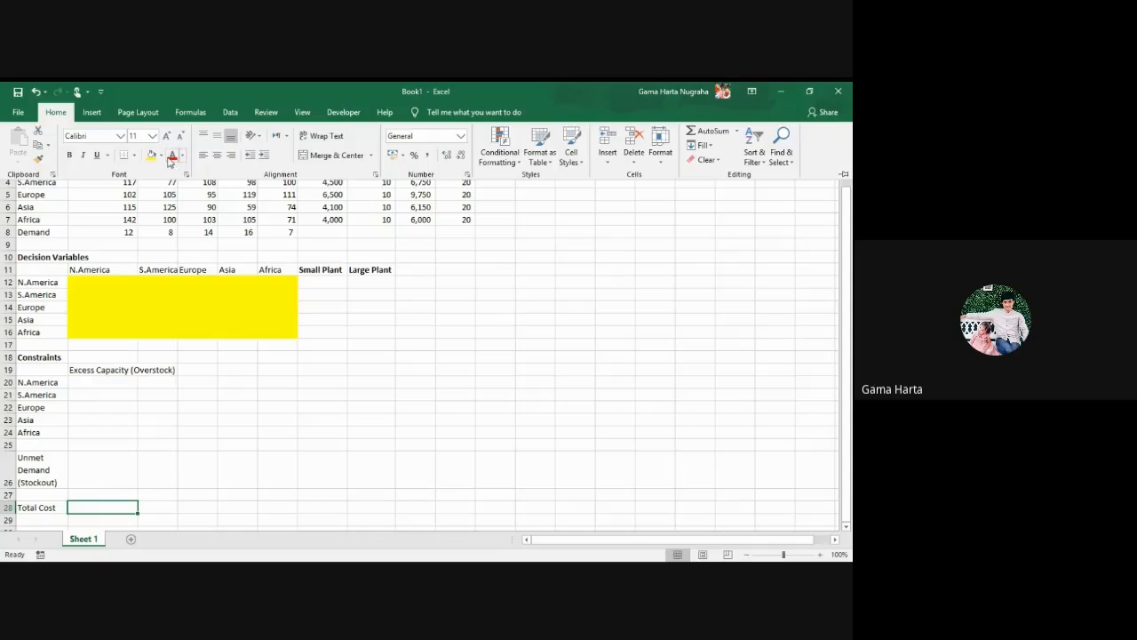
{"action": "left_click", "coordinate": [161, 155]}
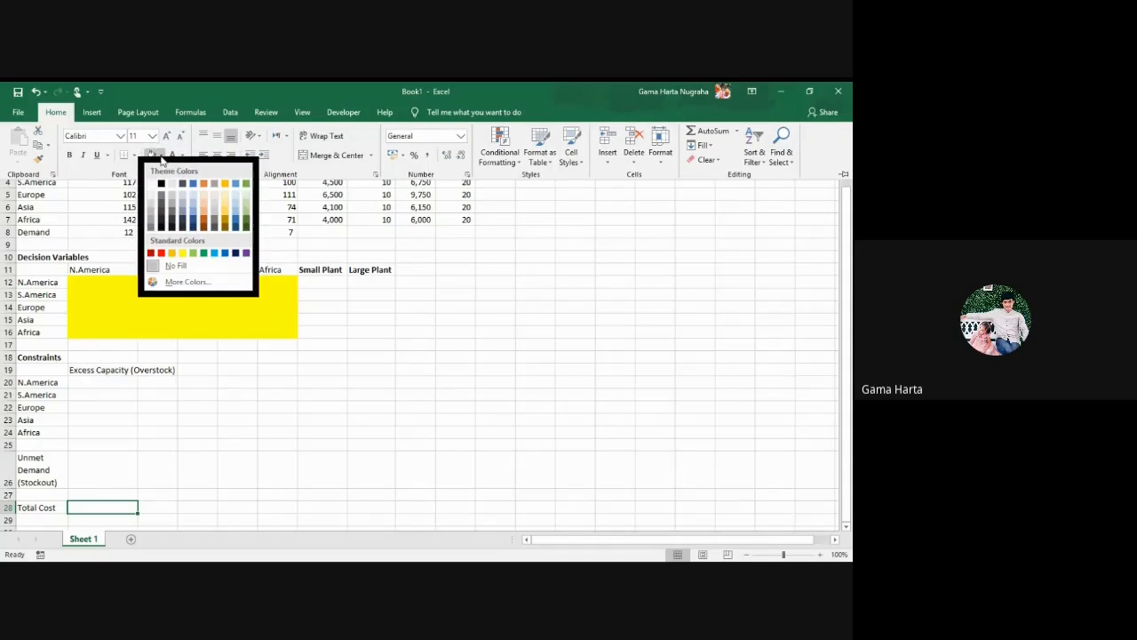
{"action": "left_click", "coordinate": [193, 252]}
{"action": "left_click", "coordinate": [377, 442]}
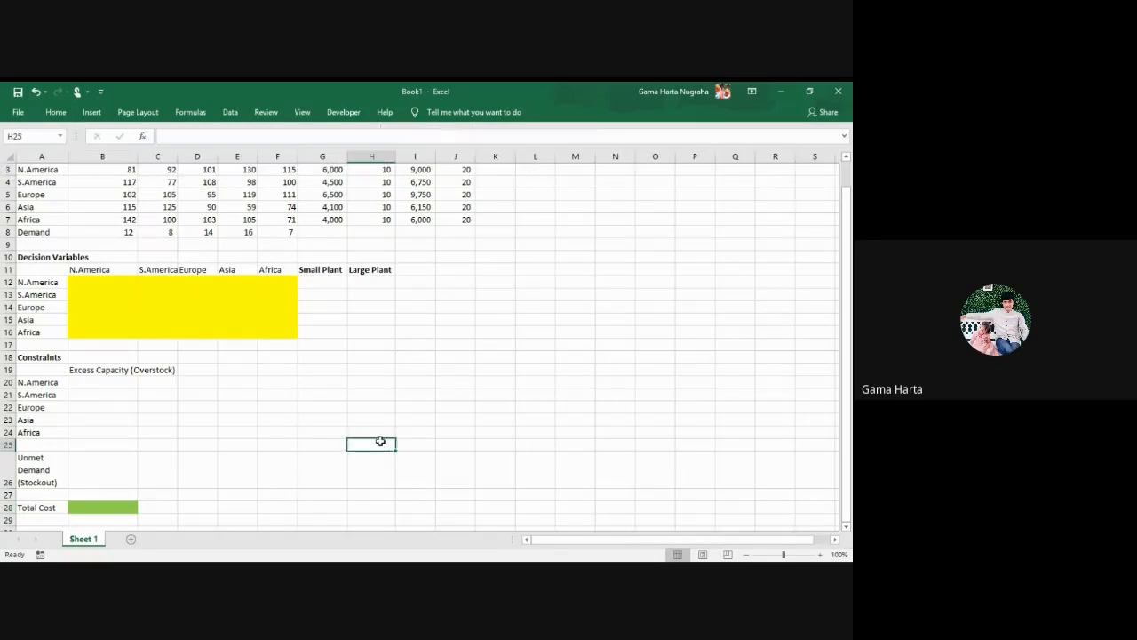
{"action": "left_click", "coordinate": [266, 461]}
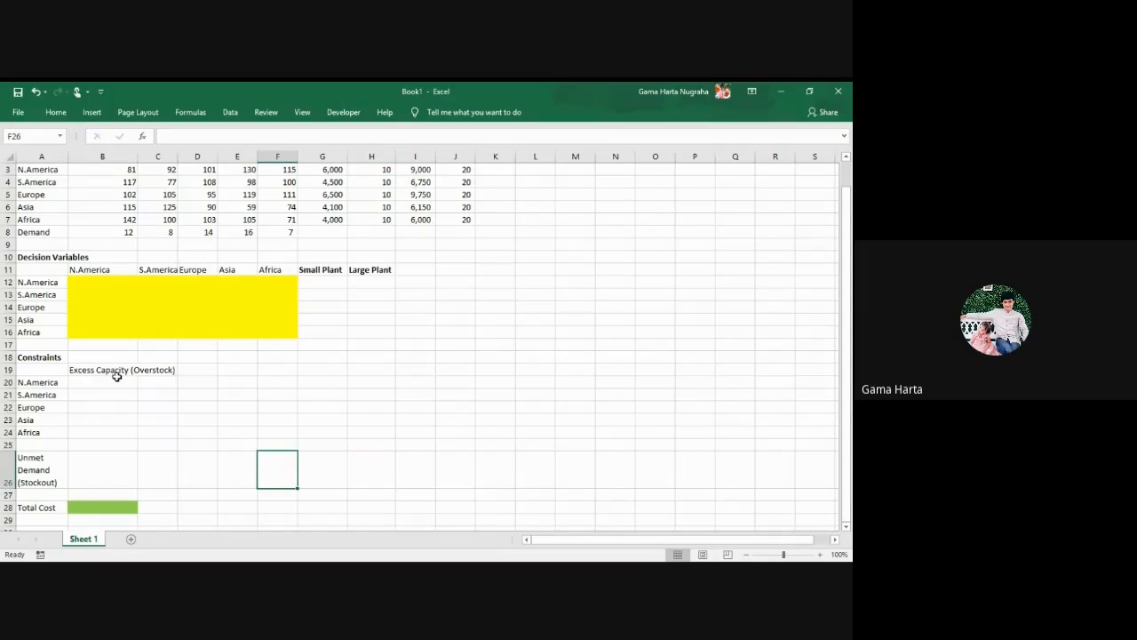
{"action": "left_click", "coordinate": [531, 407]}
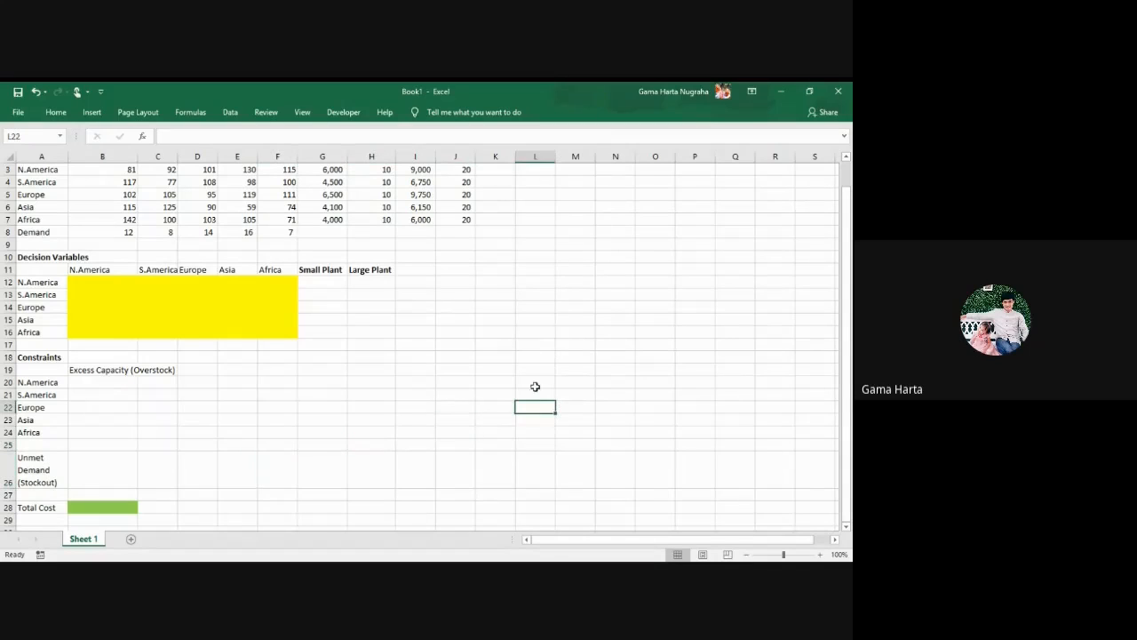
Widen column G slightly to show more of its Fixed Cost heading
{"action": "scroll", "coordinate": [470, 244], "scroll_direction": "up", "scroll_amount": 1}
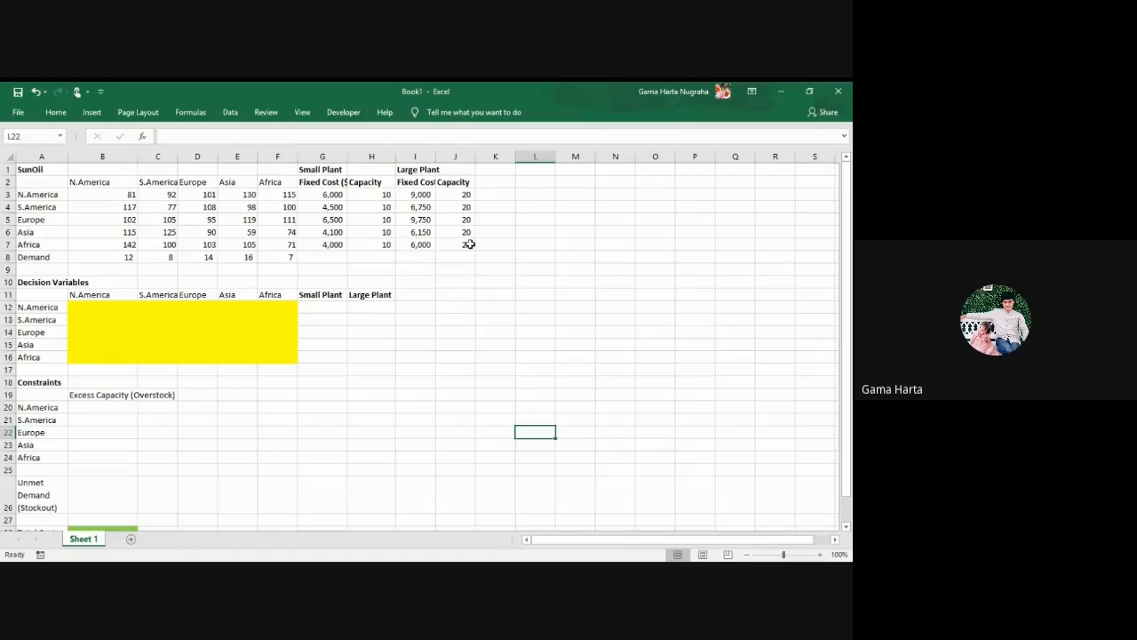
{"action": "left_click_drag", "start_coordinate": [347, 157], "coordinate": [356, 157]}
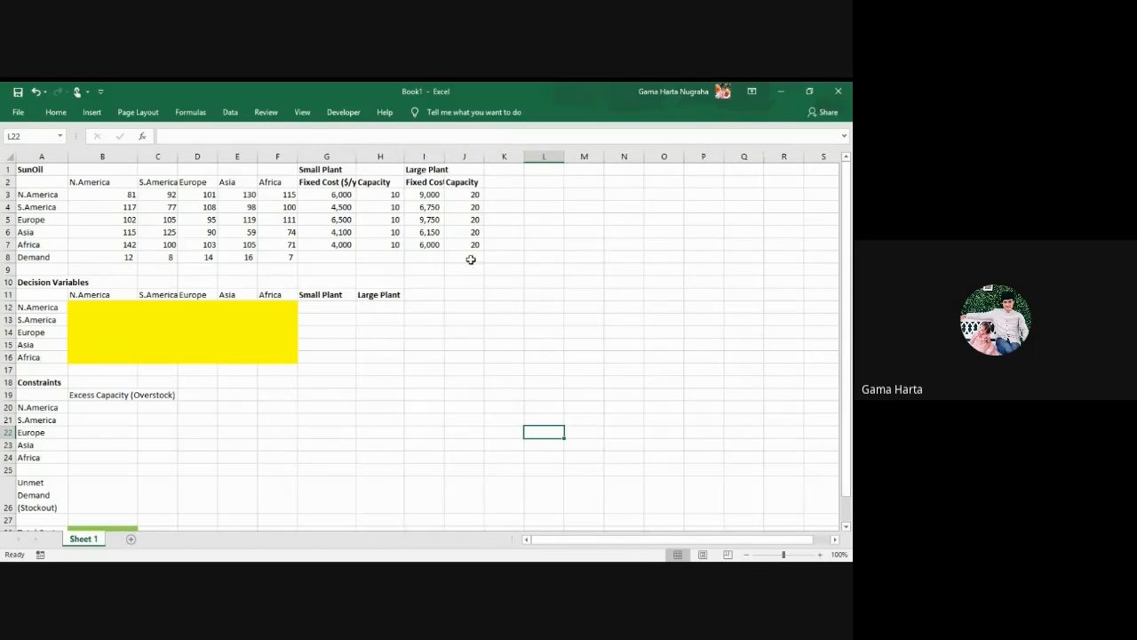
{"action": "left_click", "coordinate": [495, 306]}
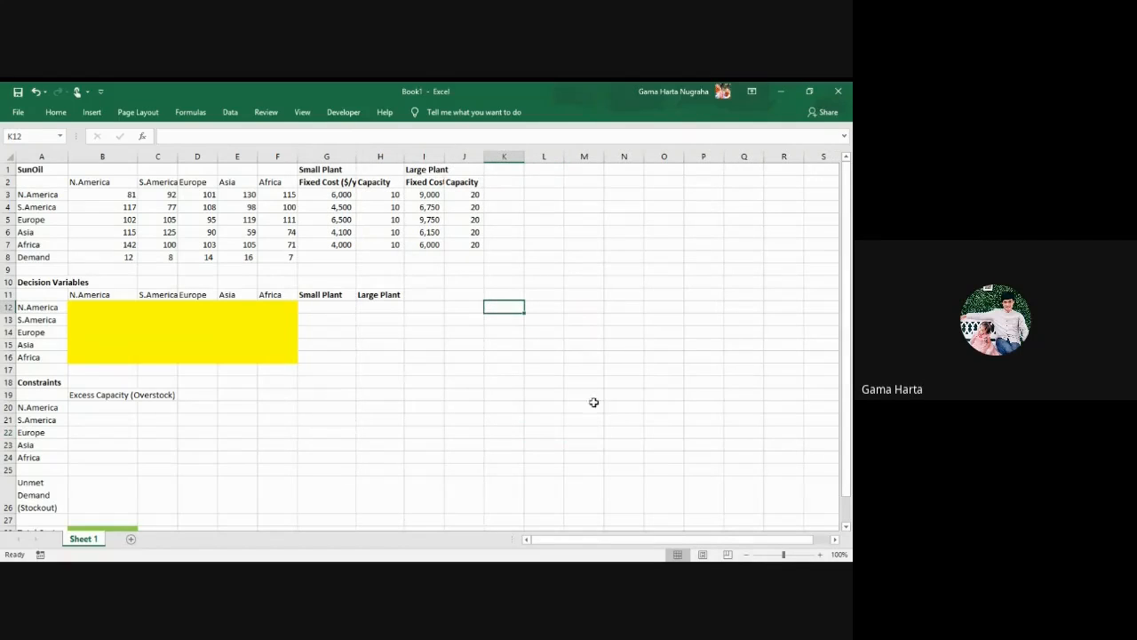
Set the worksheet zoom to 96% to fit the model from the SunOil table down to the Total Cost row
{"action": "left_click", "coordinate": [746, 555]}
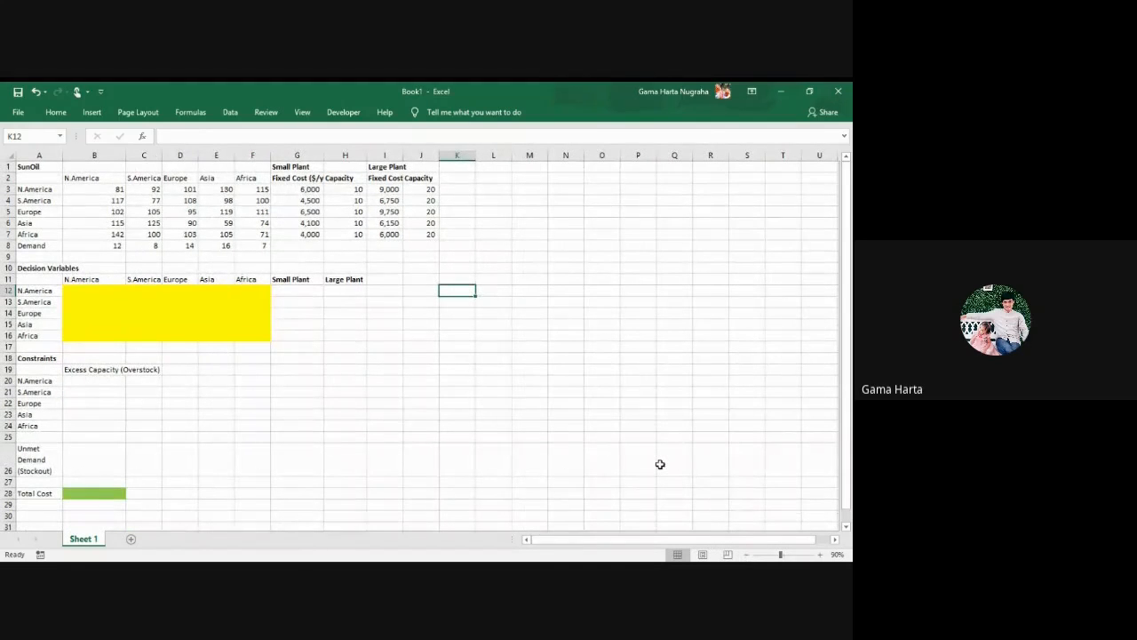
{"action": "scroll", "coordinate": [660, 464], "scroll_direction": "up", "scroll_amount": 1, "text": "ctrl"}
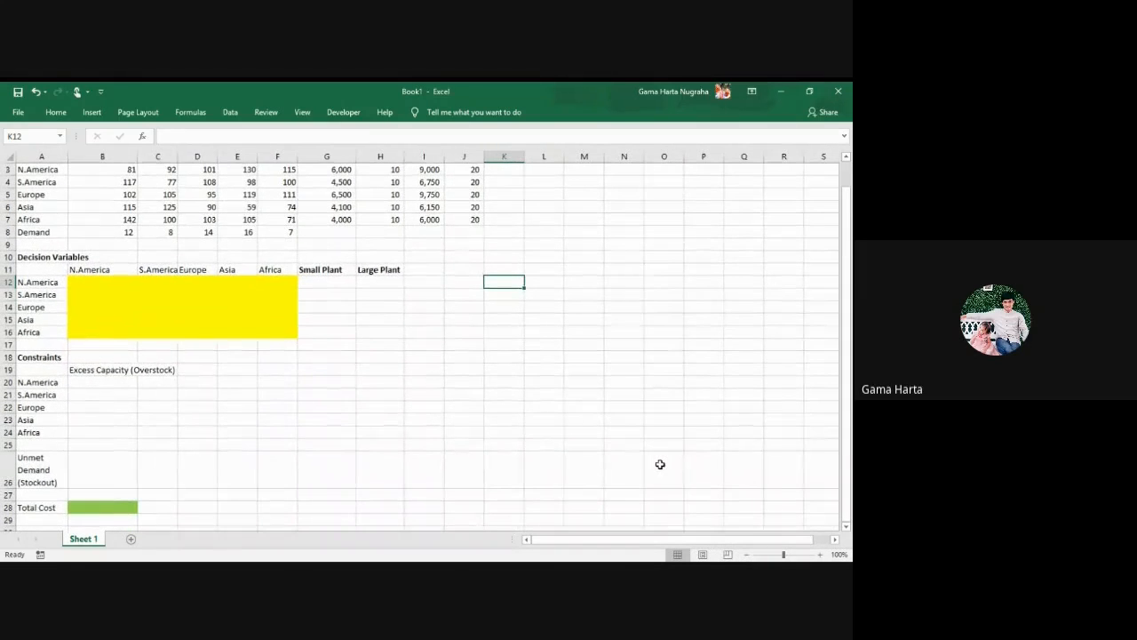
{"action": "scroll", "coordinate": [660, 464], "scroll_direction": "up", "scroll_amount": 1}
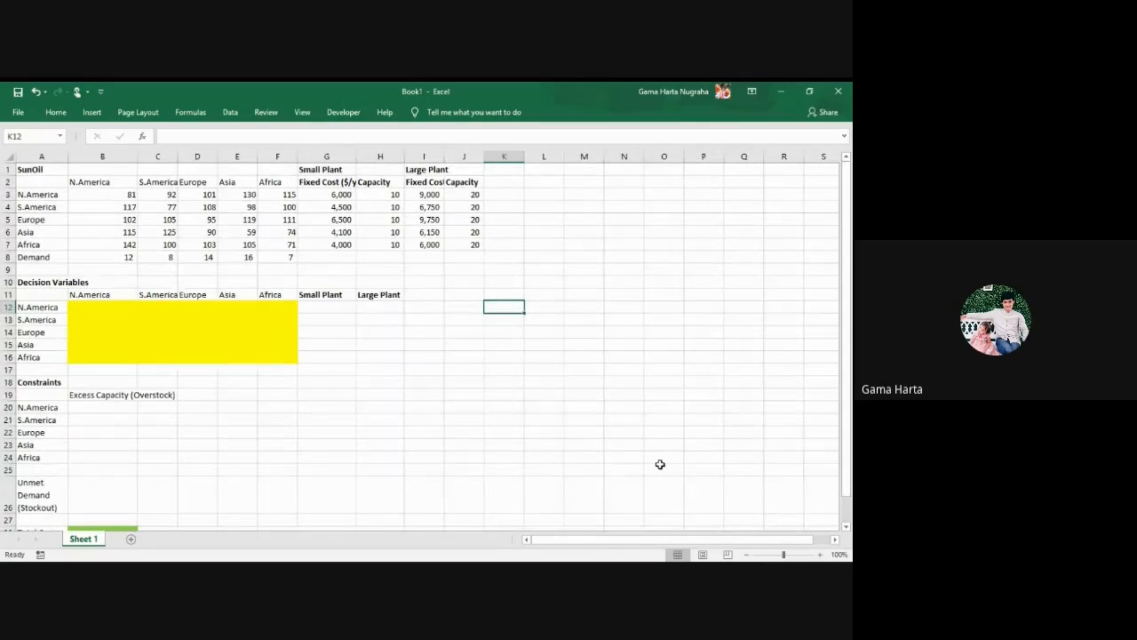
{"action": "scroll", "coordinate": [660, 464], "scroll_direction": "down", "scroll_amount": 1}
{"action": "scroll", "coordinate": [660, 464], "scroll_direction": "up", "scroll_amount": 1}
{"action": "left_click_drag", "start_coordinate": [784, 555], "coordinate": [782, 555]}
{"action": "left_click", "coordinate": [559, 359]}
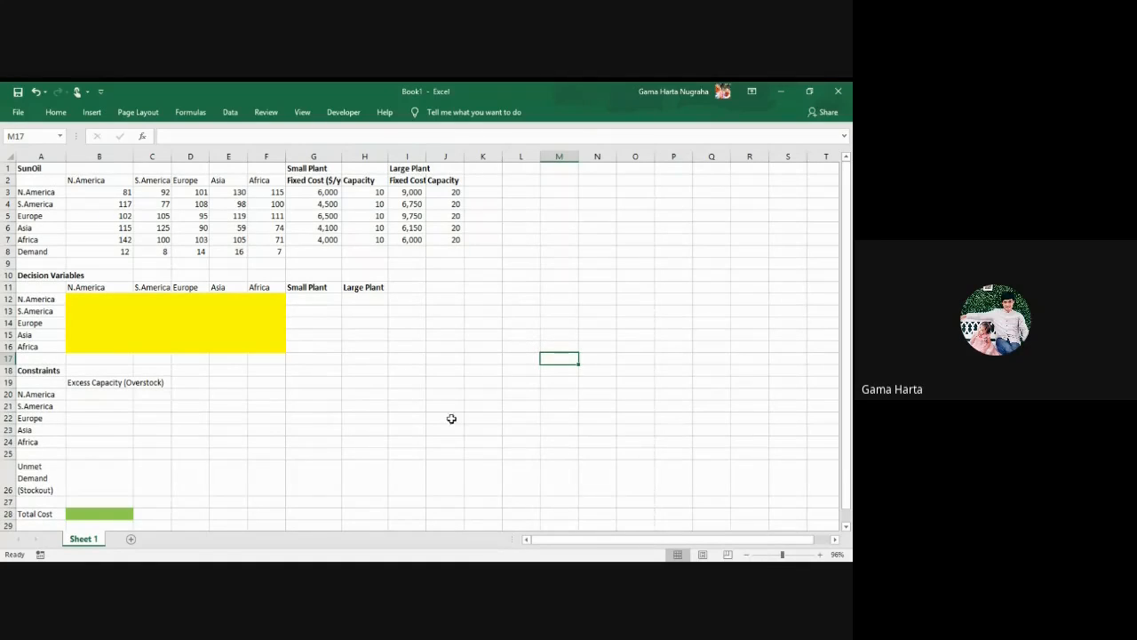
Review the decision variable range B12:F16, the Small Plant and Large Plant headings, and the Total Cost cell
{"action": "left_click_drag", "start_coordinate": [118, 300], "coordinate": [265, 352]}
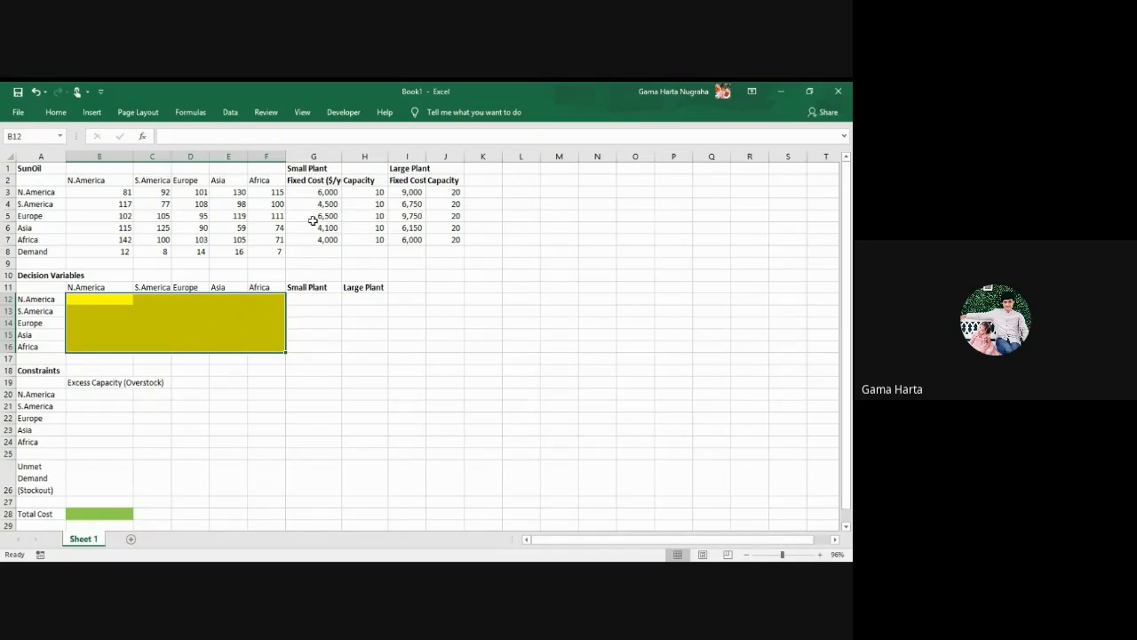
{"action": "left_click", "coordinate": [334, 286]}
{"action": "left_click", "coordinate": [370, 297]}
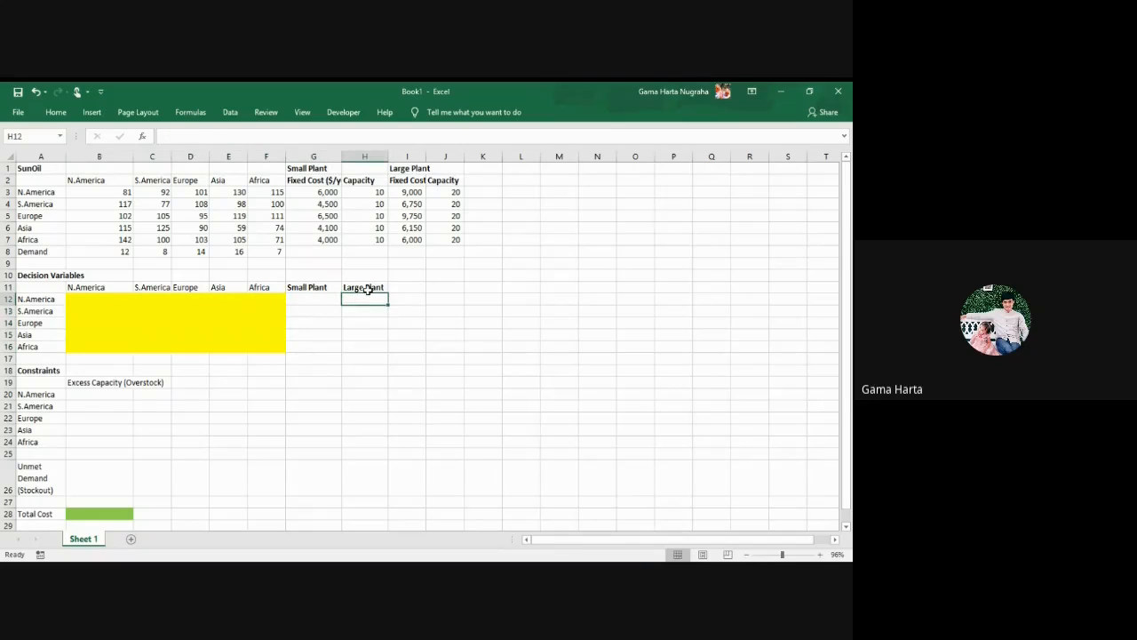
{"action": "left_click", "coordinate": [369, 288]}
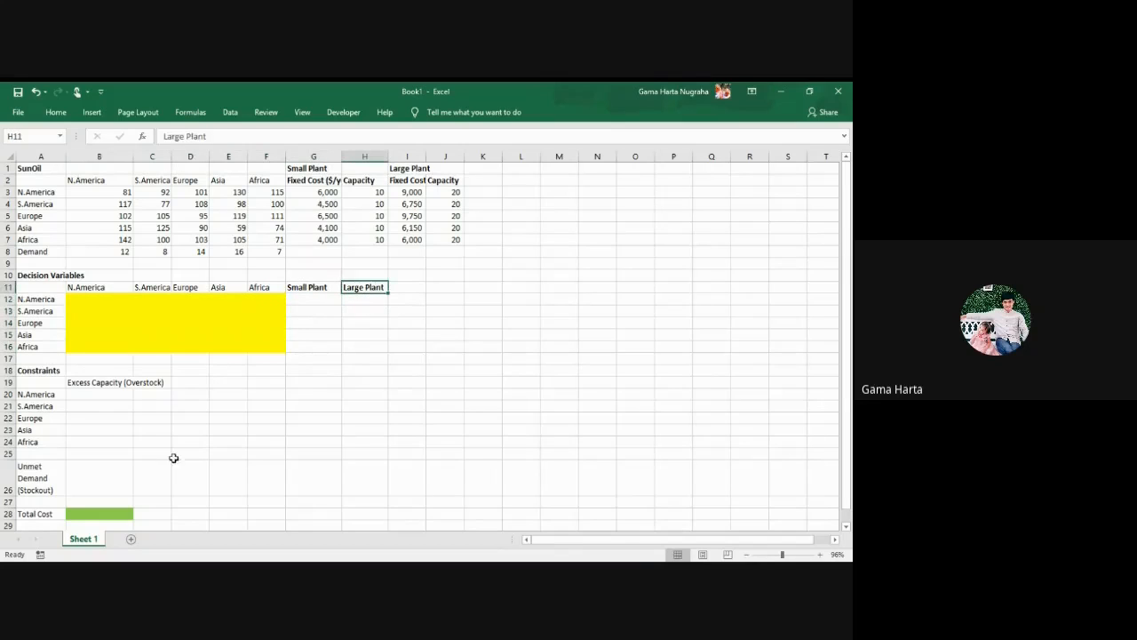
{"action": "left_click", "coordinate": [310, 287]}
{"action": "left_click", "coordinate": [363, 284]}
{"action": "left_click", "coordinate": [313, 287]}
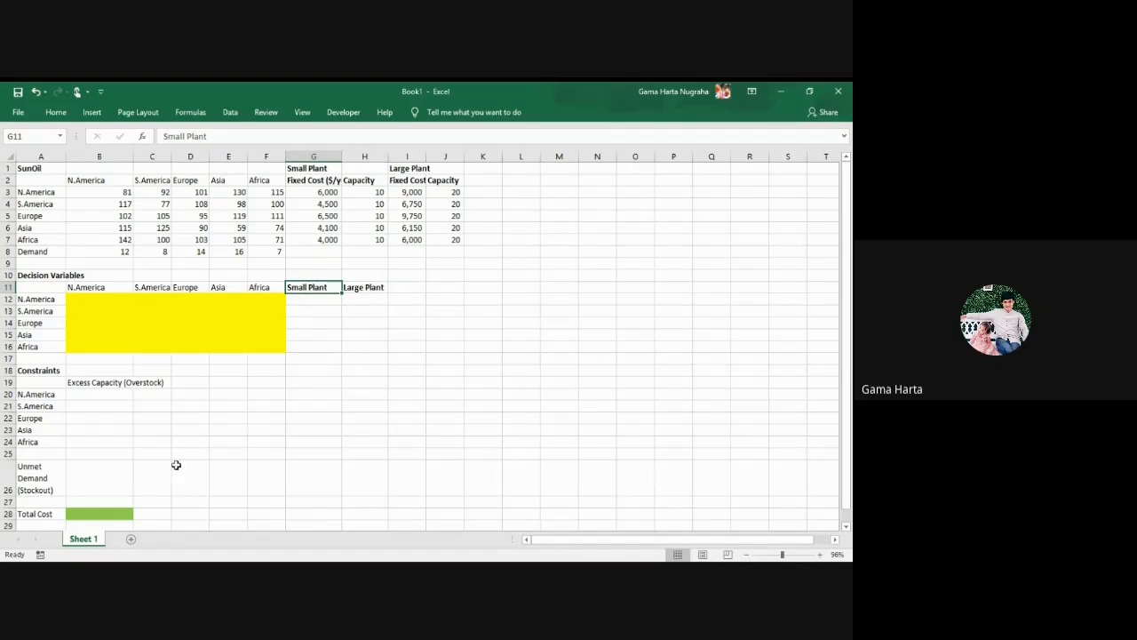
{"action": "left_click", "coordinate": [108, 511]}
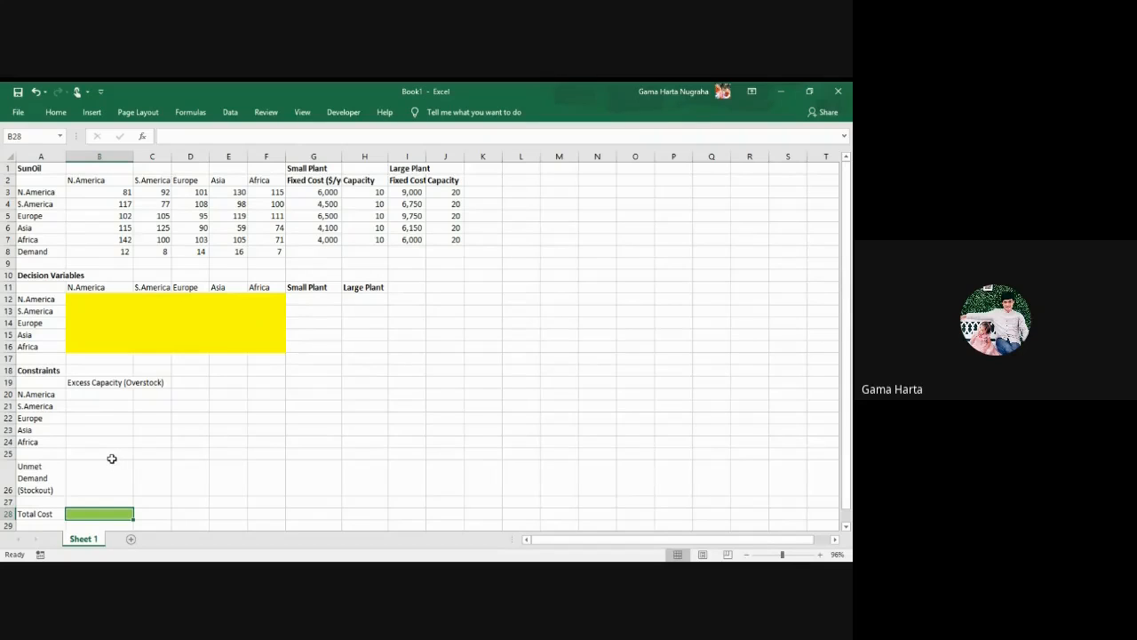
Examine how North America's demand in B8 relates to the decision variables in B12:B16 and the constraints section
{"action": "left_click", "coordinate": [98, 395]}
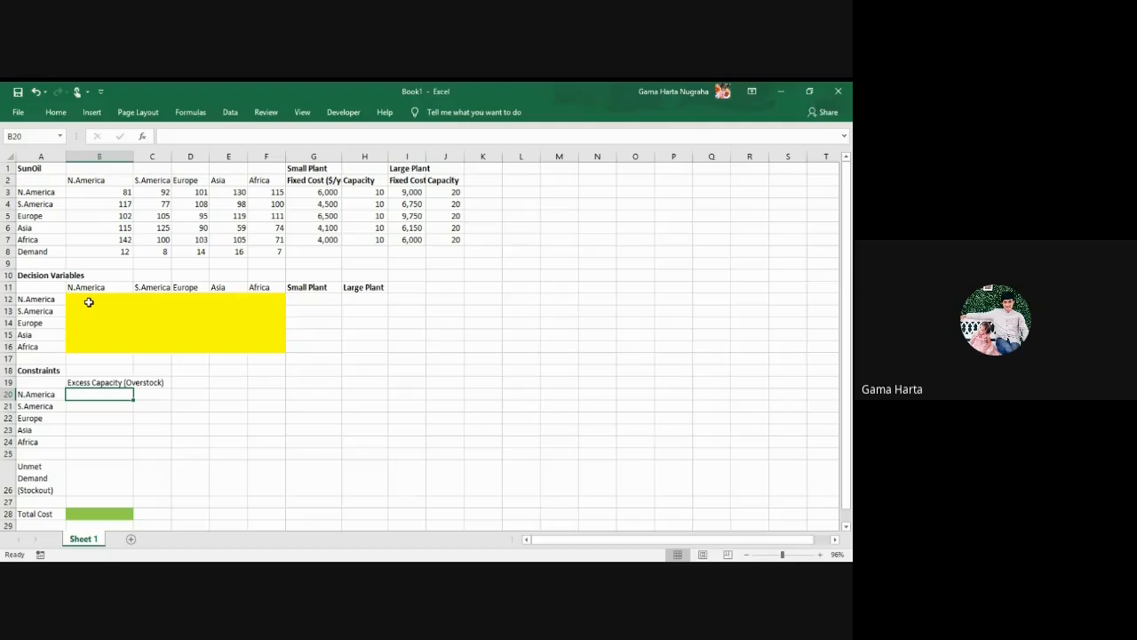
{"action": "left_click", "coordinate": [124, 255]}
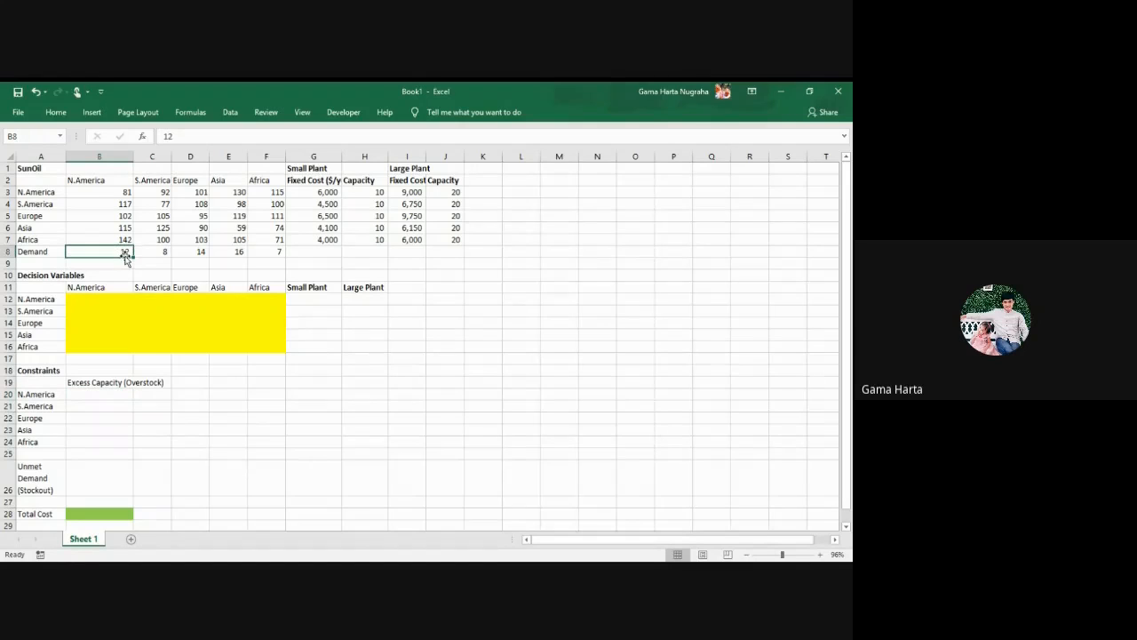
{"action": "left_click", "coordinate": [41, 302]}
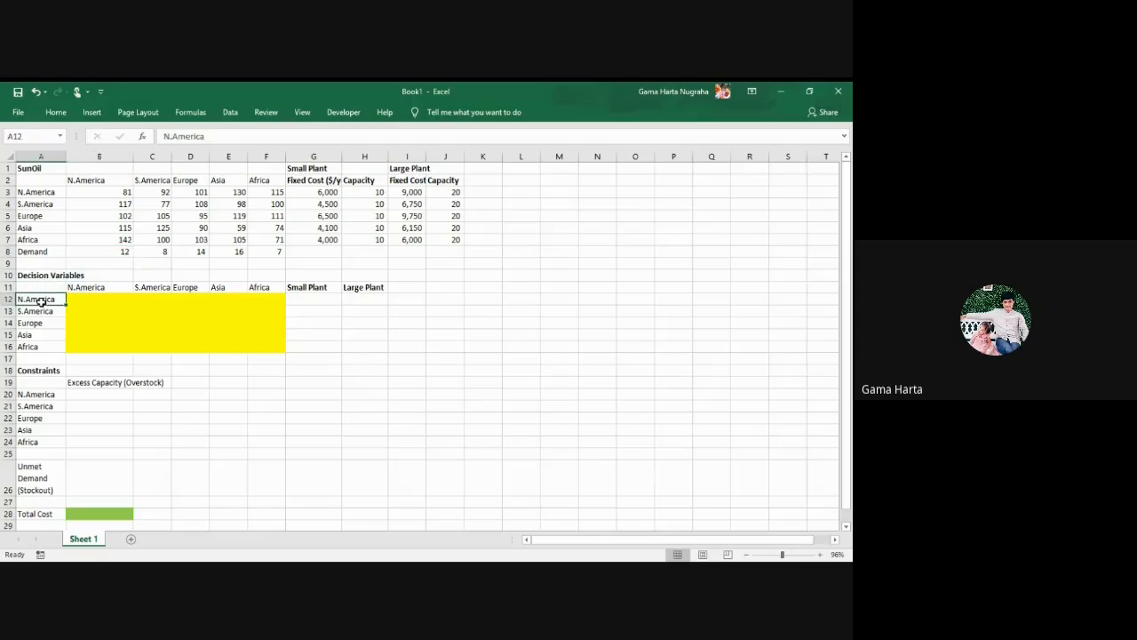
{"action": "left_click", "coordinate": [104, 299]}
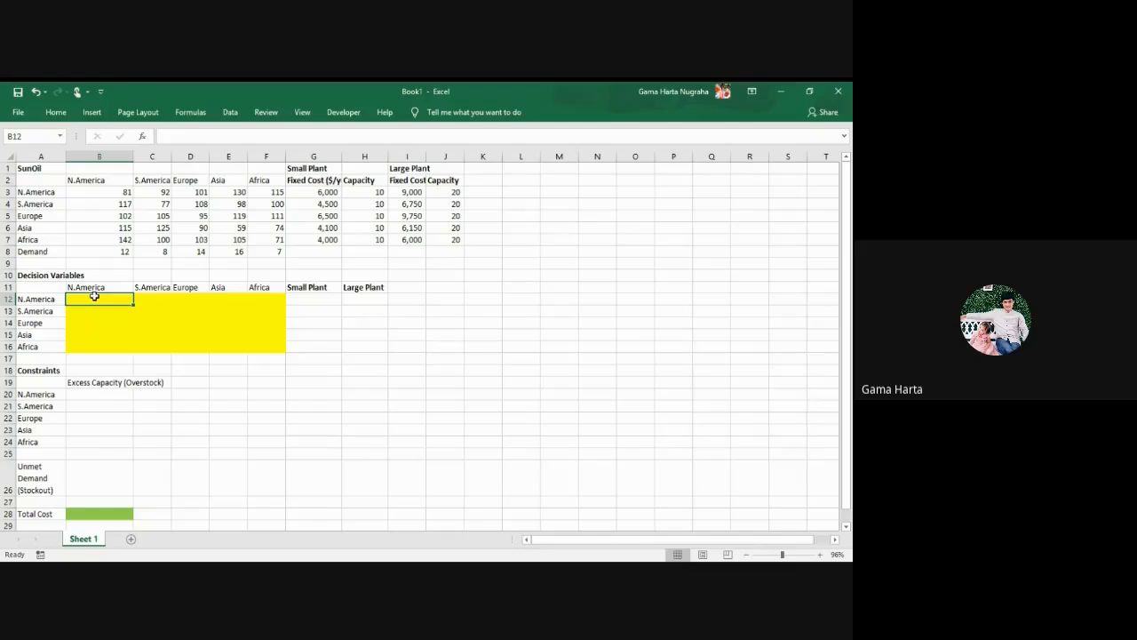
{"action": "left_click", "coordinate": [93, 287]}
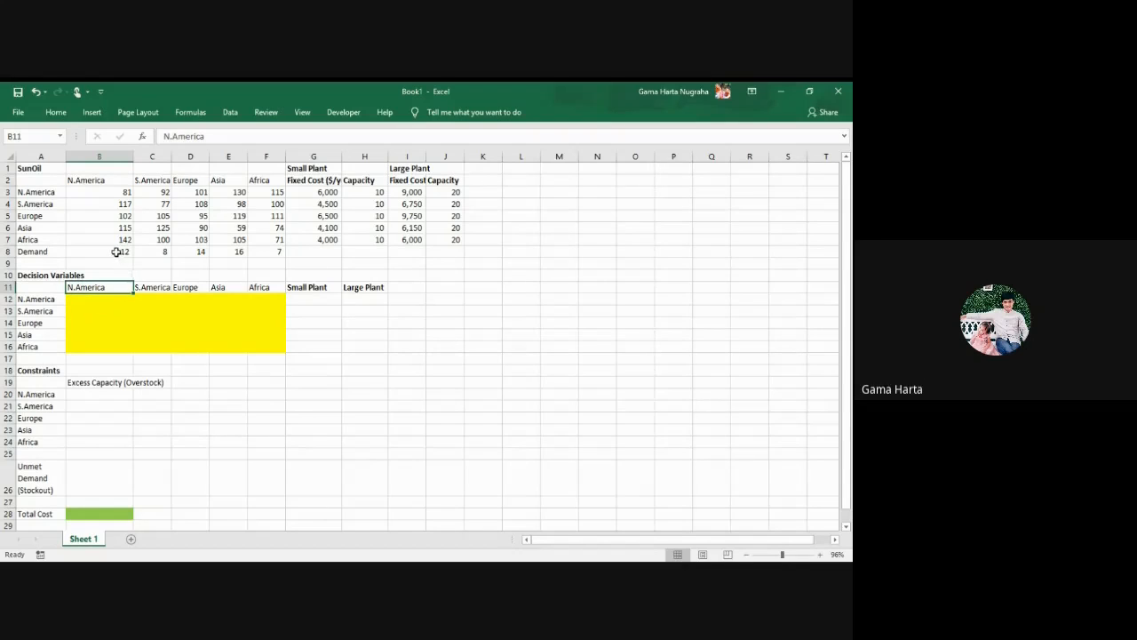
{"action": "left_click", "coordinate": [117, 253]}
{"action": "left_click", "coordinate": [20, 371]}
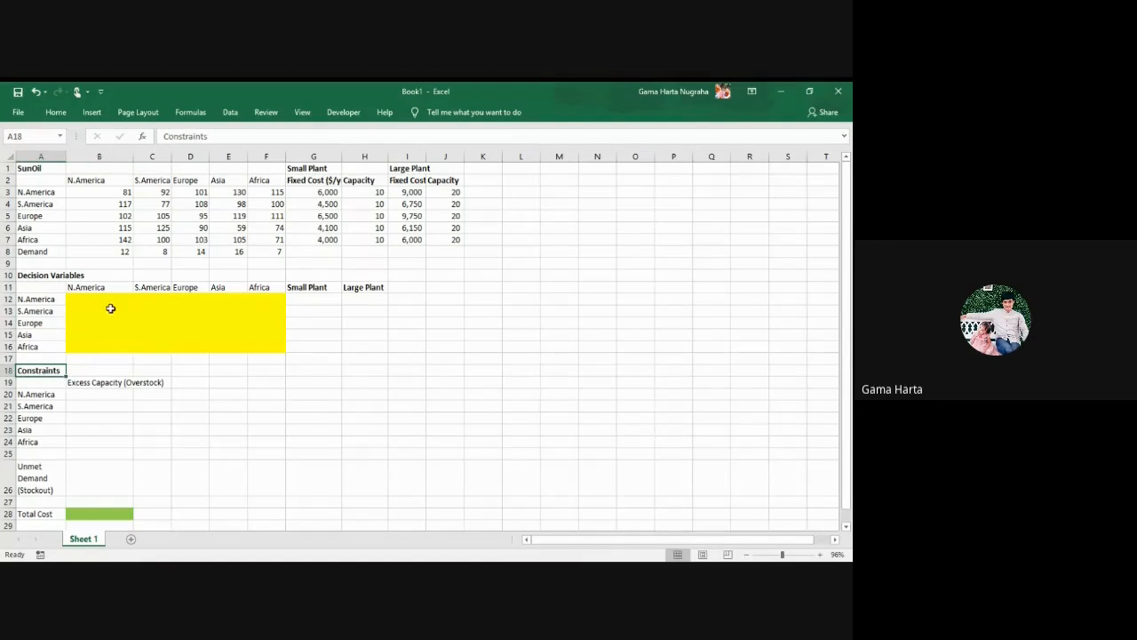
{"action": "left_click", "coordinate": [126, 249]}
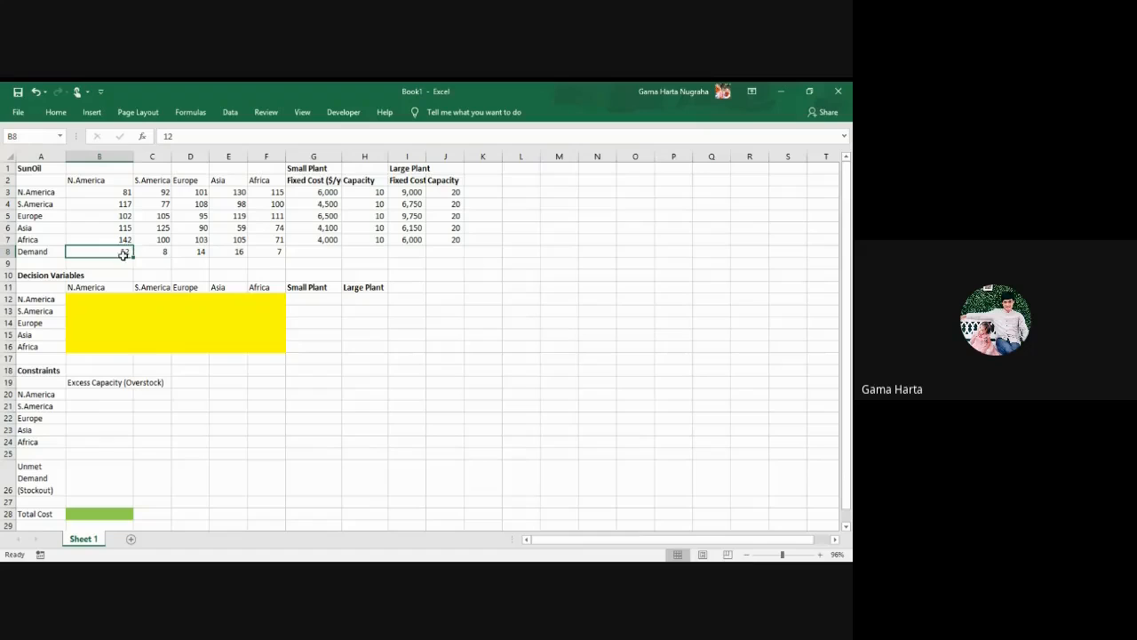
{"action": "left_click_drag", "start_coordinate": [106, 298], "coordinate": [104, 350]}
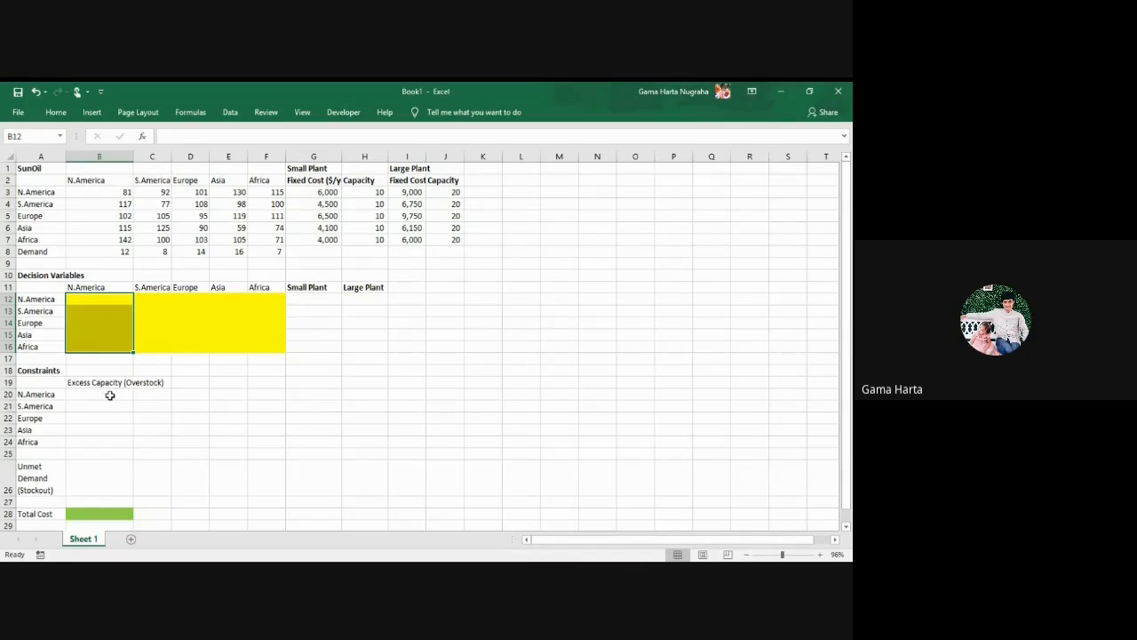
{"action": "key", "text": "alt+Tab"}
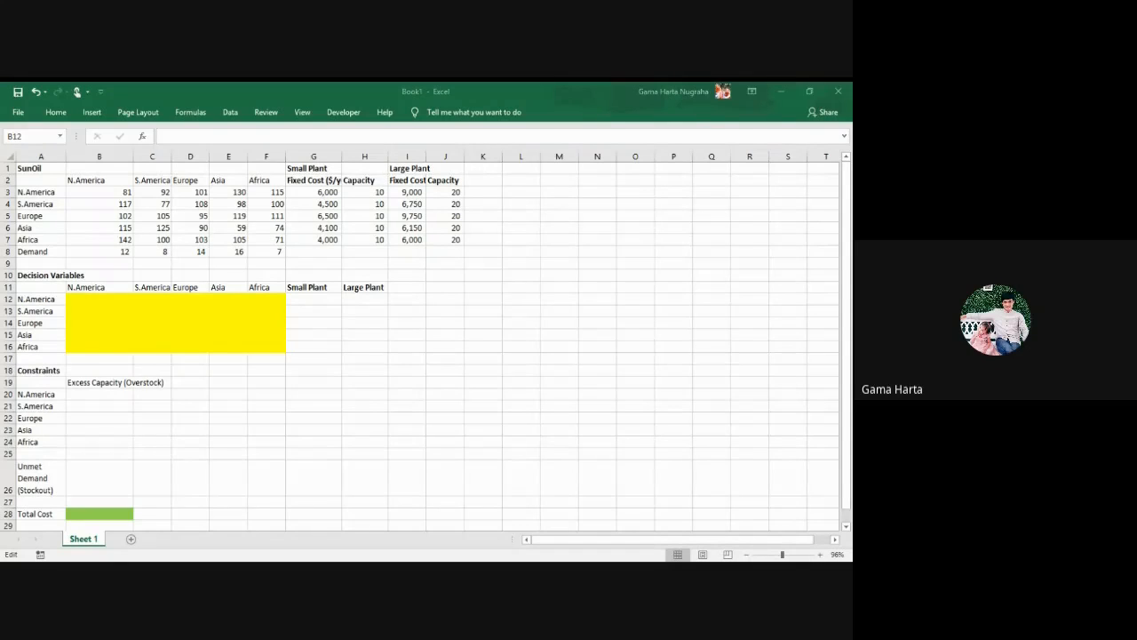
{"action": "left_click", "coordinate": [108, 408]}
{"action": "left_click", "coordinate": [102, 402]}
{"action": "left_click", "coordinate": [102, 405]}
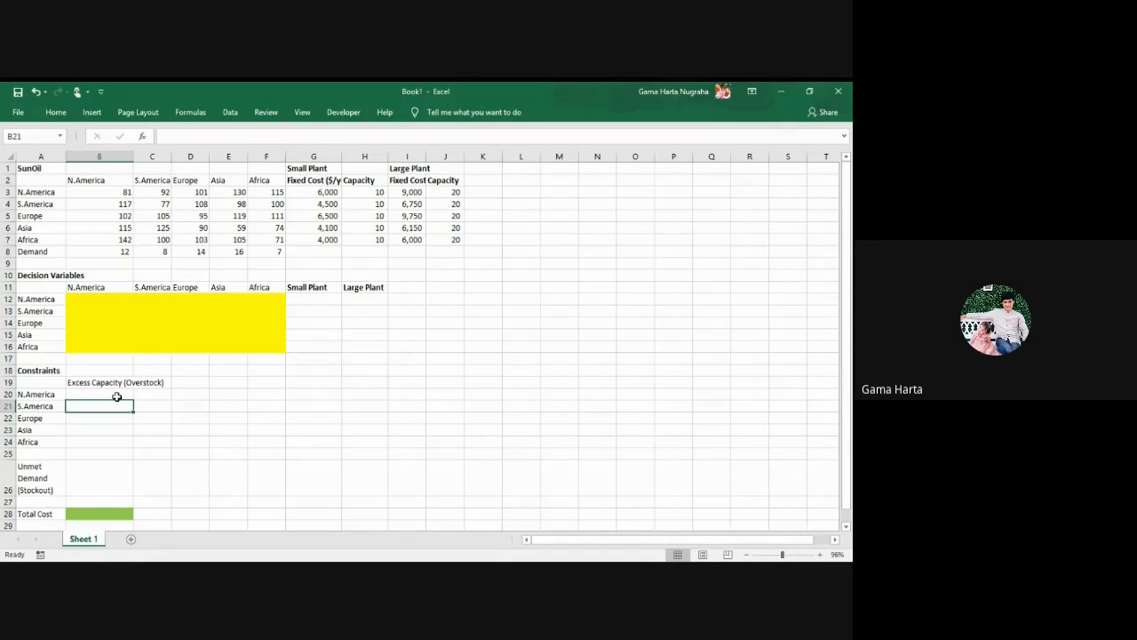
{"action": "left_click", "coordinate": [117, 396]}
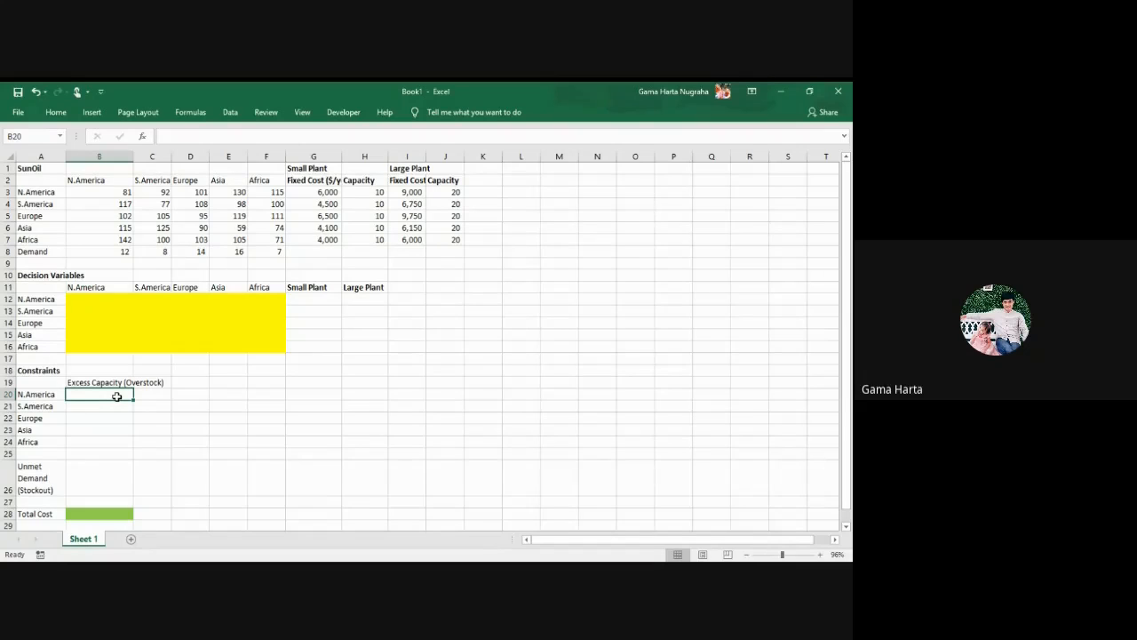
Examine North America's plant decision cells G12:H12, small plant capacity H3 and shipments B12:F12 as the basis for excess capacity in B20
{"action": "left_click", "coordinate": [305, 300]}
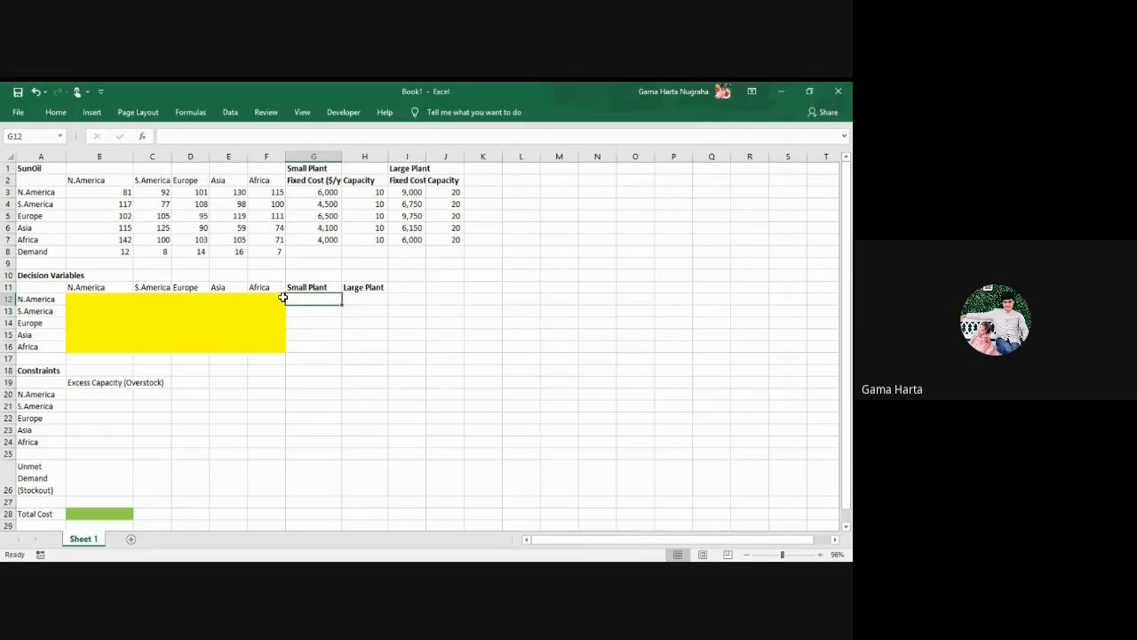
{"action": "left_click", "coordinate": [378, 297]}
{"action": "left_click", "coordinate": [302, 289]}
{"action": "left_click", "coordinate": [359, 299]}
{"action": "left_click", "coordinate": [324, 298]}
{"action": "left_click", "coordinate": [347, 300]}
{"action": "left_click", "coordinate": [325, 298]}
{"action": "left_click", "coordinate": [361, 298]}
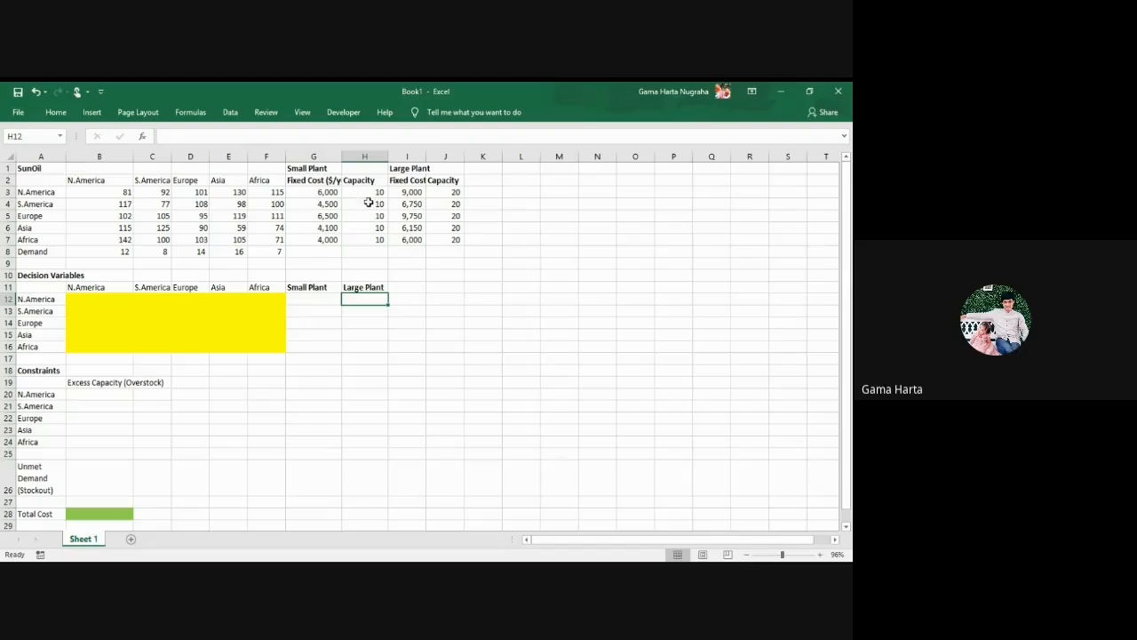
{"action": "left_click", "coordinate": [322, 301]}
{"action": "left_click", "coordinate": [382, 299]}
{"action": "left_click", "coordinate": [314, 298]}
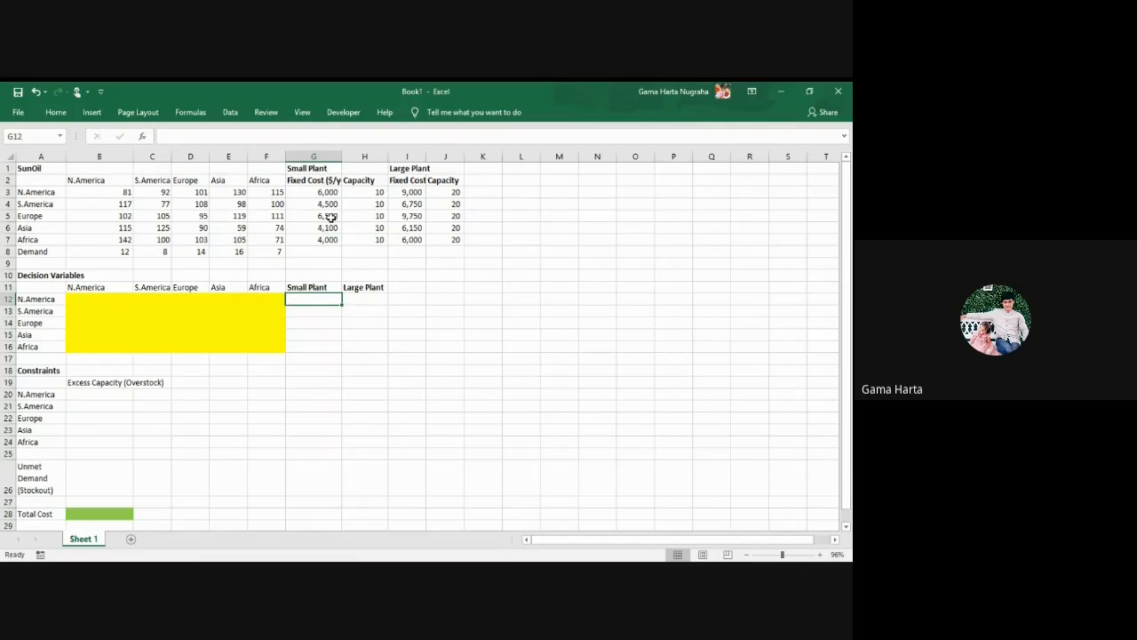
{"action": "left_click", "coordinate": [377, 193]}
{"action": "left_click", "coordinate": [306, 296]}
{"action": "left_click", "coordinate": [111, 300]}
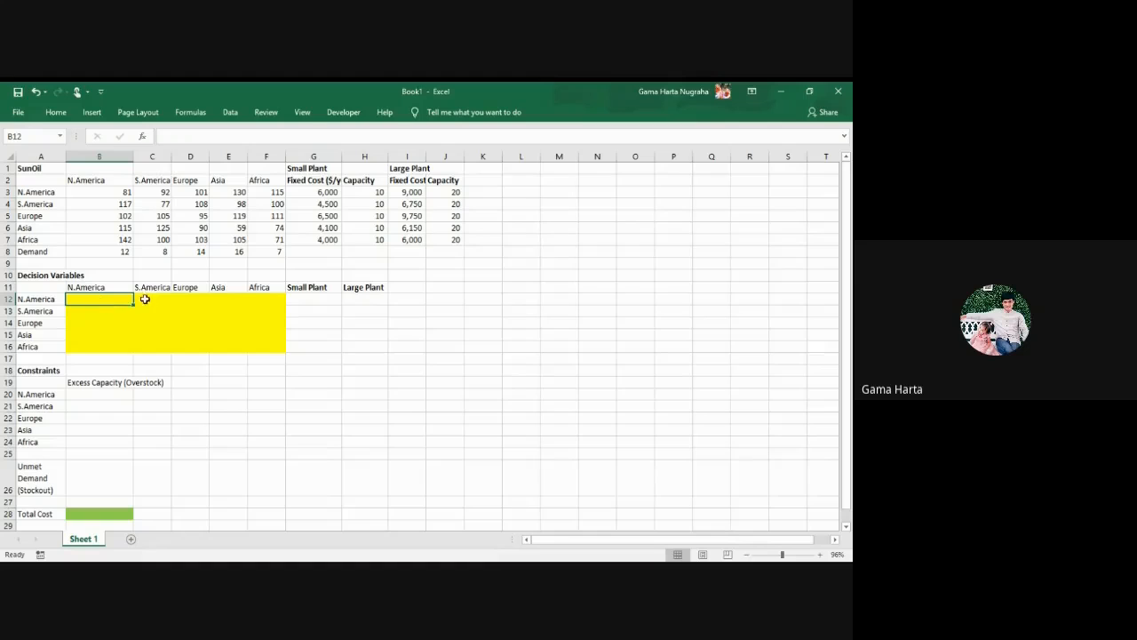
{"action": "left_click_drag", "start_coordinate": [108, 299], "coordinate": [275, 299]}
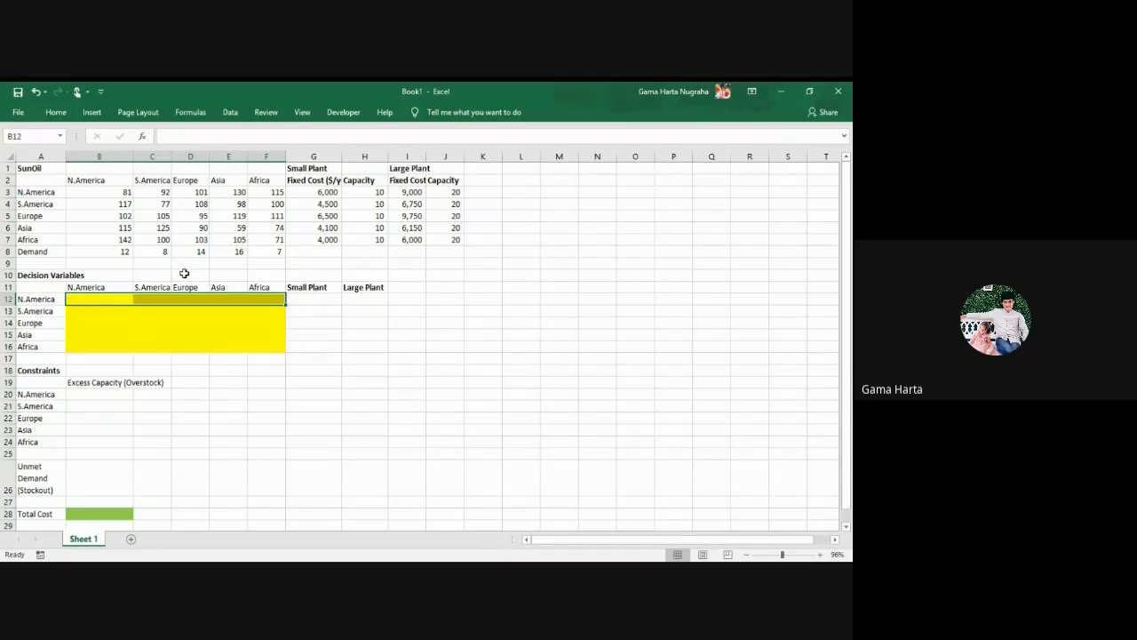
{"action": "left_click", "coordinate": [97, 391]}
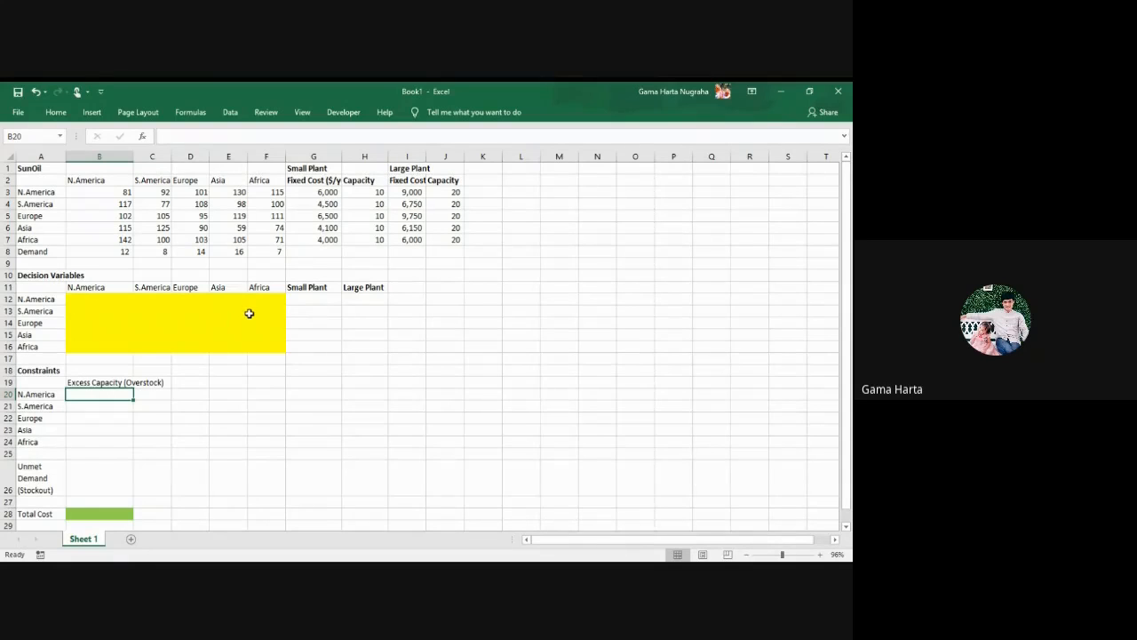
{"action": "key", "text": "alt+Tab"}
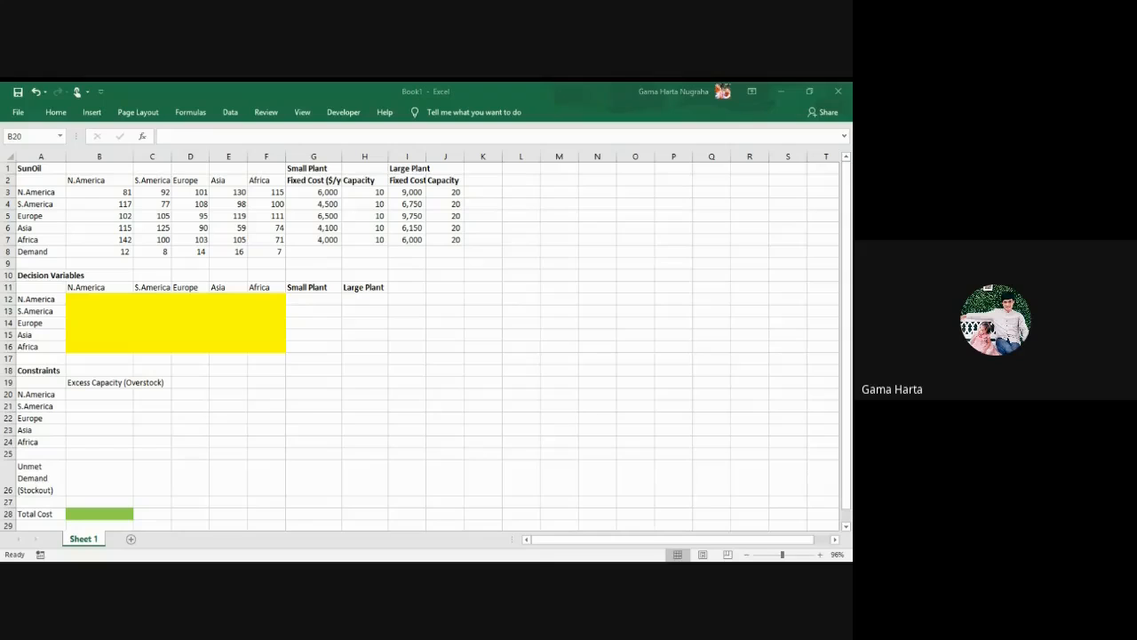
{"action": "key", "text": "F2"}
{"action": "key", "text": "Escape"}
{"action": "left_click", "coordinate": [105, 395]}
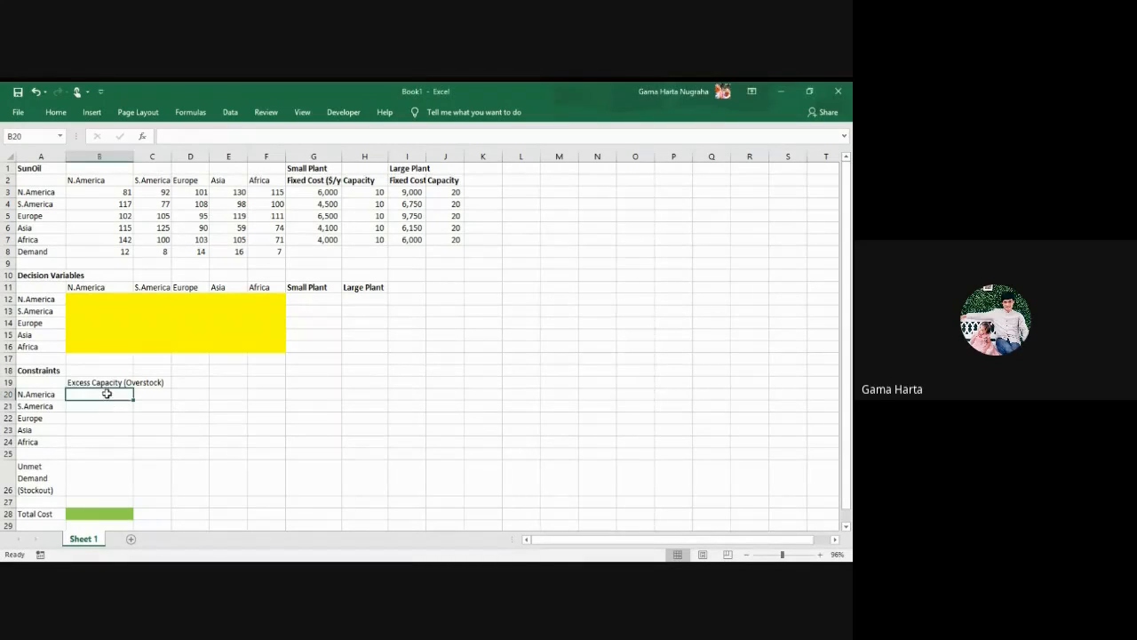
{"action": "left_click", "coordinate": [338, 301]}
Start North America's excess capacity formula in B20 with the small plant decision times its capacity, =G12*H3
{"action": "left_click", "coordinate": [86, 395]}
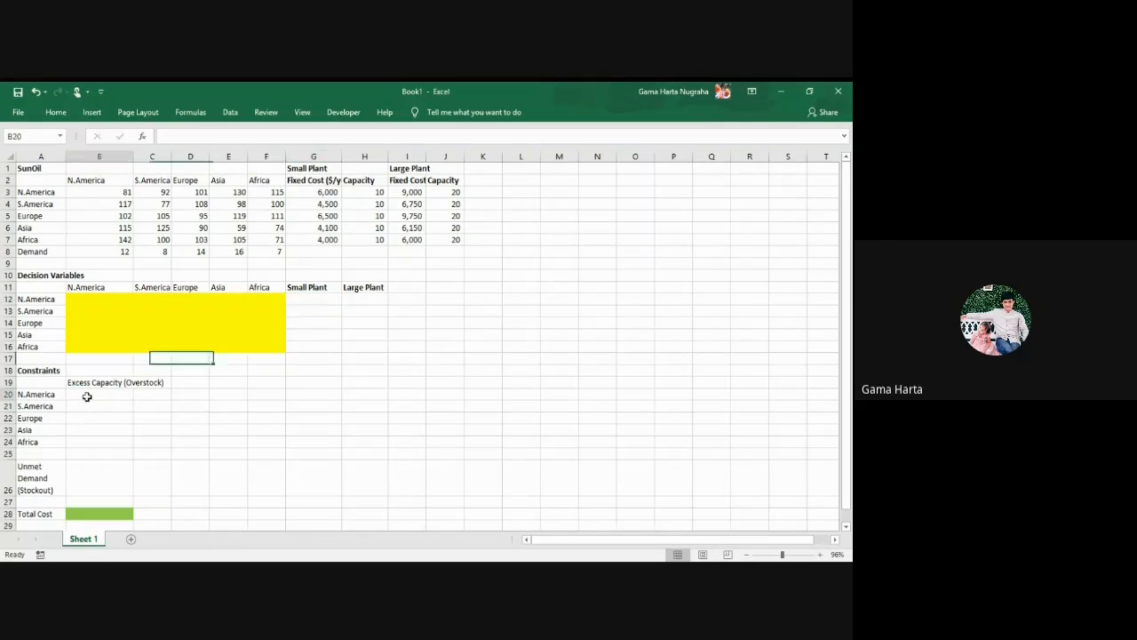
{"action": "type", "text": "="}
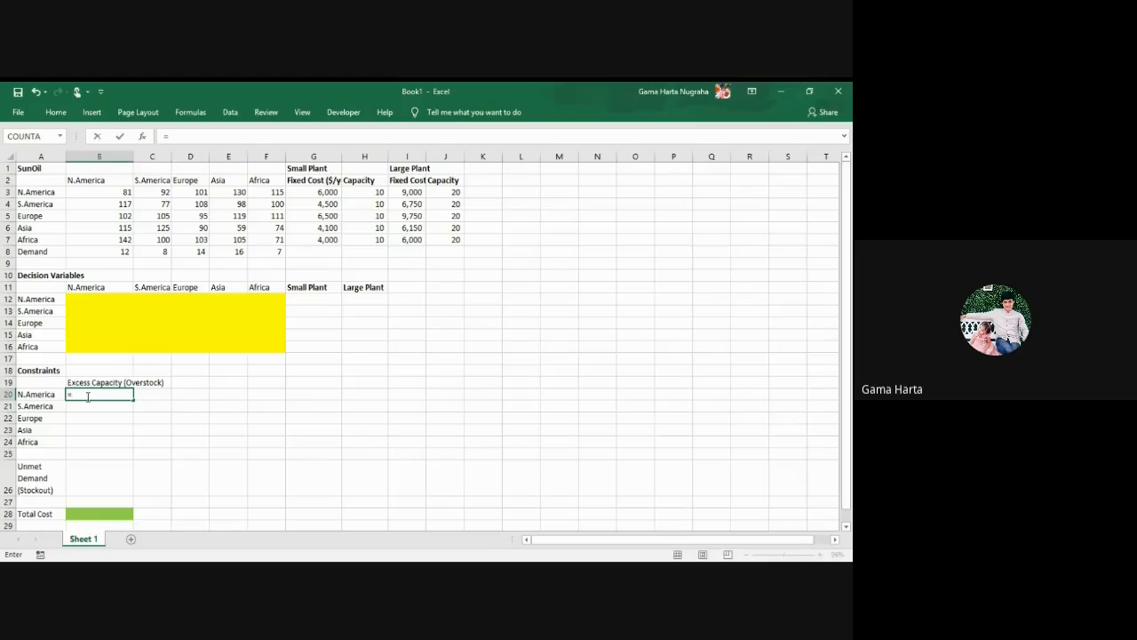
{"action": "left_click", "coordinate": [312, 298]}
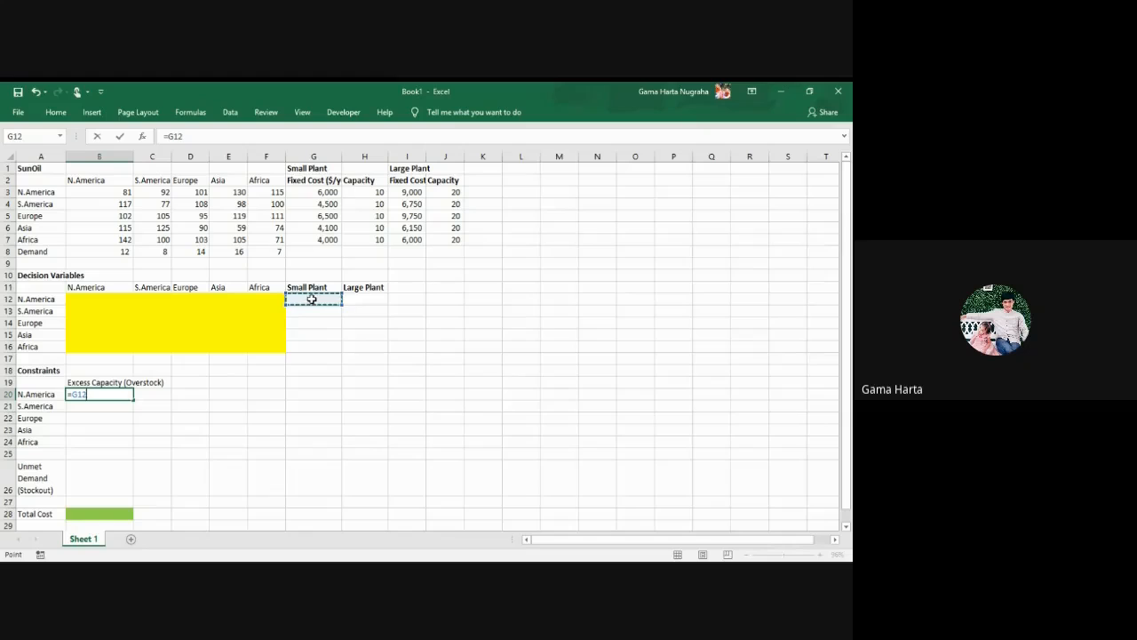
{"action": "type", "text": "*"}
{"action": "left_click", "coordinate": [369, 191]}
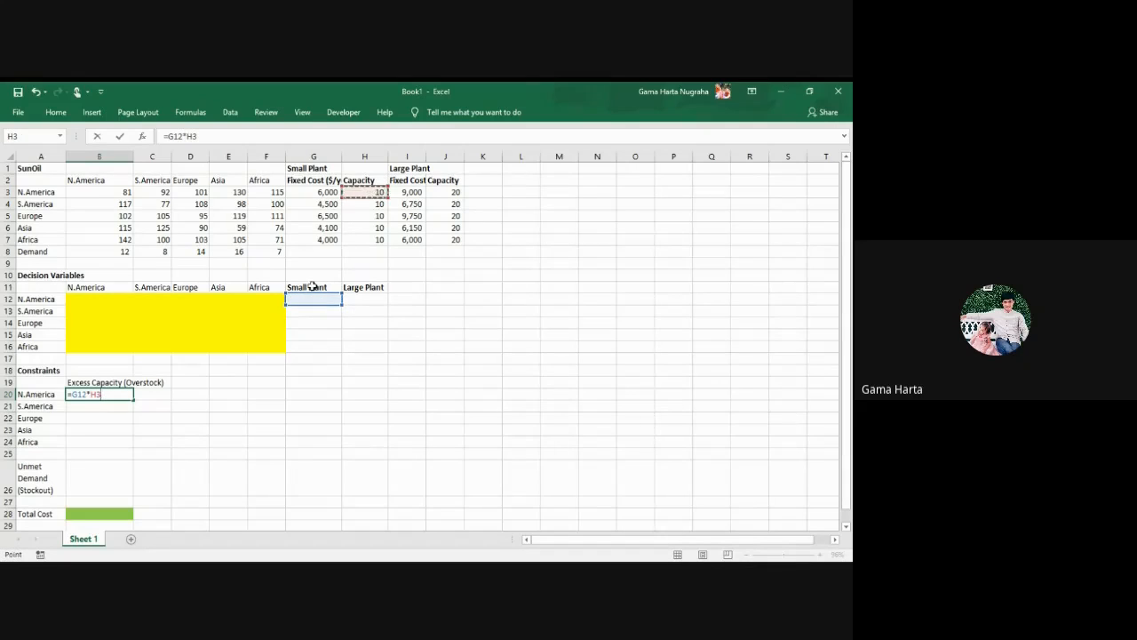
Add the large plant decision times its capacity, +H12*J3, to the formula in B20
{"action": "left_click", "coordinate": [102, 394]}
{"action": "type", "text": "+"}
{"action": "left_click", "coordinate": [356, 301]}
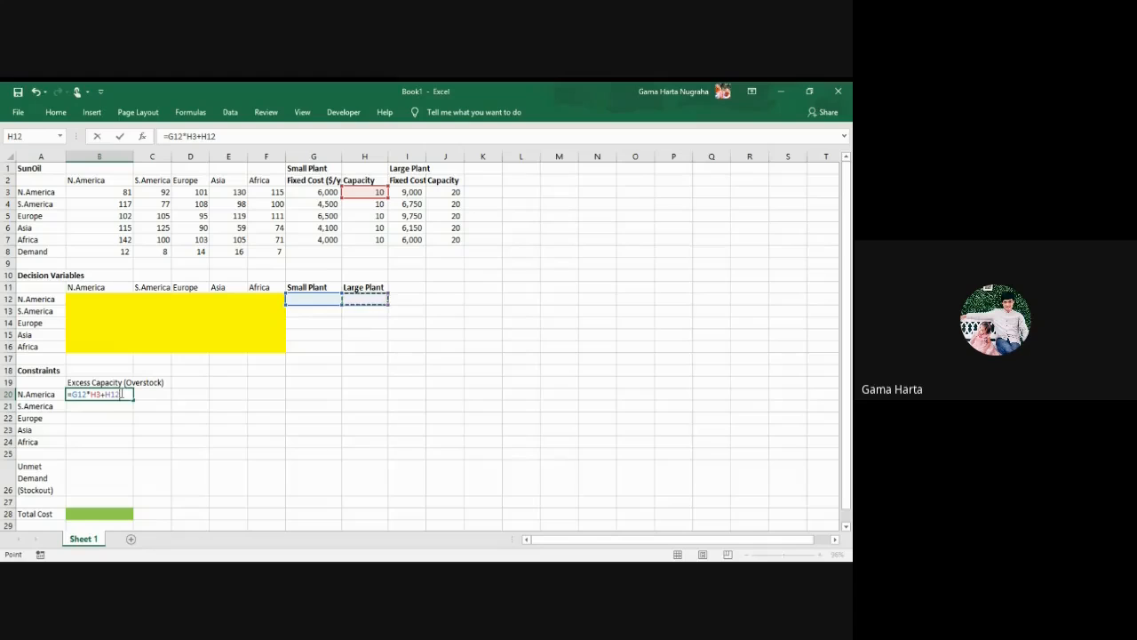
{"action": "type", "text": "*"}
{"action": "left_click", "coordinate": [445, 192]}
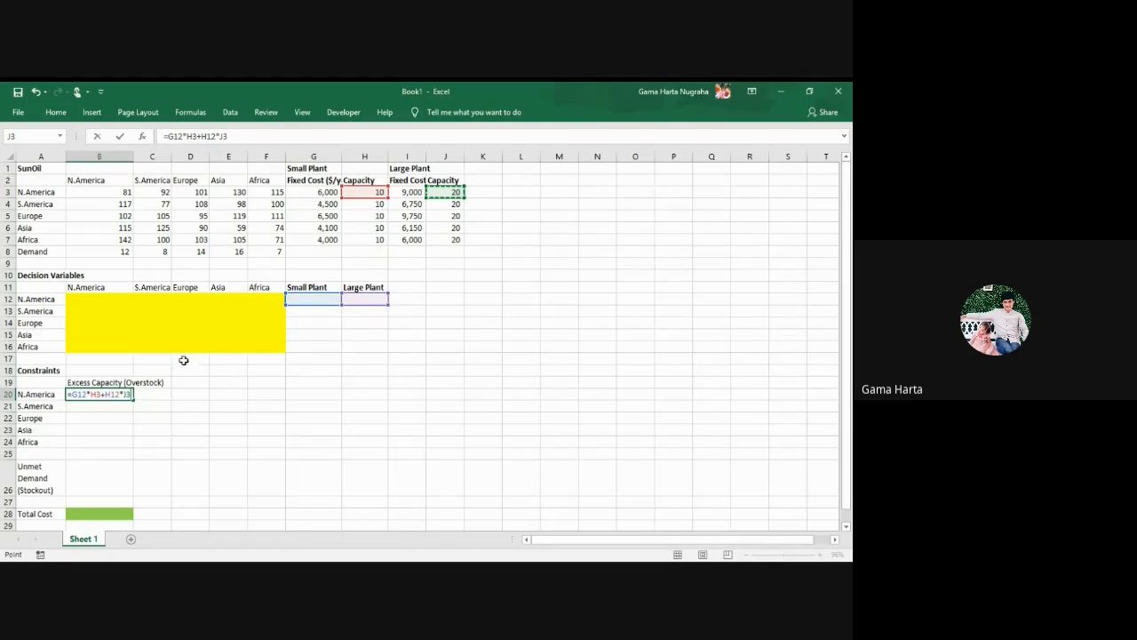
Subtract North America's demand B8 to complete the B20 formula as =G12*H3+H12*J3-B8
{"action": "left_click", "coordinate": [133, 394]}
{"action": "left_click", "coordinate": [125, 251]}
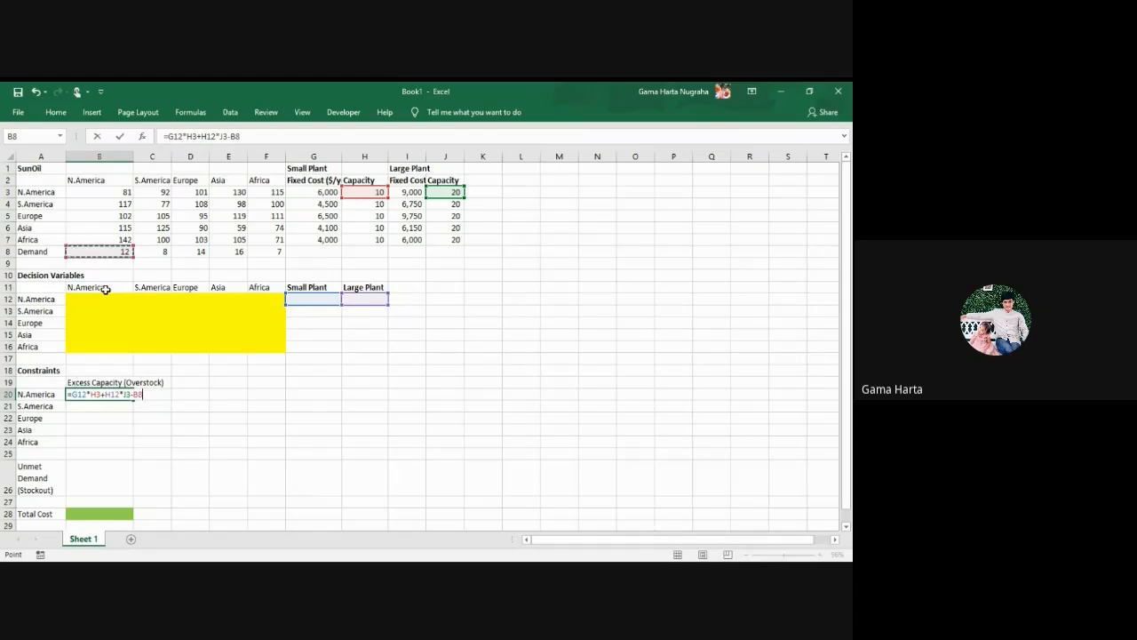
{"action": "left_click", "coordinate": [146, 394]}
{"action": "key", "text": "Return"}
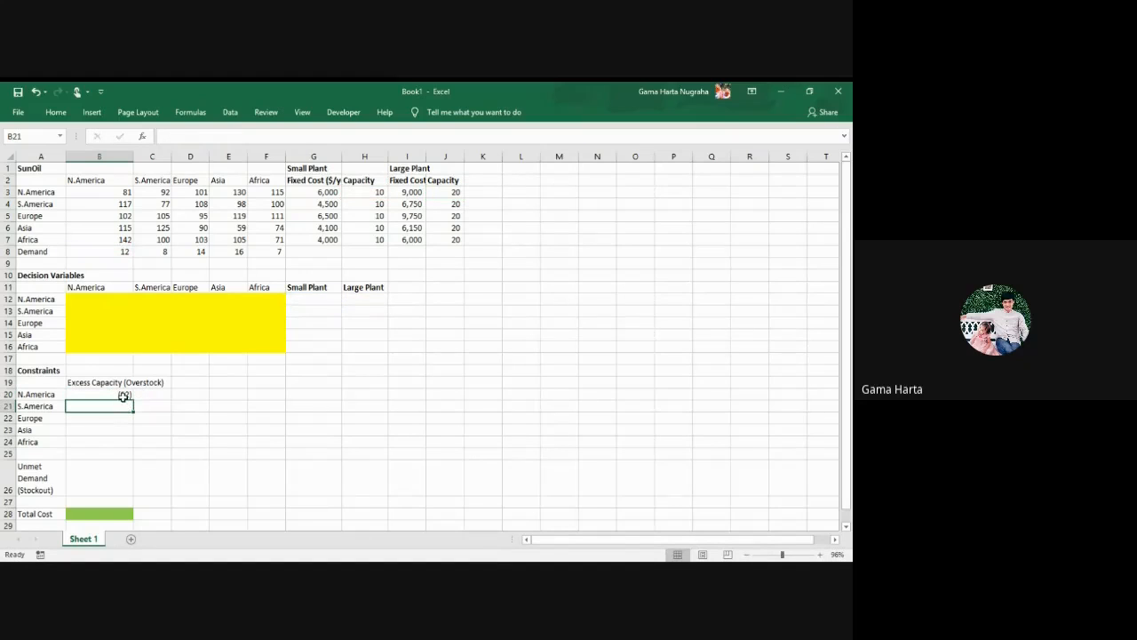
Examine the B20 formula against plant decision cells G12 and H12 and South America's excess capacity cell B21
{"action": "left_click", "coordinate": [124, 396]}
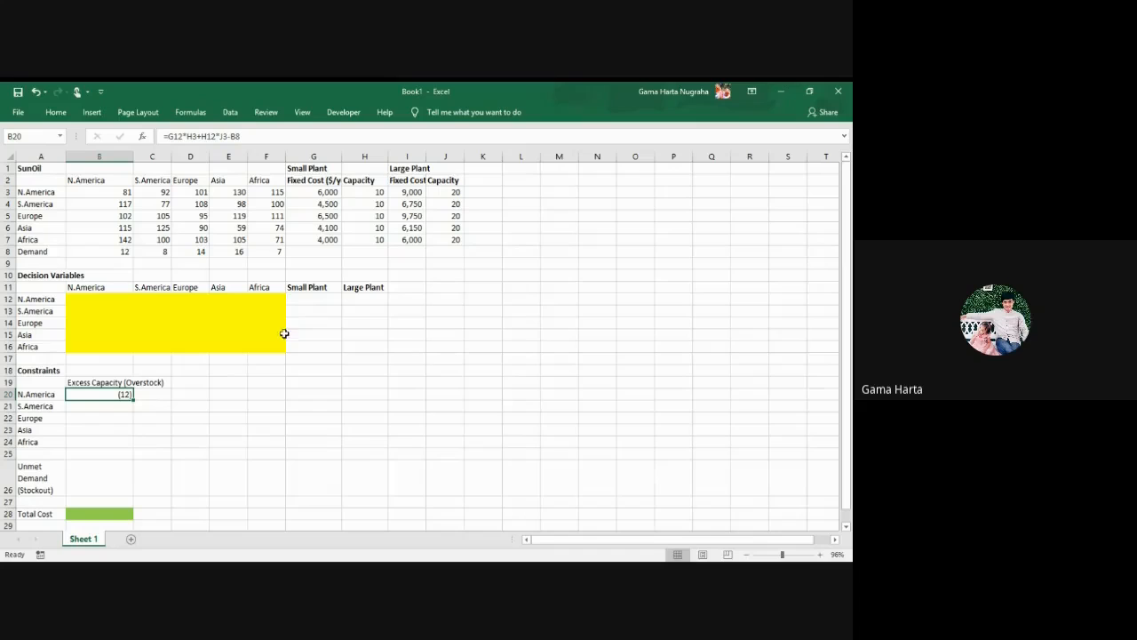
{"action": "left_click", "coordinate": [306, 299]}
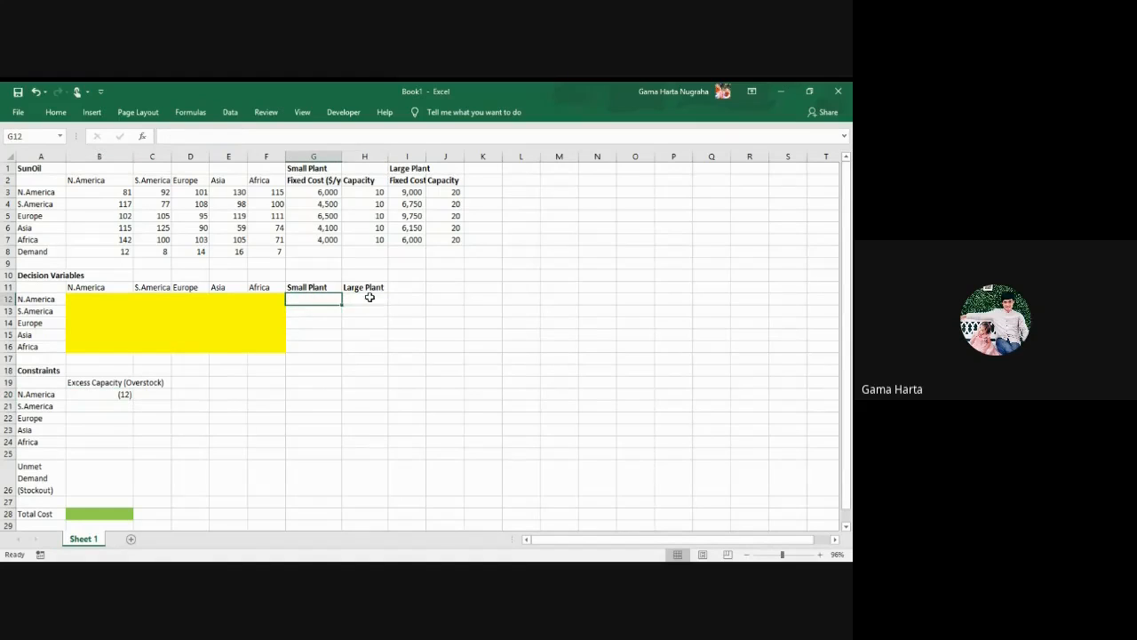
{"action": "left_click", "coordinate": [369, 298]}
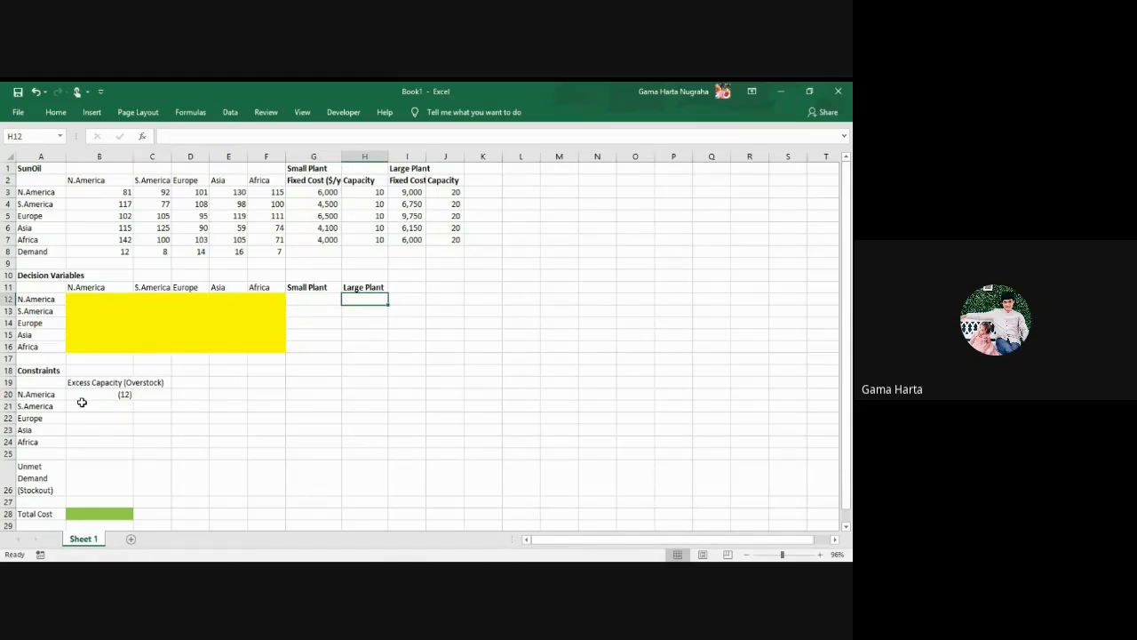
{"action": "left_click", "coordinate": [46, 406]}
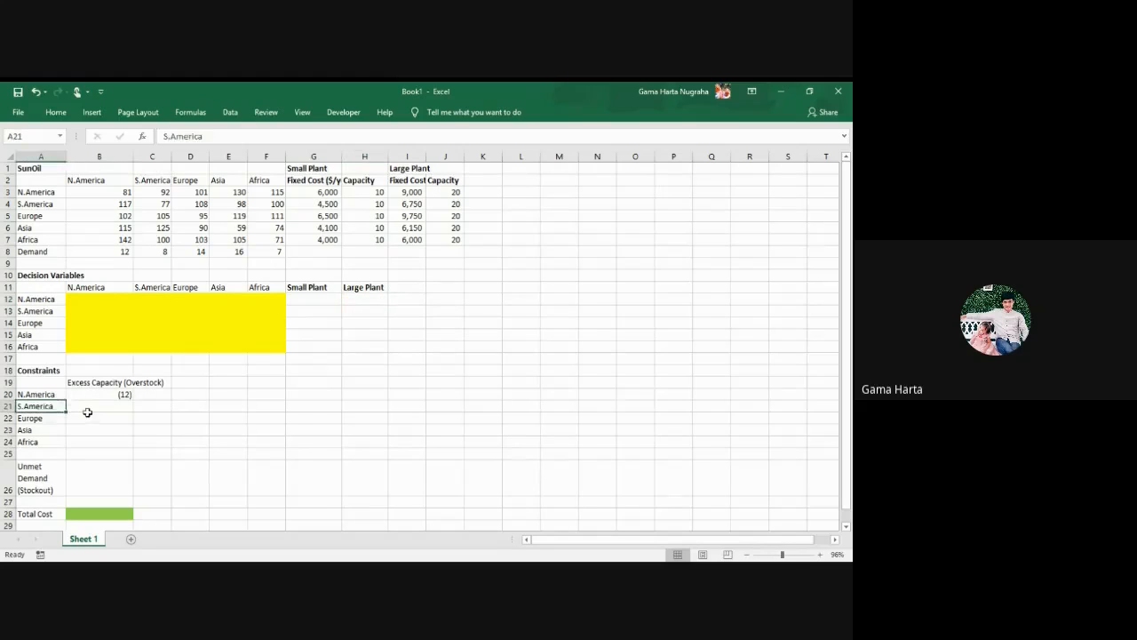
{"action": "left_click", "coordinate": [87, 412]}
{"action": "left_click", "coordinate": [127, 394]}
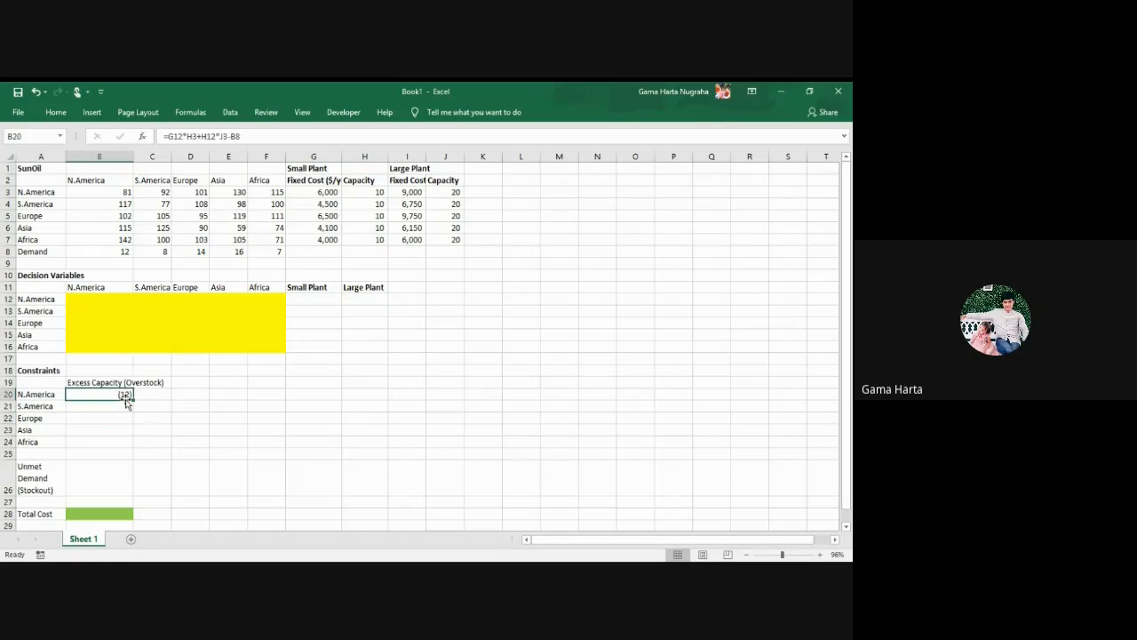
{"action": "left_click", "coordinate": [110, 405]}
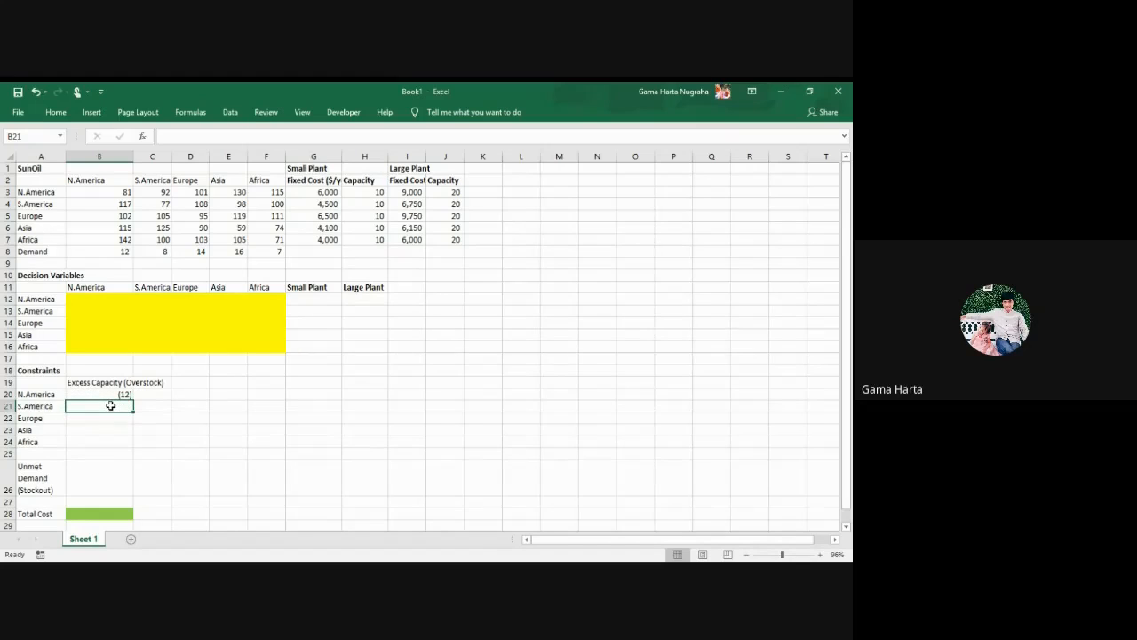
{"action": "left_click", "coordinate": [101, 391]}
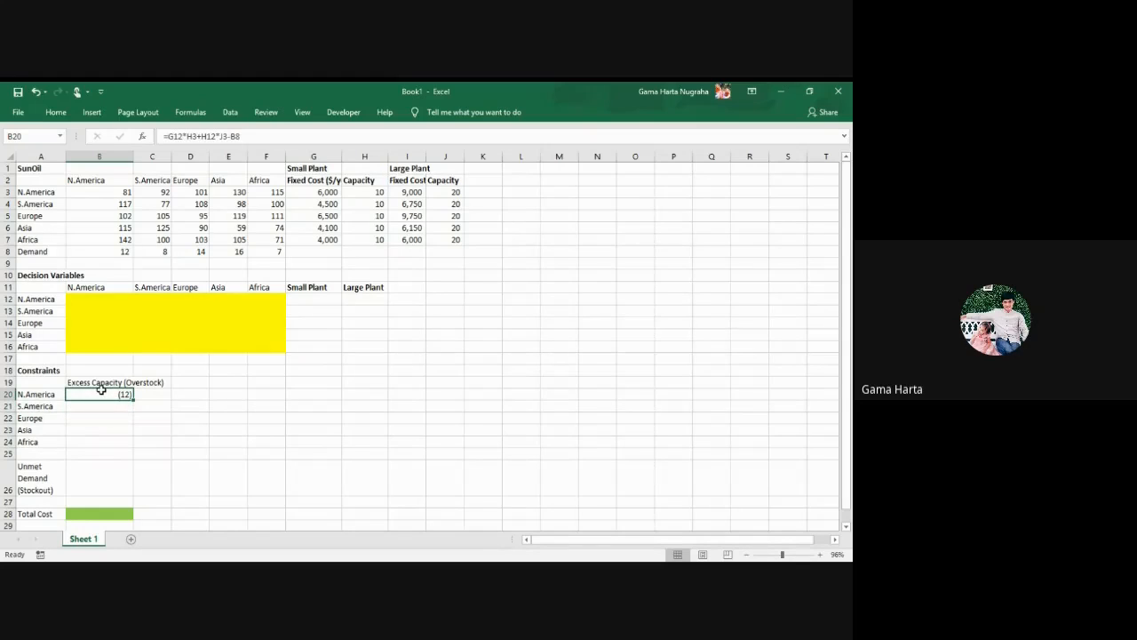
Try to make the capacity references H3 and J3 absolute in the B20 formula as $H$3 and $J$3
{"action": "double_click", "coordinate": [101, 391]}
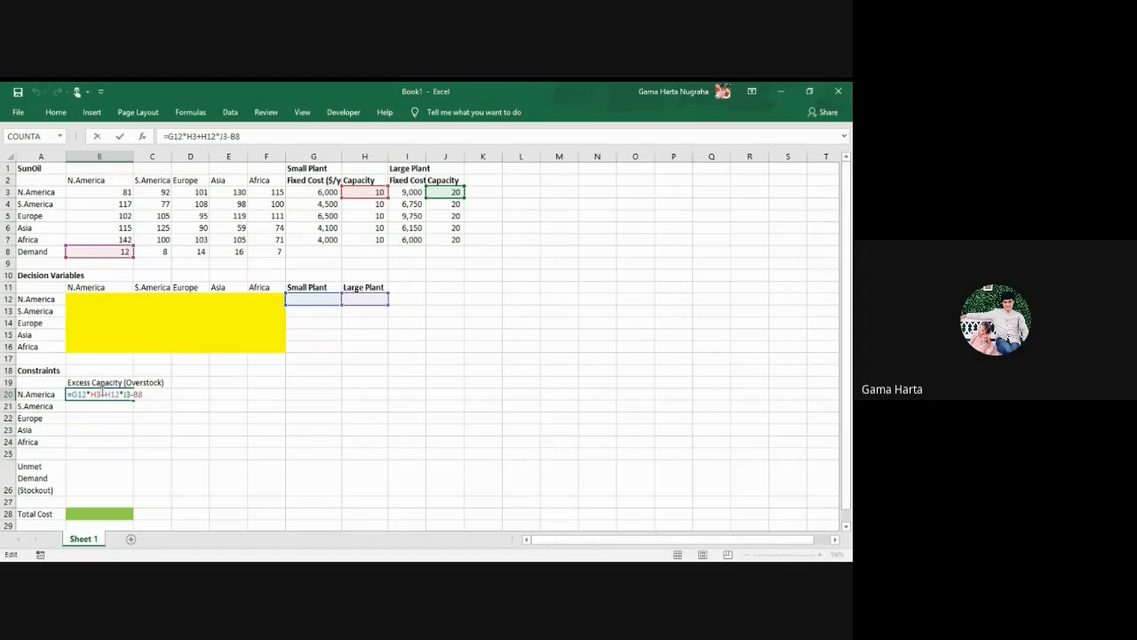
{"action": "left_click", "coordinate": [92, 393]}
{"action": "key", "text": "F4"}
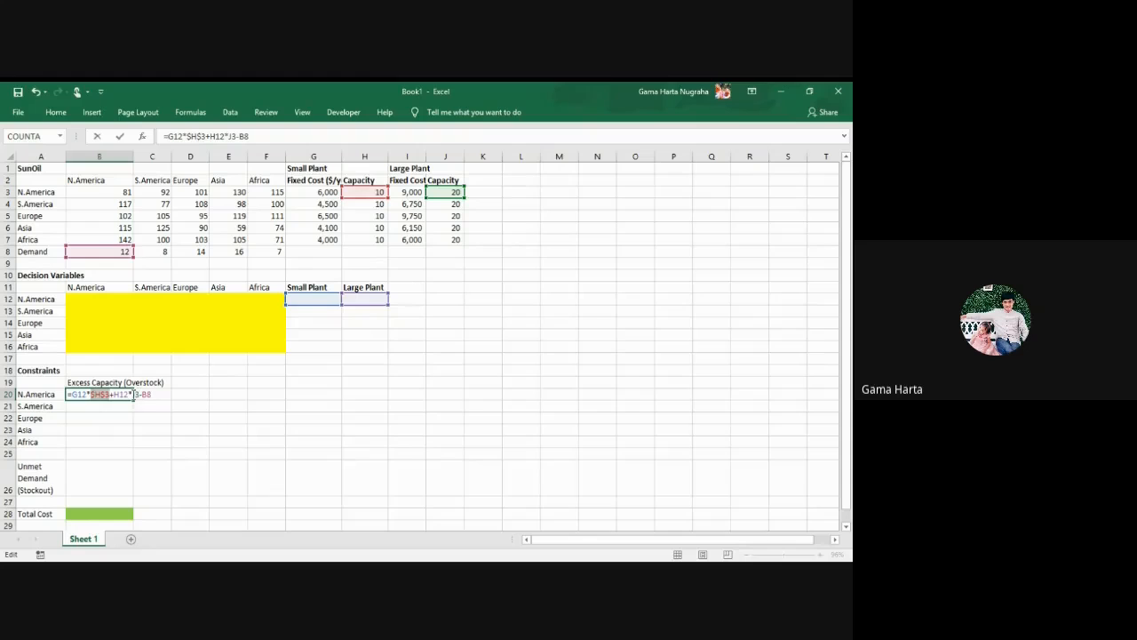
{"action": "left_click", "coordinate": [135, 393]}
{"action": "key", "text": "F4"}
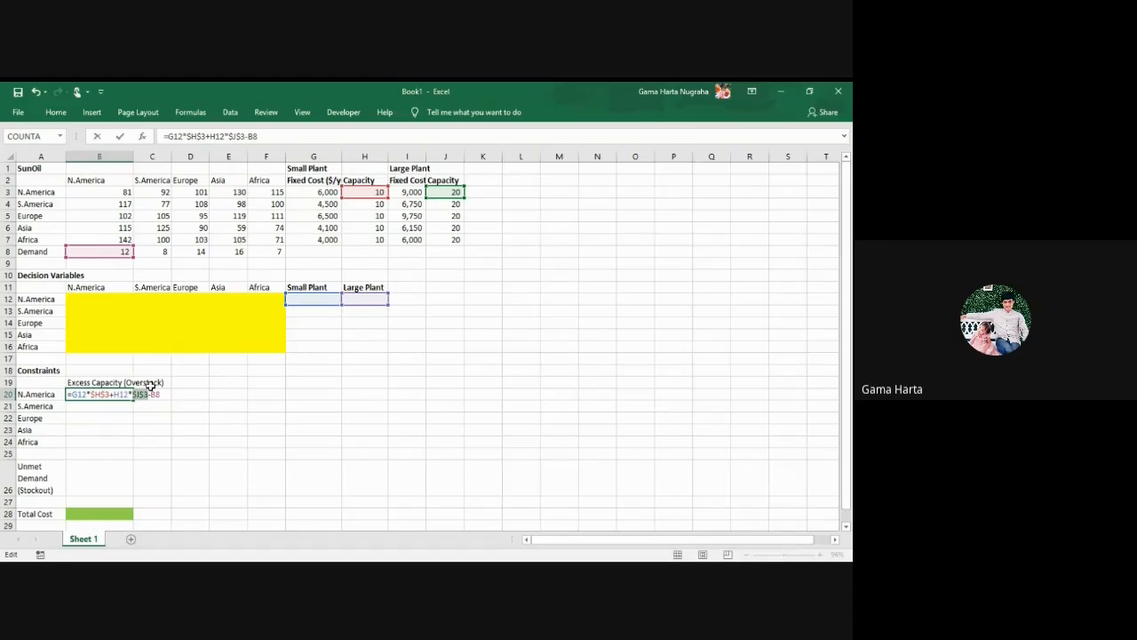
{"action": "key", "text": "alt+Tab"}
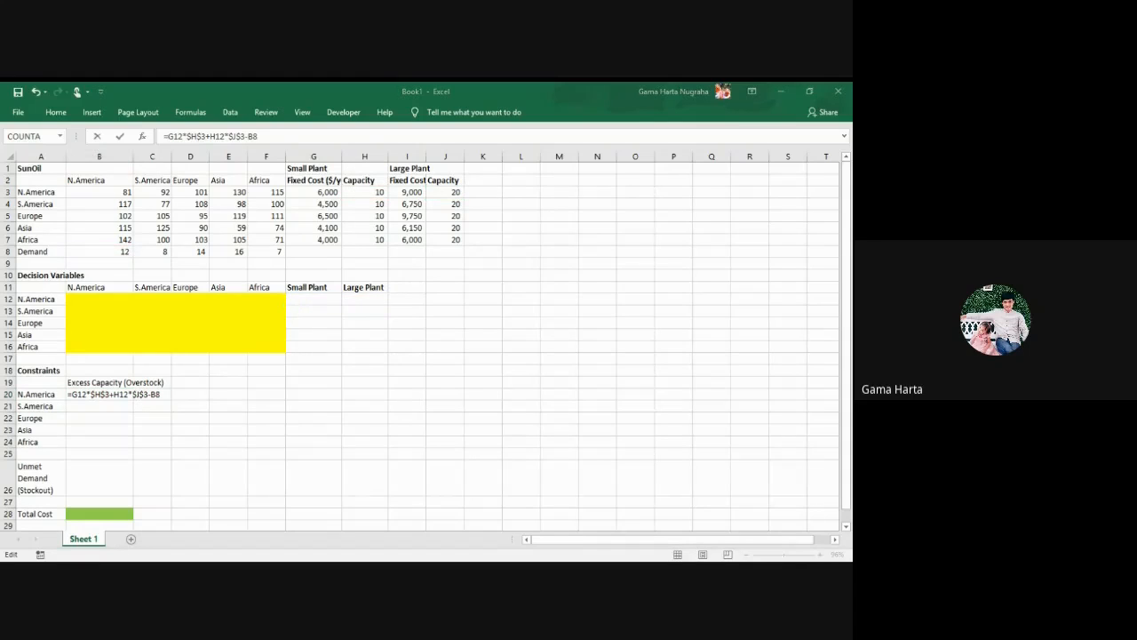
{"action": "key", "text": "alt+Tab"}
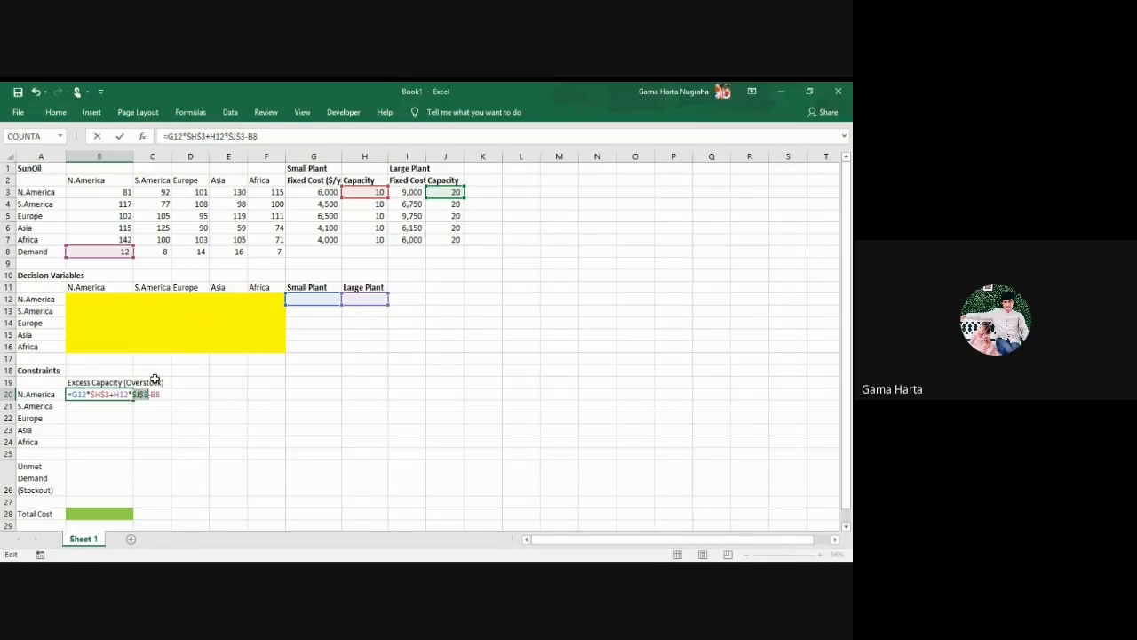
{"action": "key", "text": "Escape"}
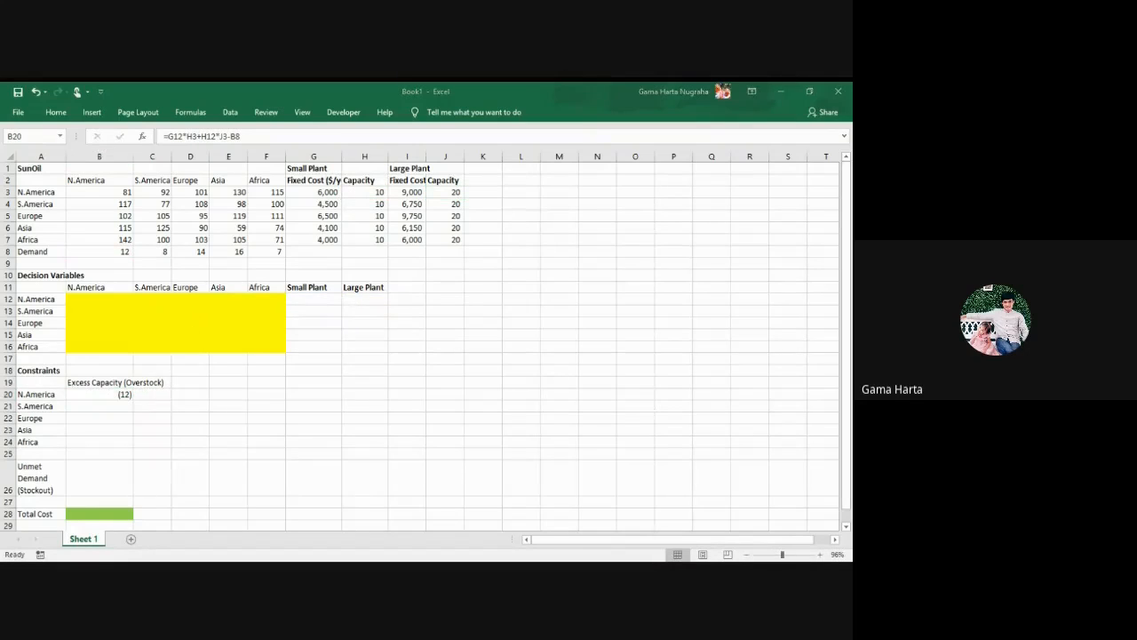
{"action": "left_click", "coordinate": [113, 522]}
{"action": "key", "text": "F2"}
{"action": "key", "text": "Escape"}
Replace the subtracted demand reference B8 in the B20 formula with a SUM of North America's shipments B12:F12
{"action": "left_click", "coordinate": [132, 398]}
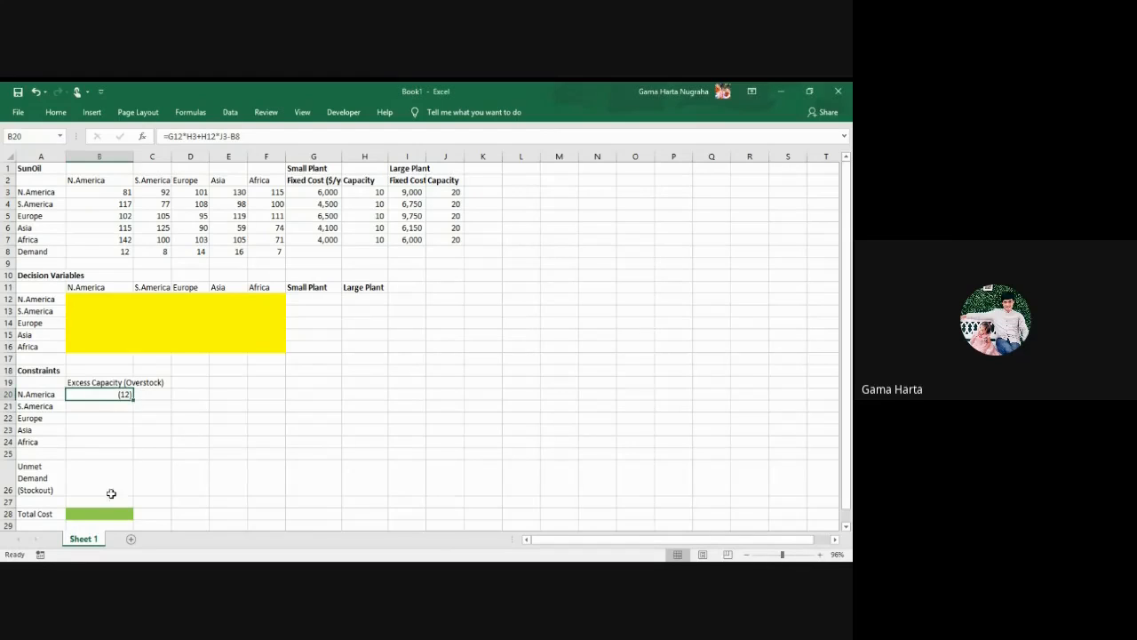
{"action": "double_click", "coordinate": [112, 394]}
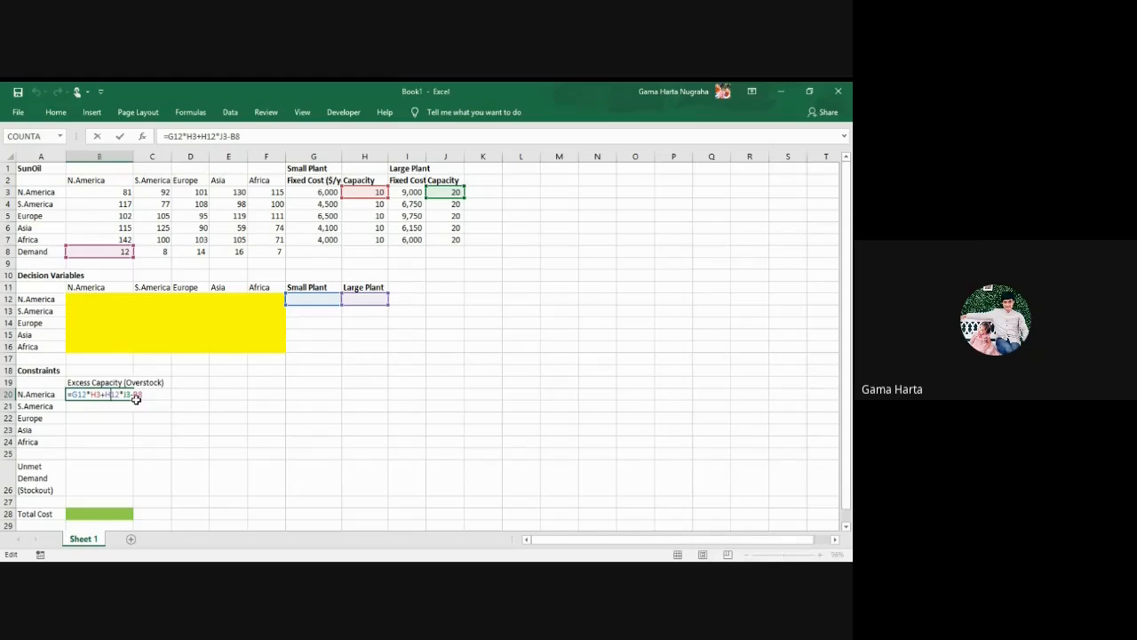
{"action": "left_click_drag", "start_coordinate": [135, 395], "coordinate": [161, 395]}
{"action": "key", "text": "BackSpace"}
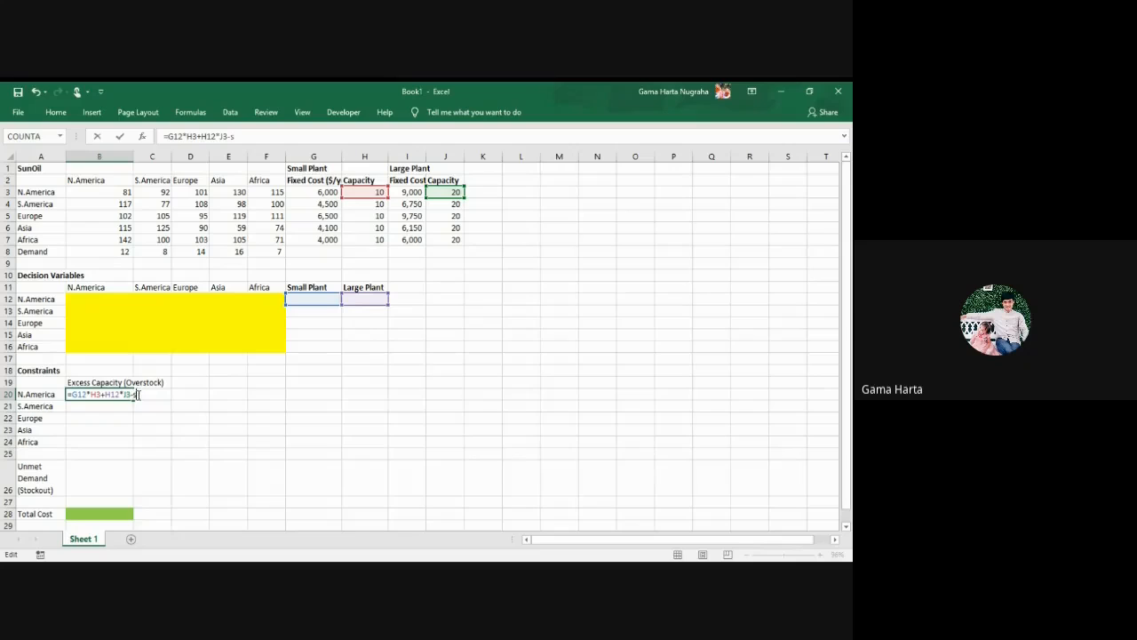
{"action": "type", "text": "sum"}
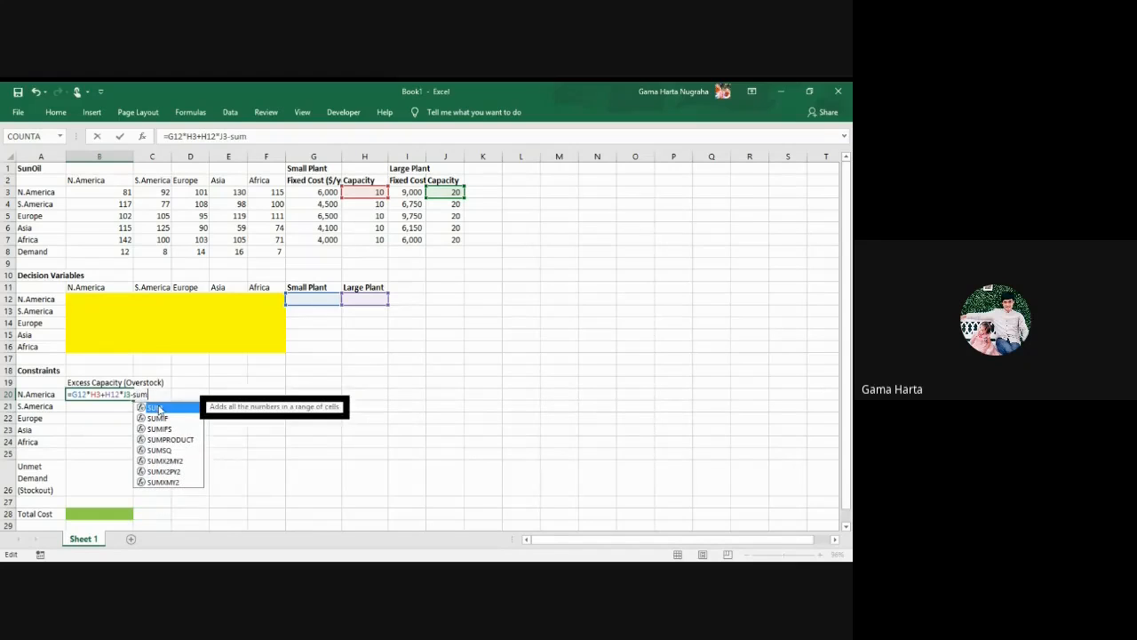
{"action": "key", "text": "Tab"}
{"action": "left_click", "coordinate": [97, 299]}
{"action": "left_click_drag", "start_coordinate": [96, 298], "coordinate": [267, 299]}
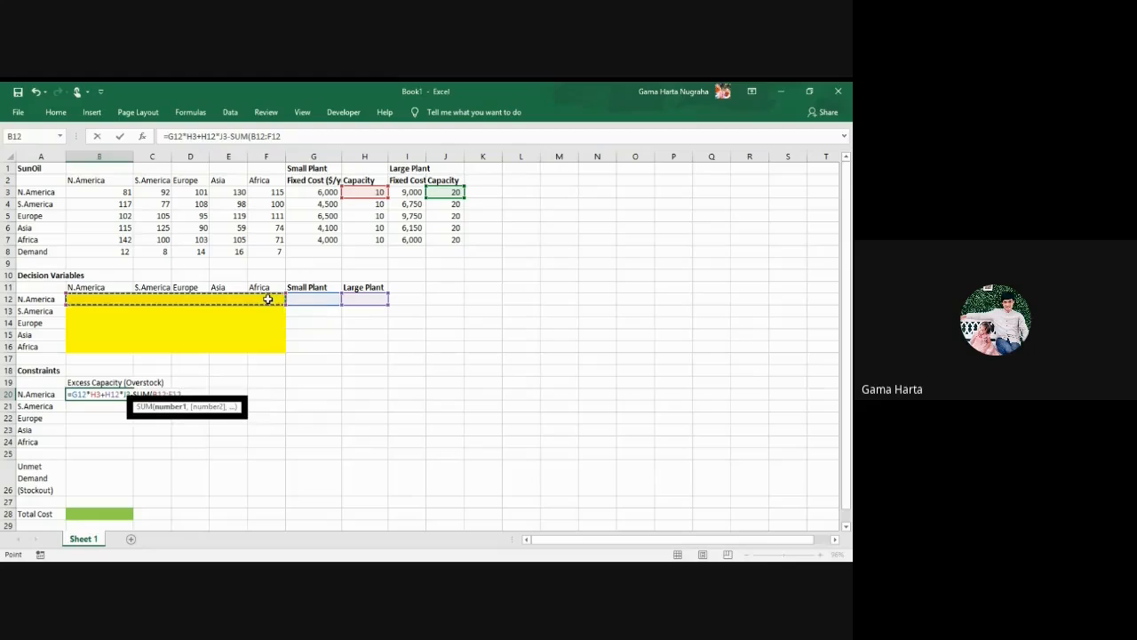
{"action": "left_click", "coordinate": [190, 393]}
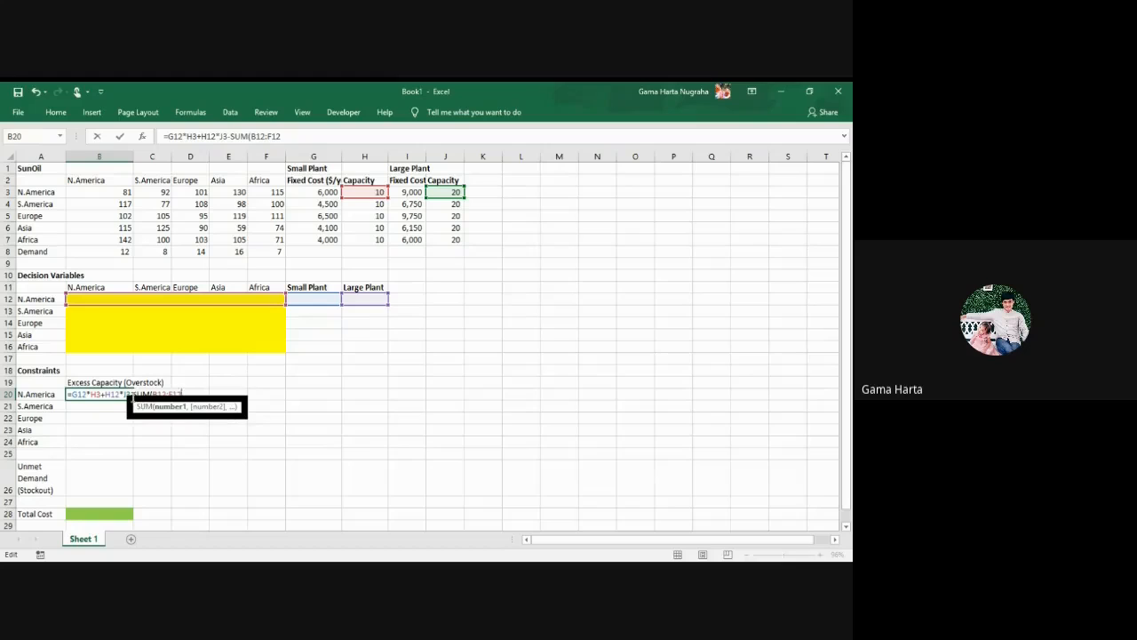
{"action": "left_click", "coordinate": [93, 393]}
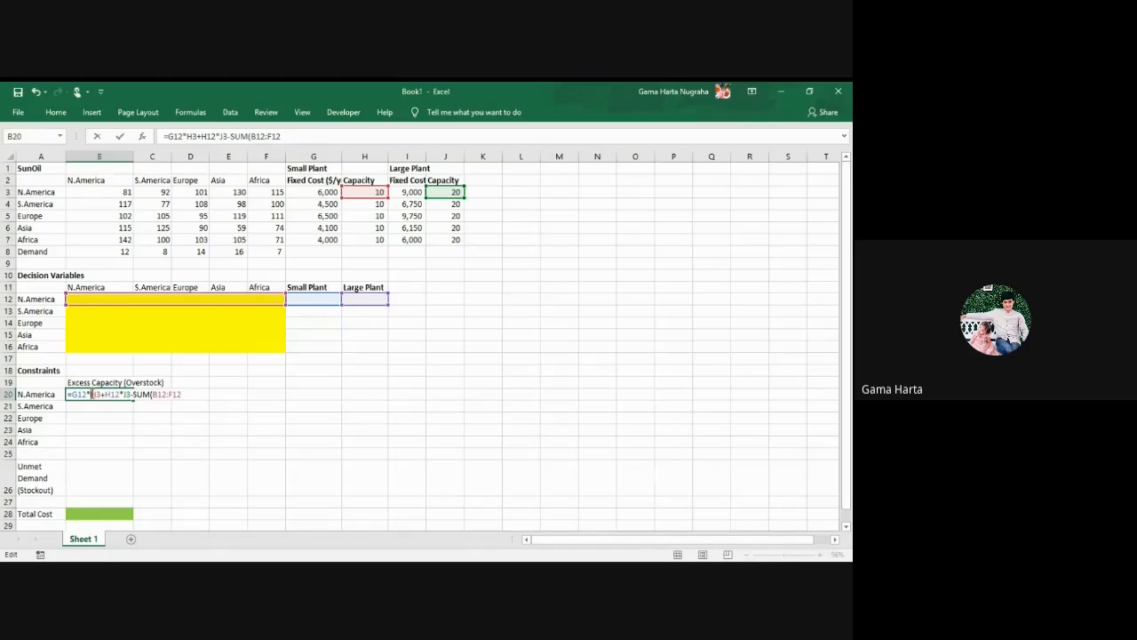
Make the small plant capacity reference H3 absolute in the N.America excess capacity formula in B20
{"action": "key", "text": "F4"}
{"action": "left_click", "coordinate": [130, 394]}
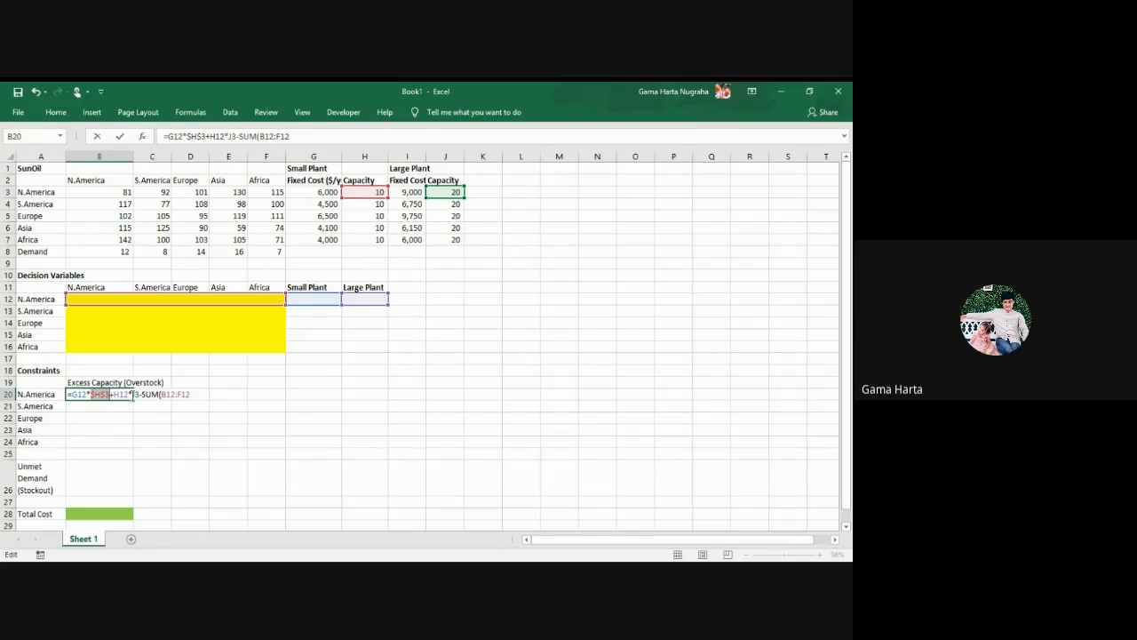
{"action": "key", "text": "F4"}
{"action": "left_click_drag", "start_coordinate": [209, 394], "coordinate": [213, 394]}
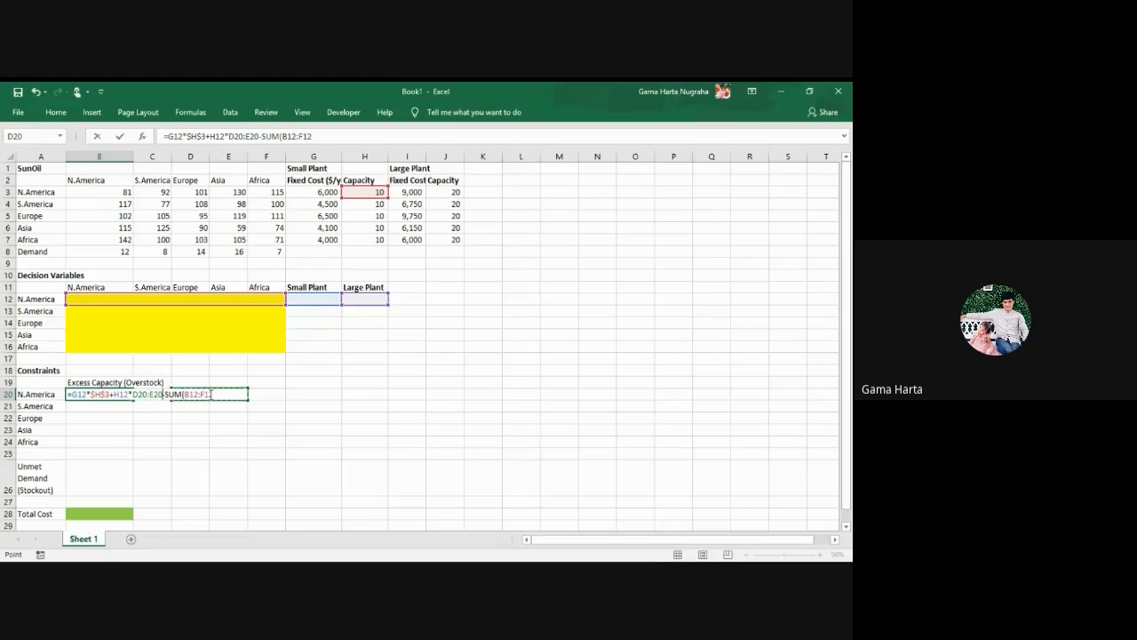
{"action": "left_click", "coordinate": [136, 393]}
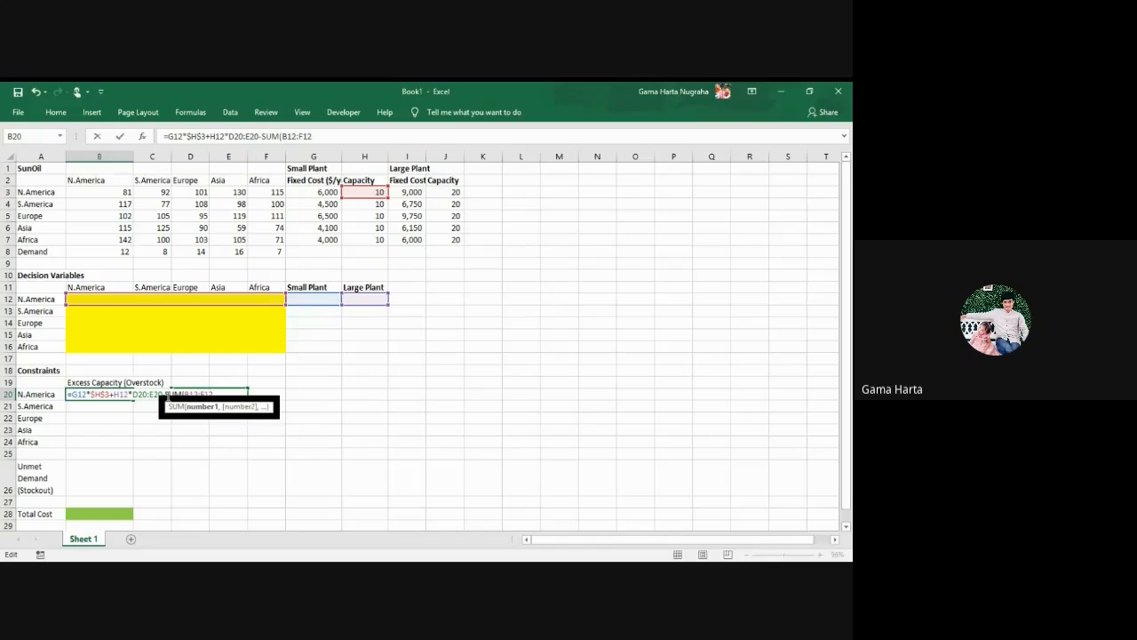
{"action": "key", "text": "ctrl+z"}
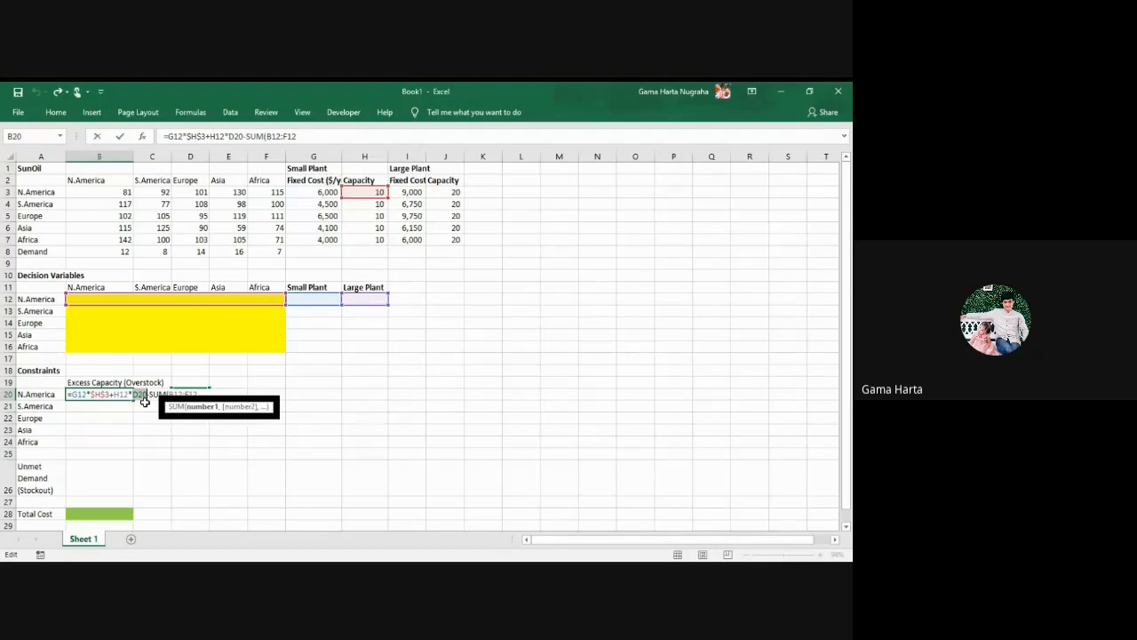
{"action": "key", "text": "ctrl+y"}
{"action": "key", "text": "ctrl+z"}
{"action": "left_click", "coordinate": [146, 393]}
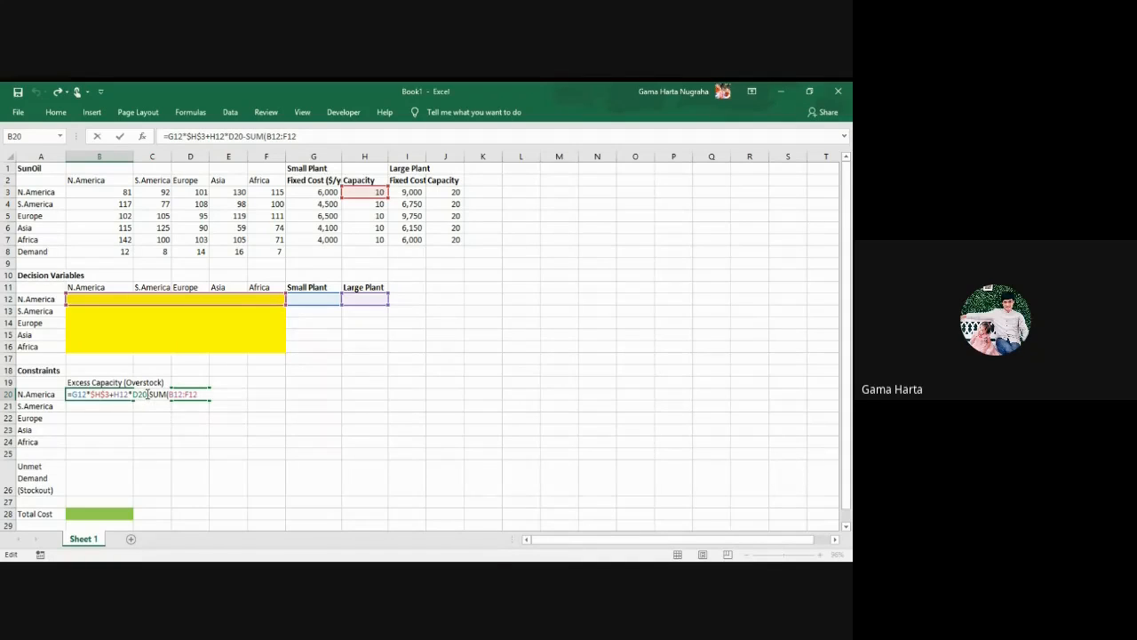
{"action": "key", "text": "BackSpace"}
{"action": "key", "text": "BackSpace"}
{"action": "key", "text": "BackSpace"}
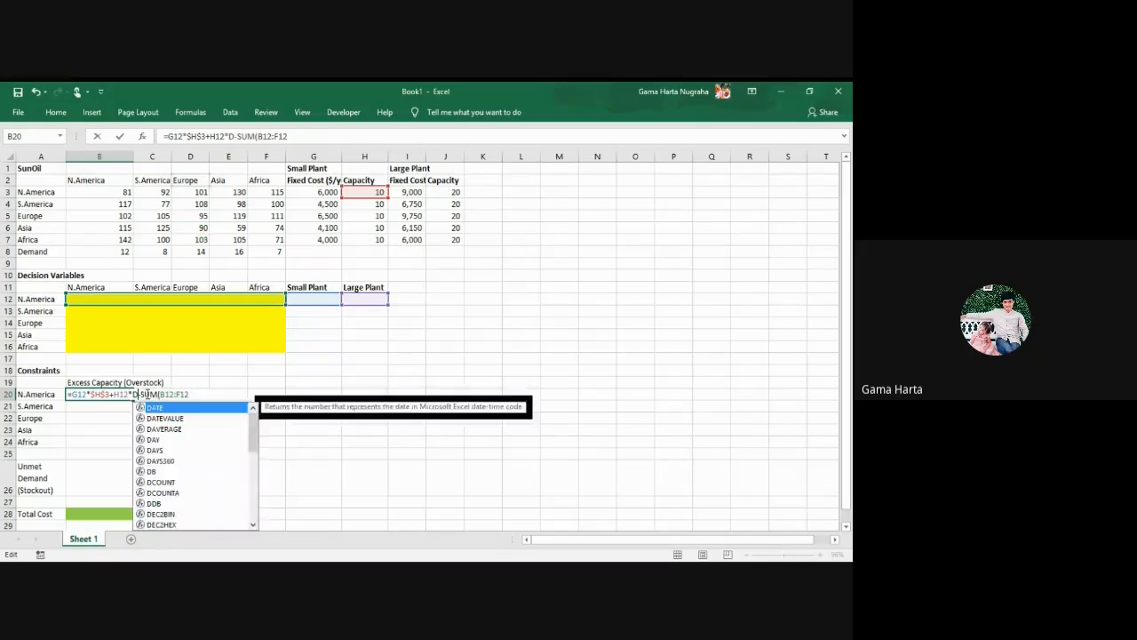
{"action": "left_click", "coordinate": [443, 191]}
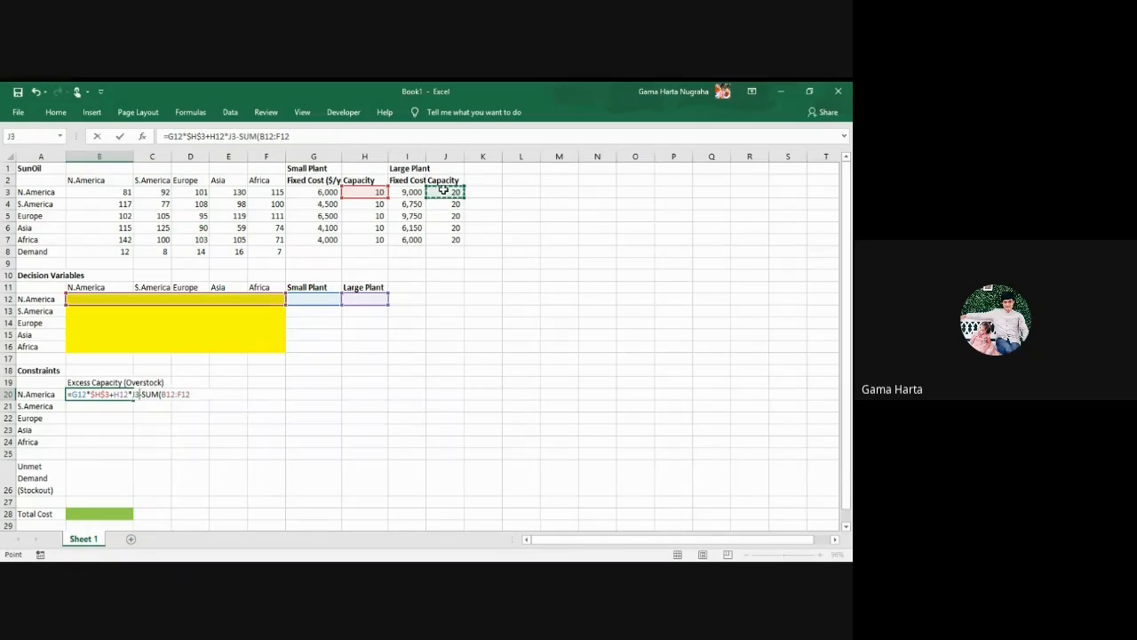
Try to enter the B20 formula with its SUM left unclosed, and decline the proposed correction
{"action": "left_click", "coordinate": [195, 394]}
{"action": "key", "text": "Return"}
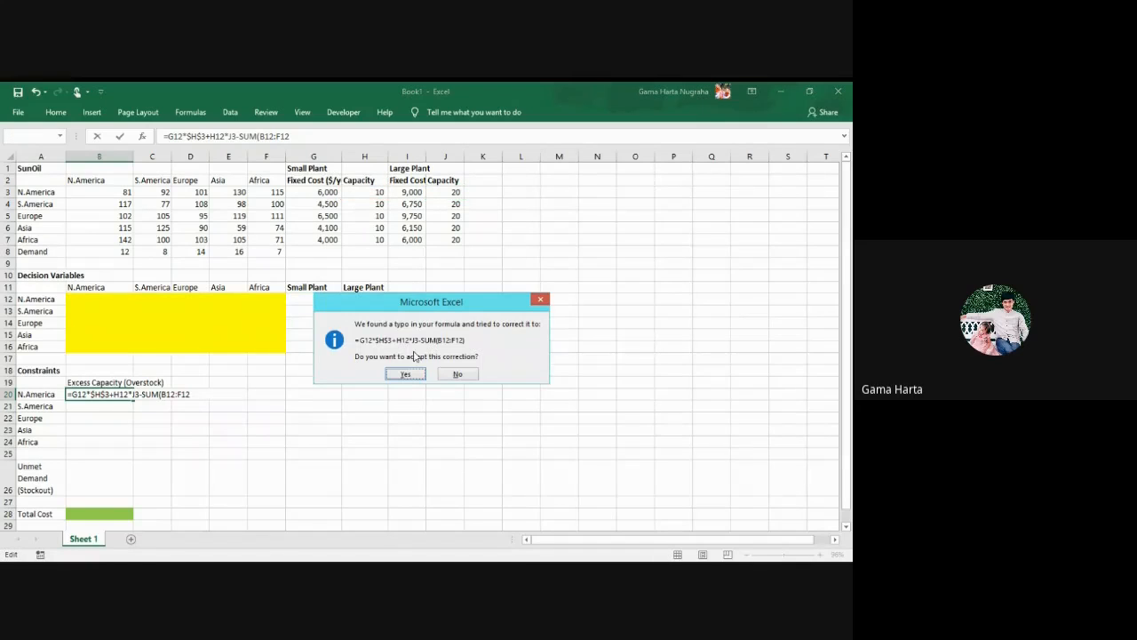
{"action": "left_click", "coordinate": [456, 377]}
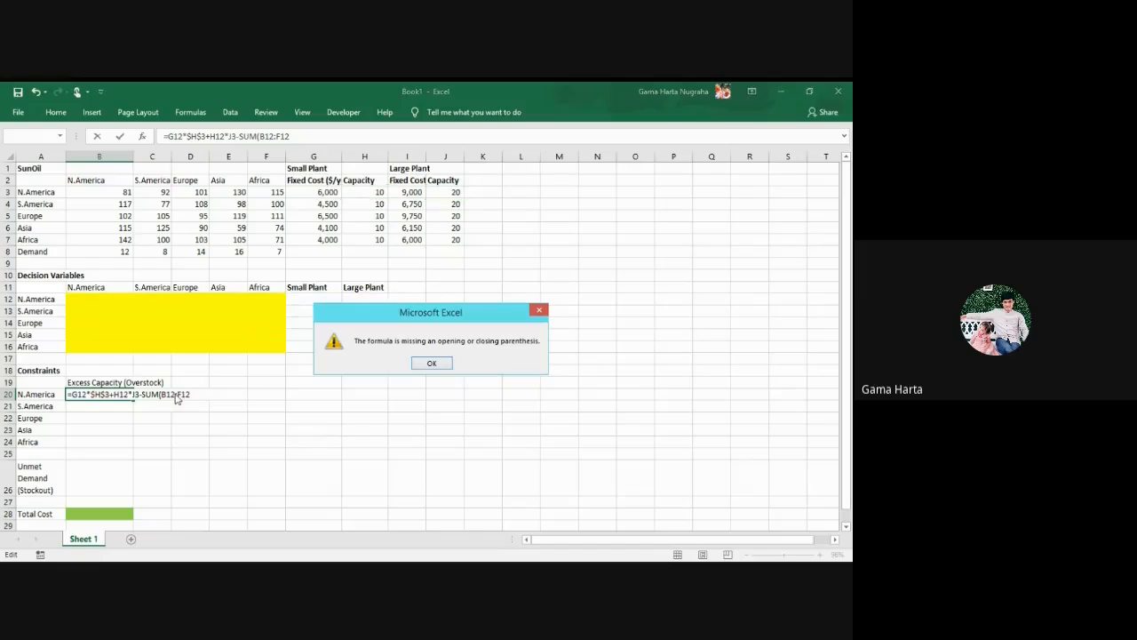
{"action": "left_click", "coordinate": [423, 362]}
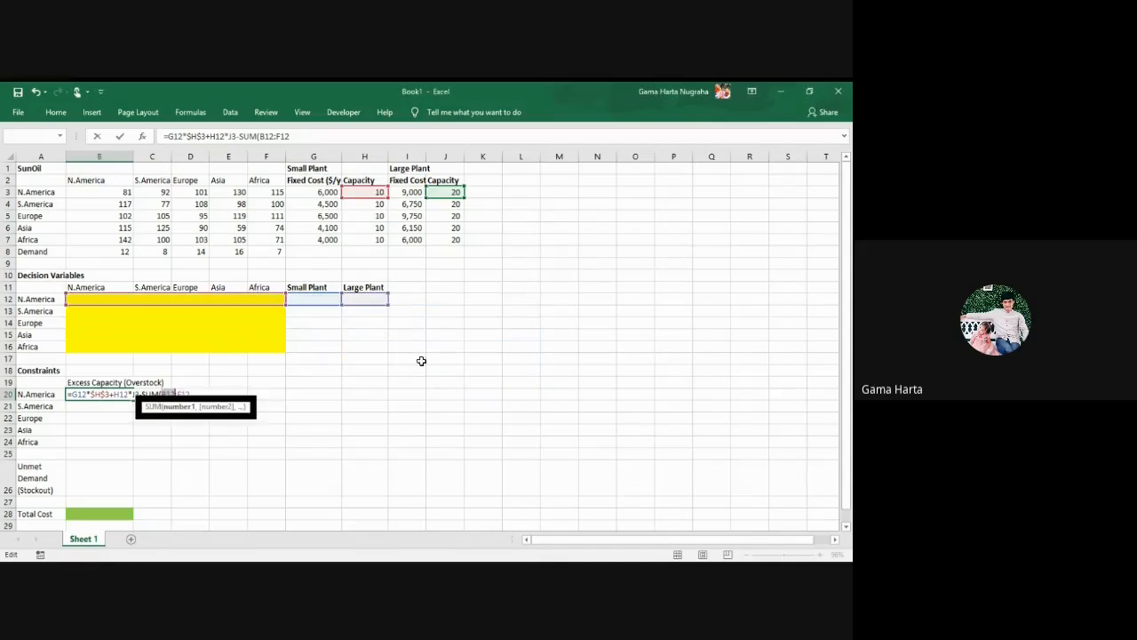
Make J3 absolute and close the SUM parenthesis so B20 contains =G12*$H$3+H12*$J$3-SUM(B12:F12)
{"action": "left_click", "coordinate": [132, 393]}
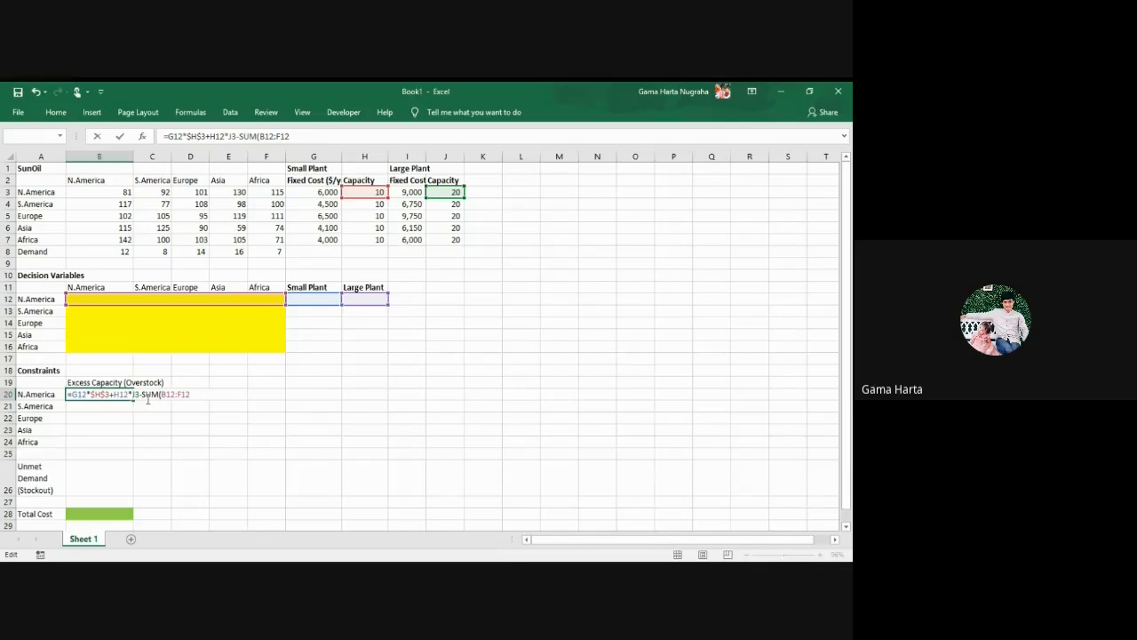
{"action": "key", "text": "F4"}
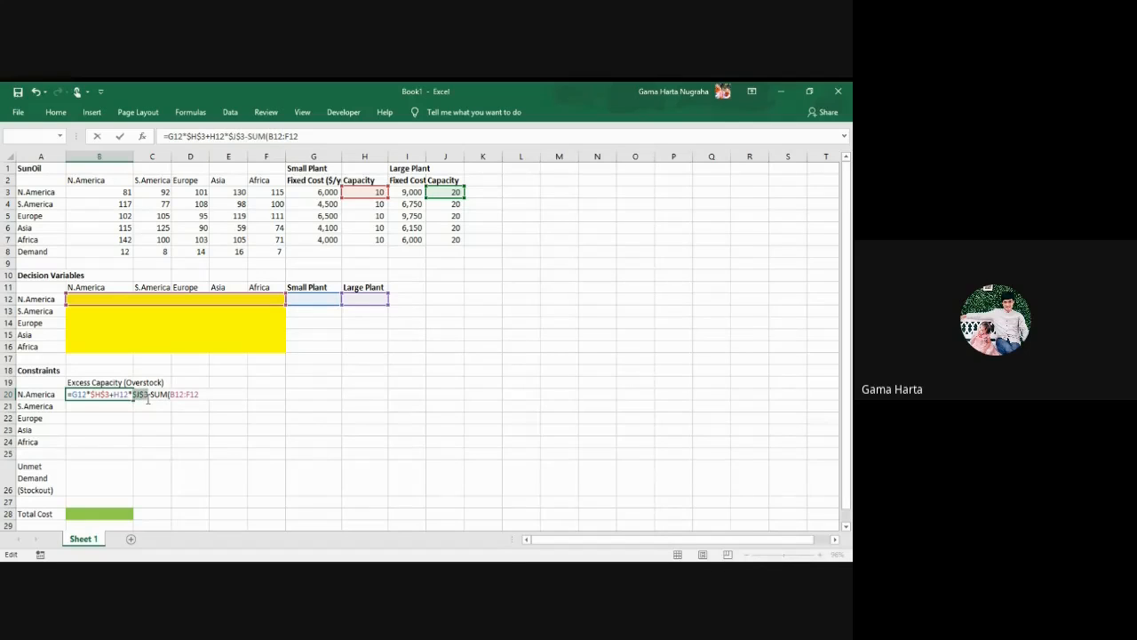
{"action": "left_click", "coordinate": [205, 396]}
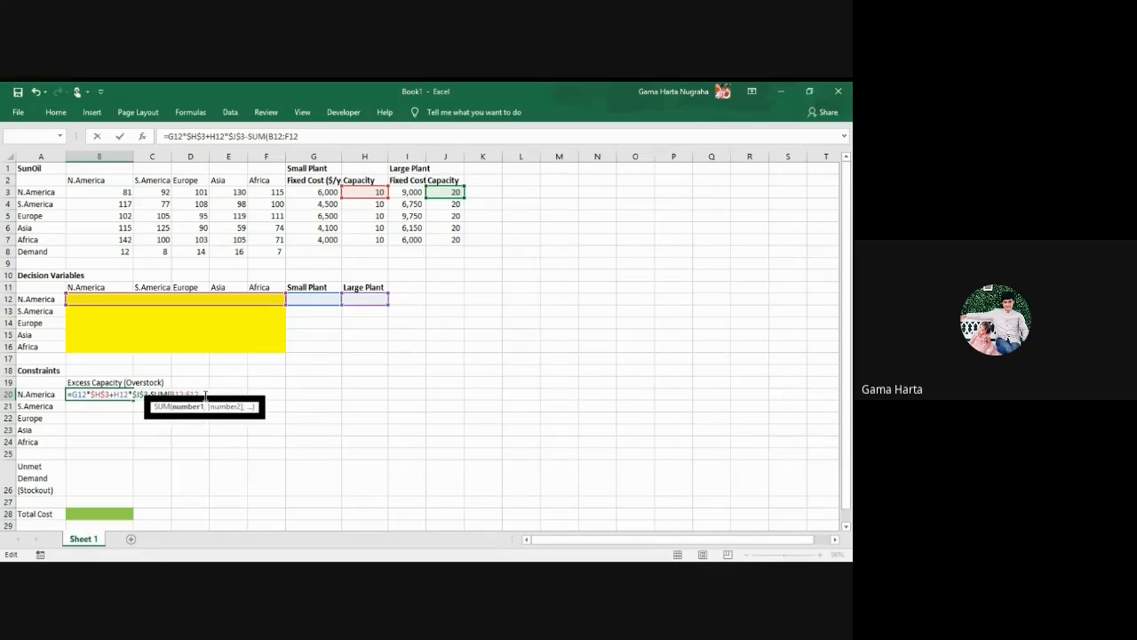
{"action": "type", "text": ")"}
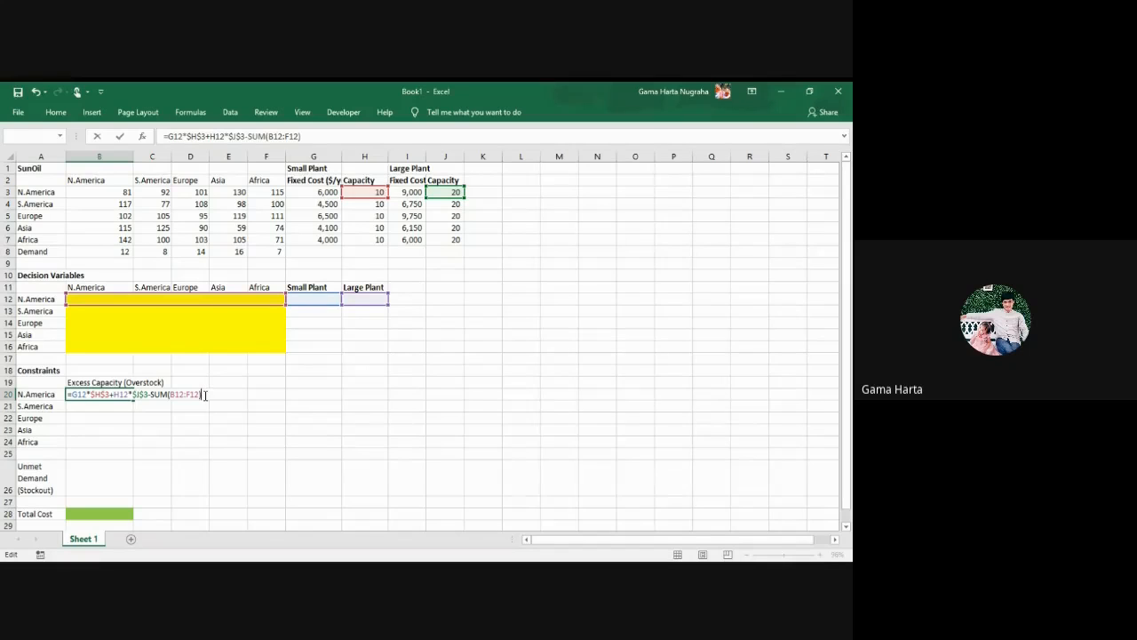
{"action": "key", "text": "Return"}
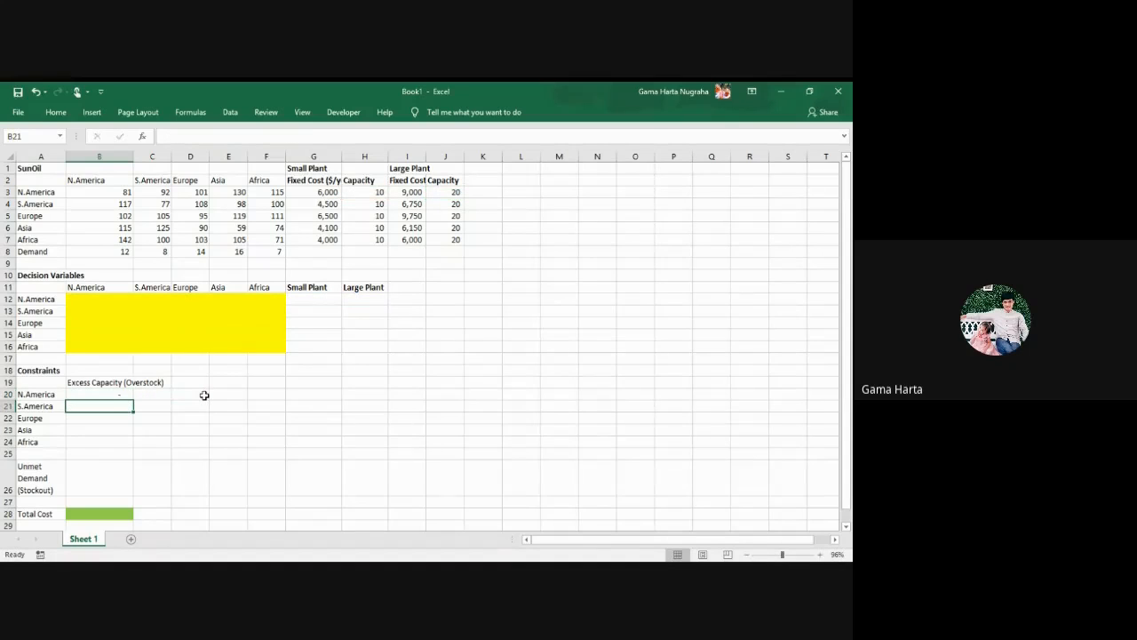
Fill the N.America excess capacity formula from B20 down through the Africa row in B24
{"action": "left_click", "coordinate": [129, 392]}
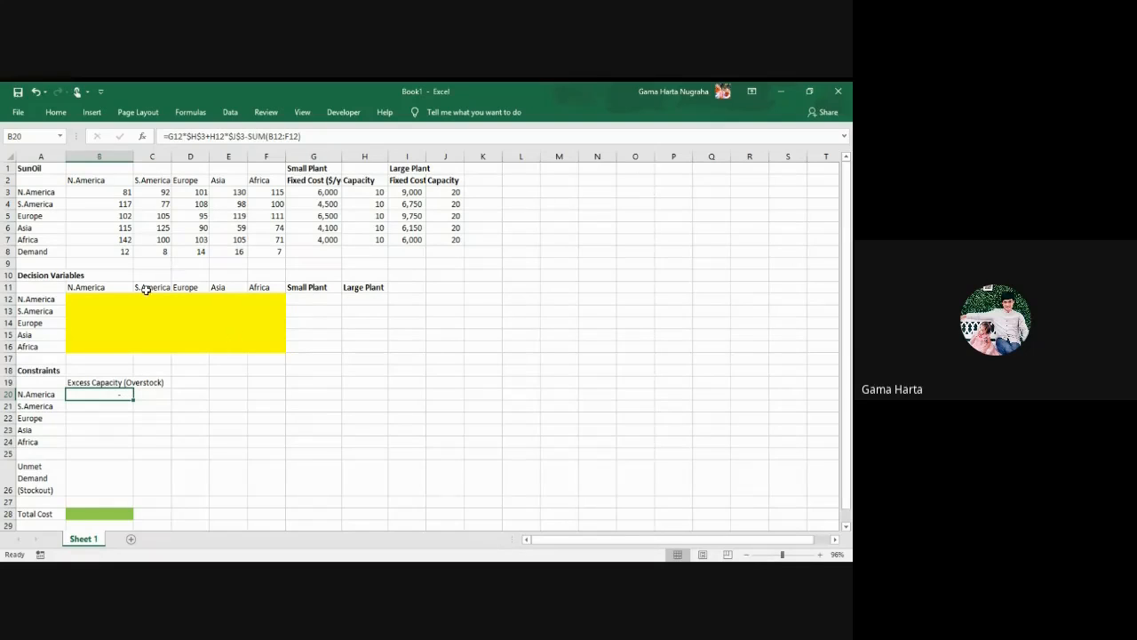
{"action": "left_click", "coordinate": [104, 301]}
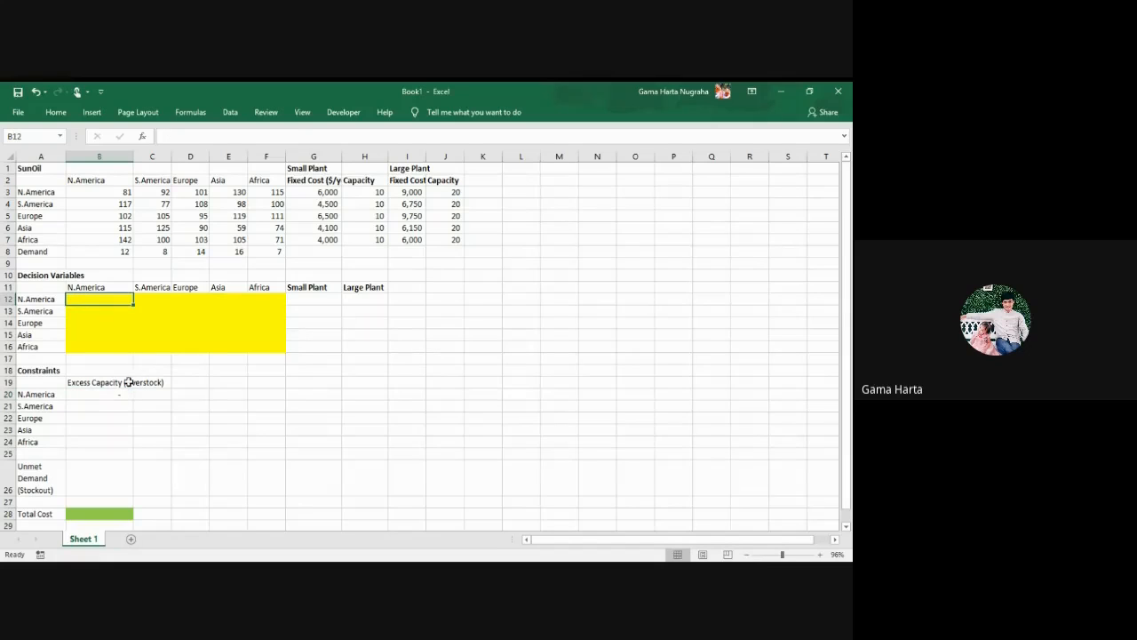
{"action": "left_click", "coordinate": [125, 392]}
{"action": "left_click_drag", "start_coordinate": [114, 309], "coordinate": [295, 308]}
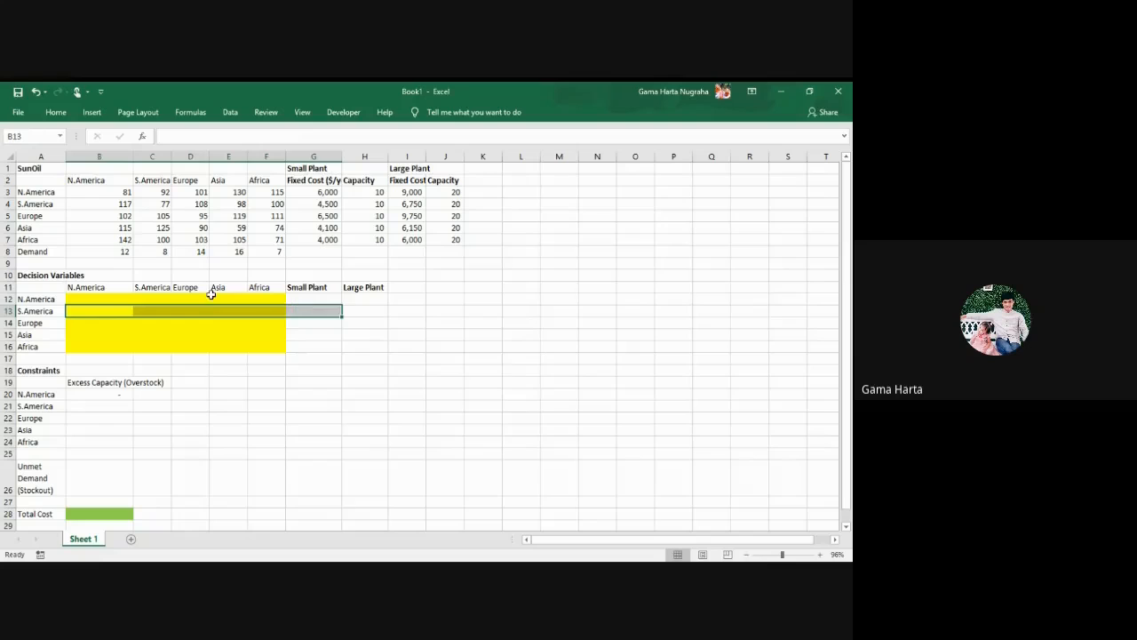
{"action": "left_click", "coordinate": [213, 295]}
{"action": "left_click_drag", "start_coordinate": [113, 299], "coordinate": [360, 302]}
{"action": "left_click", "coordinate": [112, 418]}
{"action": "left_click", "coordinate": [103, 397]}
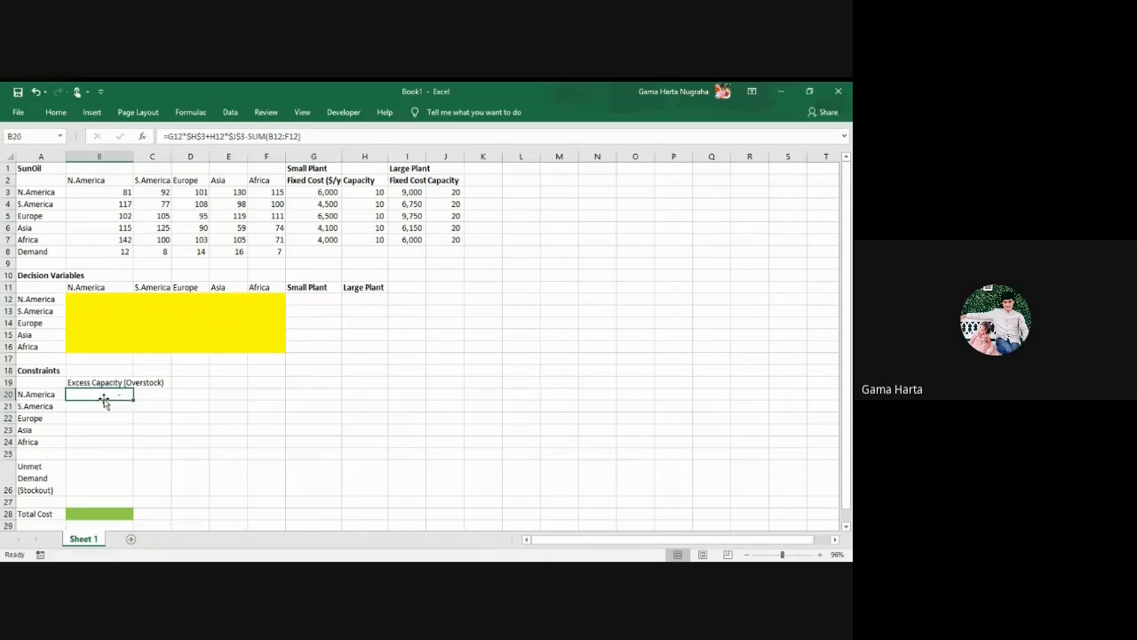
{"action": "left_click_drag", "start_coordinate": [133, 399], "coordinate": [135, 446]}
Check the cell references in the copied excess capacity formulas for S.America, Europe, Asia and Africa
{"action": "double_click", "coordinate": [107, 406]}
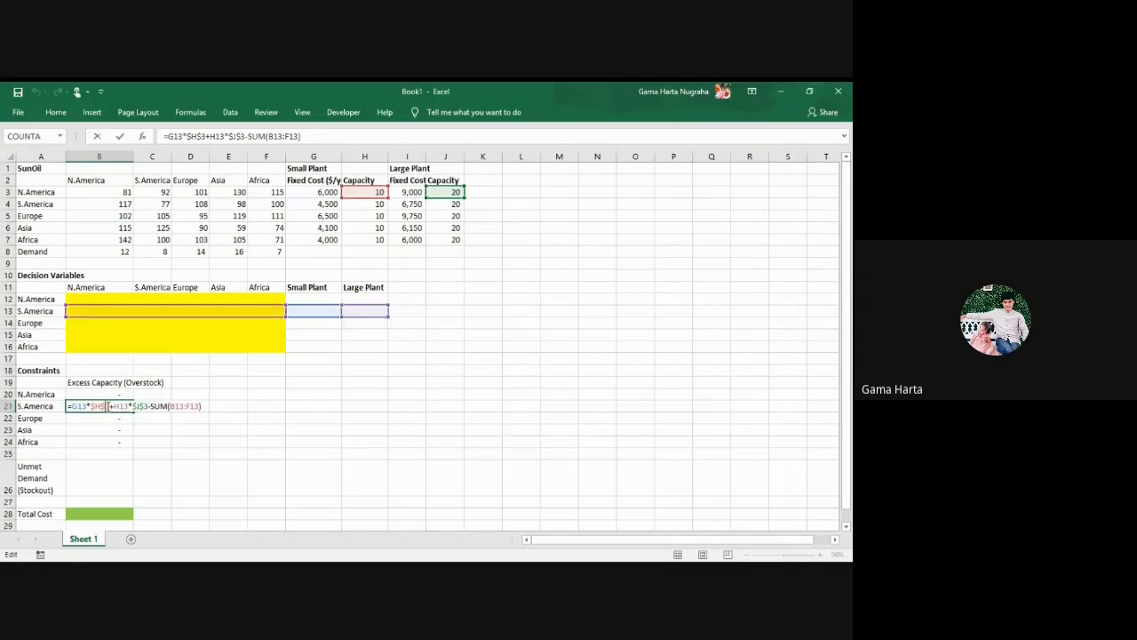
{"action": "left_click", "coordinate": [107, 418]}
{"action": "double_click", "coordinate": [106, 418]}
{"action": "left_click", "coordinate": [107, 429]}
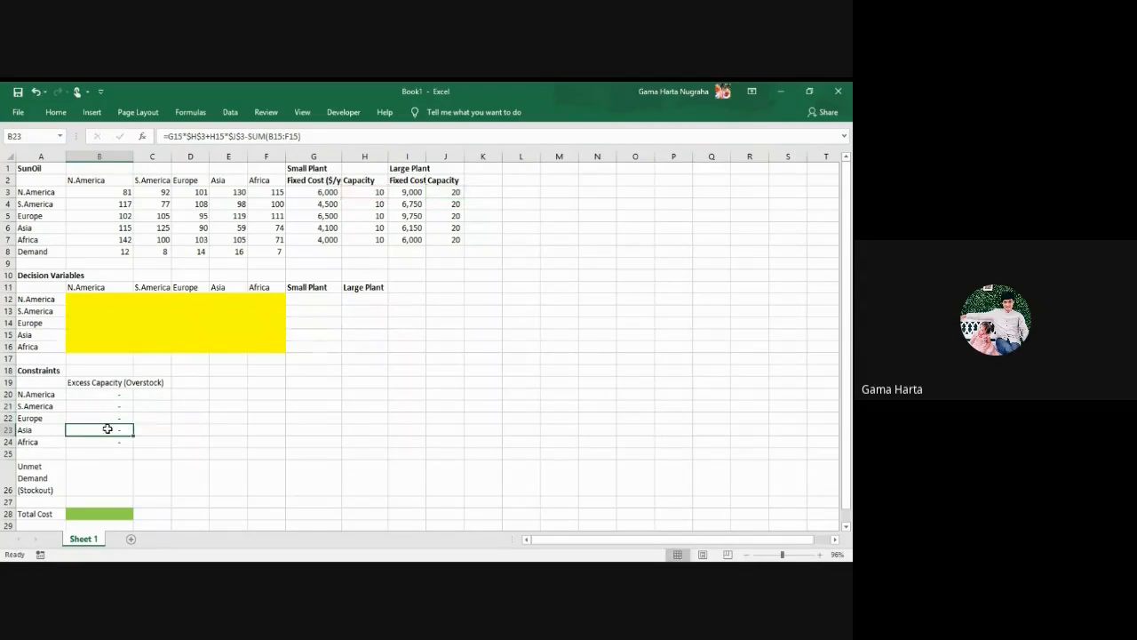
{"action": "double_click", "coordinate": [107, 429]}
{"action": "left_click", "coordinate": [108, 441]}
{"action": "key", "text": "ctrl+Up"}
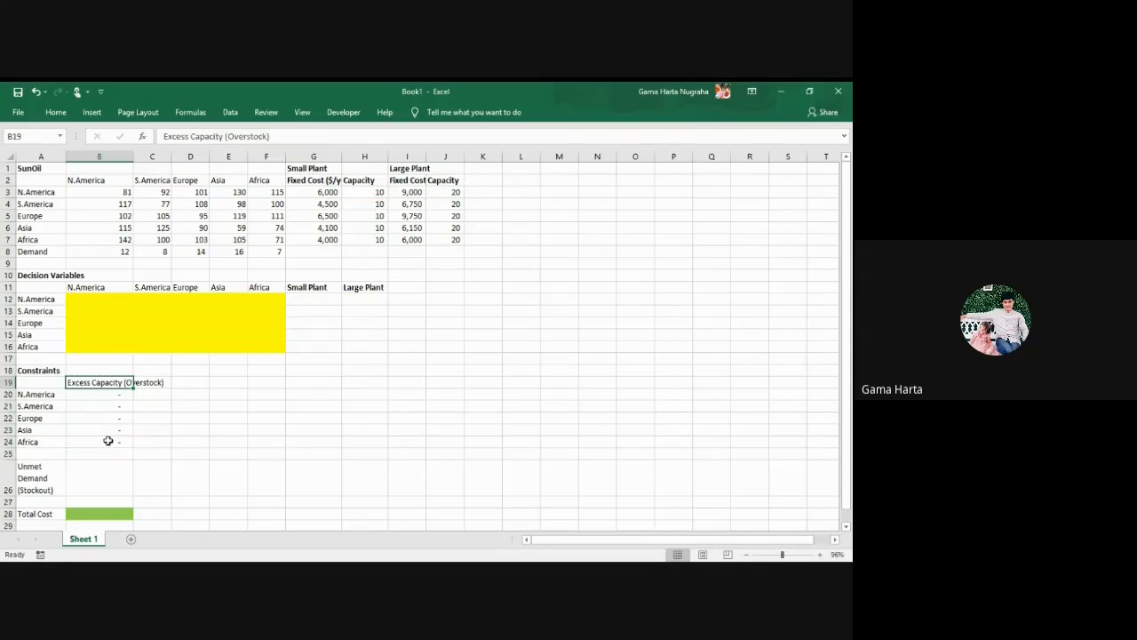
{"action": "double_click", "coordinate": [107, 441]}
{"action": "key", "text": "Return"}
{"action": "left_click", "coordinate": [446, 379]}
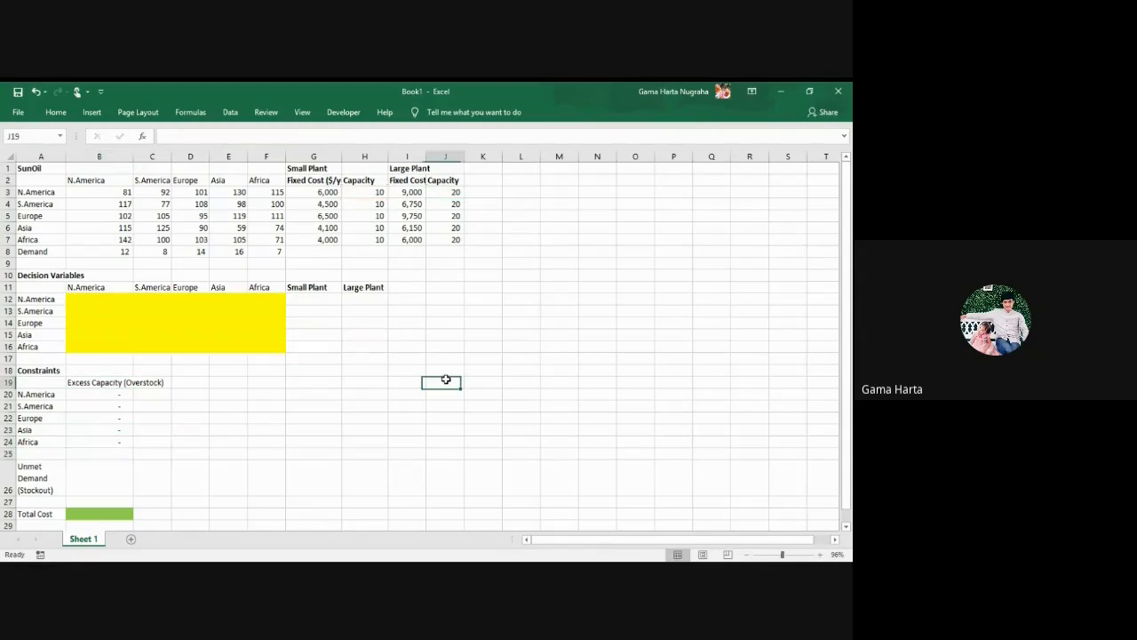
{"action": "left_click", "coordinate": [106, 469]}
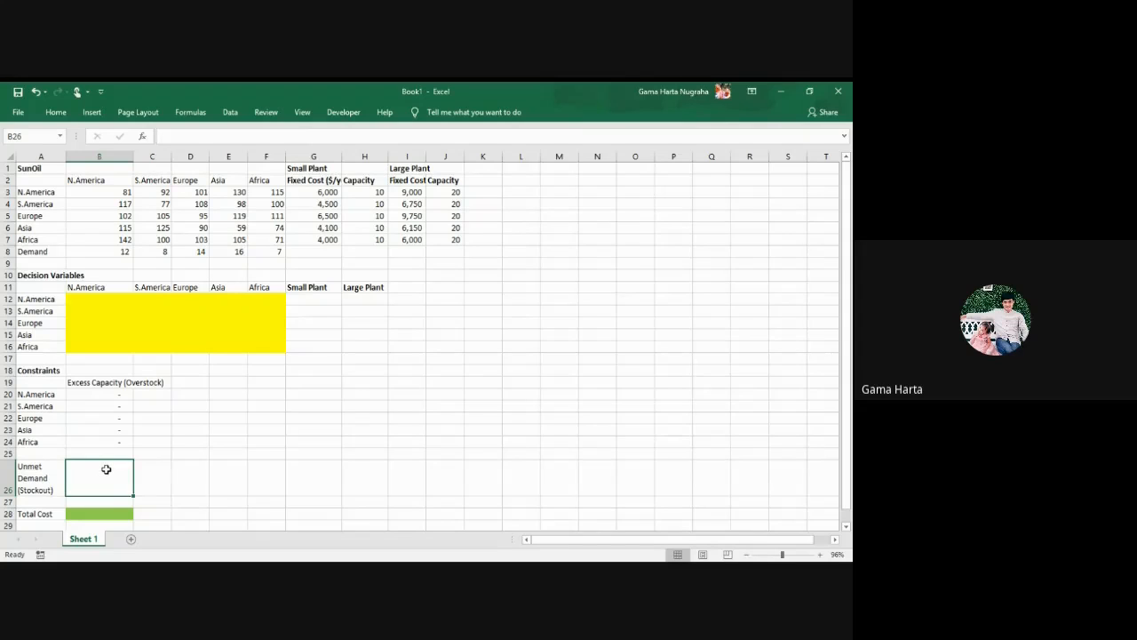
{"action": "key", "text": "alt+Tab"}
{"action": "key", "text": "ctrl+v"}
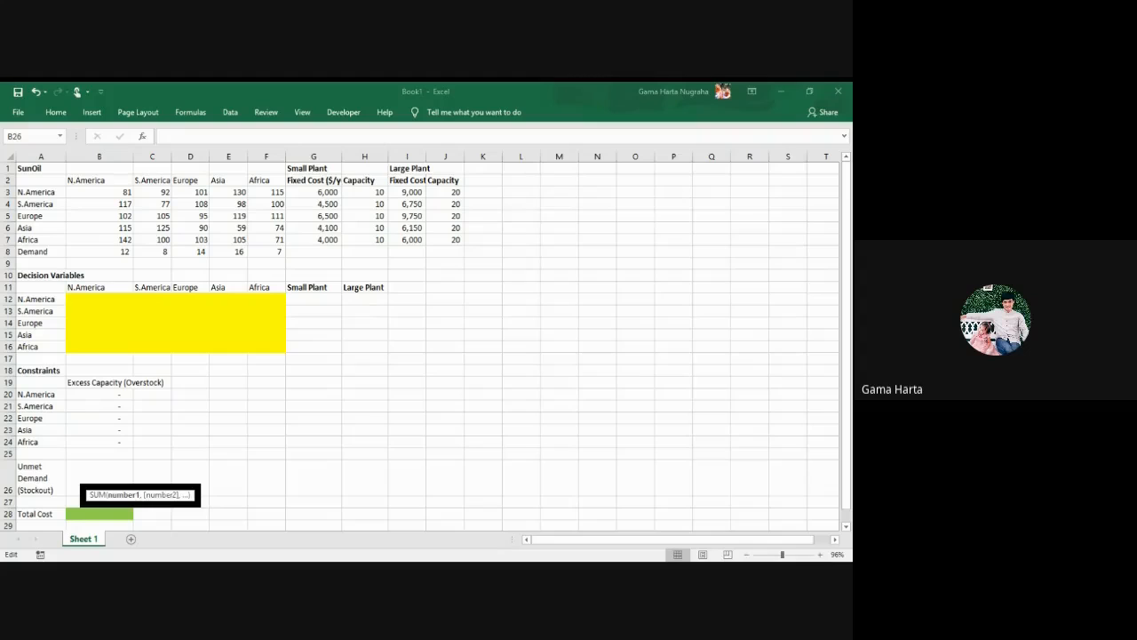
{"action": "key", "text": "Escape"}
{"action": "left_click", "coordinate": [108, 487]}
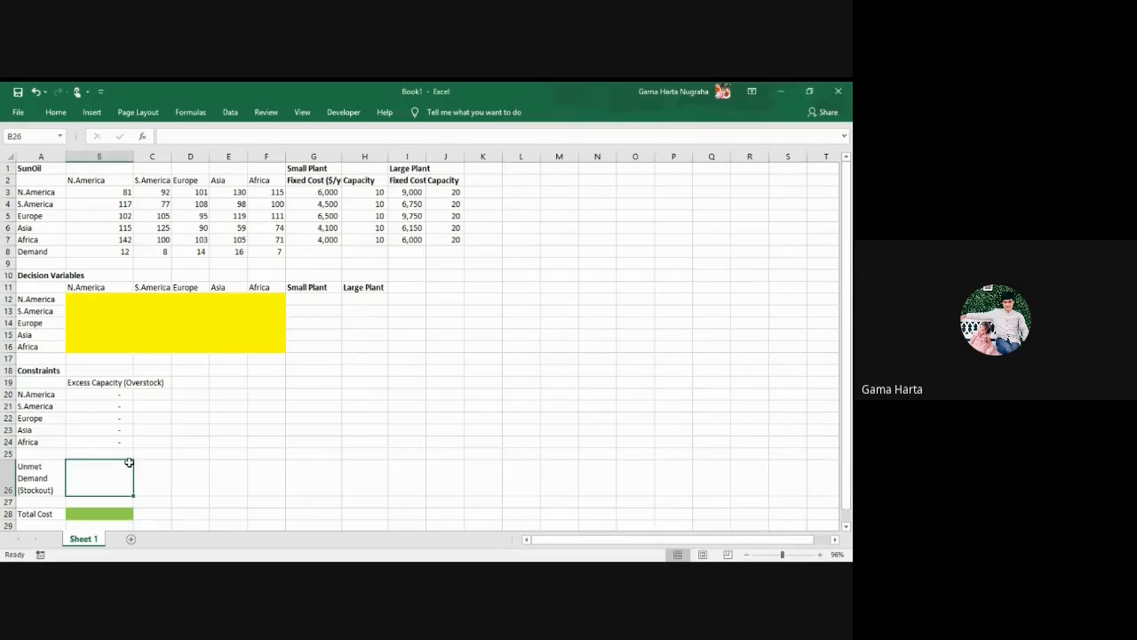
Examine the demand row, the decision variable columns and the empty unmet demand cells B26:F26 that relate to them
{"action": "left_click", "coordinate": [106, 286]}
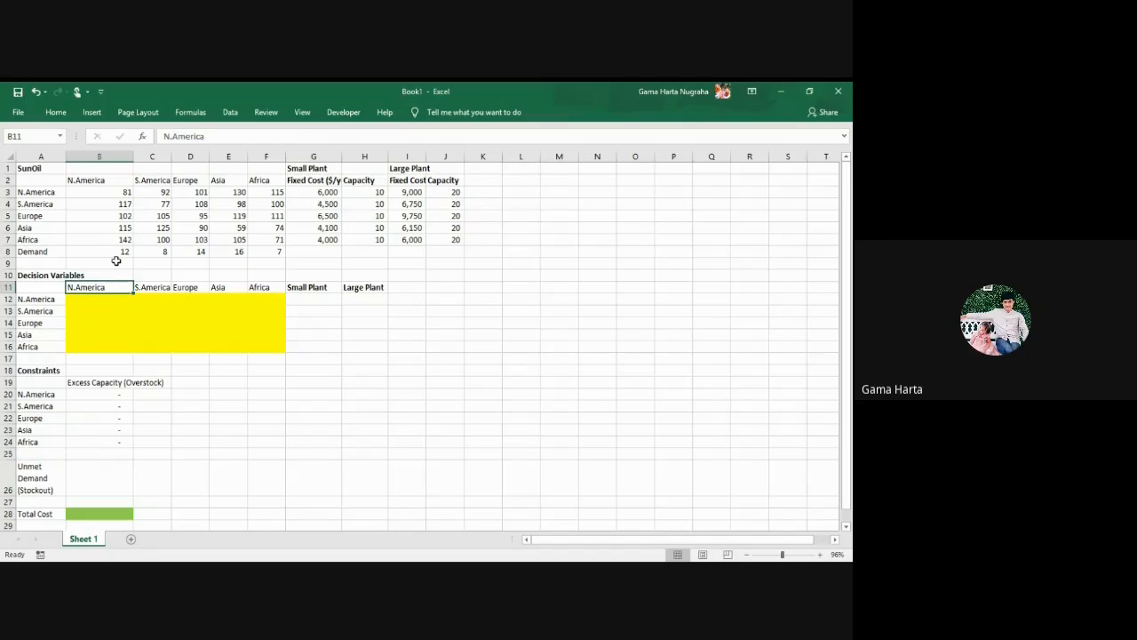
{"action": "left_click", "coordinate": [117, 252]}
{"action": "left_click", "coordinate": [119, 286]}
{"action": "left_click", "coordinate": [103, 300]}
{"action": "left_click_drag", "start_coordinate": [103, 301], "coordinate": [103, 347]}
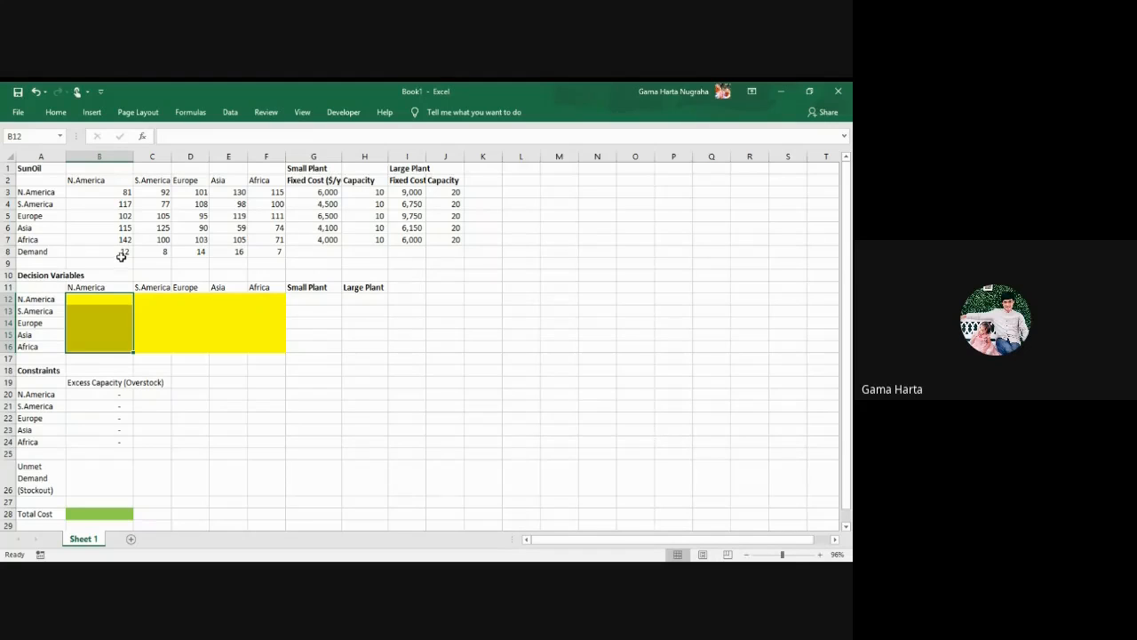
{"action": "left_click", "coordinate": [103, 252]}
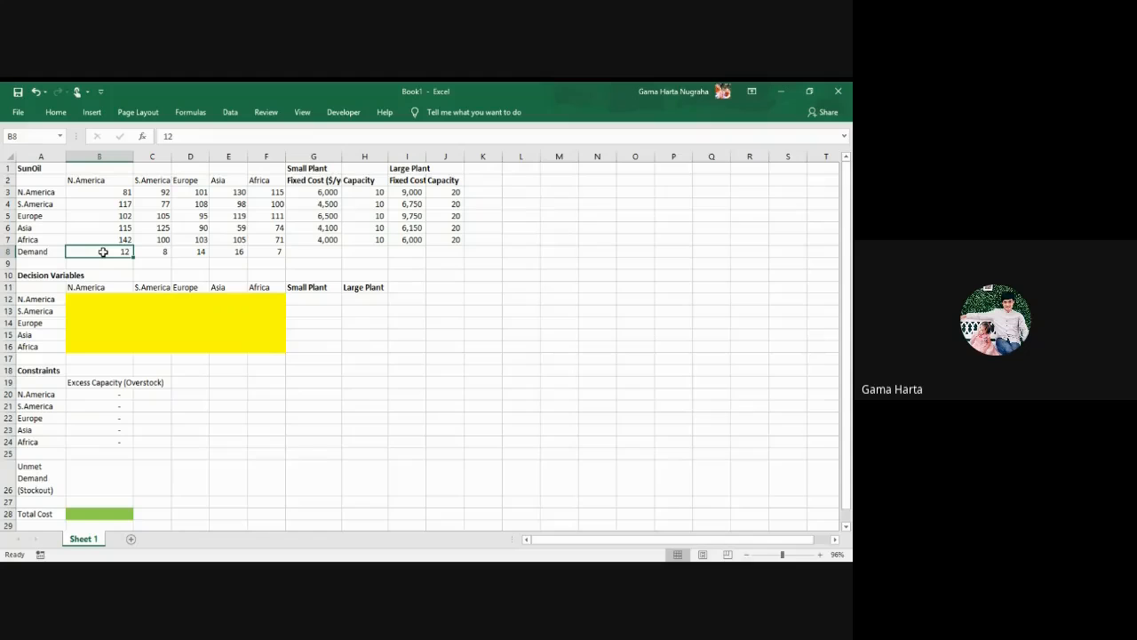
{"action": "left_click", "coordinate": [103, 297]}
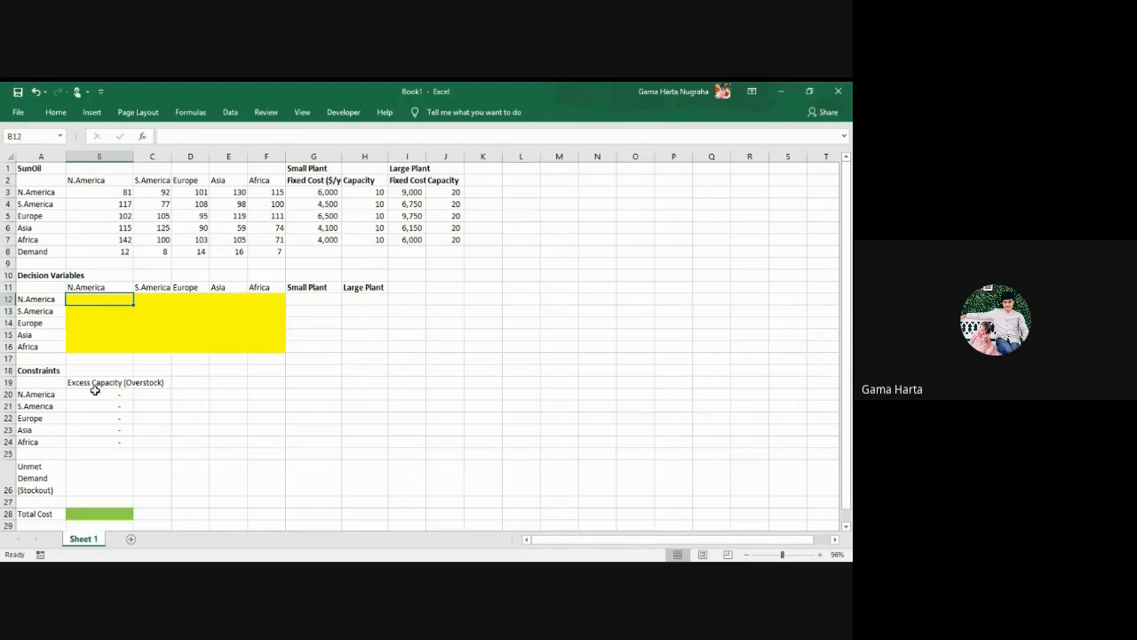
{"action": "left_click", "coordinate": [96, 473]}
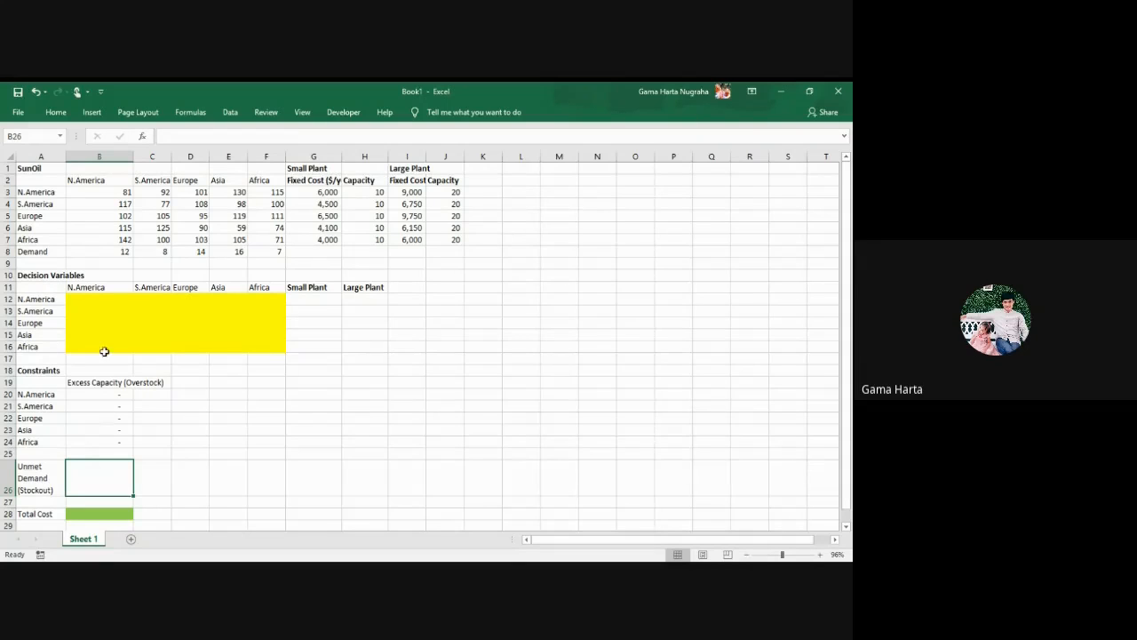
{"action": "left_click_drag", "start_coordinate": [106, 476], "coordinate": [254, 474]}
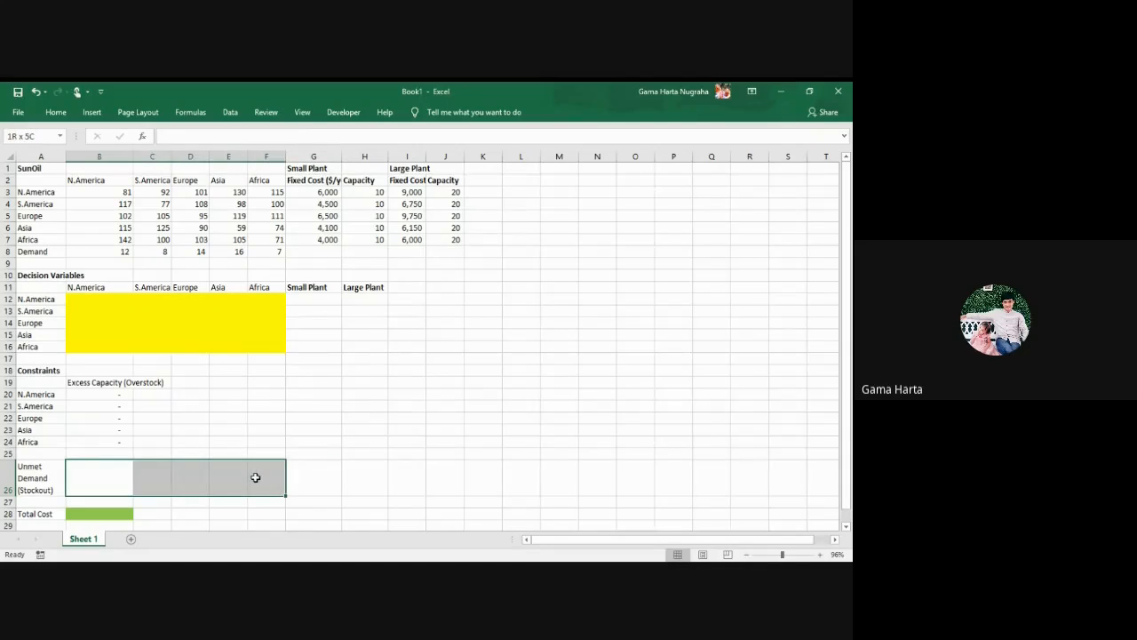
{"action": "left_click", "coordinate": [86, 276]}
{"action": "left_click", "coordinate": [192, 287]}
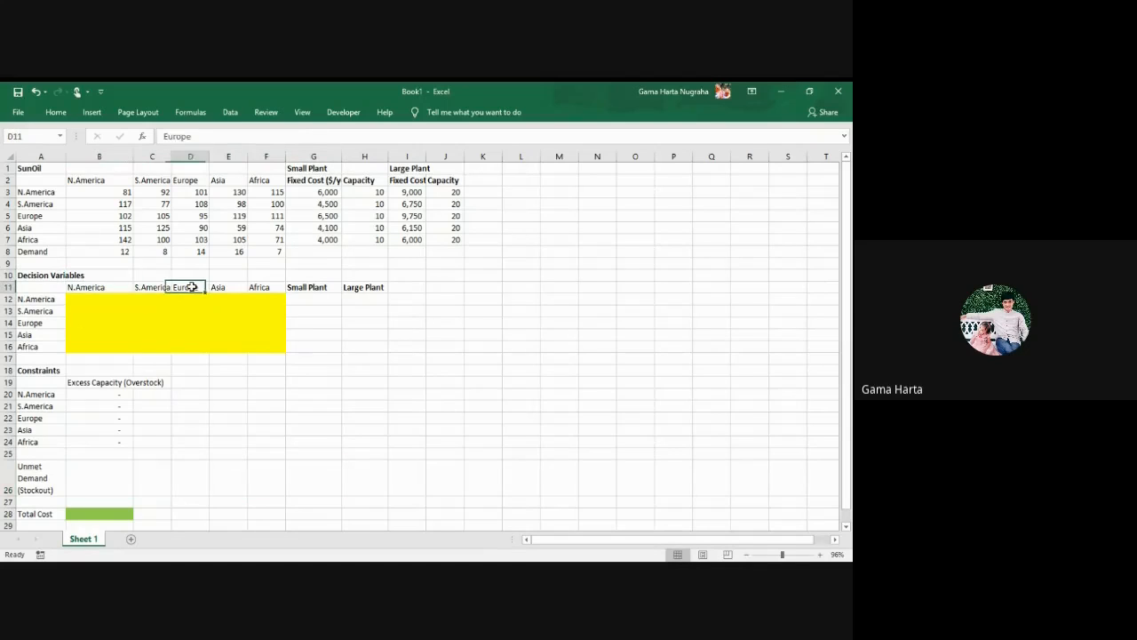
{"action": "left_click", "coordinate": [264, 287]}
Copy the region headers B11:F11 into row 25 above the unmet demand cells, starting at B25
{"action": "left_click_drag", "start_coordinate": [107, 287], "coordinate": [276, 288]}
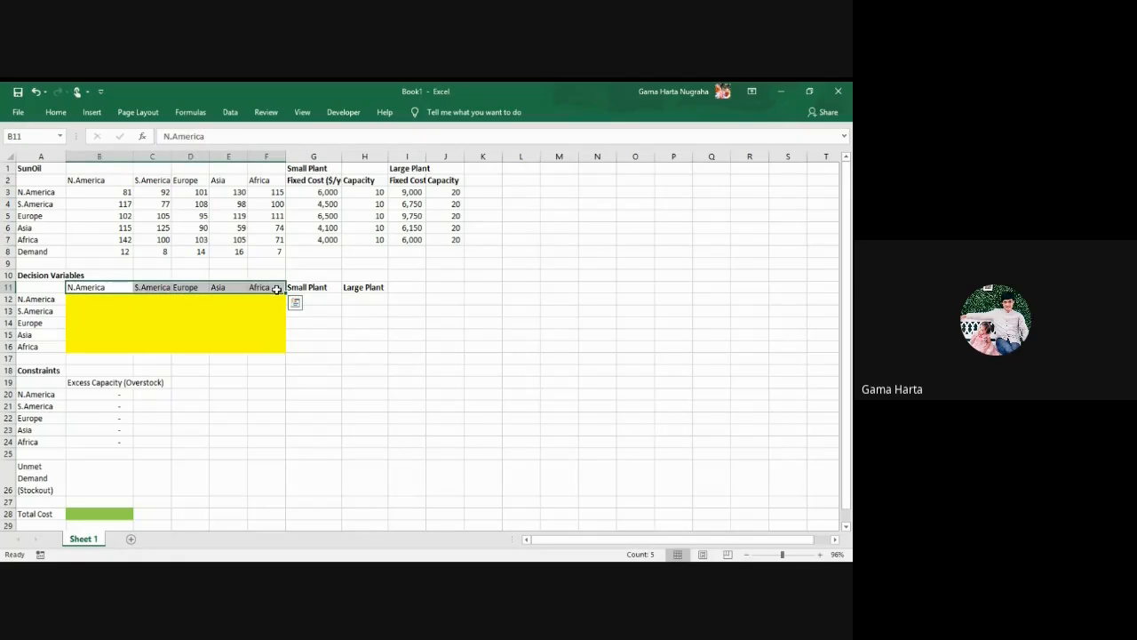
{"action": "key", "text": "ctrl+c"}
{"action": "left_click", "coordinate": [101, 454]}
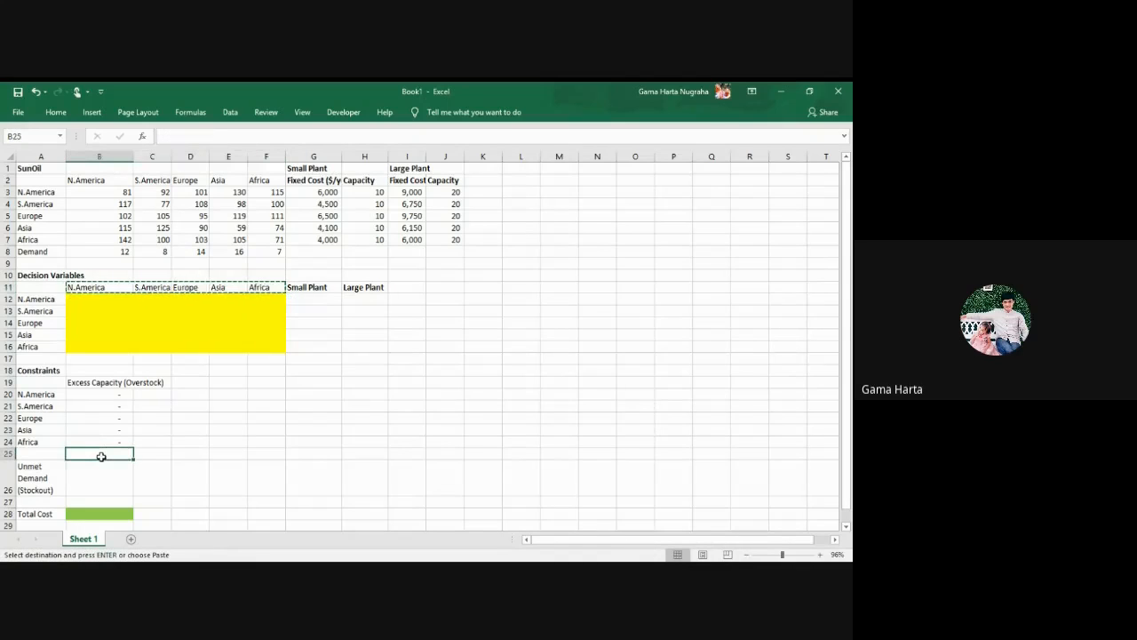
{"action": "key", "text": "ctrl+v"}
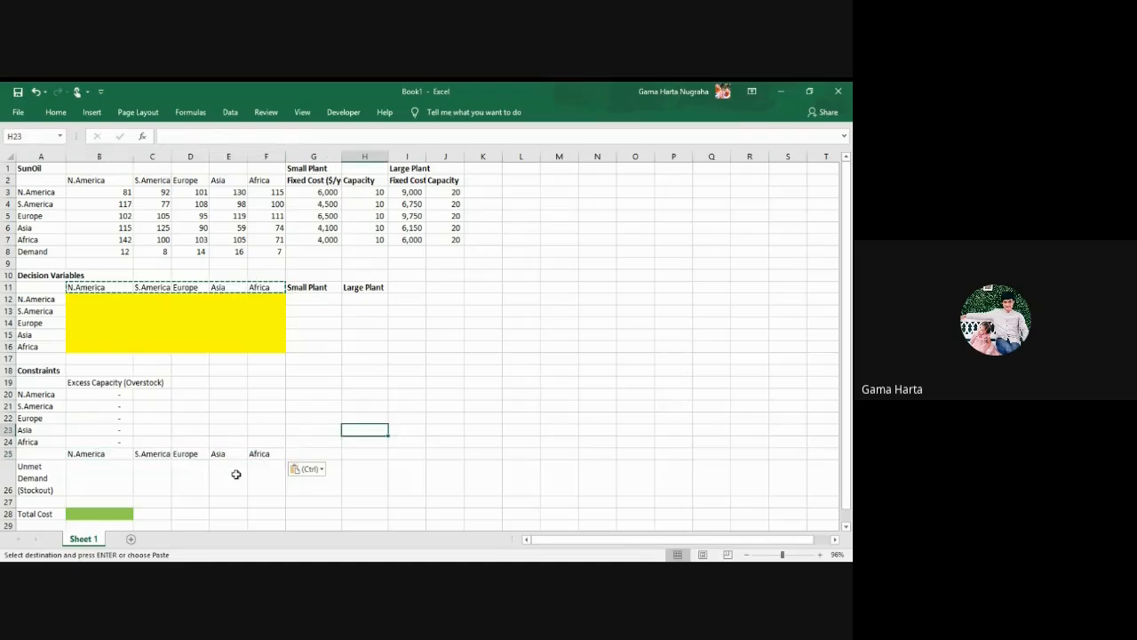
Enter the N.America unmet demand formula =B8-SUM(B12:B16) in B26
{"action": "left_click", "coordinate": [116, 476]}
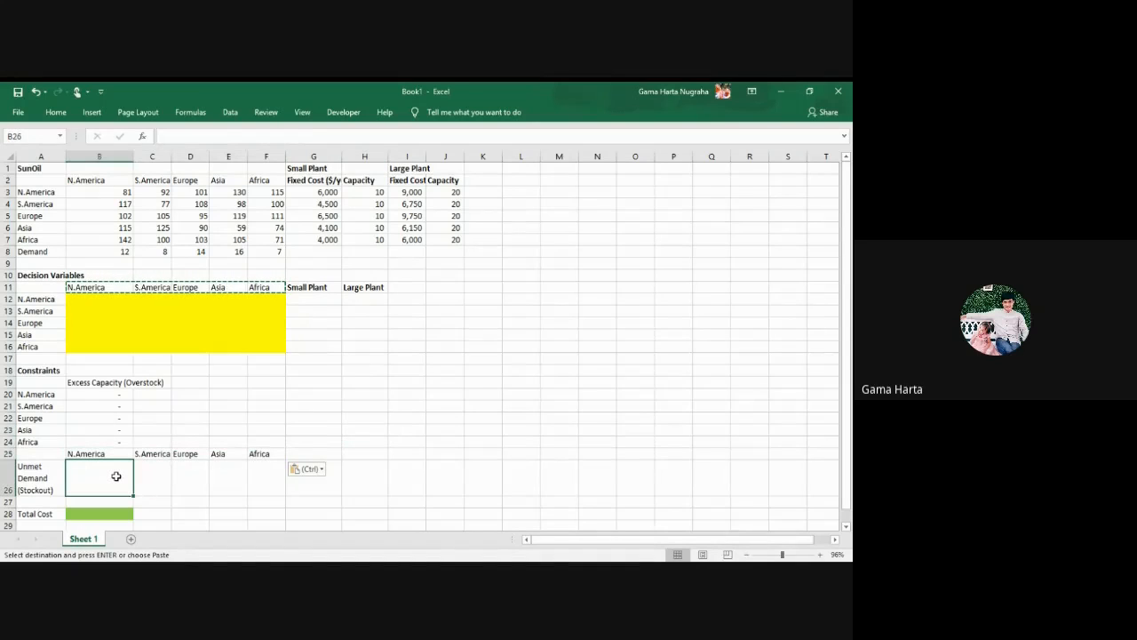
{"action": "type", "text": "="}
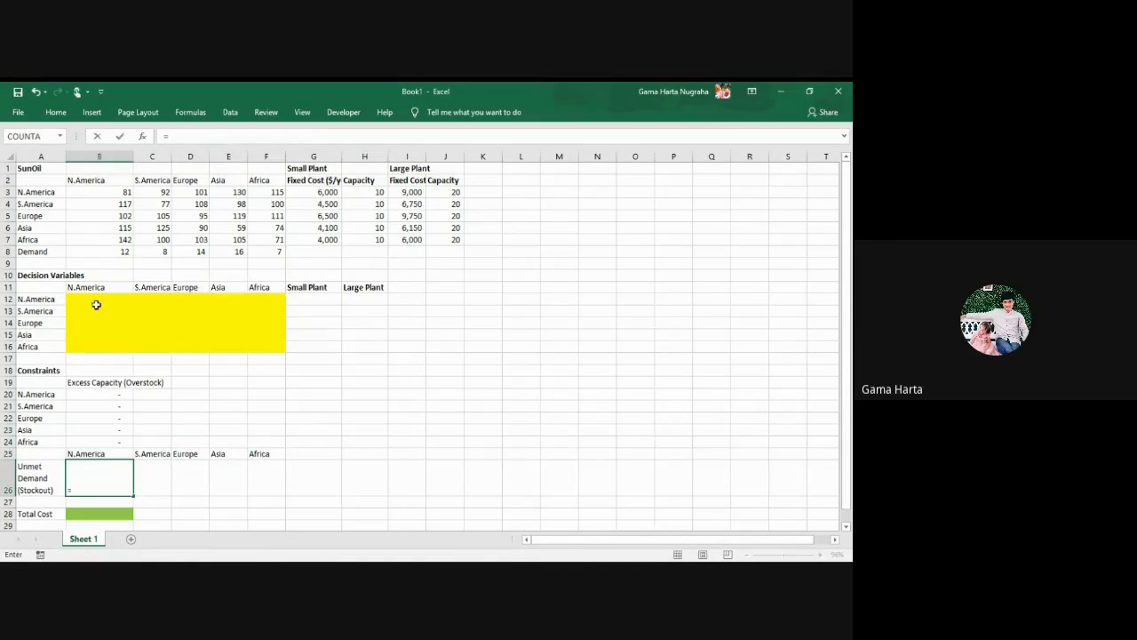
{"action": "left_click", "coordinate": [120, 249]}
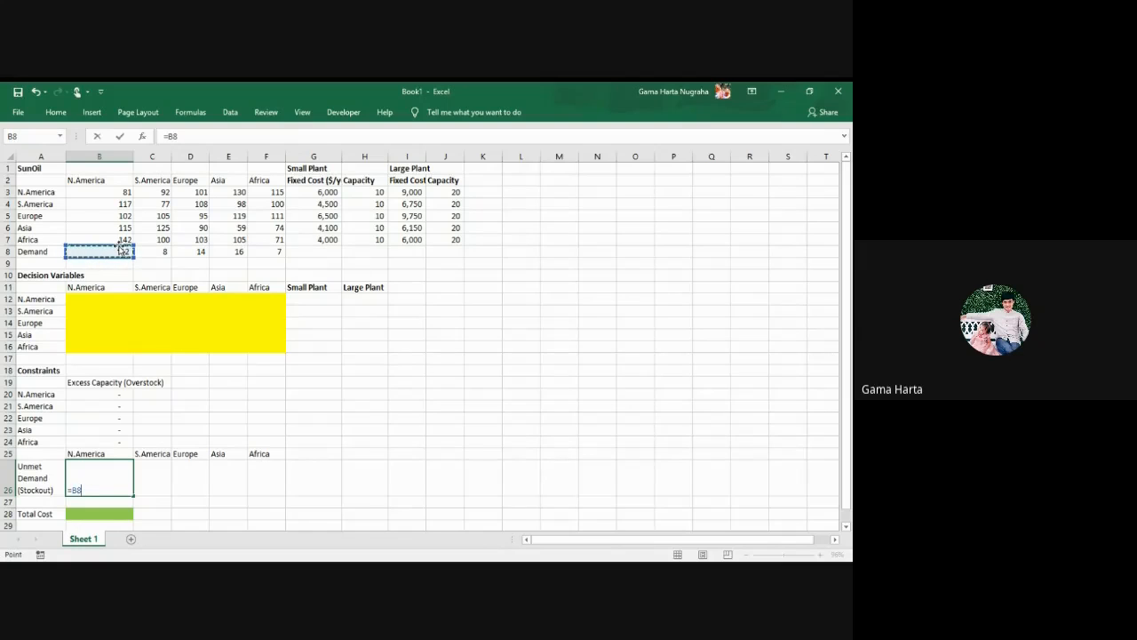
{"action": "type", "text": "-"}
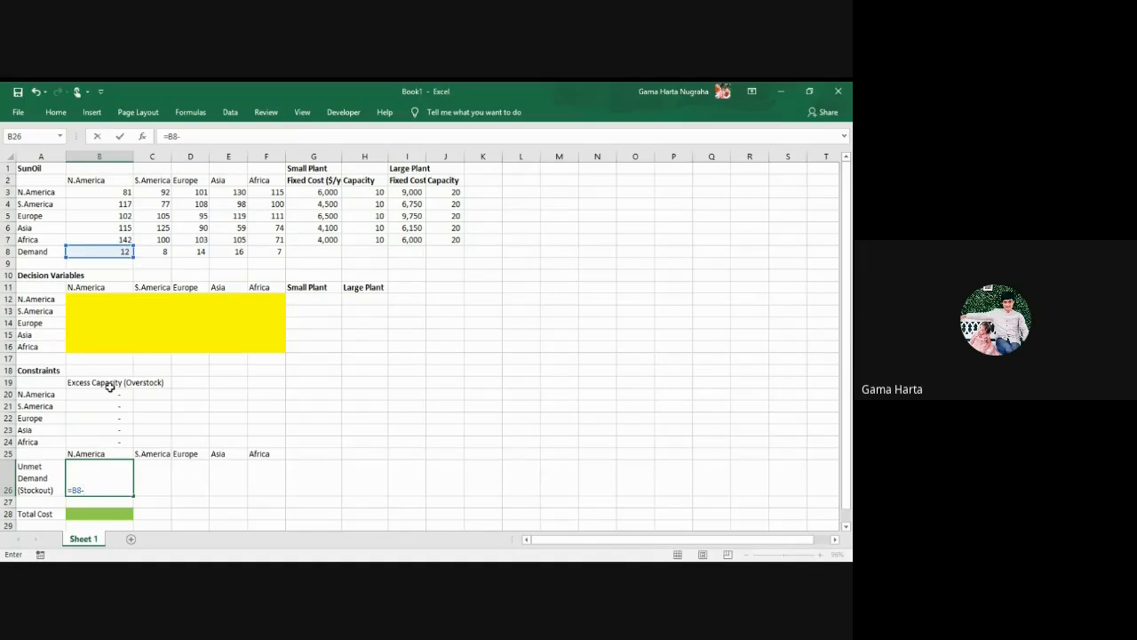
{"action": "left_click", "coordinate": [103, 491]}
{"action": "type", "text": "sum"}
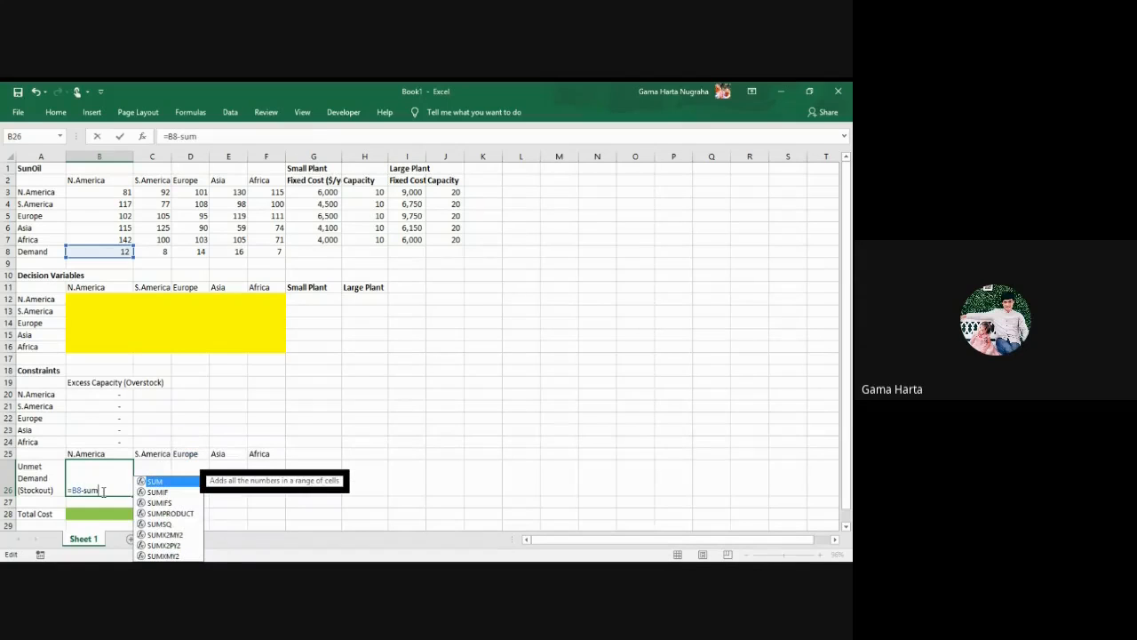
{"action": "double_click", "coordinate": [151, 481]}
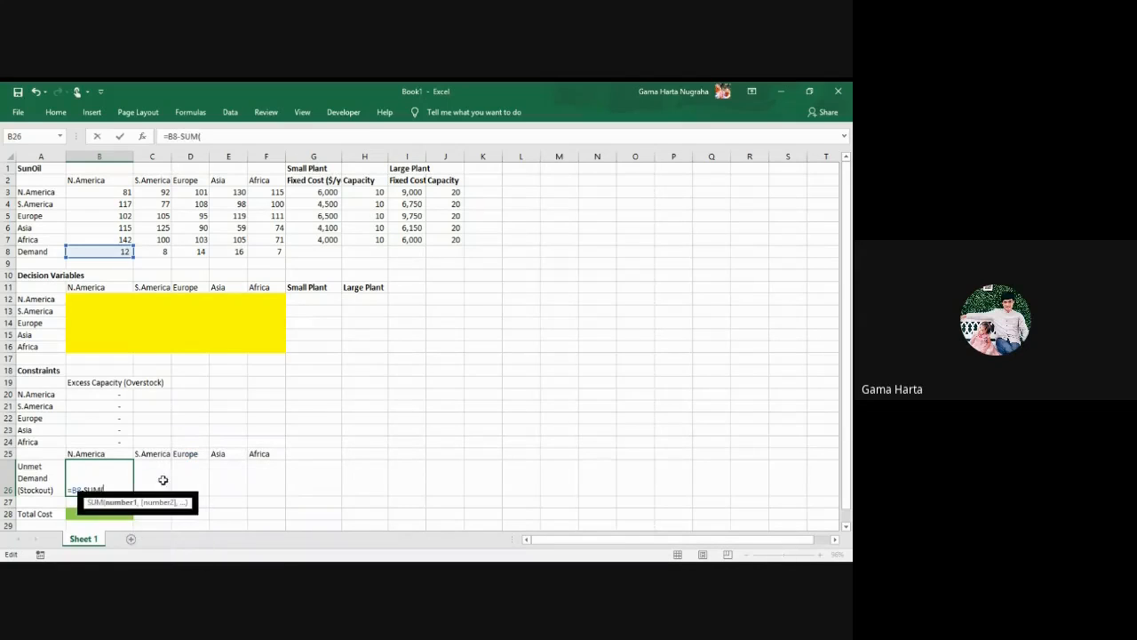
{"action": "left_click_drag", "start_coordinate": [96, 299], "coordinate": [91, 347]}
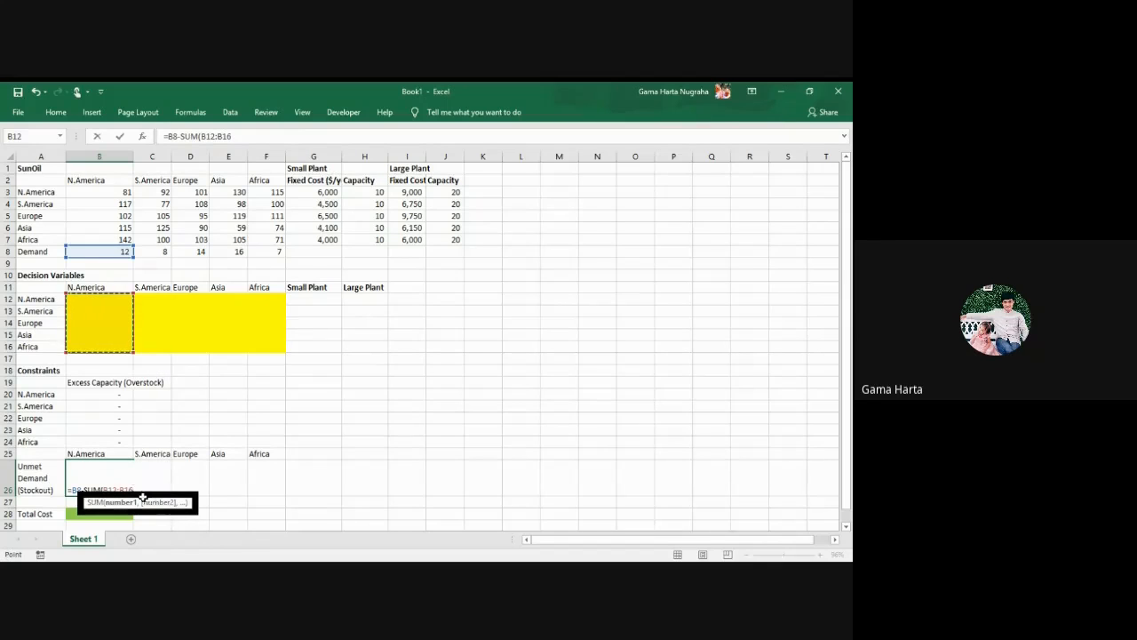
{"action": "type", "text": ")"}
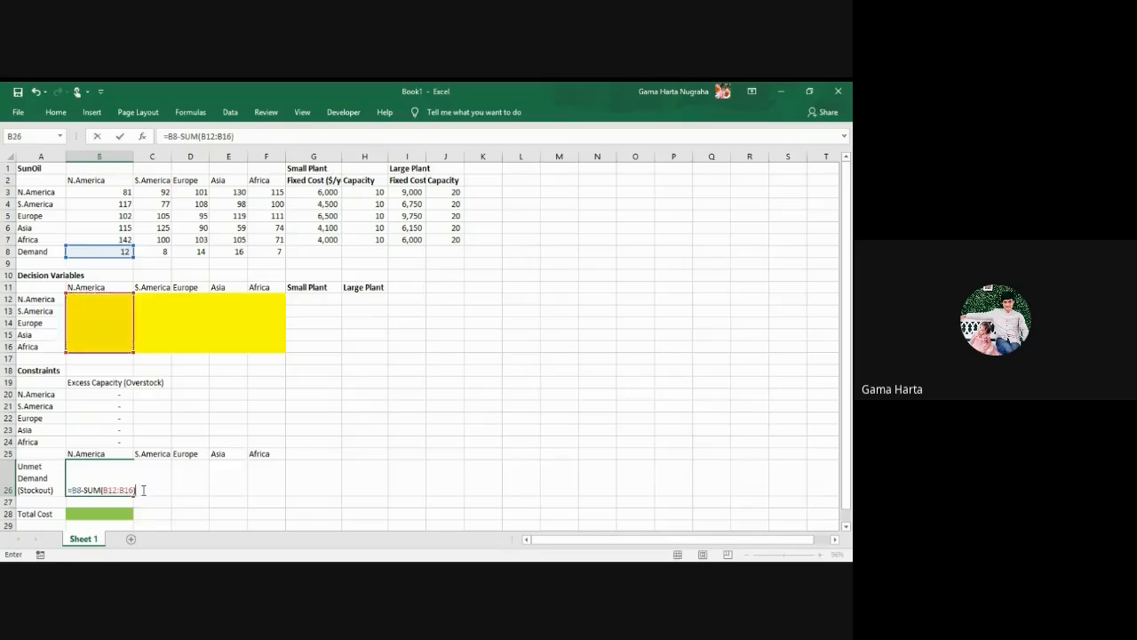
{"action": "key", "text": "Return"}
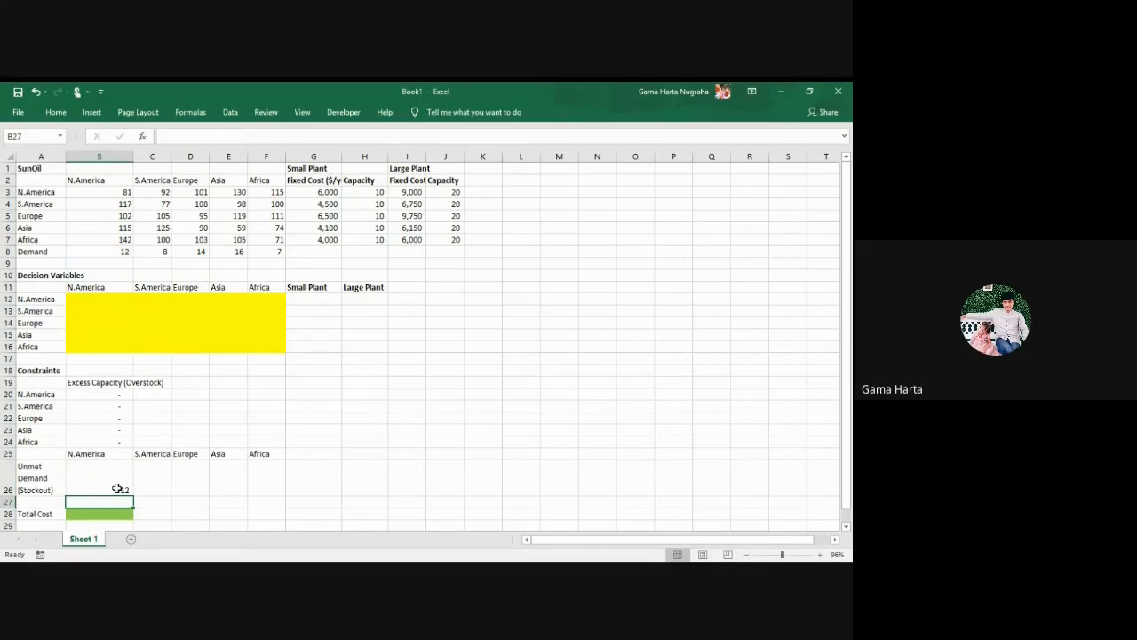
Review the unmet demand formula in B26 and fill it across through the Africa column in F26
{"action": "left_click", "coordinate": [117, 489]}
{"action": "double_click", "coordinate": [118, 488]}
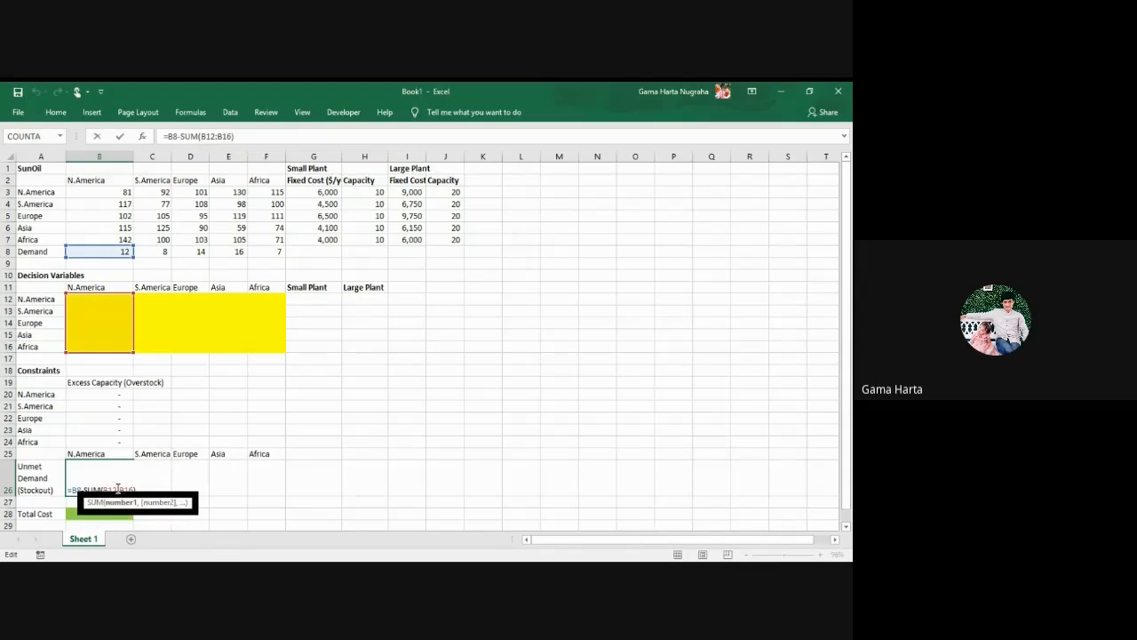
{"action": "key", "text": "Escape"}
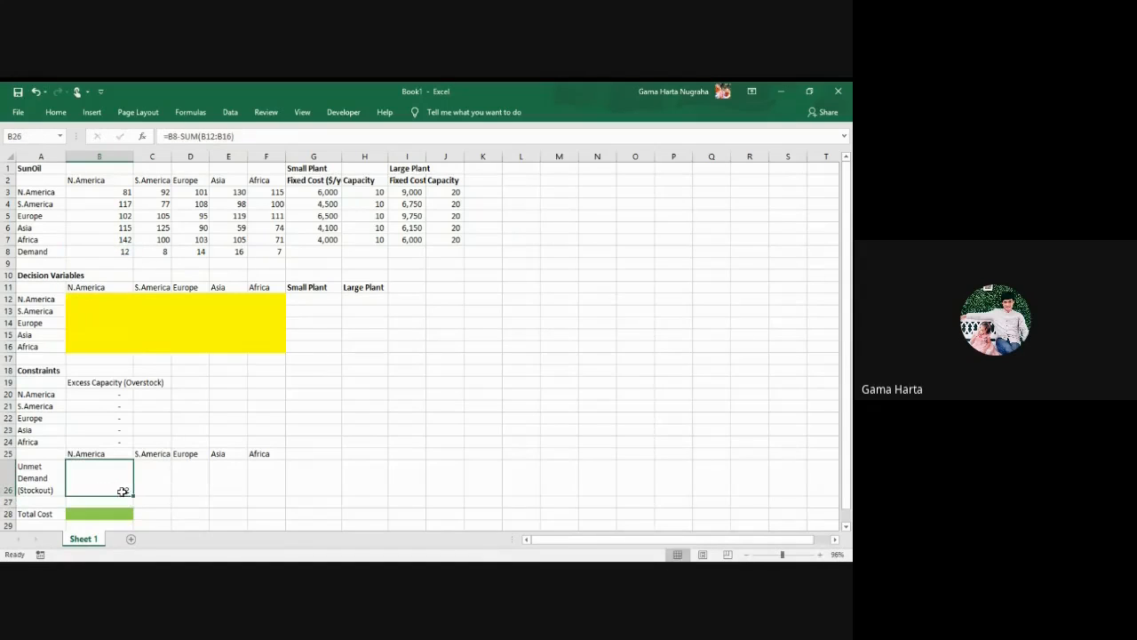
{"action": "left_click_drag", "start_coordinate": [133, 495], "coordinate": [275, 490]}
Check the copied unmet demand formulas in row 26 against the demand row B8:F8 and the decision variables B12:F16
{"action": "left_click", "coordinate": [122, 488]}
{"action": "left_click", "coordinate": [153, 490]}
{"action": "left_click", "coordinate": [222, 487]}
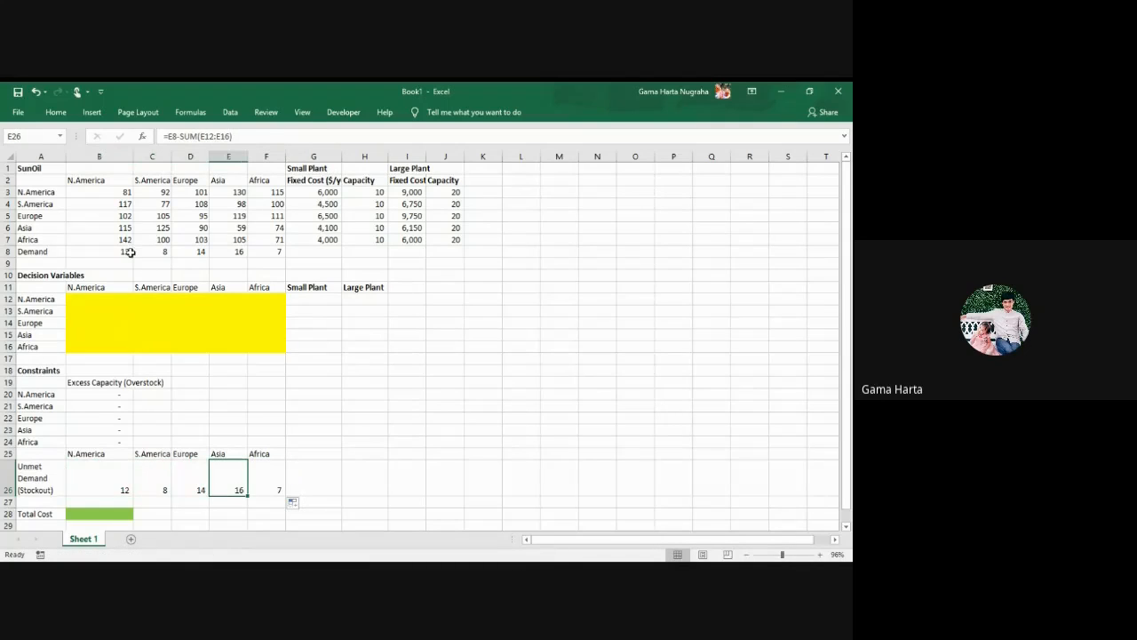
{"action": "left_click_drag", "start_coordinate": [127, 252], "coordinate": [268, 249]}
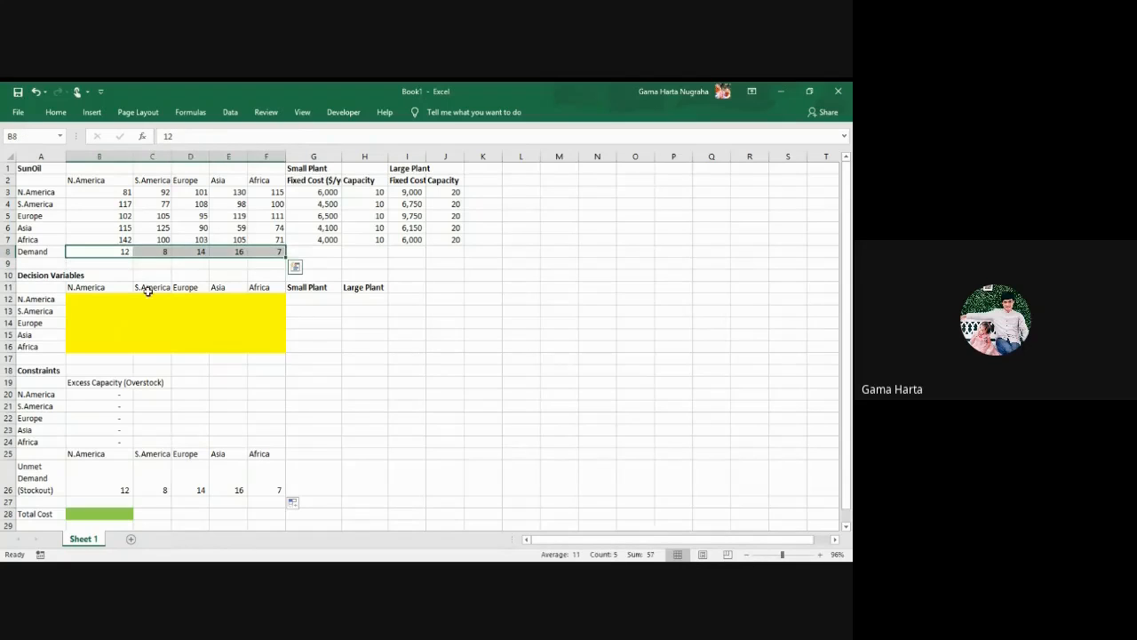
{"action": "left_click_drag", "start_coordinate": [114, 299], "coordinate": [279, 346]}
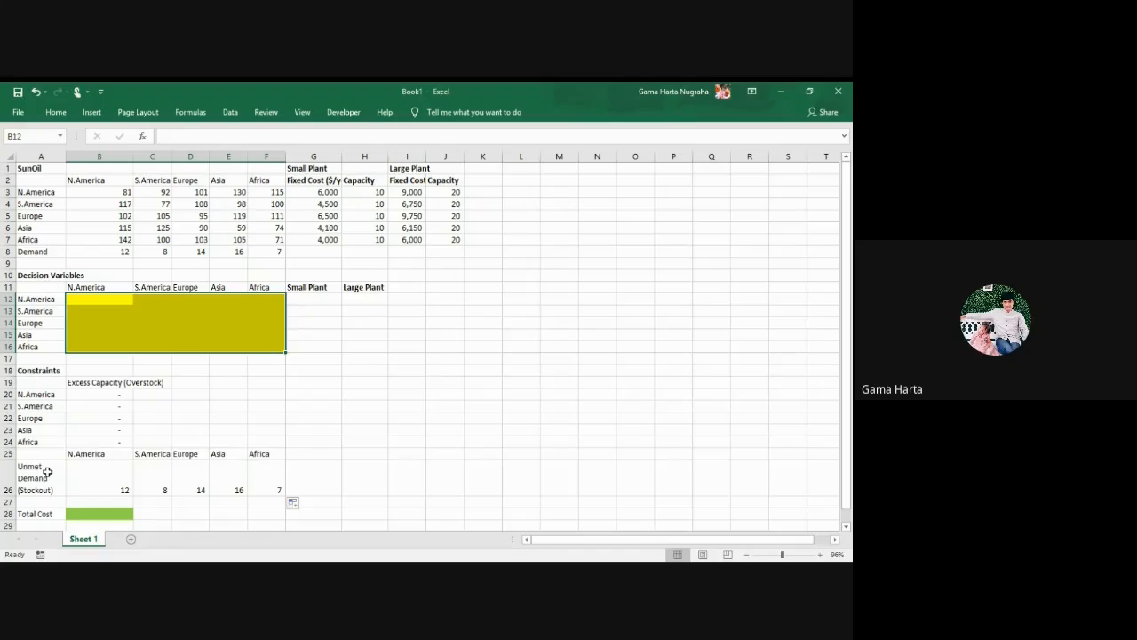
{"action": "left_click", "coordinate": [266, 484]}
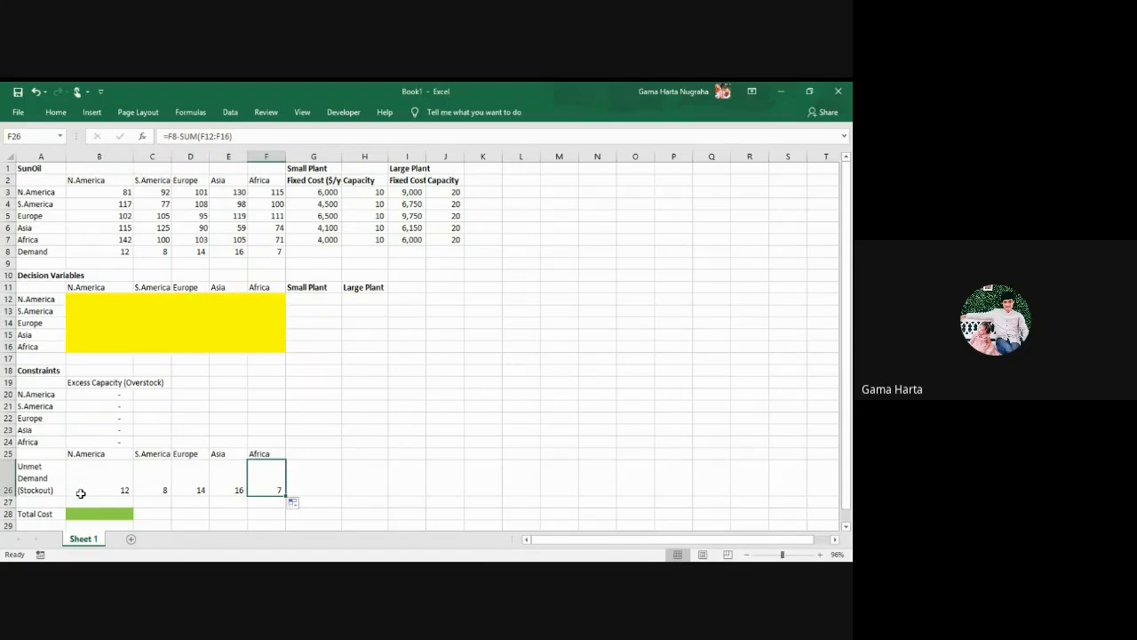
{"action": "left_click_drag", "start_coordinate": [94, 302], "coordinate": [271, 347]}
{"action": "left_click", "coordinate": [313, 422]}
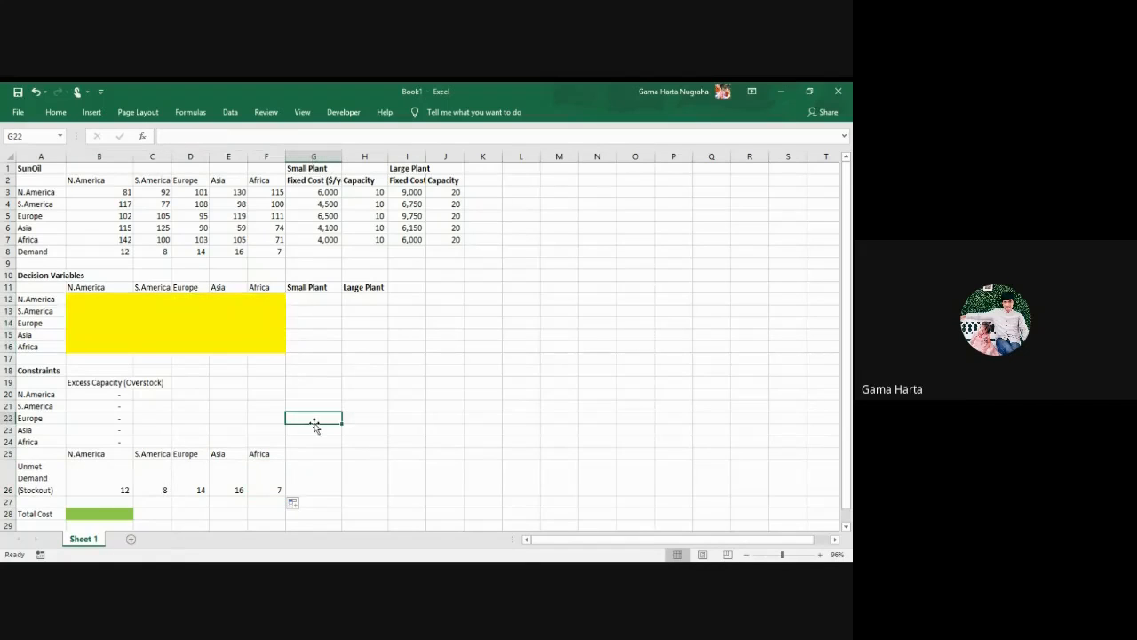
Start the Total Cost formula in B28 with the small plant fixed cost term =SUMPRODUCT(G3:G7,G12:G16)
{"action": "left_click", "coordinate": [98, 514]}
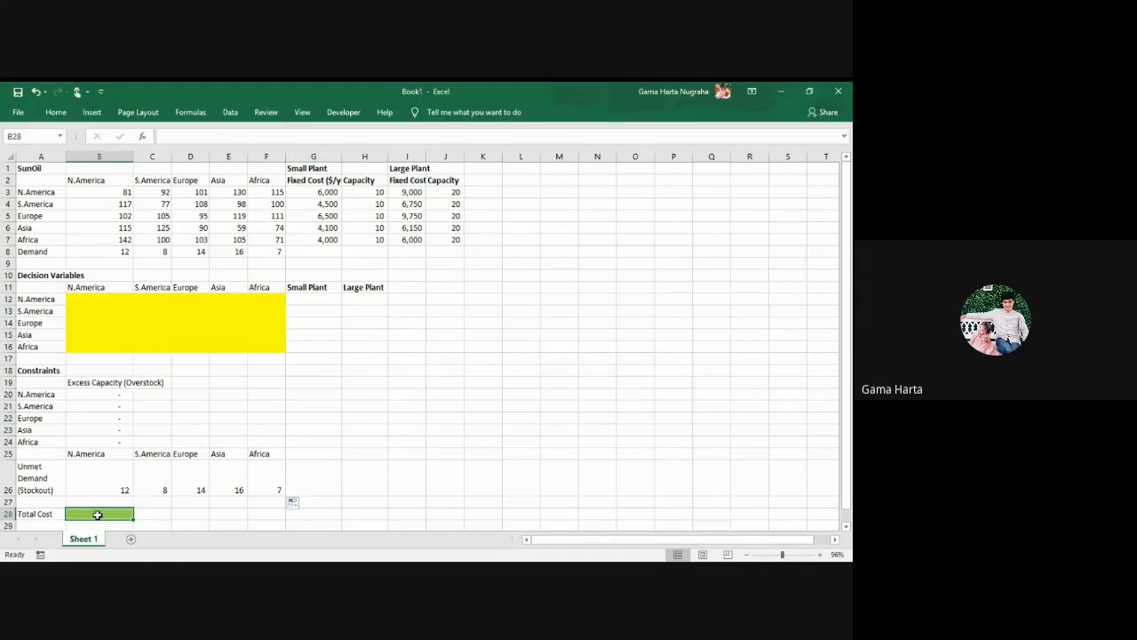
{"action": "type", "text": "="}
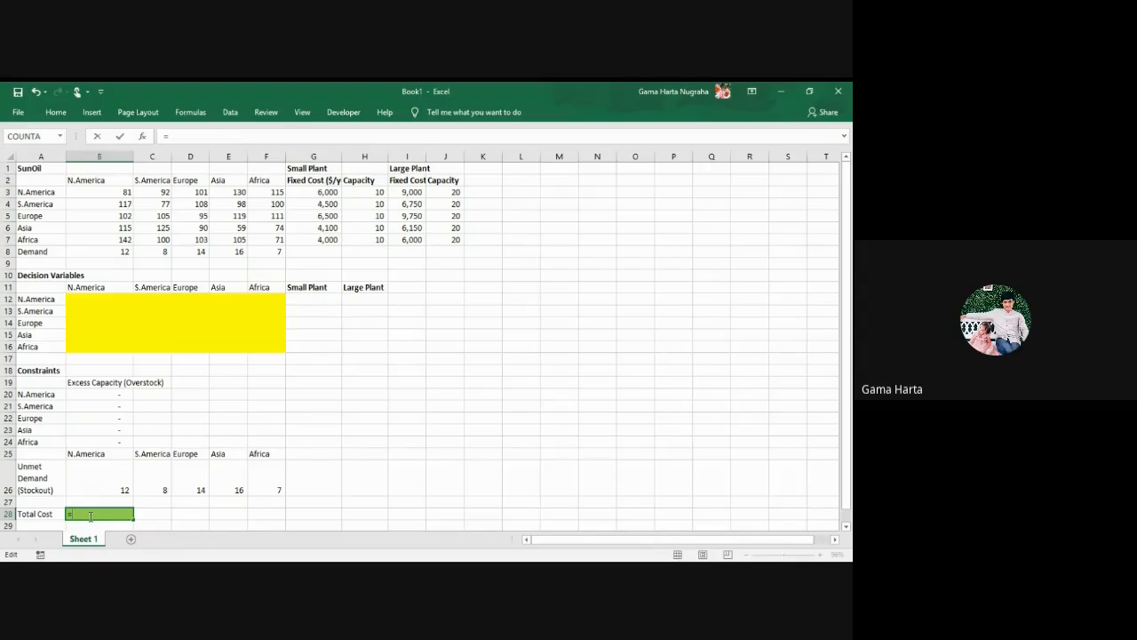
{"action": "type", "text": "sumpr"}
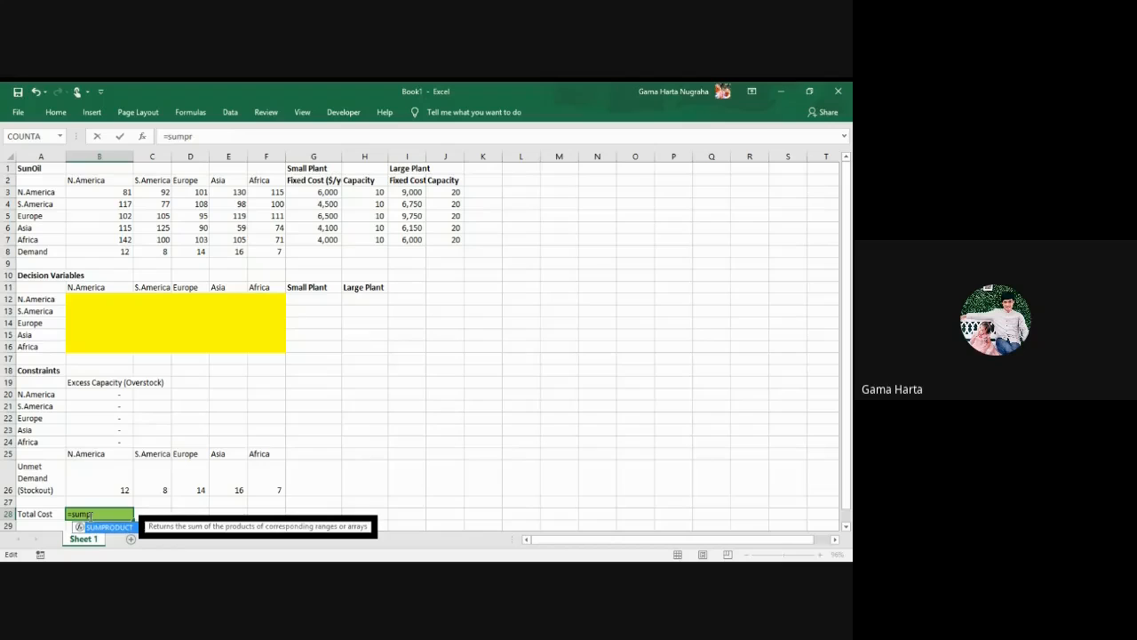
{"action": "double_click", "coordinate": [114, 526]}
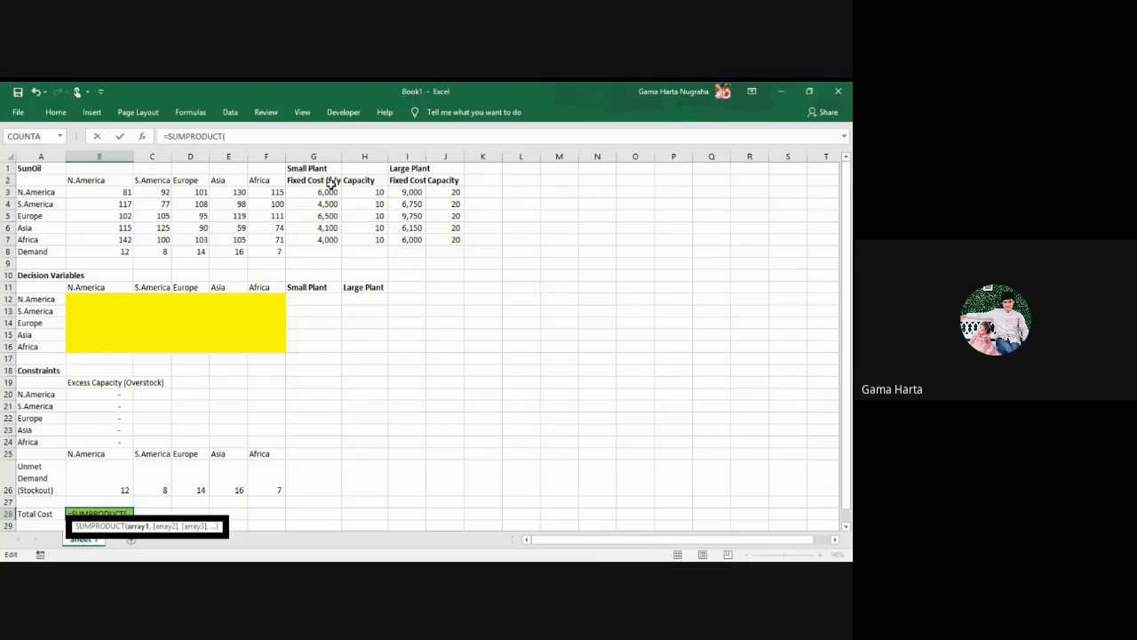
{"action": "left_click_drag", "start_coordinate": [328, 191], "coordinate": [331, 240]}
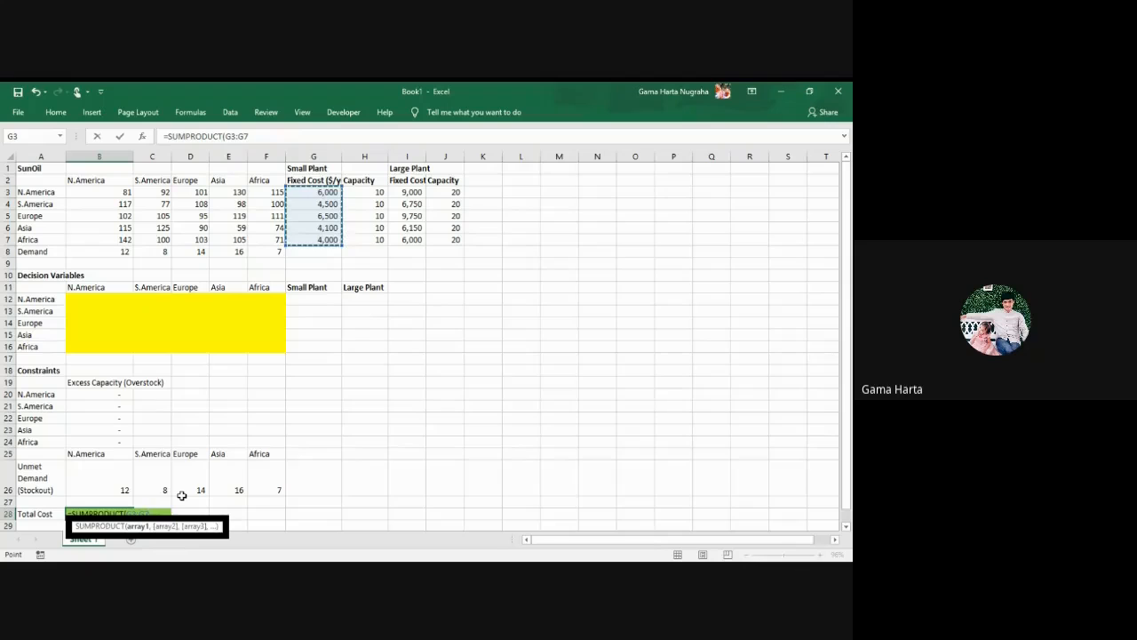
{"action": "type", "text": ","}
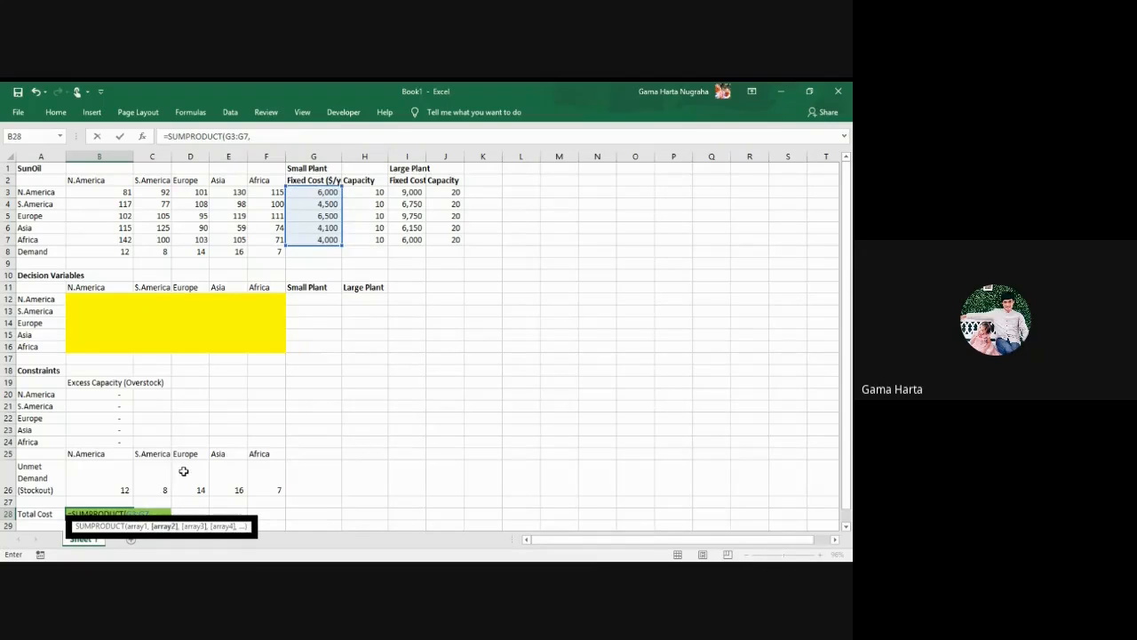
{"action": "left_click", "coordinate": [311, 300]}
{"action": "left_click_drag", "start_coordinate": [314, 313], "coordinate": [320, 348]}
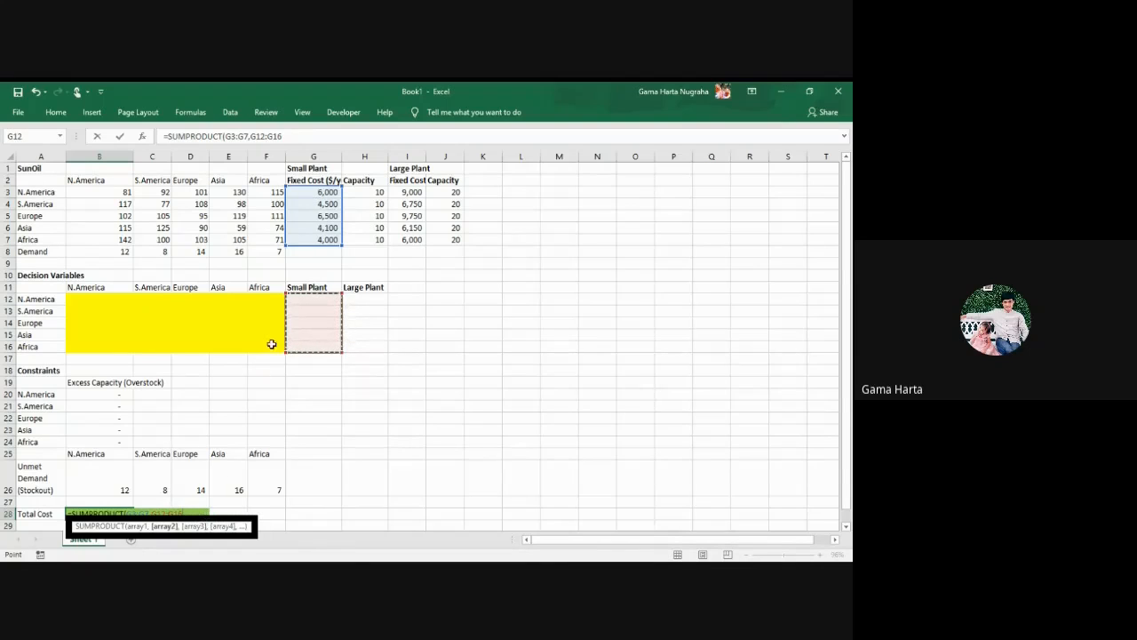
{"action": "key", "text": "F2"}
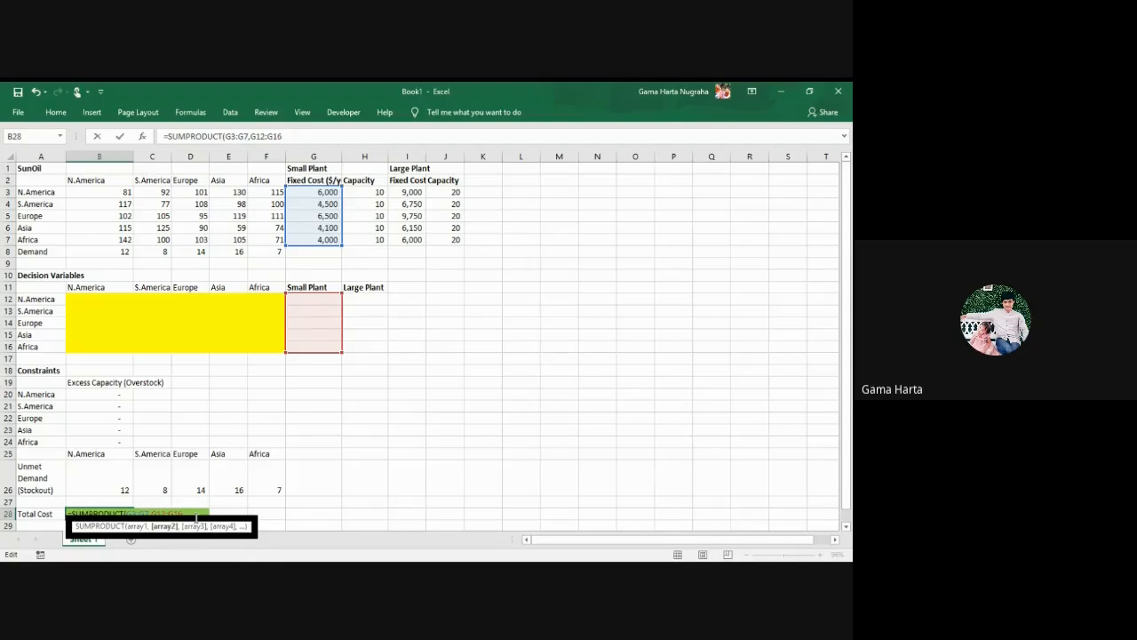
{"action": "type", "text": ")"}
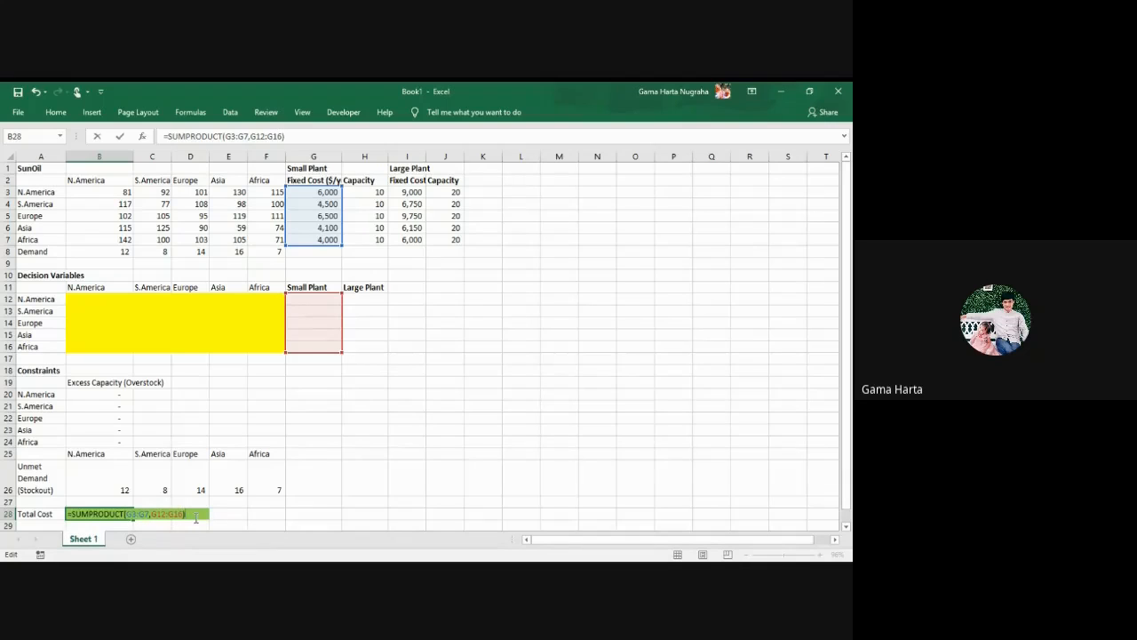
Append the large plant fixed cost term +SUMPRODUCT(I3:I7,H12:H16) to the Total Cost formula in B28
{"action": "type", "text": "+sum"}
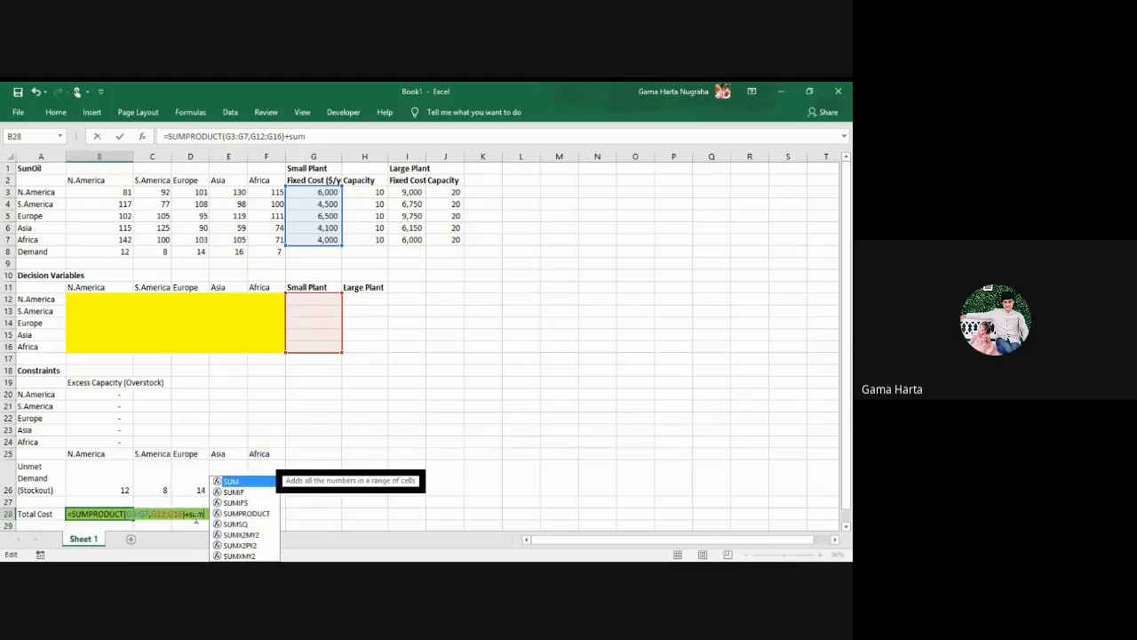
{"action": "double_click", "coordinate": [260, 513]}
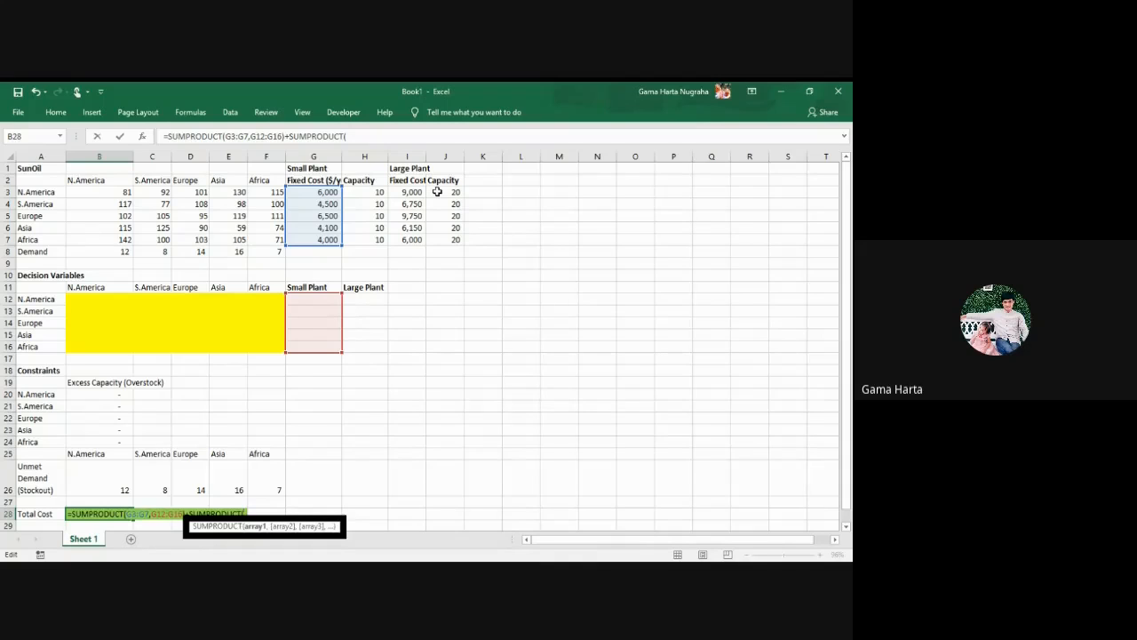
{"action": "left_click", "coordinate": [408, 195]}
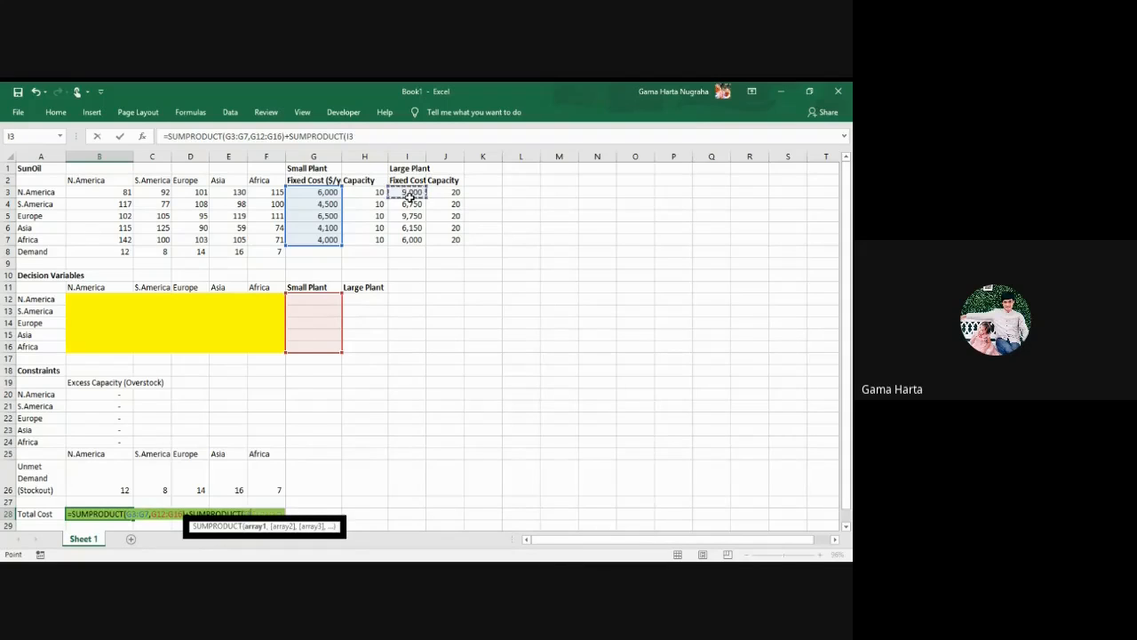
{"action": "left_click_drag", "start_coordinate": [408, 194], "coordinate": [409, 238]}
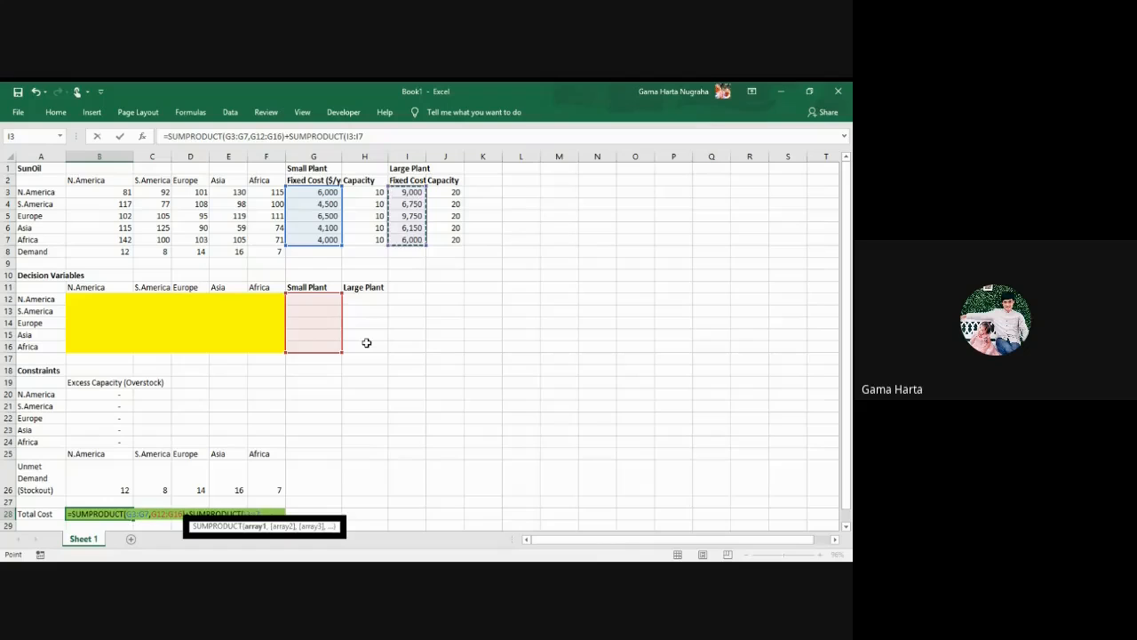
{"action": "type", "text": ","}
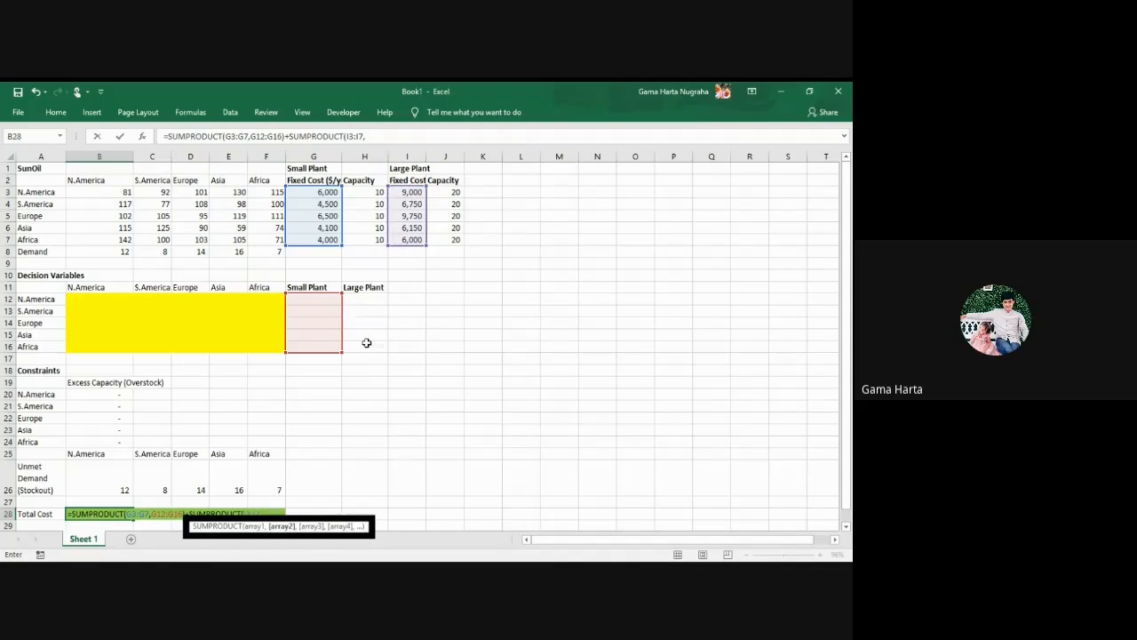
{"action": "left_click_drag", "start_coordinate": [350, 298], "coordinate": [355, 350]}
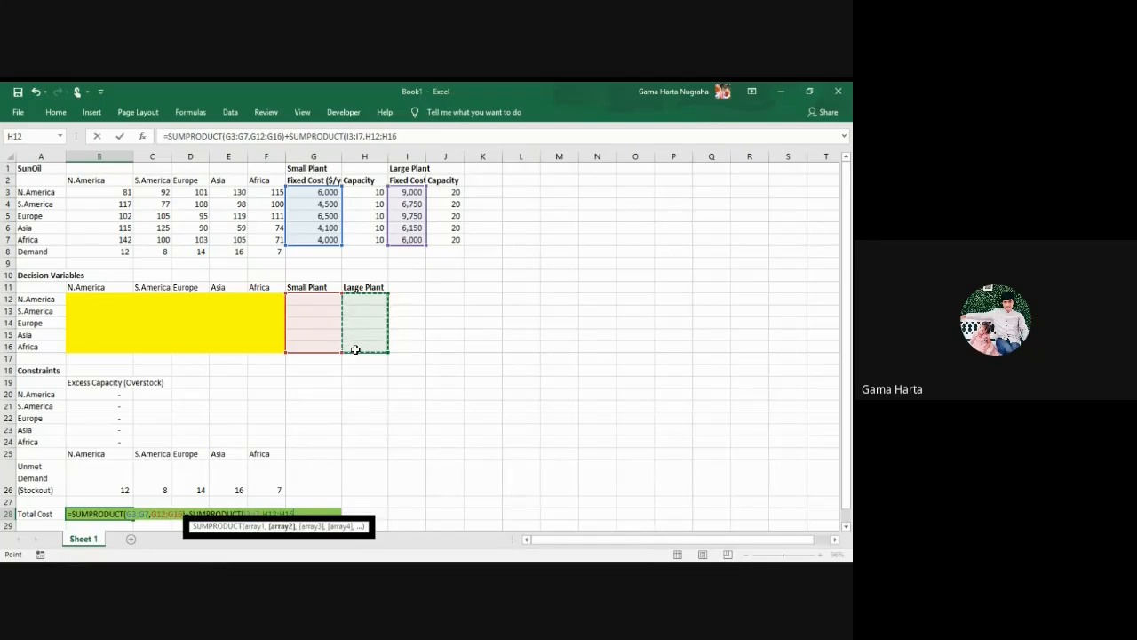
{"action": "type", "text": ")"}
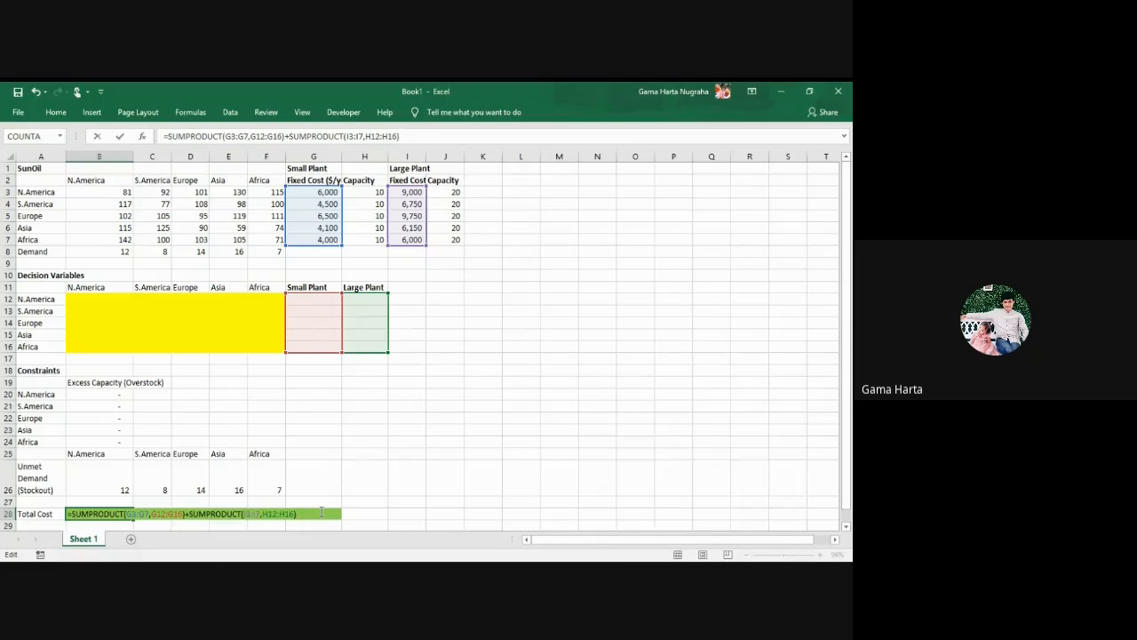
Append the variable cost term +SUMPRODUCT(B3:F7,B12:F16) to the Total Cost formula in B28 and commit the formula
{"action": "type", "text": "sum"}
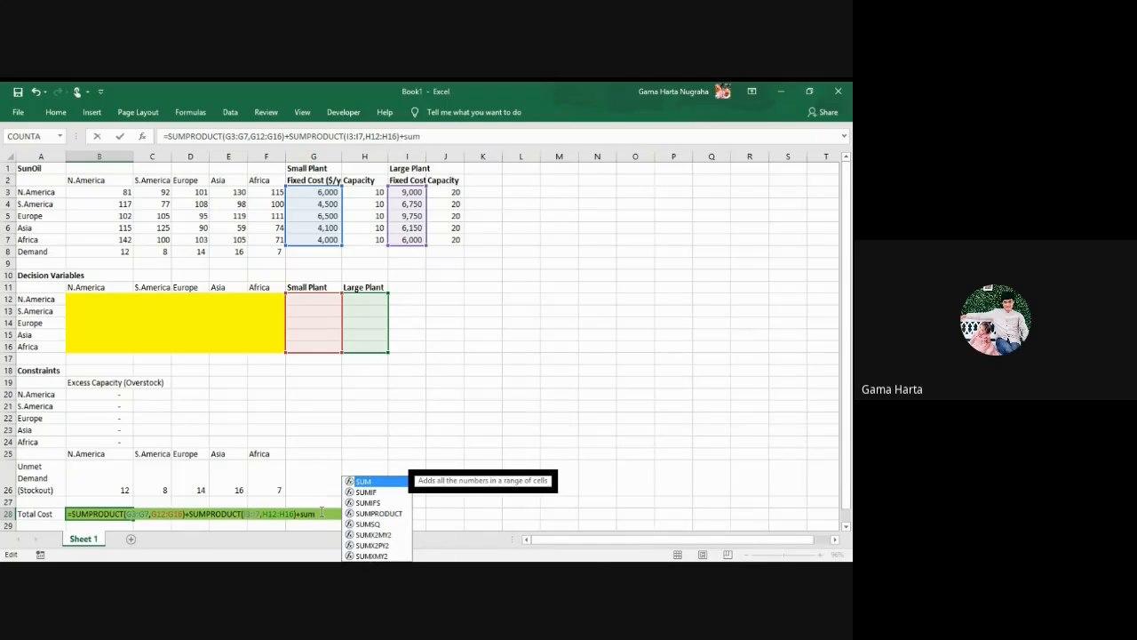
{"action": "double_click", "coordinate": [382, 513]}
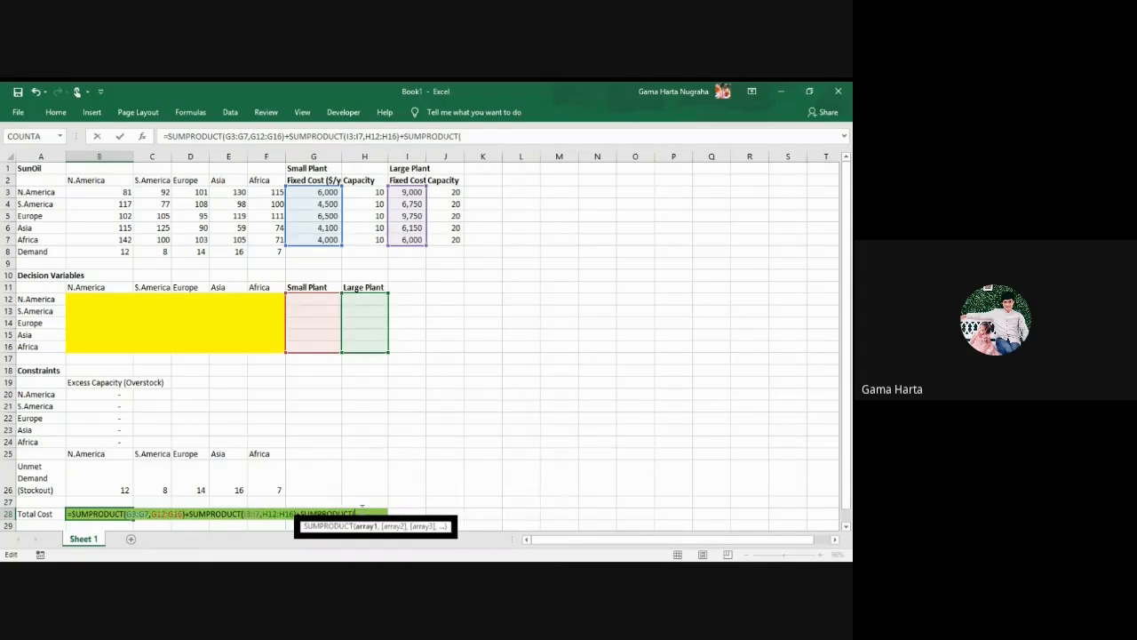
{"action": "left_click_drag", "start_coordinate": [106, 192], "coordinate": [278, 242]}
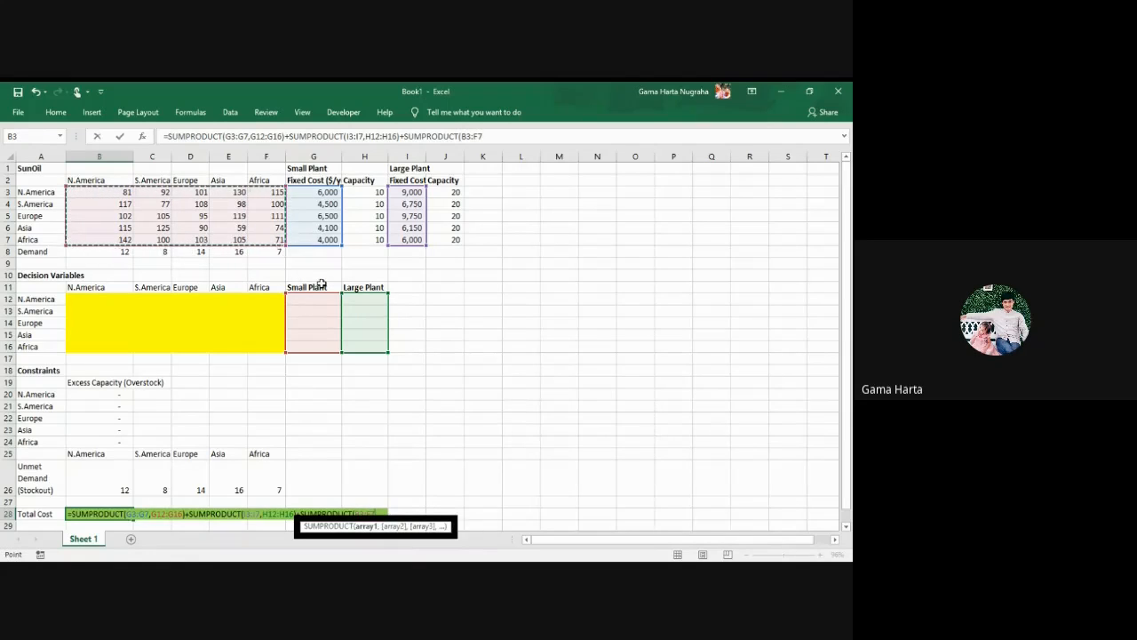
{"action": "type", "text": ","}
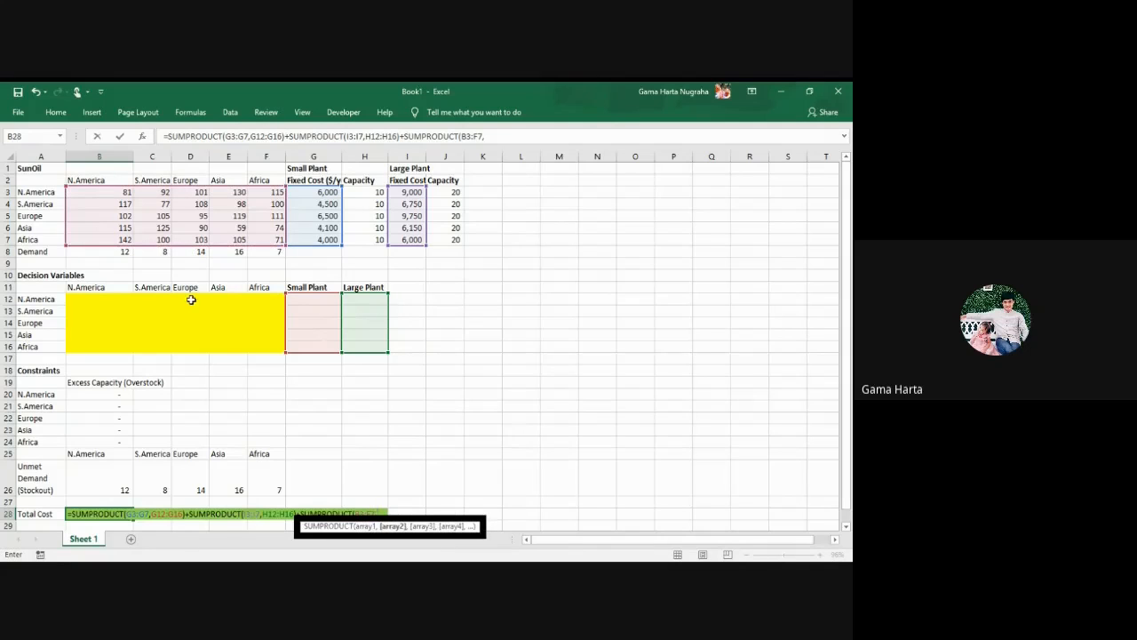
{"action": "left_click", "coordinate": [113, 300]}
{"action": "left_click_drag", "start_coordinate": [113, 299], "coordinate": [259, 345]}
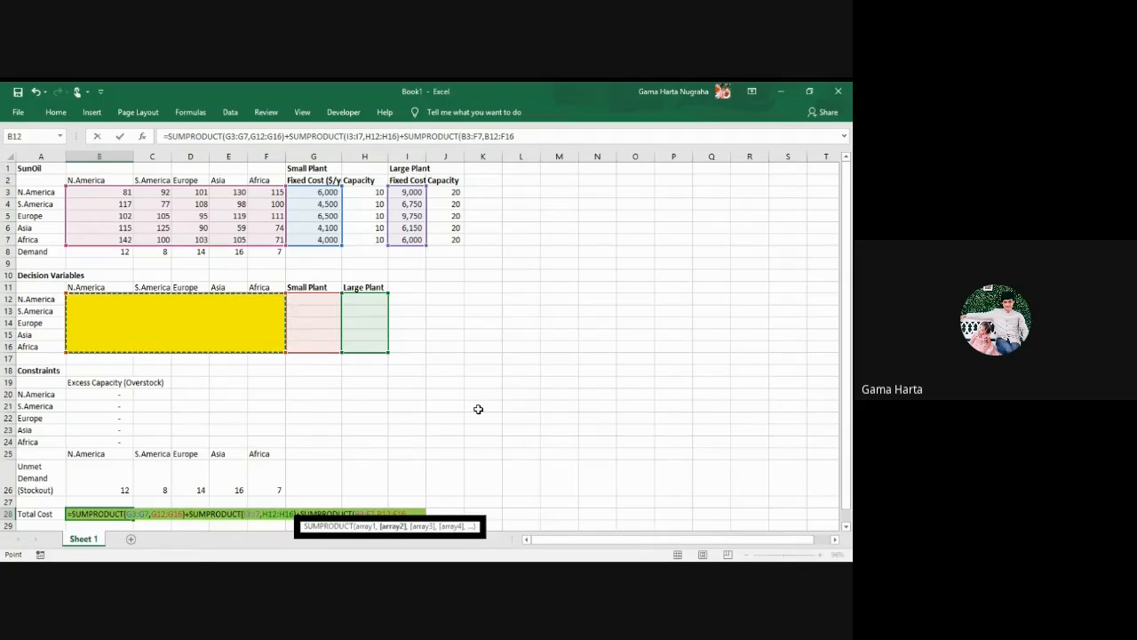
{"action": "type", "text": ")"}
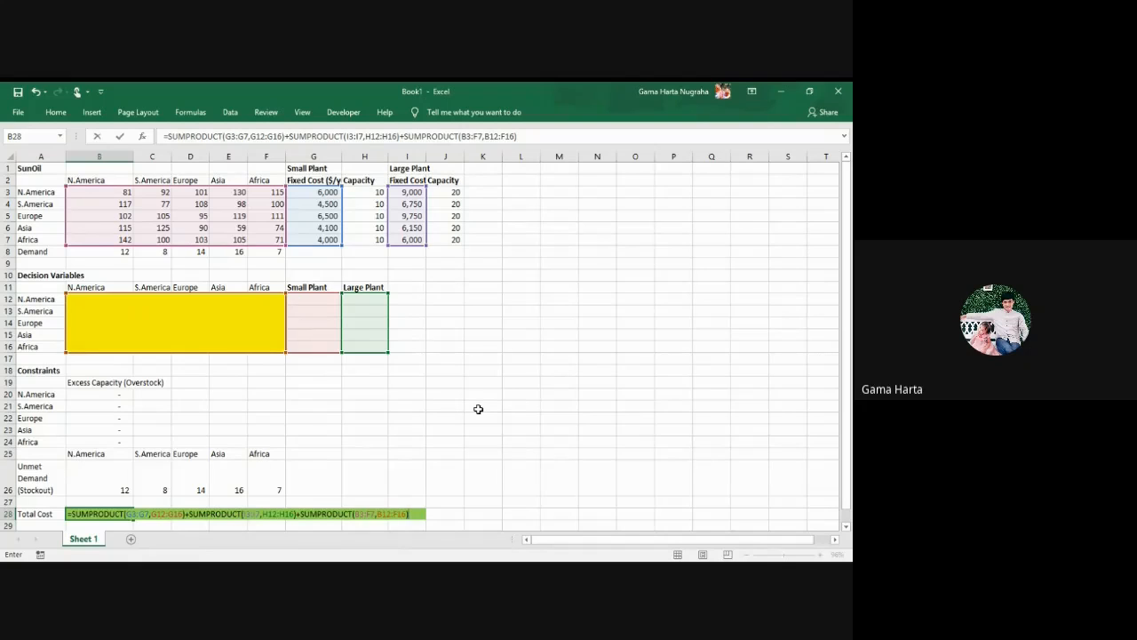
{"action": "key", "text": "Return"}
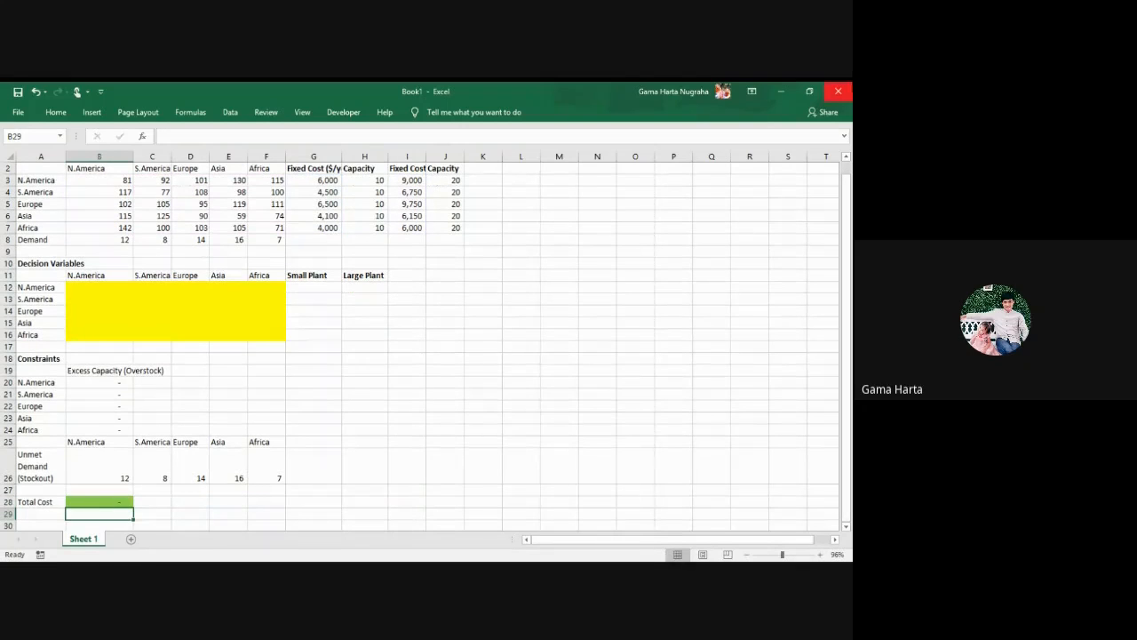
Review the completed Total Cost formula in B28 and check the cell's number format without changing it
{"action": "left_click", "coordinate": [114, 501]}
{"action": "scroll", "coordinate": [112, 501], "scroll_direction": "up", "scroll_amount": 1}
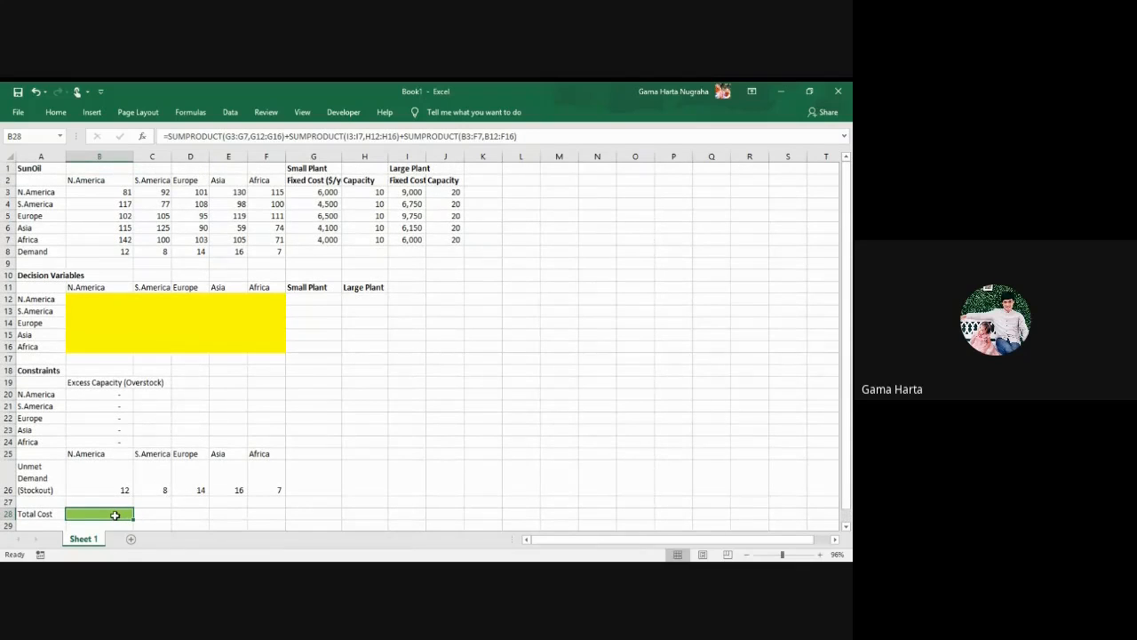
{"action": "key", "text": "ctrl+1"}
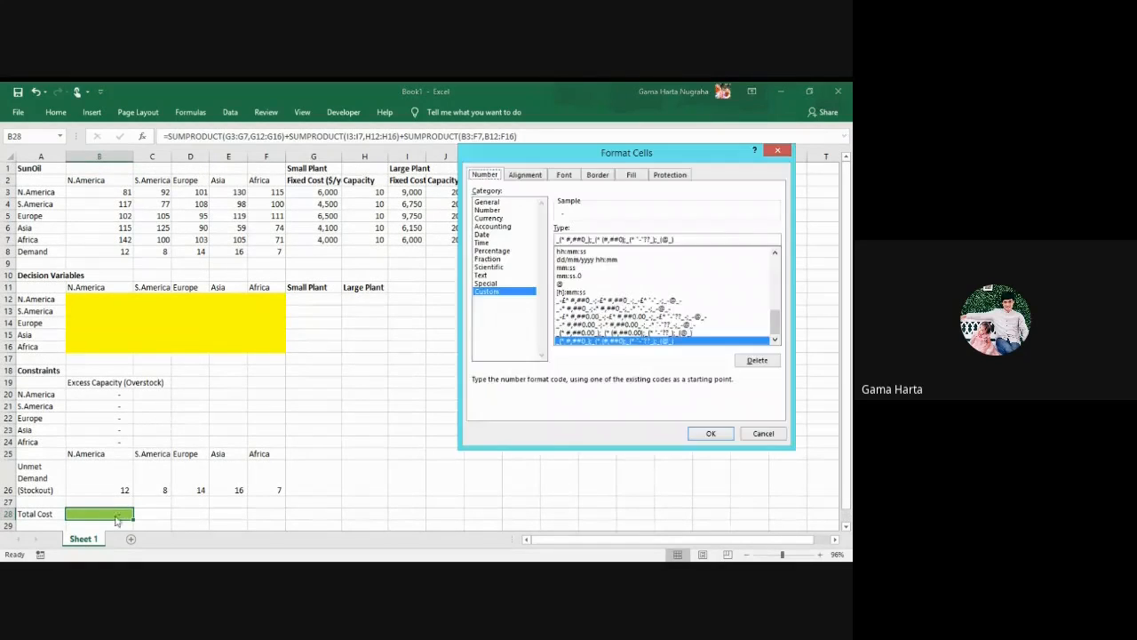
{"action": "left_click", "coordinate": [764, 434]}
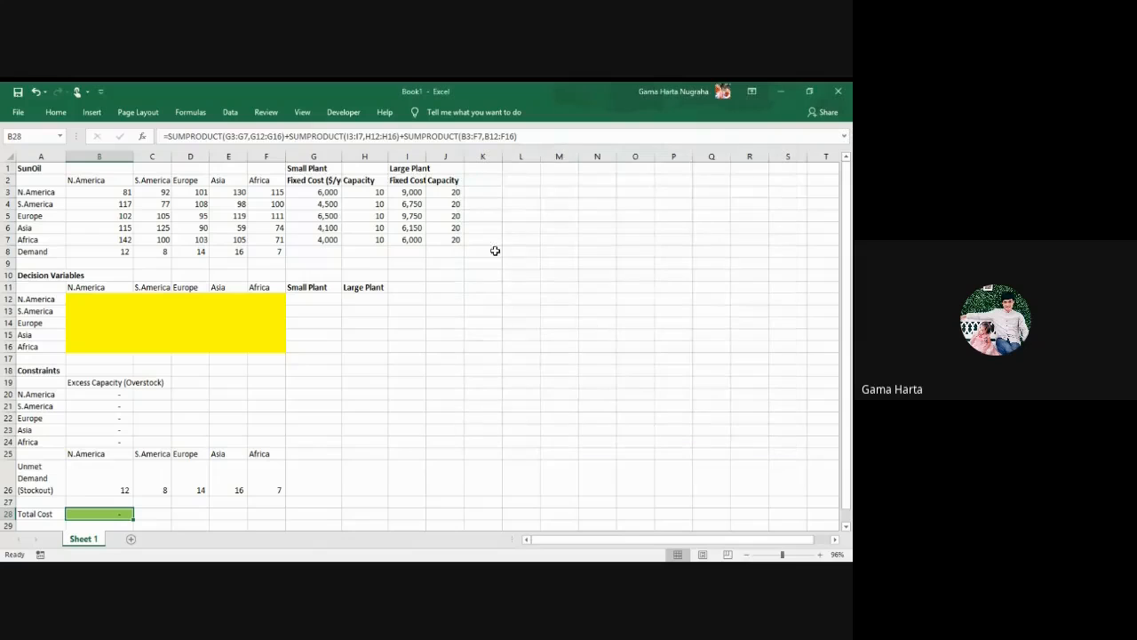
Open Solver and set its objective to minimize the Total Cost cell $B$28
{"action": "left_click", "coordinate": [302, 112]}
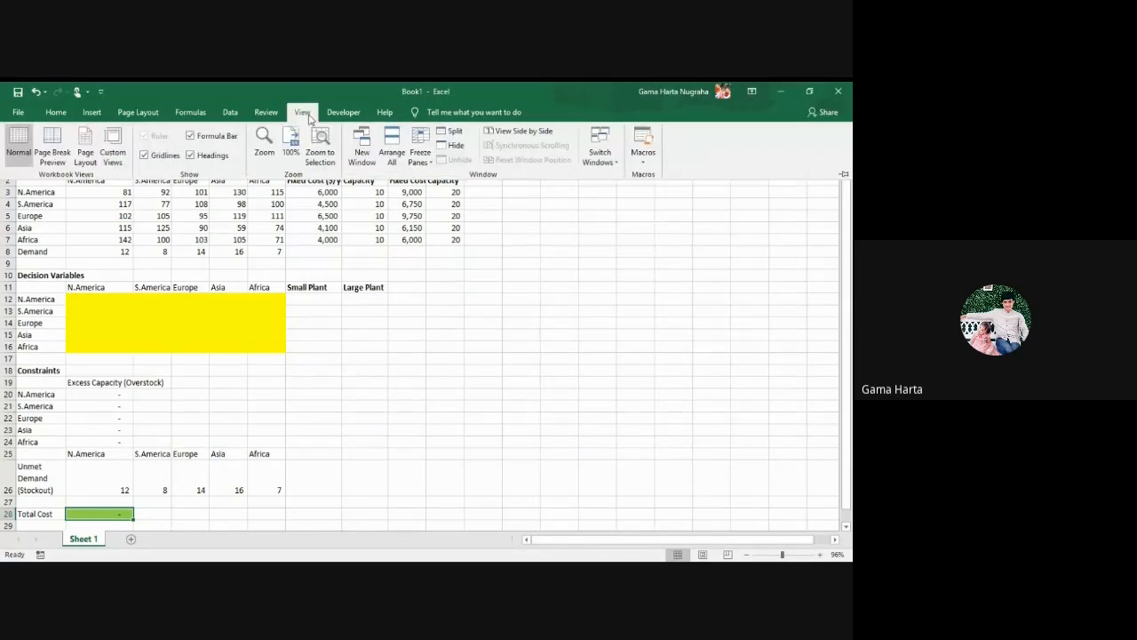
{"action": "left_click", "coordinate": [230, 112]}
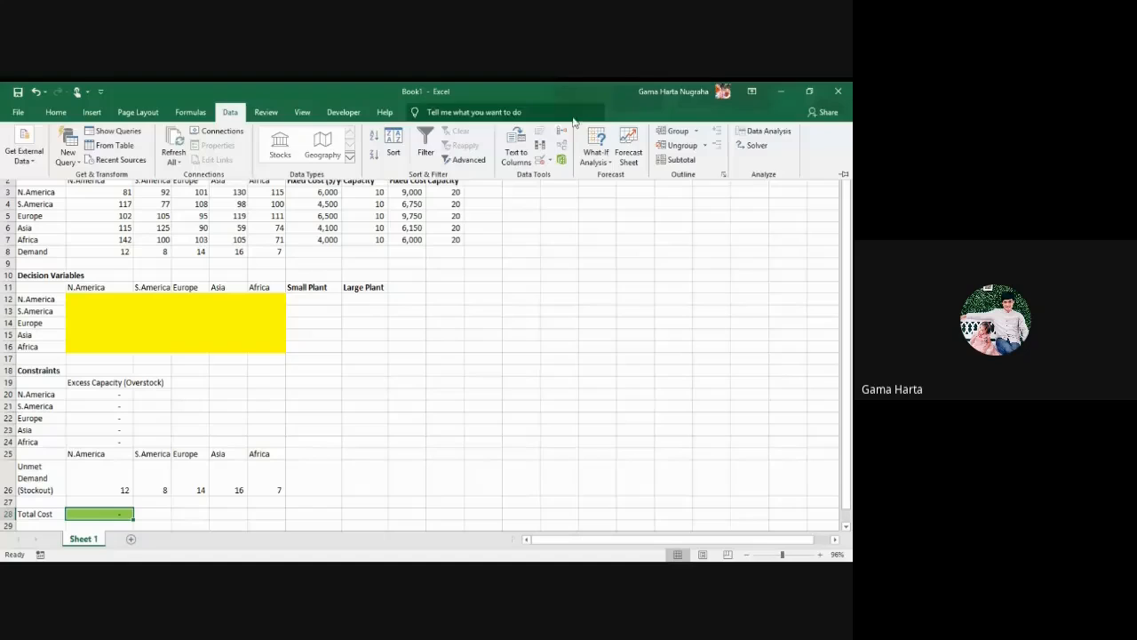
{"action": "left_click", "coordinate": [768, 146]}
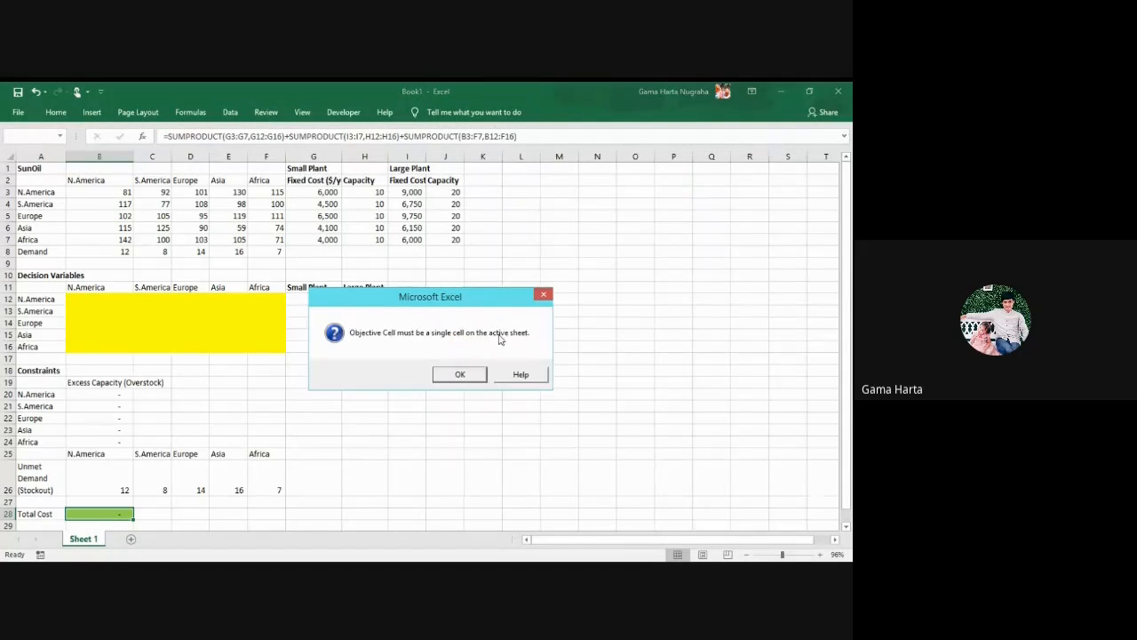
{"action": "left_click", "coordinate": [459, 375]}
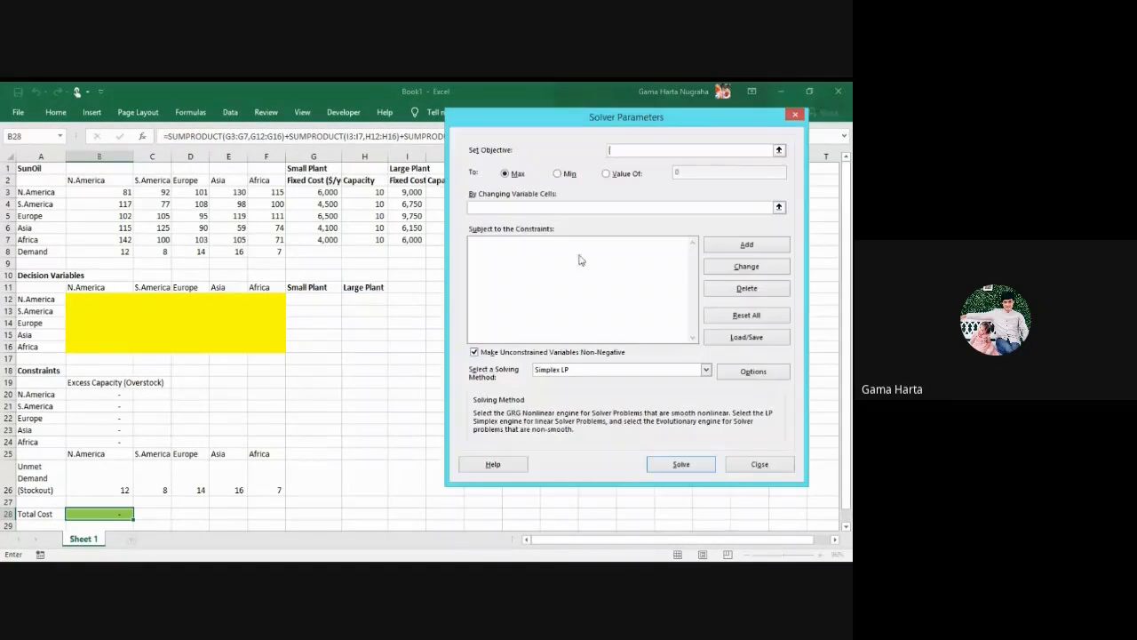
{"action": "left_click", "coordinate": [563, 174]}
{"action": "left_click", "coordinate": [629, 150]}
{"action": "left_click", "coordinate": [116, 512]}
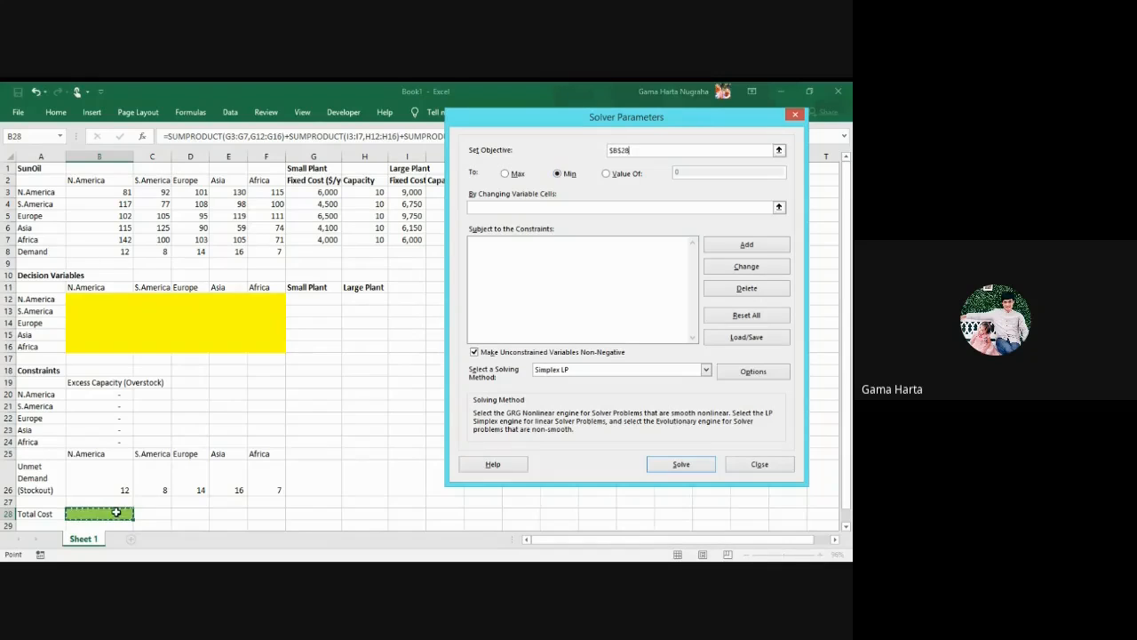
Set Solver's changing variable cells to $B$12:$F$16 and try to add a binary constraint on $G$12:$H$16
{"action": "left_click", "coordinate": [552, 208]}
{"action": "left_click_drag", "start_coordinate": [86, 304], "coordinate": [269, 349]}
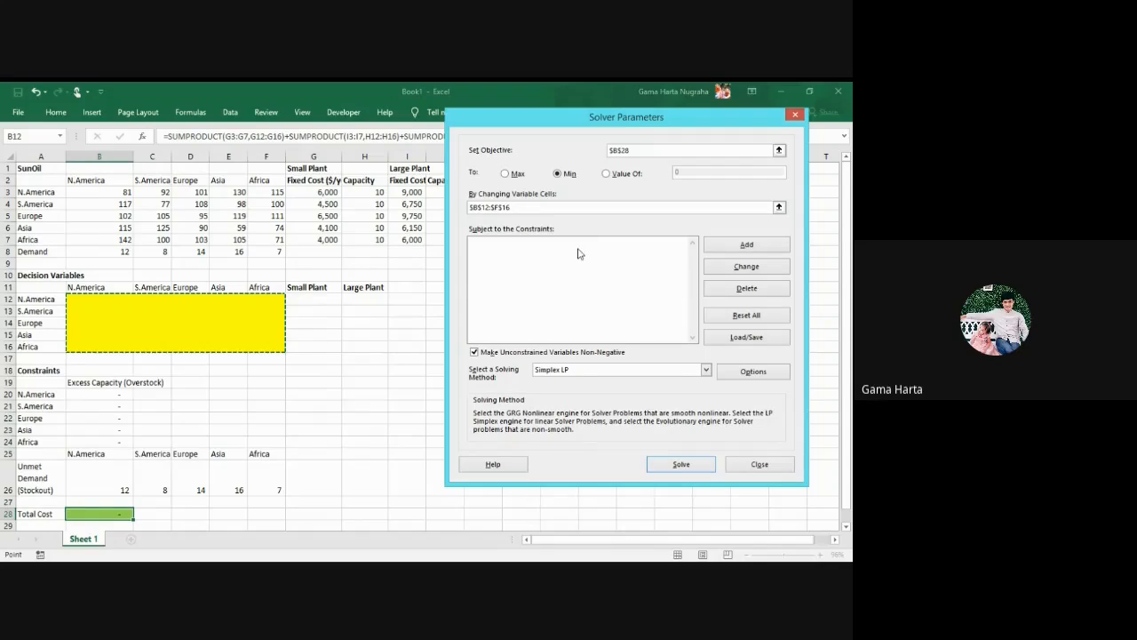
{"action": "left_click", "coordinate": [737, 246]}
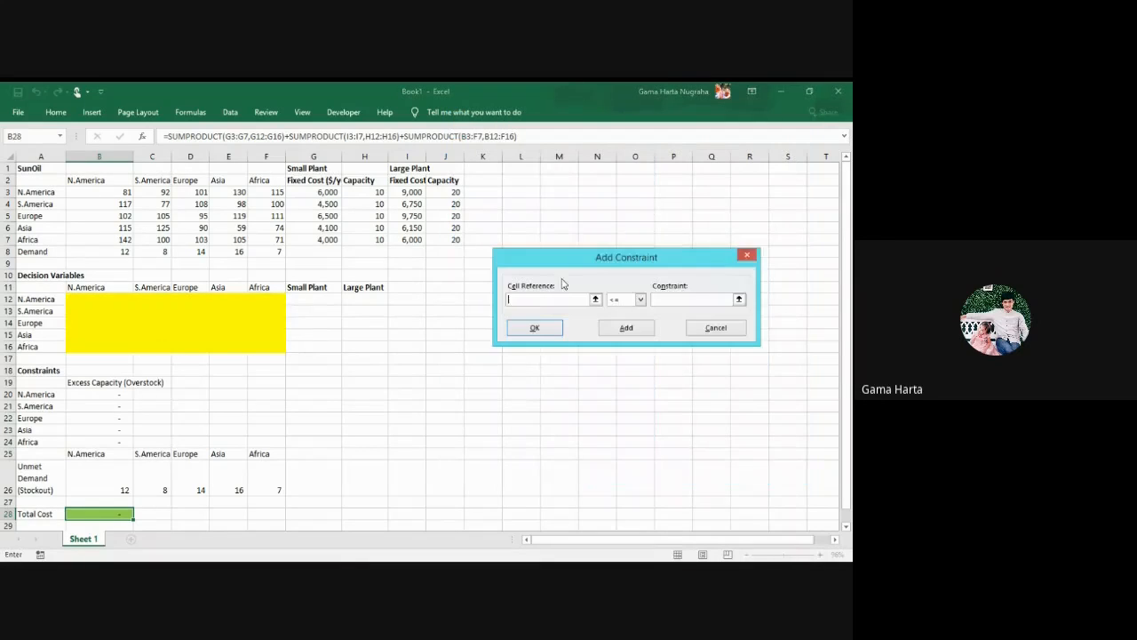
{"action": "left_click_drag", "start_coordinate": [534, 258], "coordinate": [549, 217]}
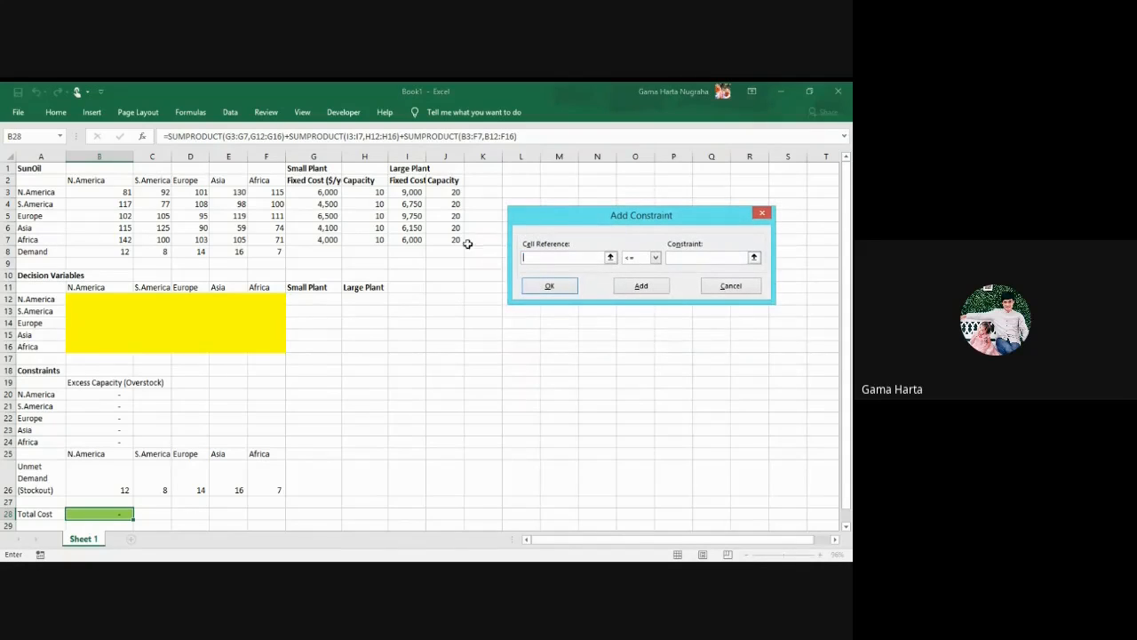
{"action": "left_click", "coordinate": [303, 297]}
{"action": "left_click_drag", "start_coordinate": [303, 297], "coordinate": [360, 346]}
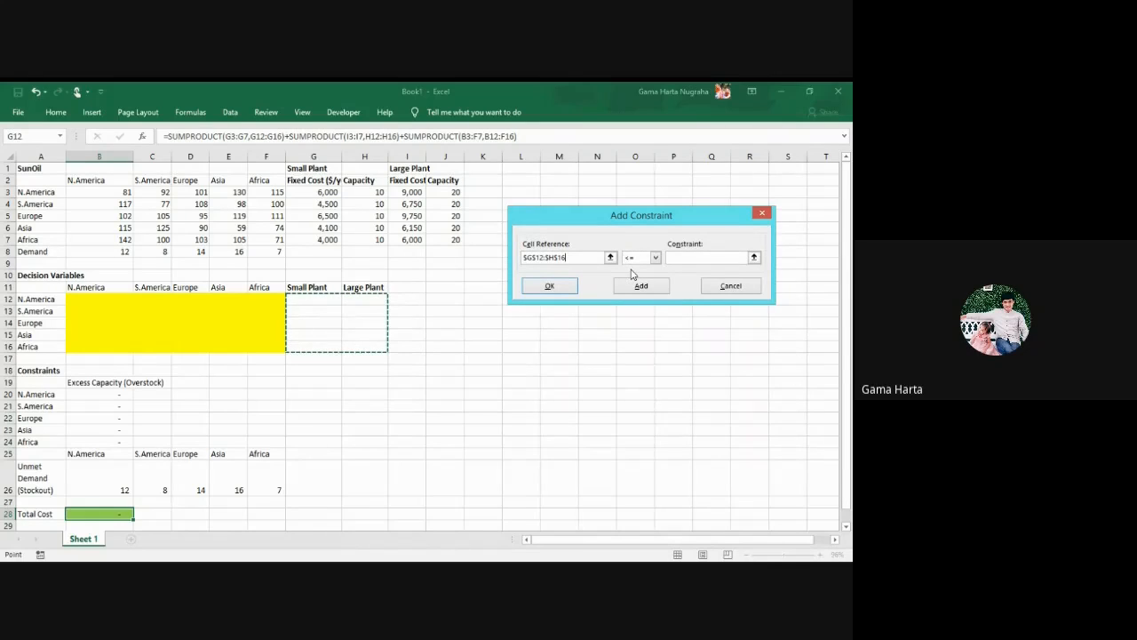
{"action": "left_click", "coordinate": [657, 259]}
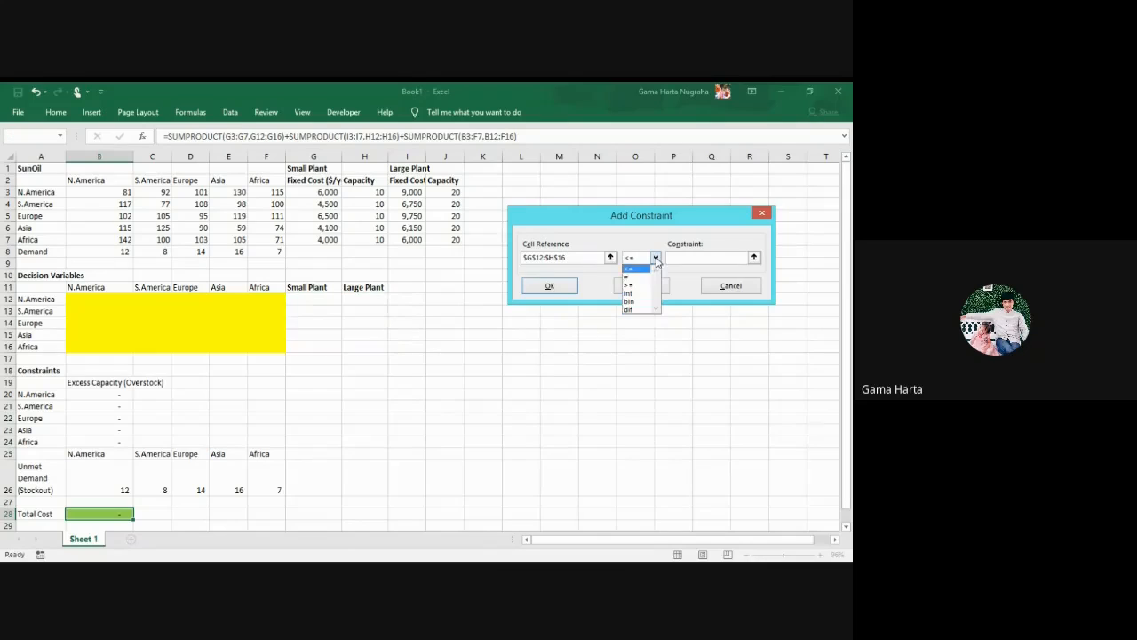
{"action": "left_click", "coordinate": [643, 304]}
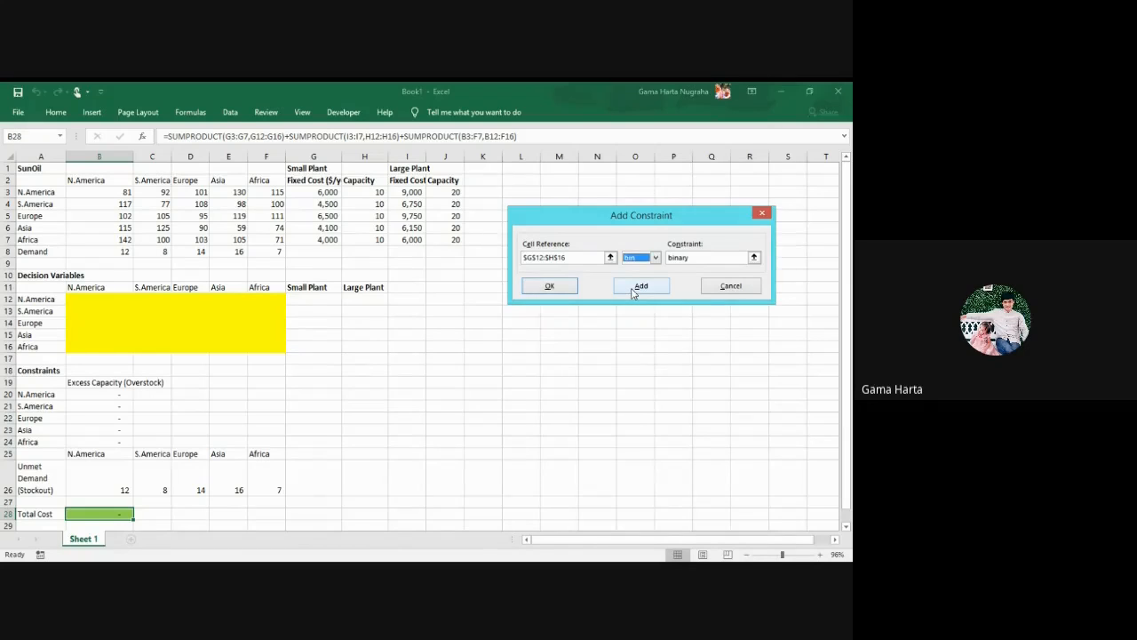
{"action": "left_click", "coordinate": [633, 289]}
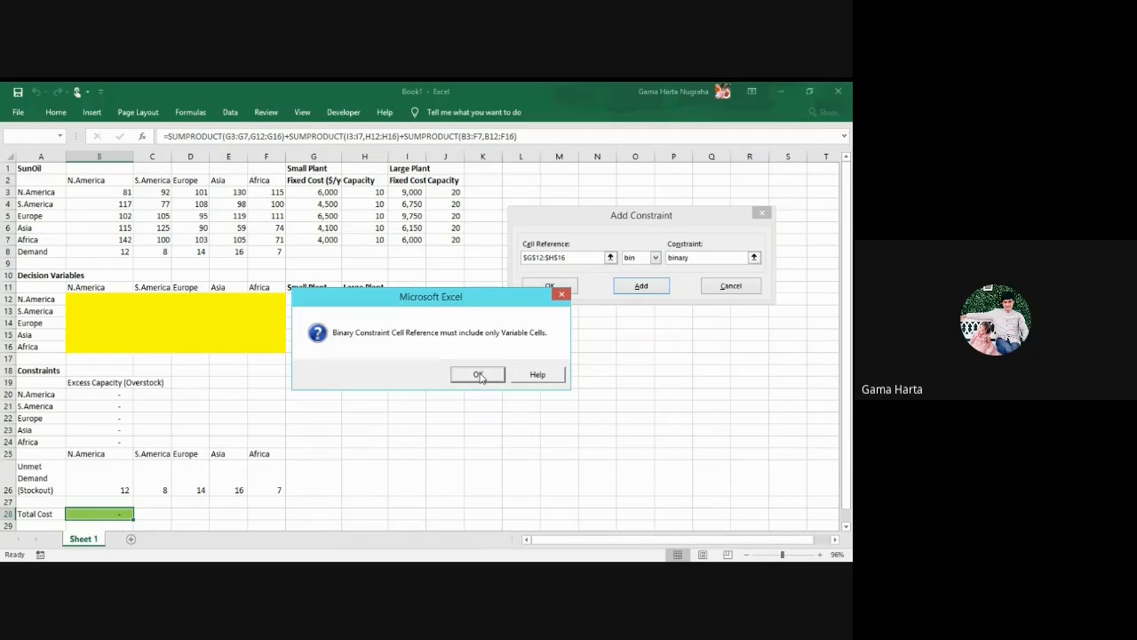
{"action": "left_click", "coordinate": [478, 374]}
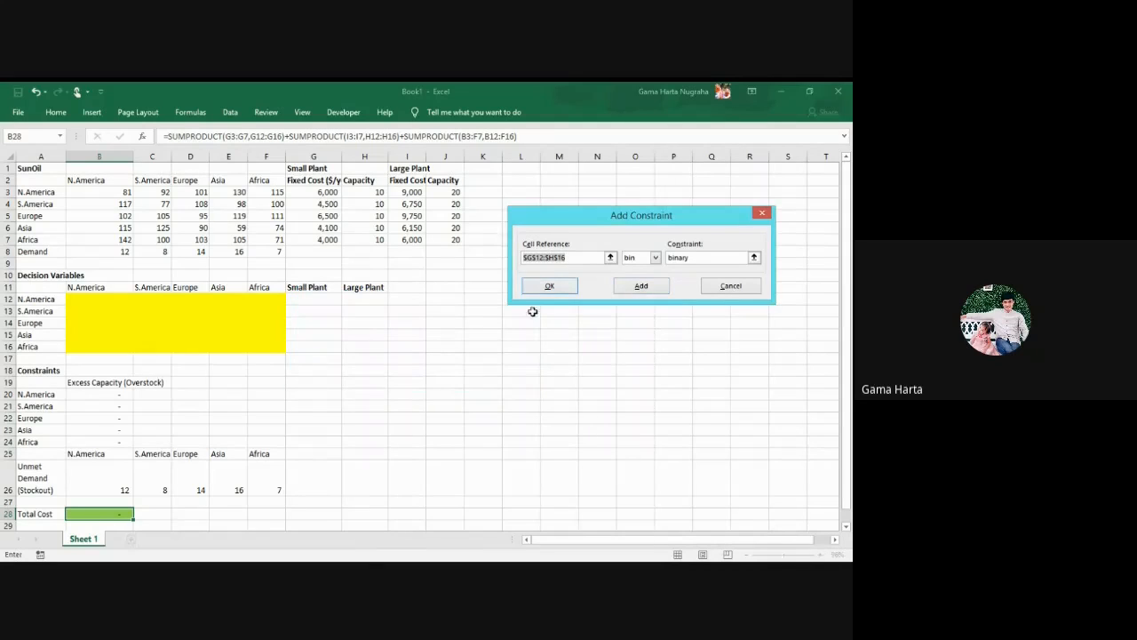
{"action": "left_click", "coordinate": [731, 286]}
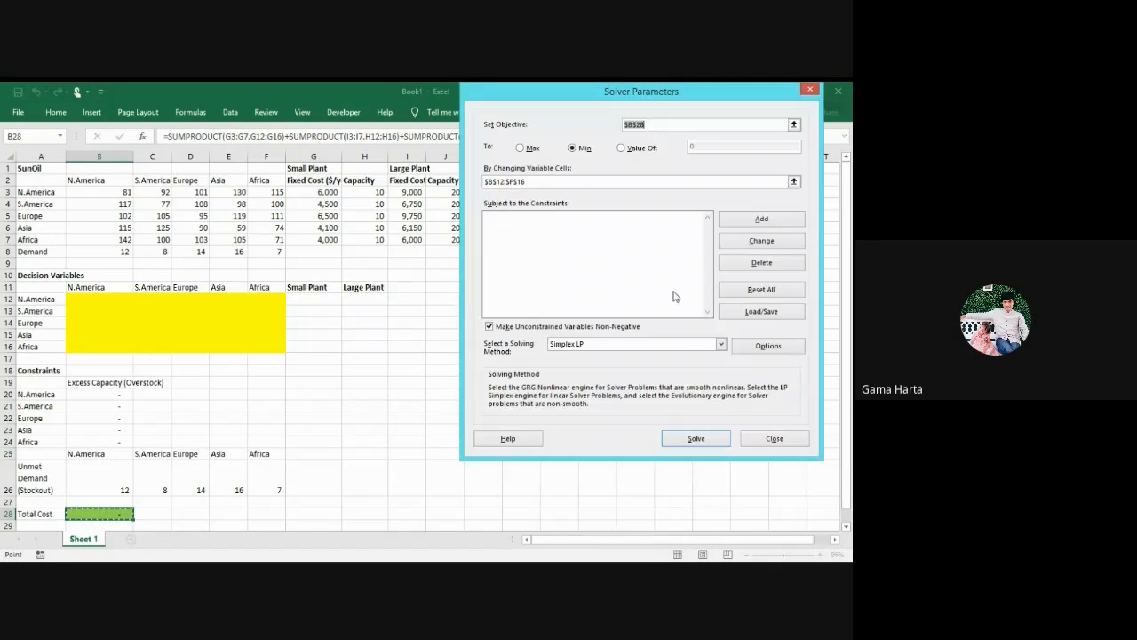
Clear Solver's changing variable cells and close the Solver parameters
{"action": "left_click", "coordinate": [569, 182]}
{"action": "left_click_drag", "start_coordinate": [569, 184], "coordinate": [386, 180]}
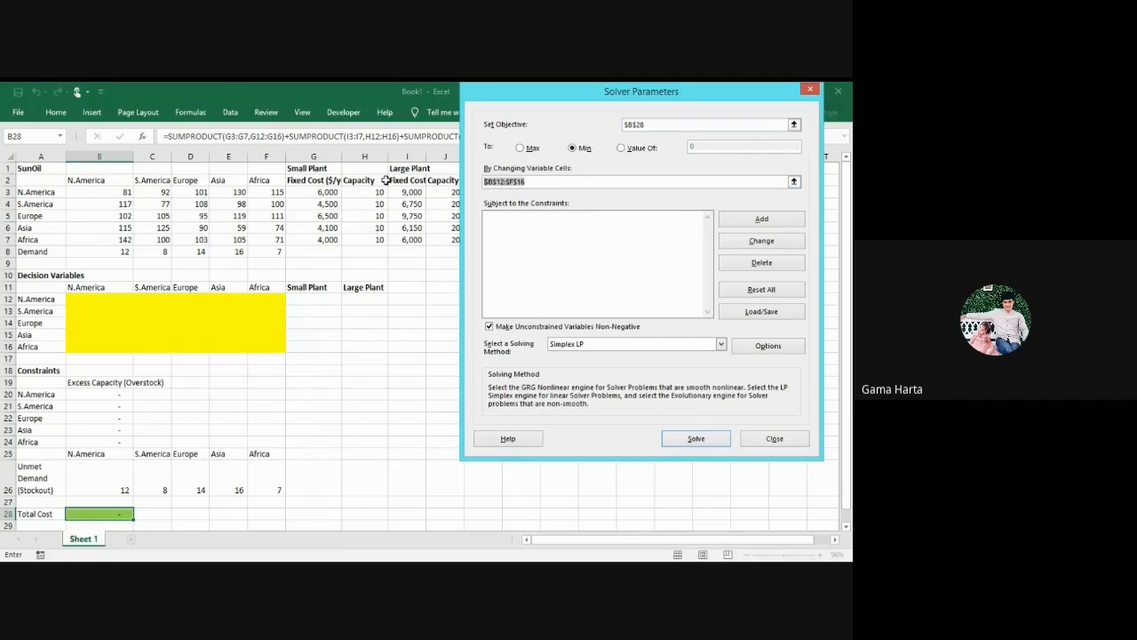
{"action": "key", "text": "BackSpace"}
{"action": "left_click", "coordinate": [774, 439]}
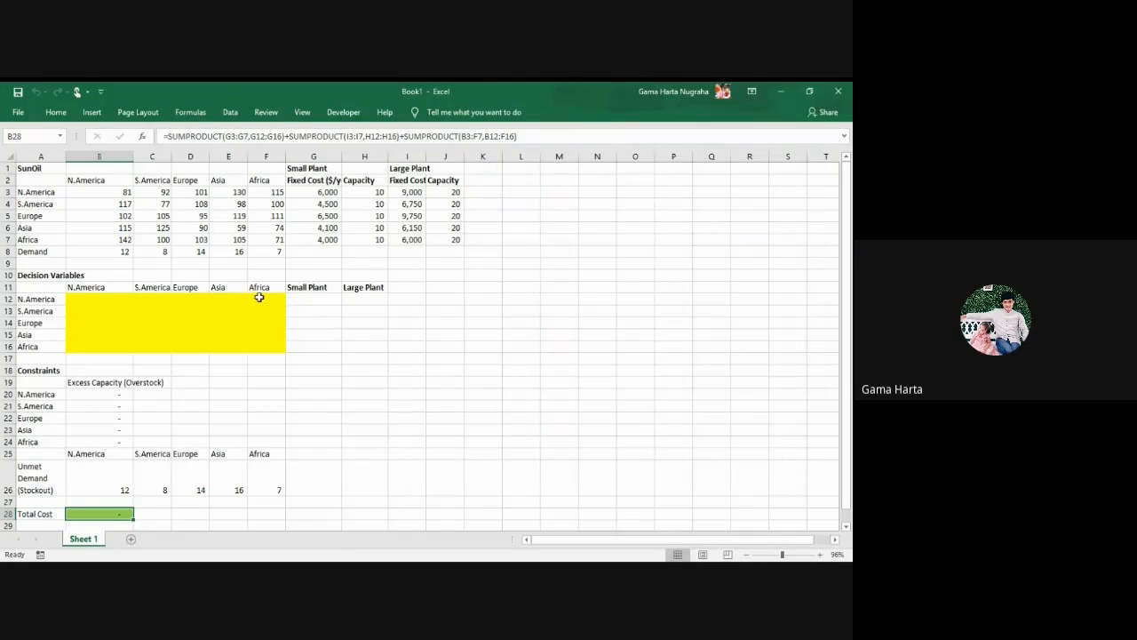
Fill the Small Plant and Large Plant decision cells G12:H16 with yellow to match the other decision variables
{"action": "left_click", "coordinate": [228, 298]}
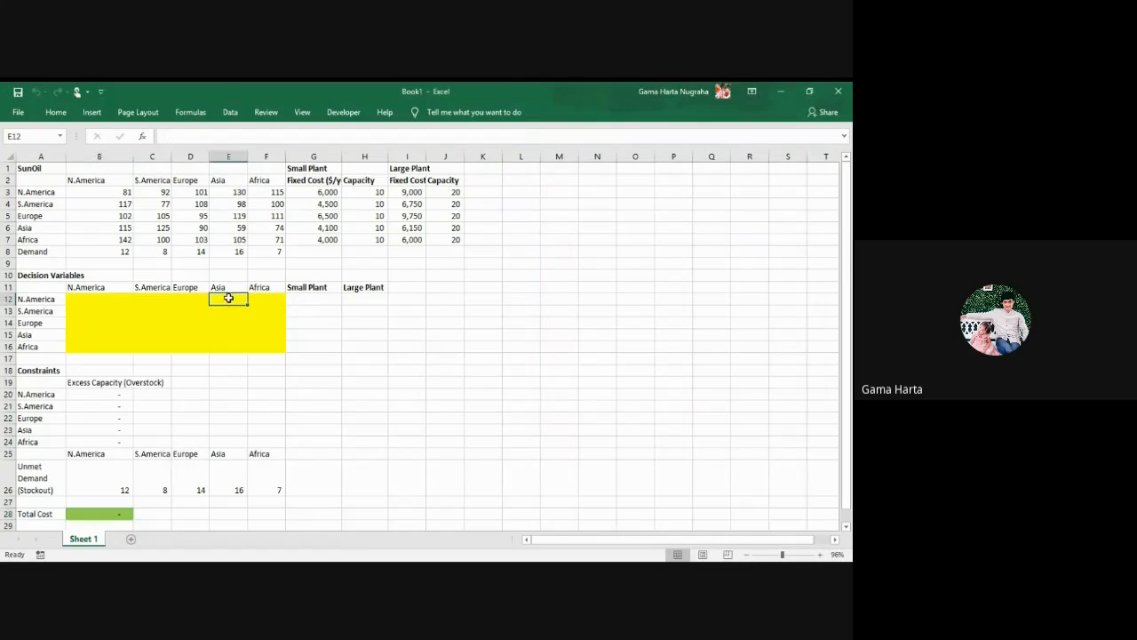
{"action": "left_click", "coordinate": [263, 300]}
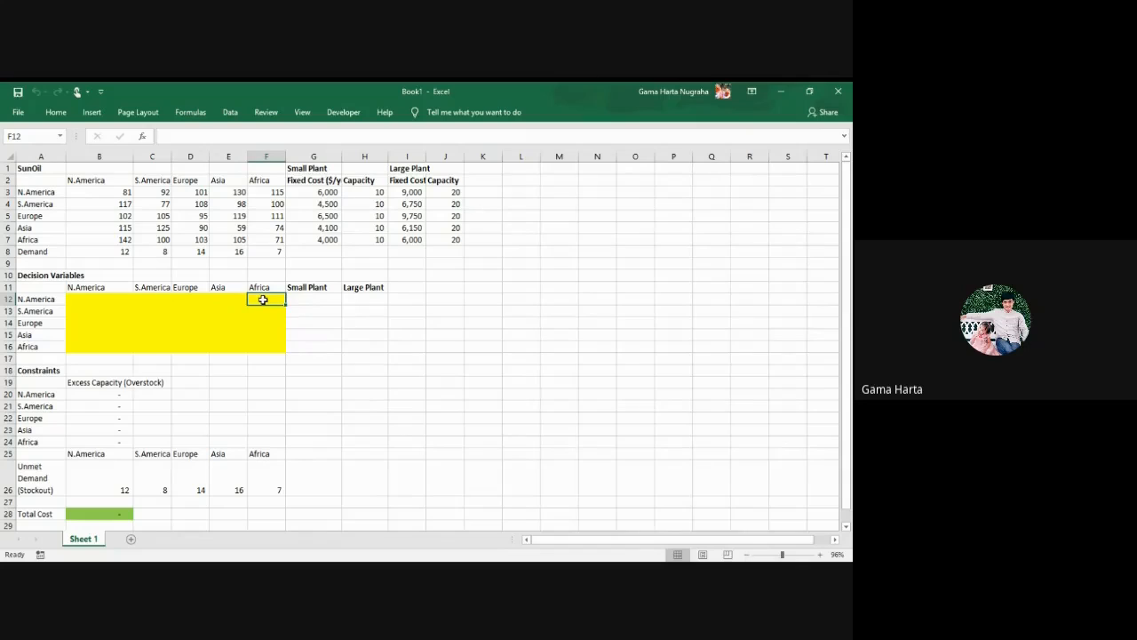
{"action": "left_click_drag", "start_coordinate": [299, 298], "coordinate": [329, 339]}
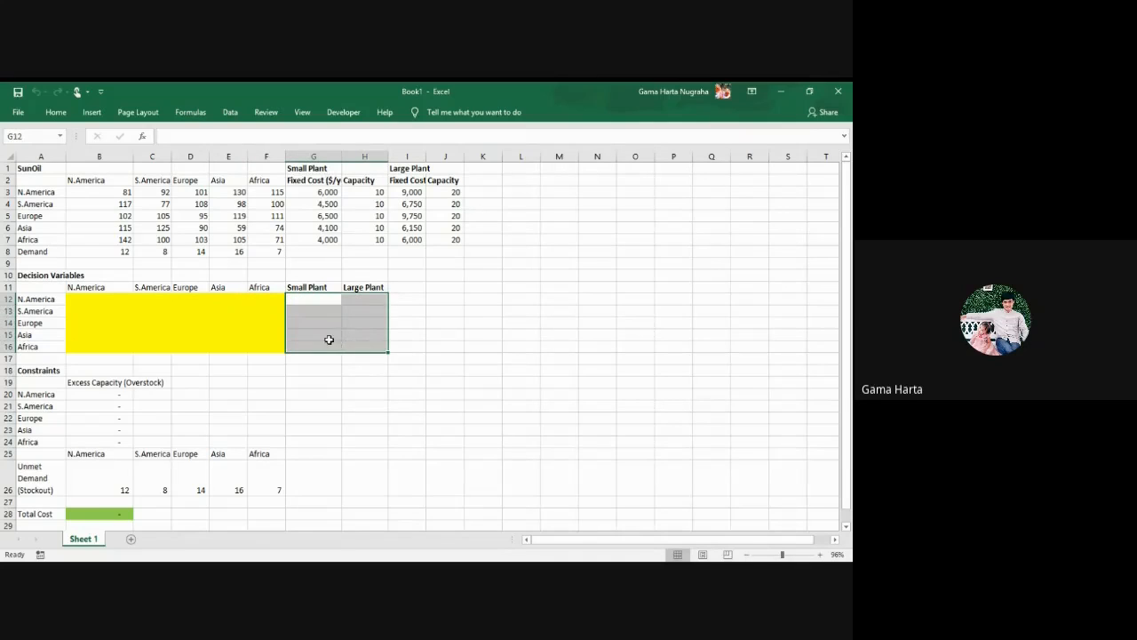
{"action": "left_click", "coordinate": [55, 112]}
{"action": "left_click", "coordinate": [161, 155]}
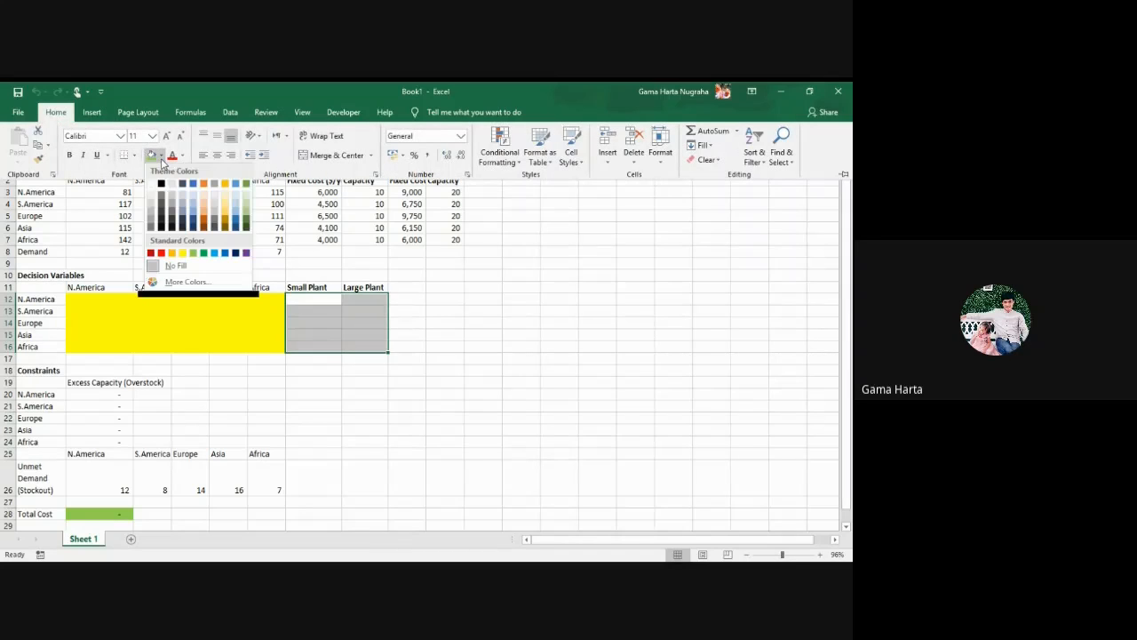
{"action": "left_click", "coordinate": [182, 252]}
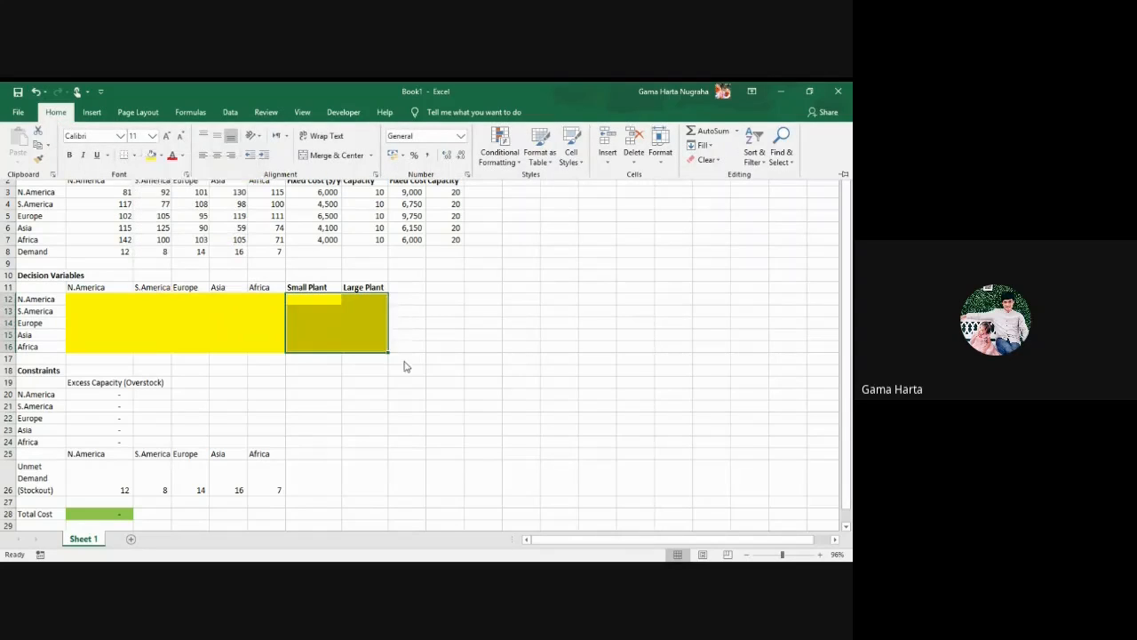
{"action": "left_click", "coordinate": [429, 315]}
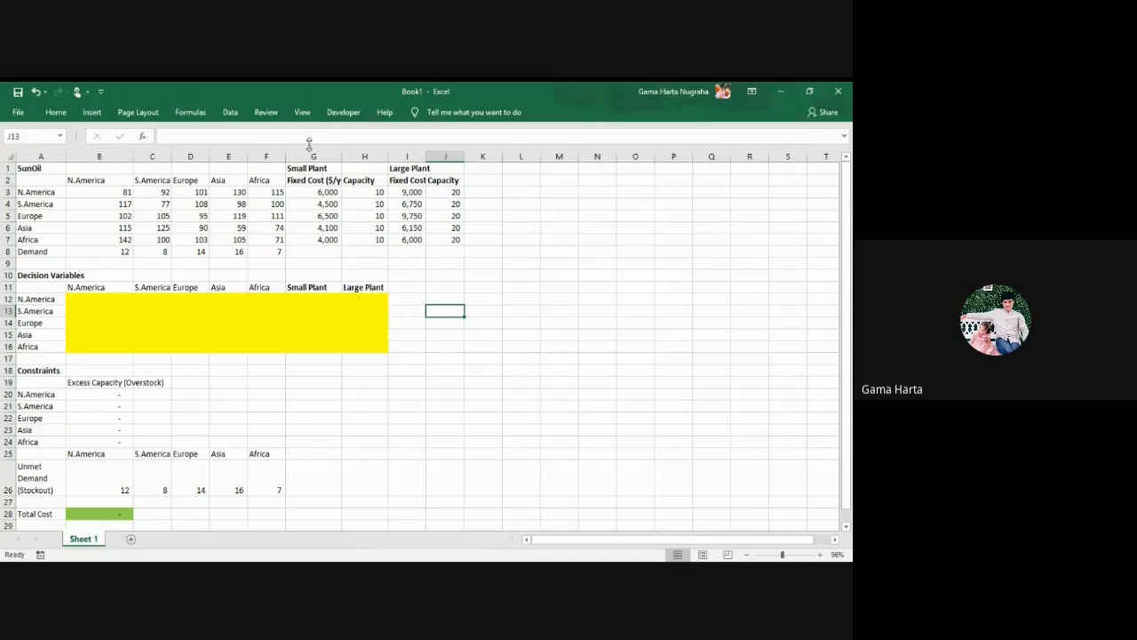
Reopen Solver and set its changing variable cells to the full decision range $B$12:$H$16
{"action": "left_click", "coordinate": [307, 117]}
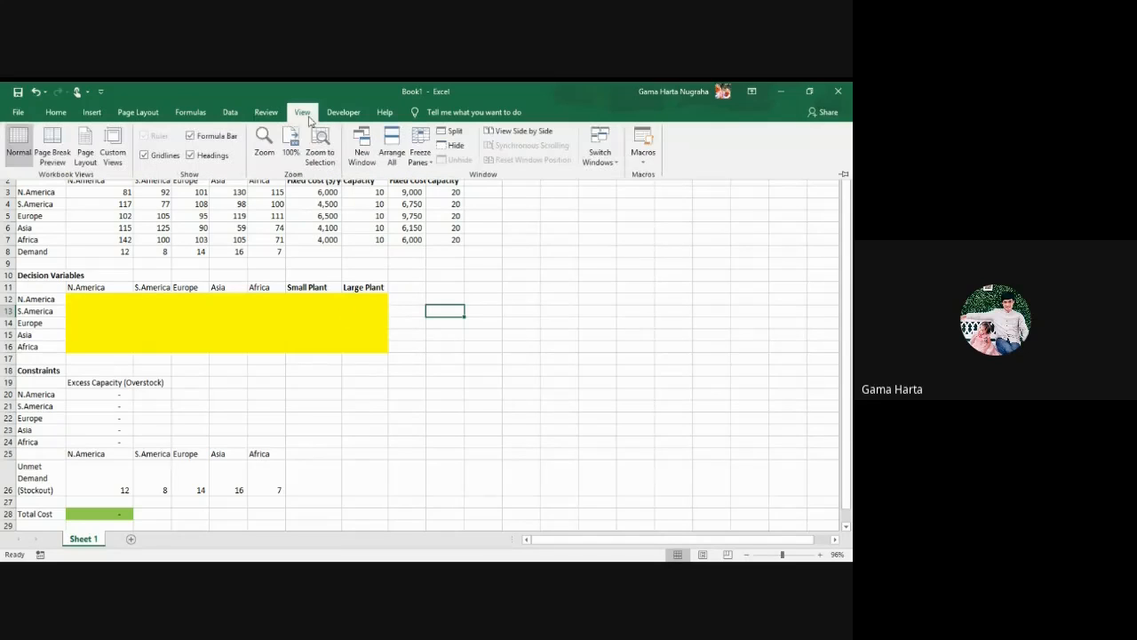
{"action": "left_click", "coordinate": [237, 115]}
{"action": "left_click", "coordinate": [751, 144]}
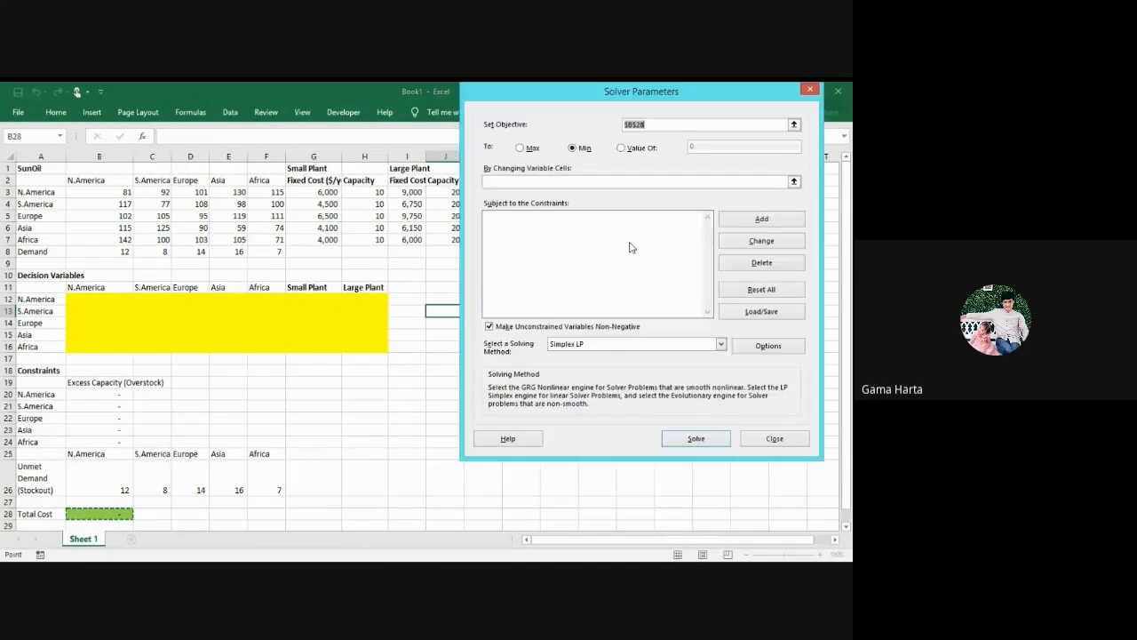
{"action": "left_click_drag", "start_coordinate": [658, 100], "coordinate": [692, 144]}
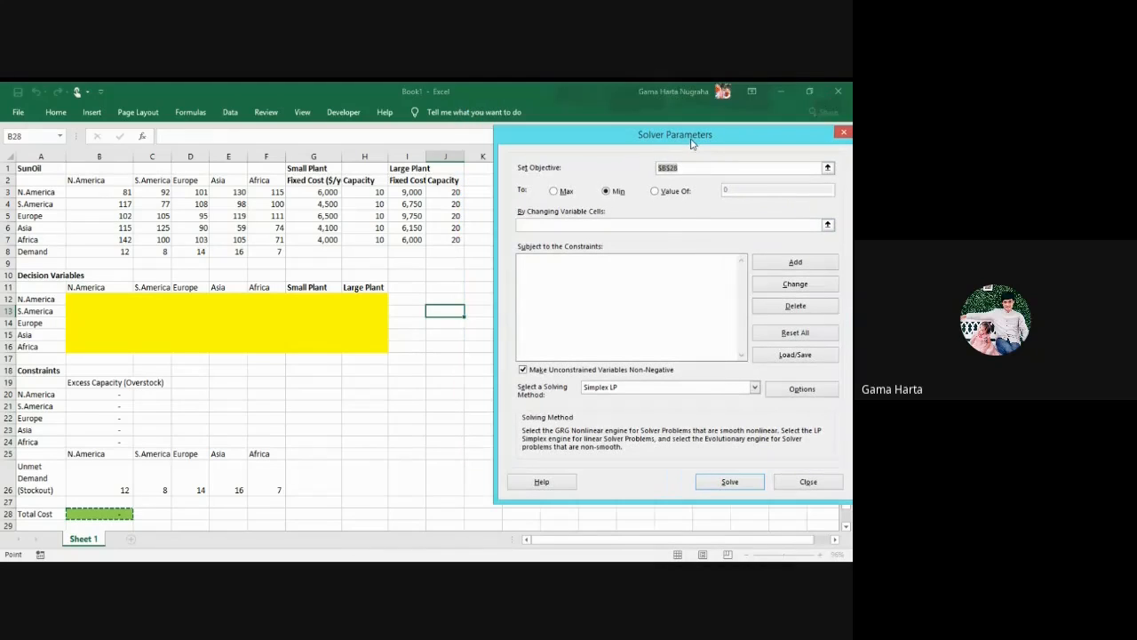
{"action": "left_click", "coordinate": [670, 227]}
{"action": "left_click_drag", "start_coordinate": [80, 299], "coordinate": [347, 342]}
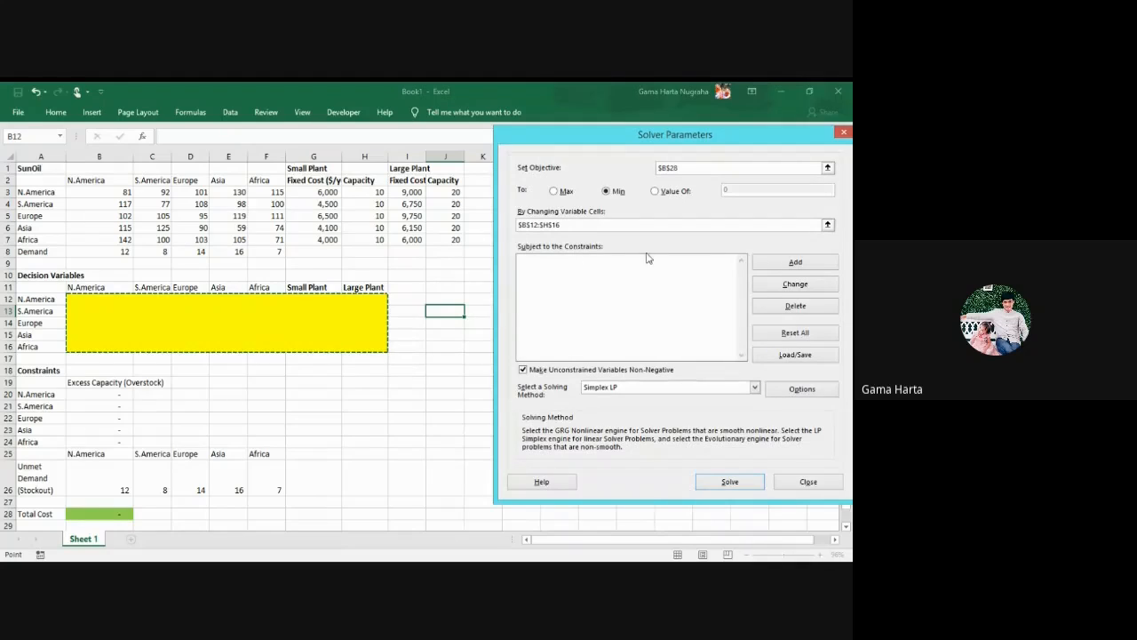
Add a Solver constraint requiring the shipment cells $B$12:$F$16 to be >= 0
{"action": "left_click", "coordinate": [790, 263]}
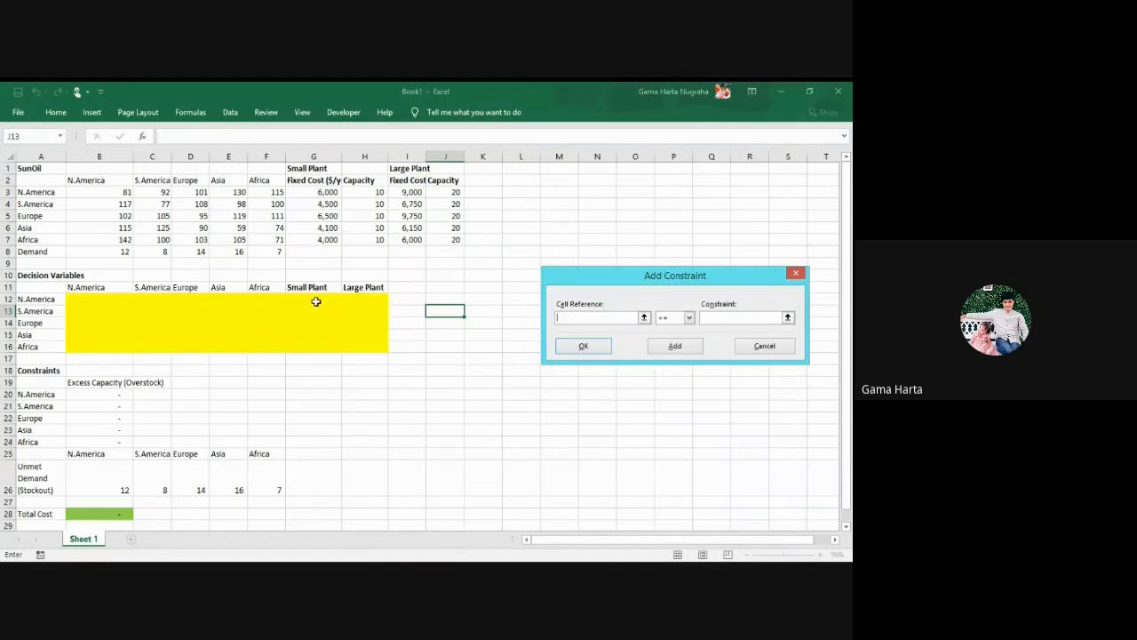
{"action": "left_click_drag", "start_coordinate": [95, 299], "coordinate": [258, 342]}
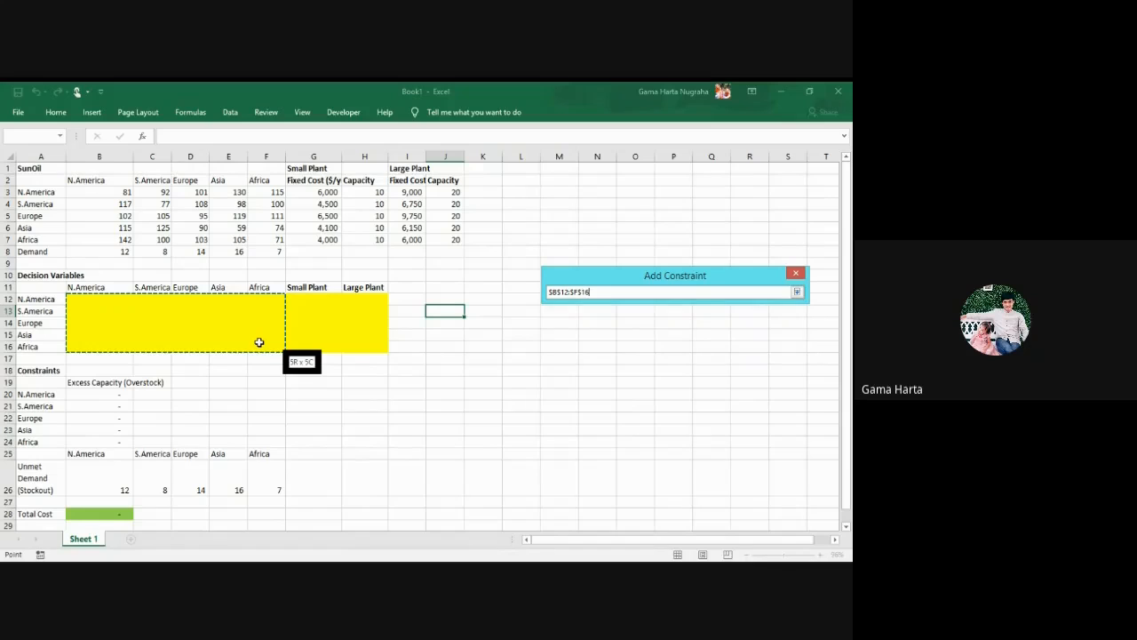
{"action": "left_click_drag", "start_coordinate": [259, 342], "coordinate": [257, 338]}
{"action": "left_click", "coordinate": [689, 317]}
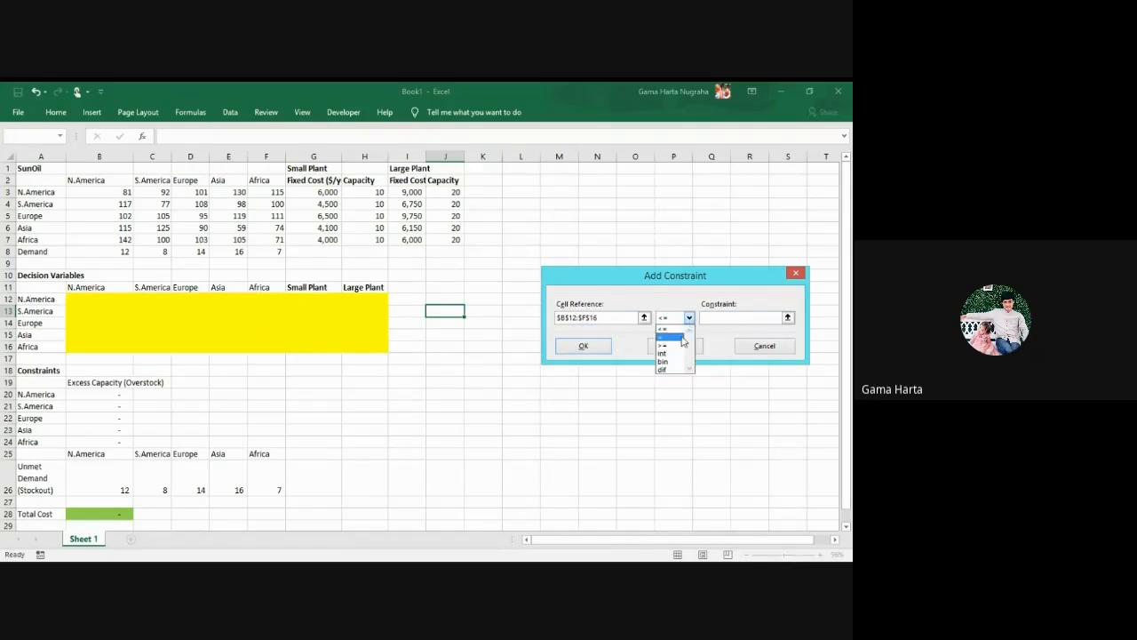
{"action": "left_click", "coordinate": [679, 344]}
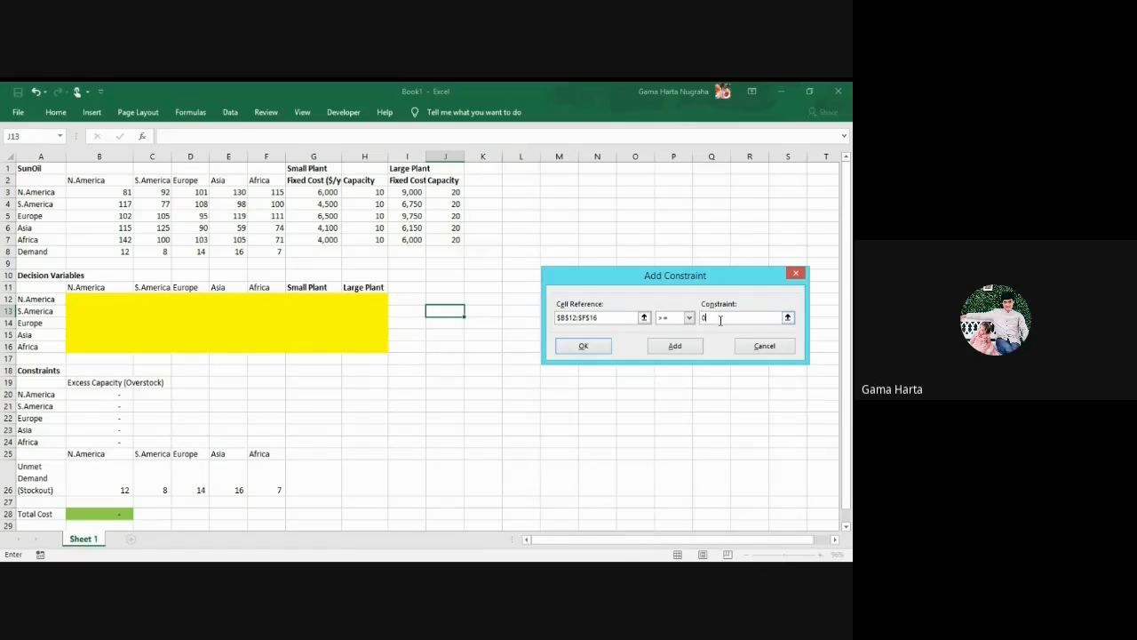
{"action": "left_click", "coordinate": [674, 345]}
Add a constraint making the Small Plant and Large Plant decision cells $G$12:$H$16 binary
{"action": "left_click_drag", "start_coordinate": [303, 300], "coordinate": [361, 349]}
{"action": "left_click", "coordinate": [689, 317]}
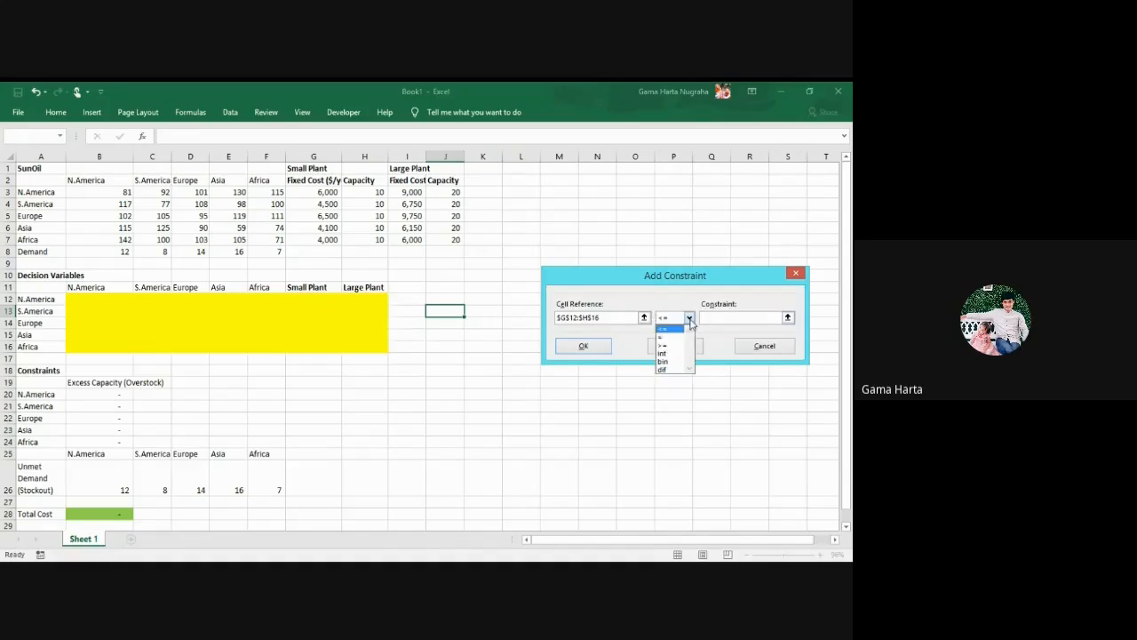
{"action": "left_click", "coordinate": [670, 362]}
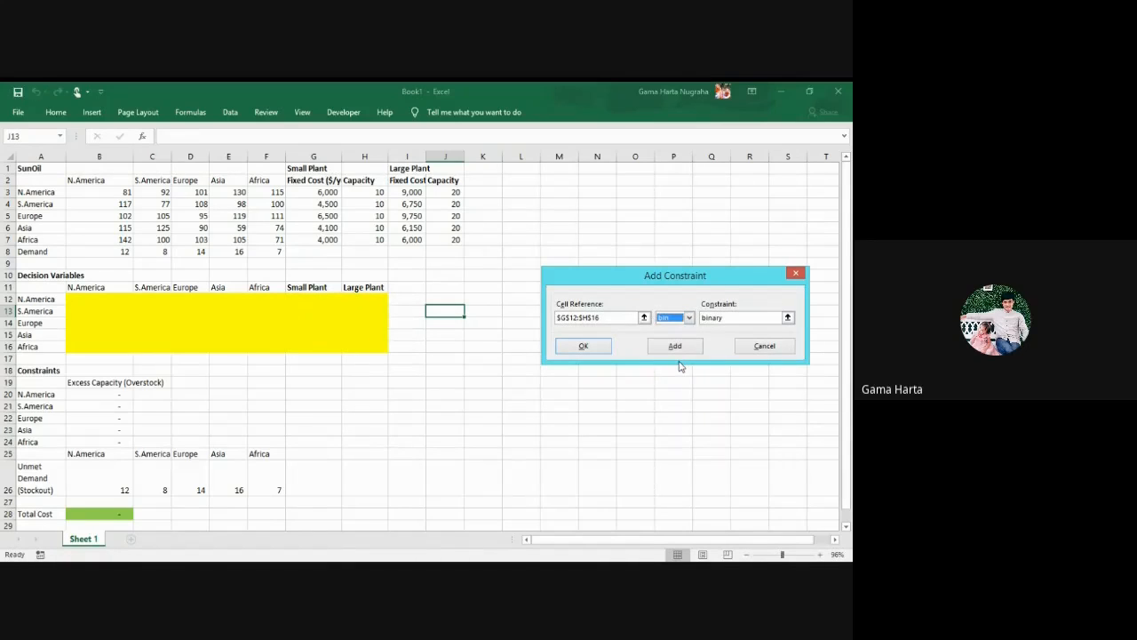
{"action": "left_click", "coordinate": [671, 348]}
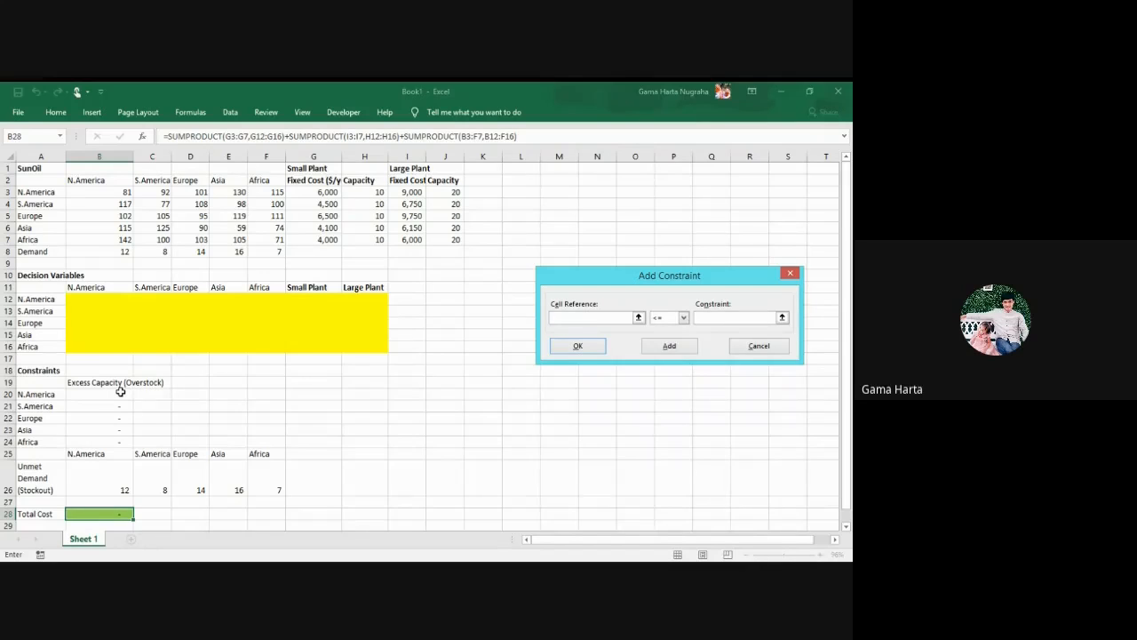
Add a constraint requiring the Excess Capacity cells $B$20:$B$24 to be >= 0 and return to the Solver parameters
{"action": "left_click_drag", "start_coordinate": [120, 390], "coordinate": [114, 443]}
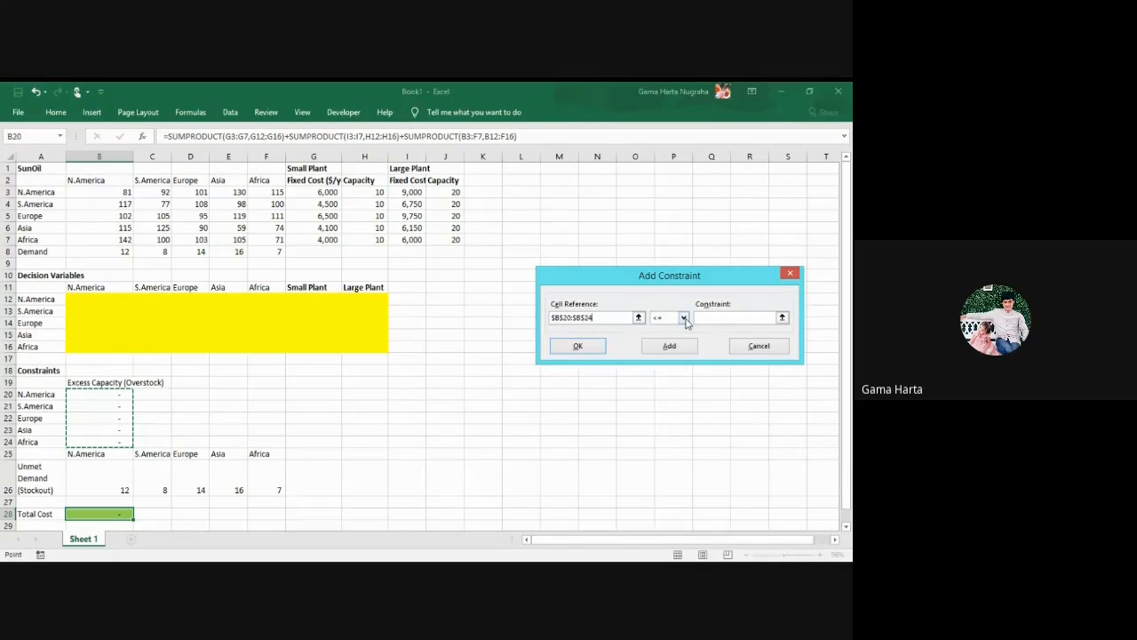
{"action": "left_click", "coordinate": [683, 318]}
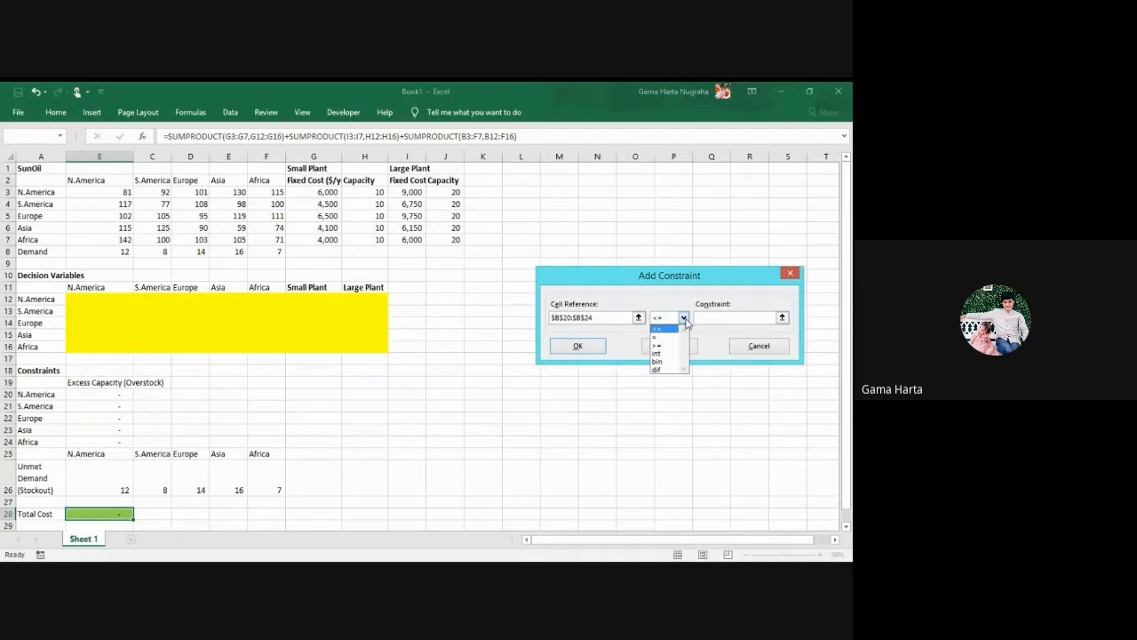
{"action": "left_click", "coordinate": [665, 345]}
{"action": "left_click", "coordinate": [708, 316]}
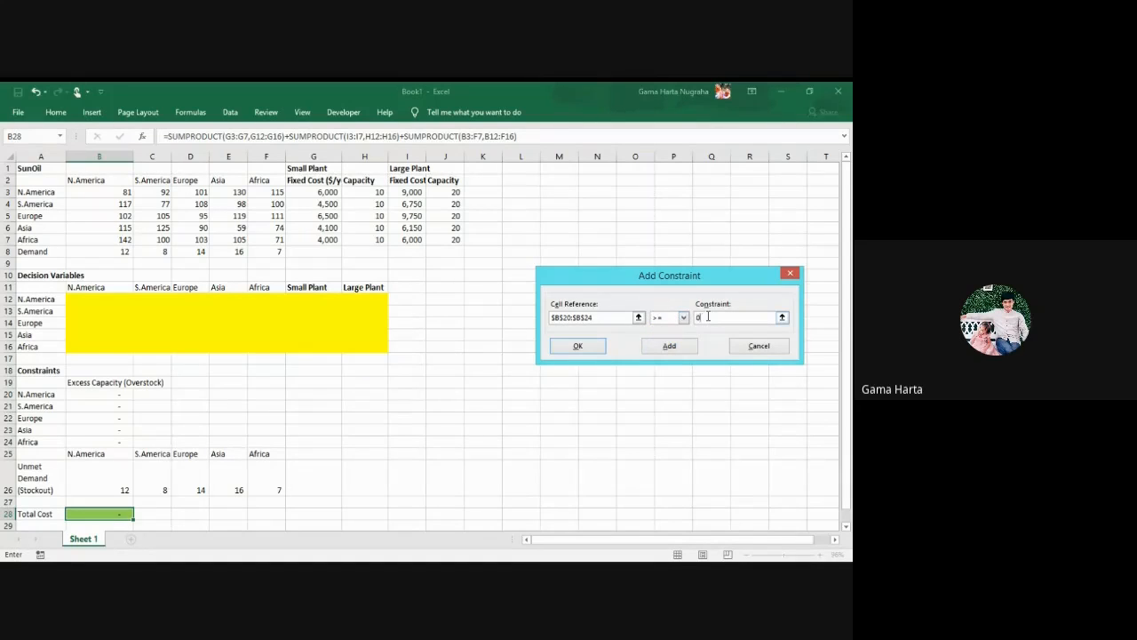
{"action": "left_click", "coordinate": [586, 348]}
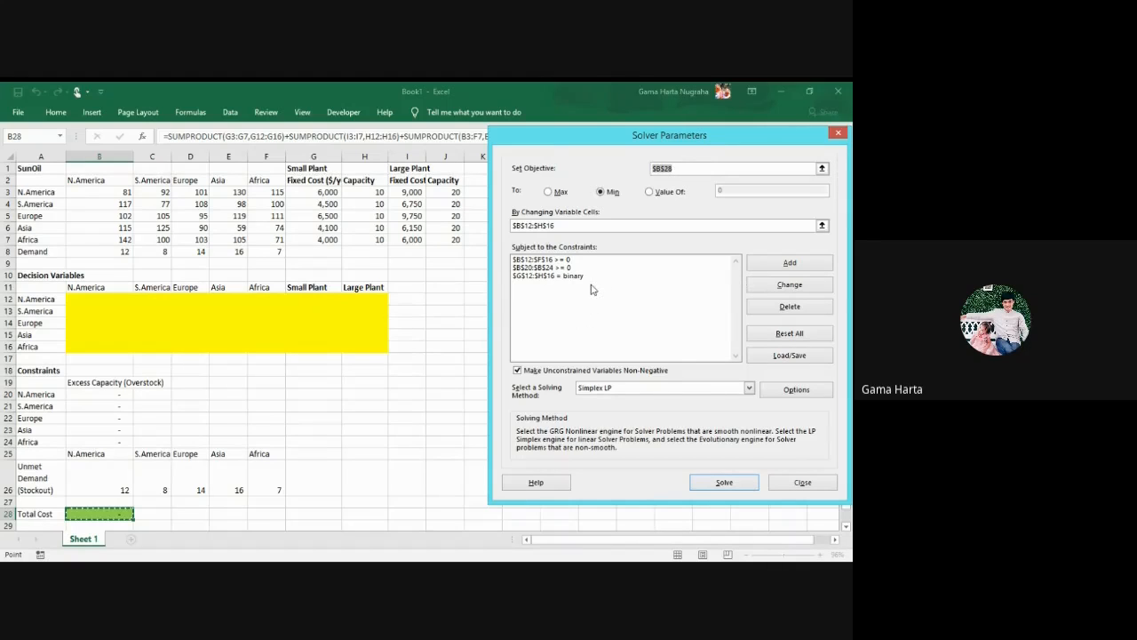
Constrain the Unmet Demand cells $B$26:$F$26 to = 0, and solve the model, keeping the Solver solution
{"action": "left_click", "coordinate": [790, 265]}
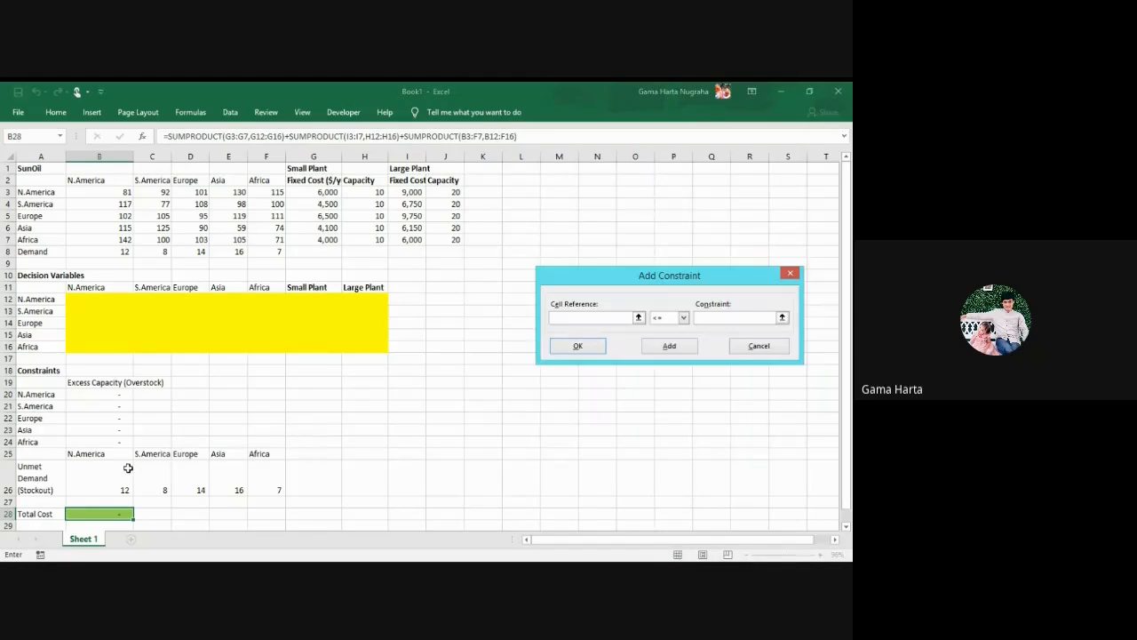
{"action": "left_click_drag", "start_coordinate": [80, 471], "coordinate": [261, 474]}
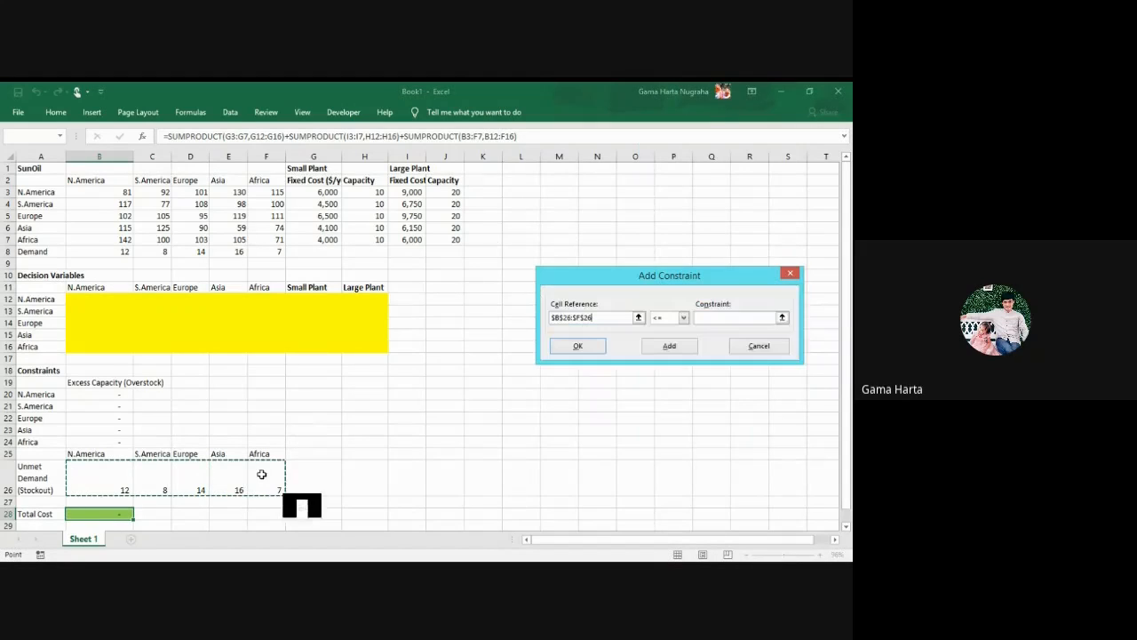
{"action": "left_click", "coordinate": [683, 318]}
{"action": "left_click", "coordinate": [670, 335]}
{"action": "left_click", "coordinate": [721, 321]}
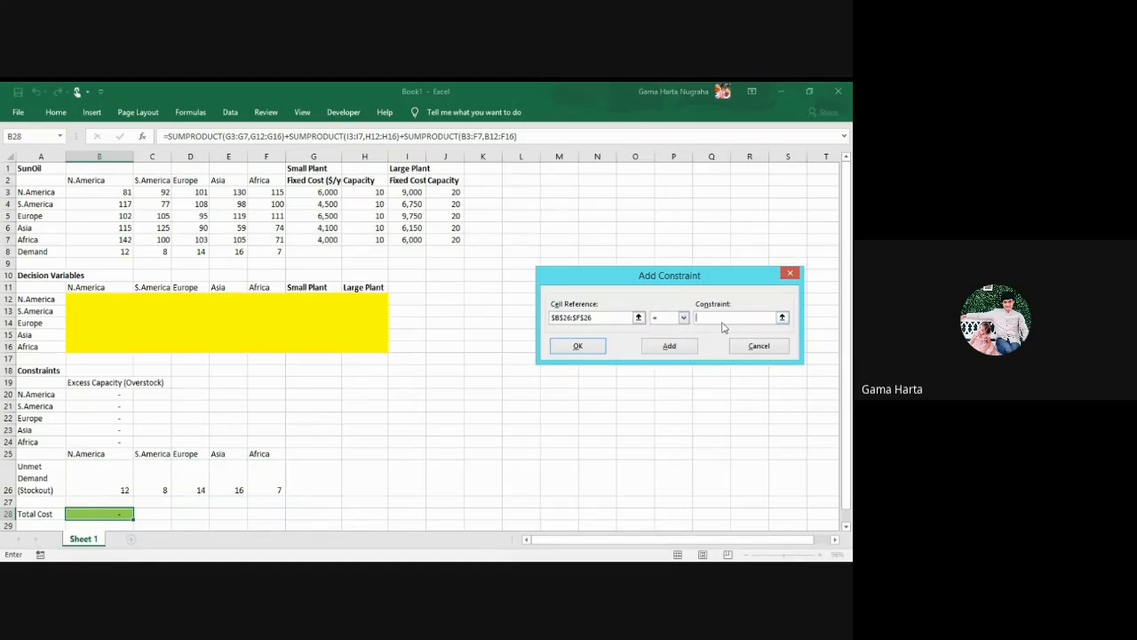
{"action": "type", "text": "0"}
{"action": "left_click", "coordinate": [591, 346]}
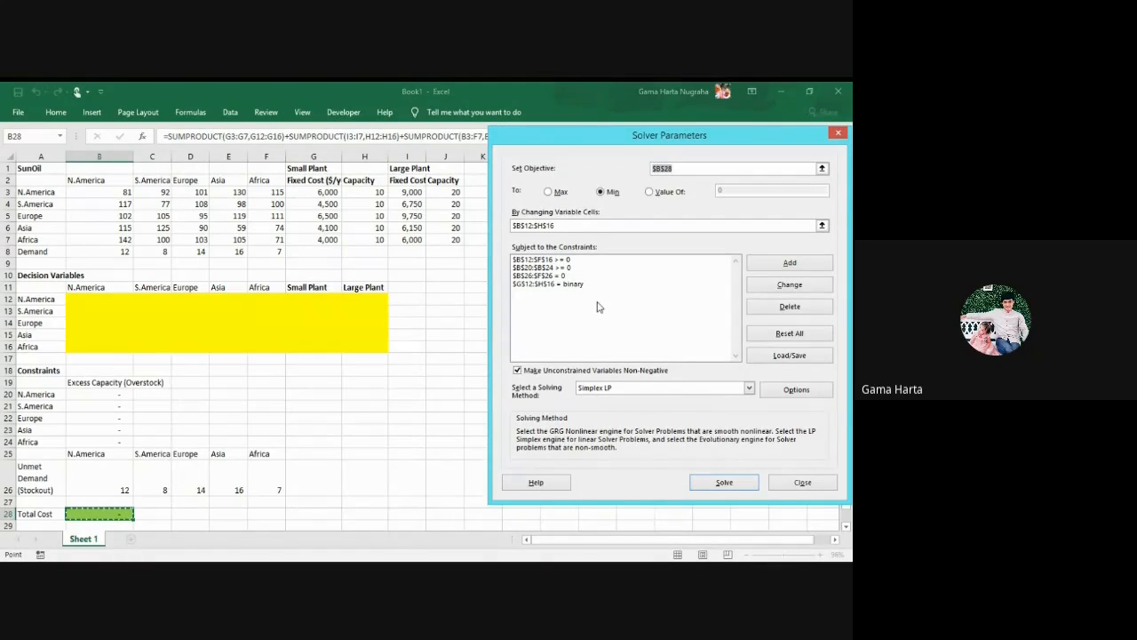
{"action": "left_click", "coordinate": [724, 482]}
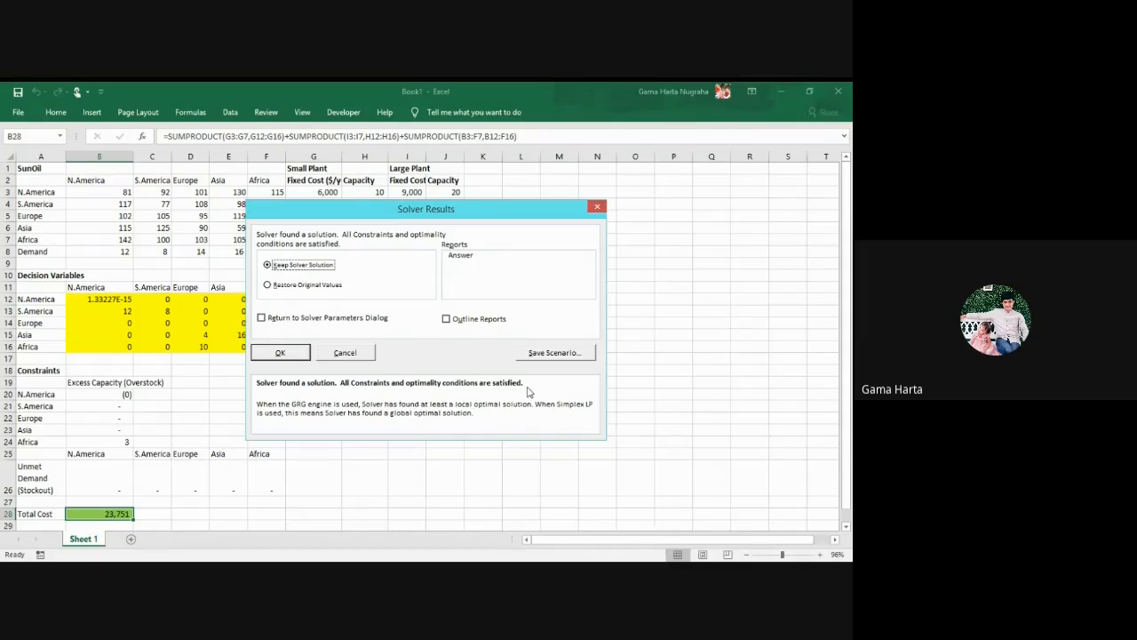
{"action": "left_click", "coordinate": [296, 354]}
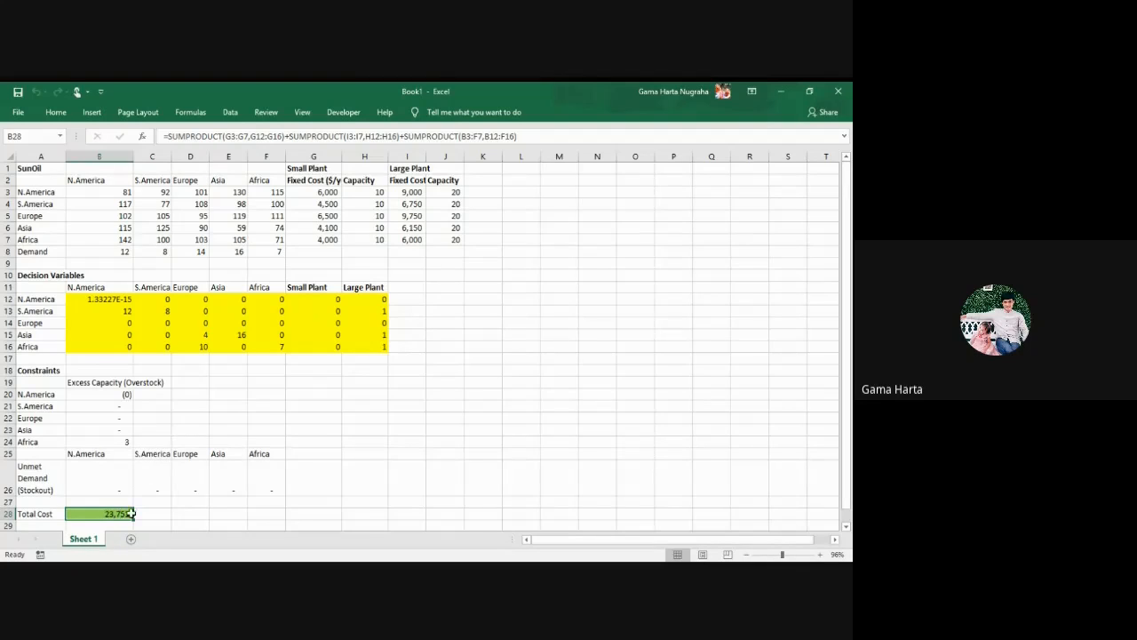
Enter the heading "KESIMPULAN:" in cell H19
{"action": "left_click", "coordinate": [376, 384]}
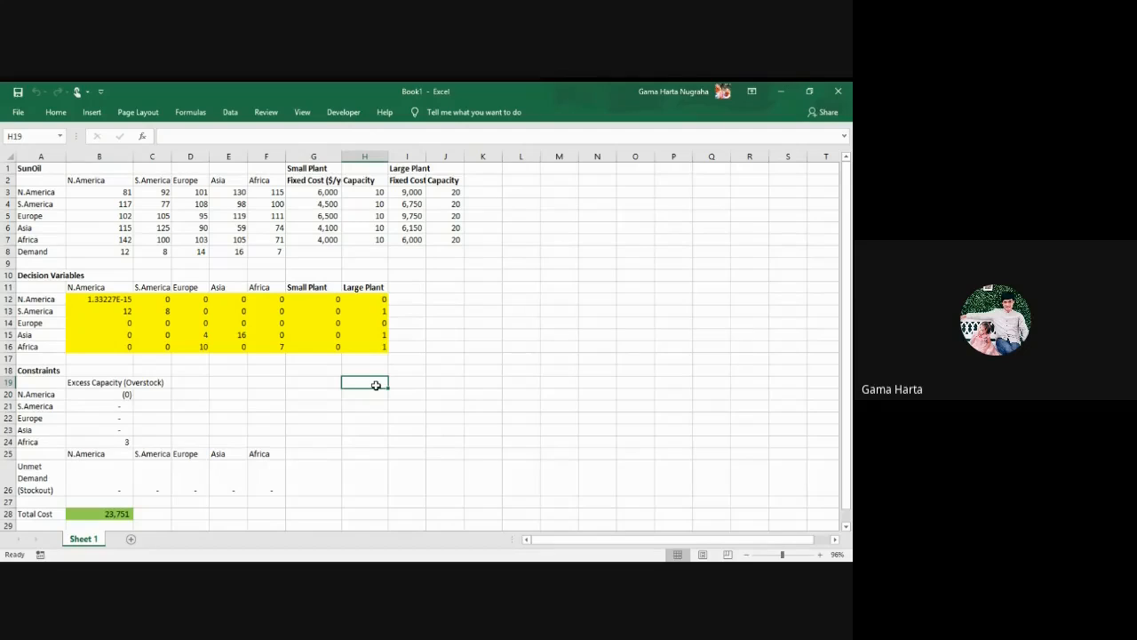
{"action": "type", "text": "a"}
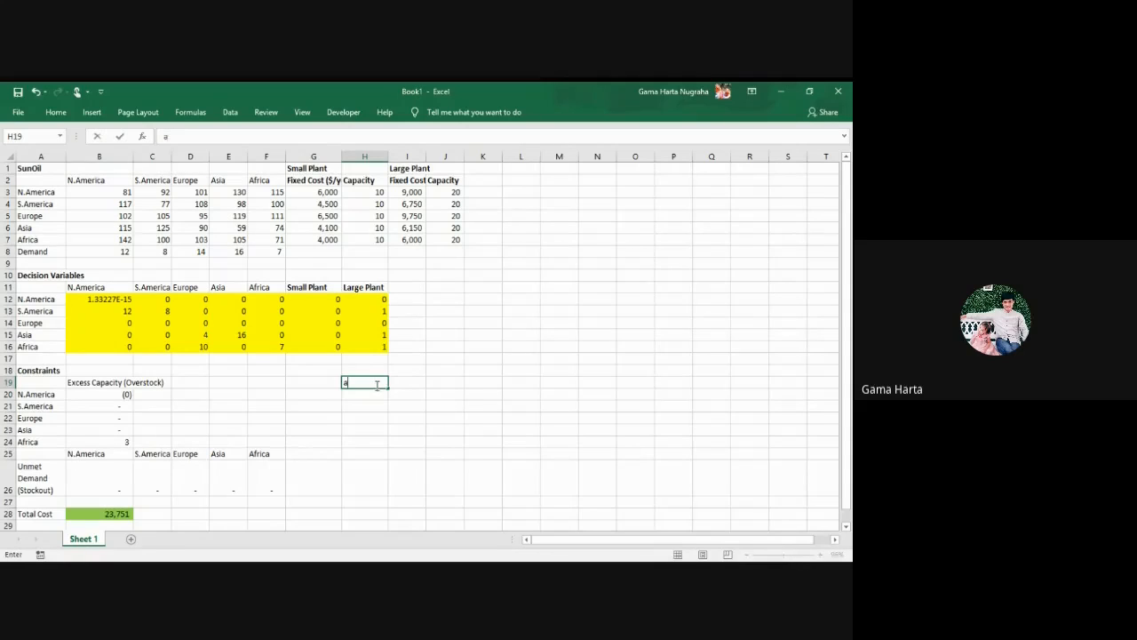
{"action": "type", "text": "KESIMPULAN:"}
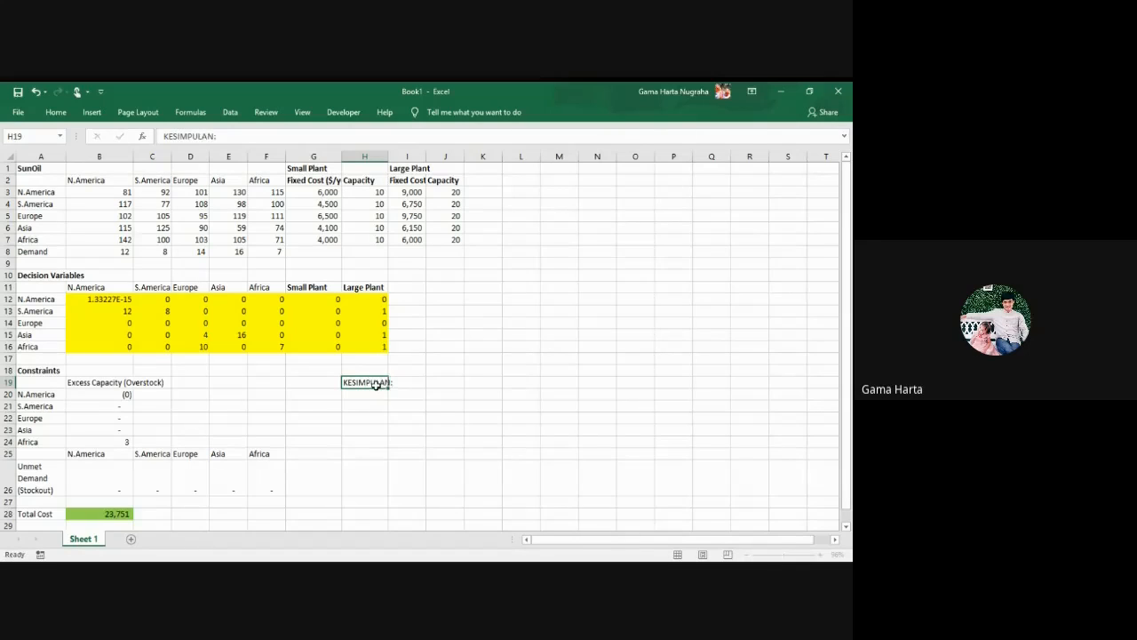
{"action": "key", "text": "Return"}
{"action": "key", "text": "Return"}
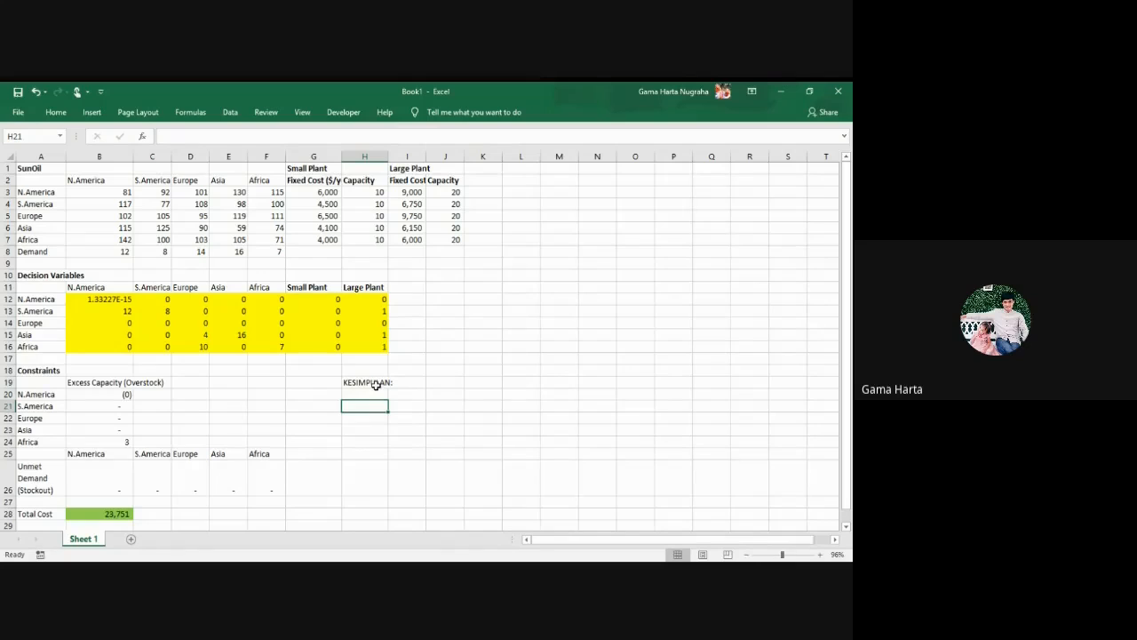
AutoFit the width of column B and apply the Number format to cell B12
{"action": "double_click", "coordinate": [133, 157]}
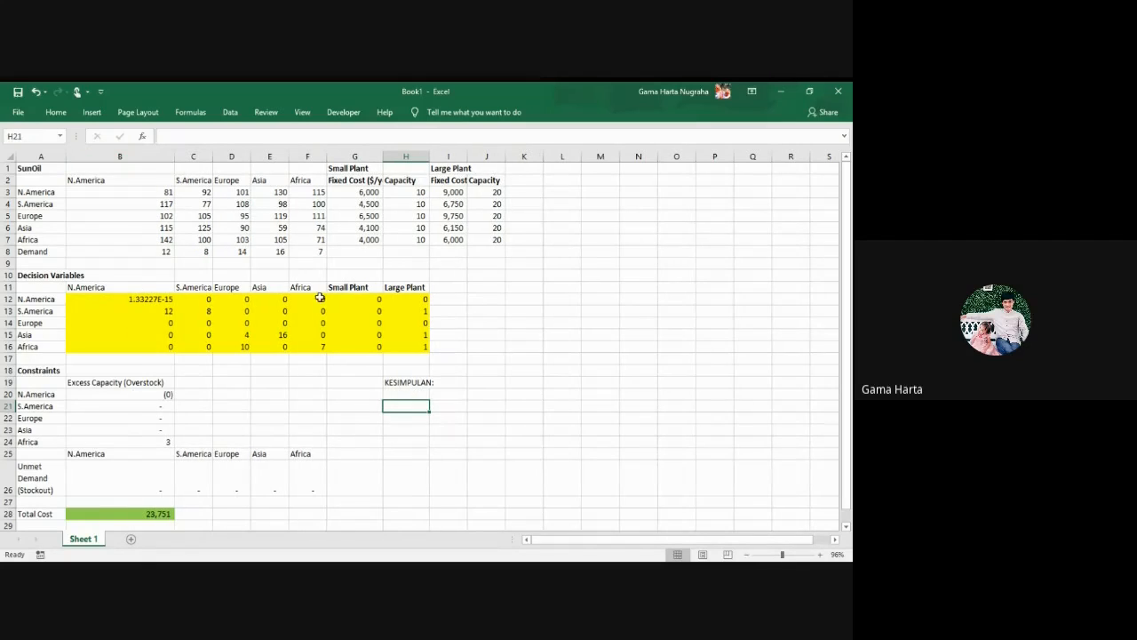
{"action": "left_click", "coordinate": [137, 298]}
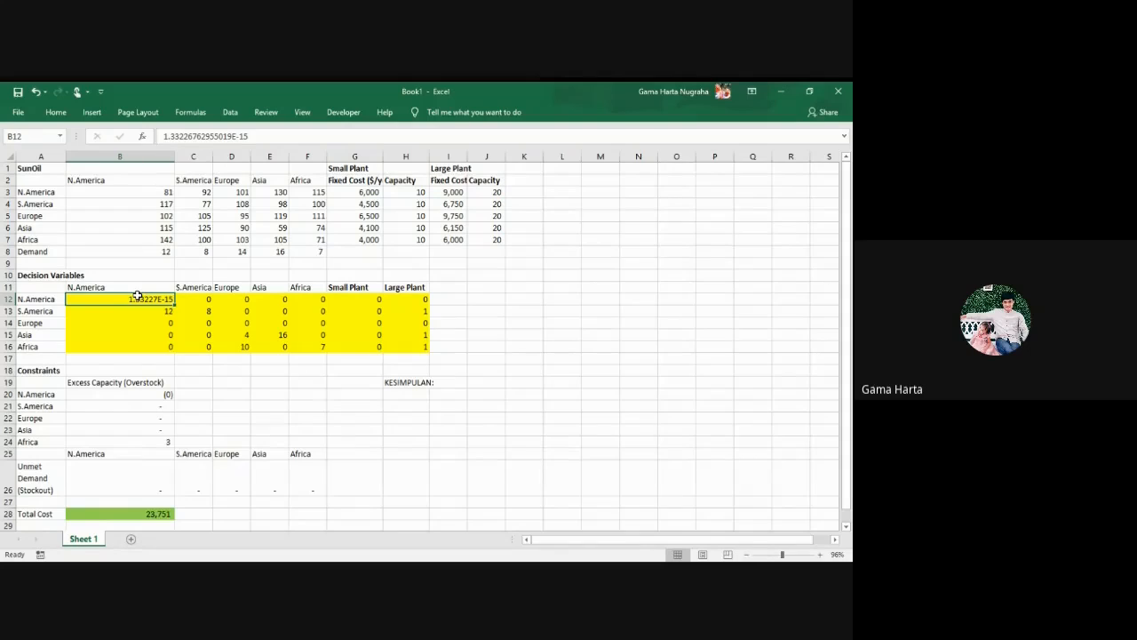
{"action": "left_click", "coordinate": [56, 112]}
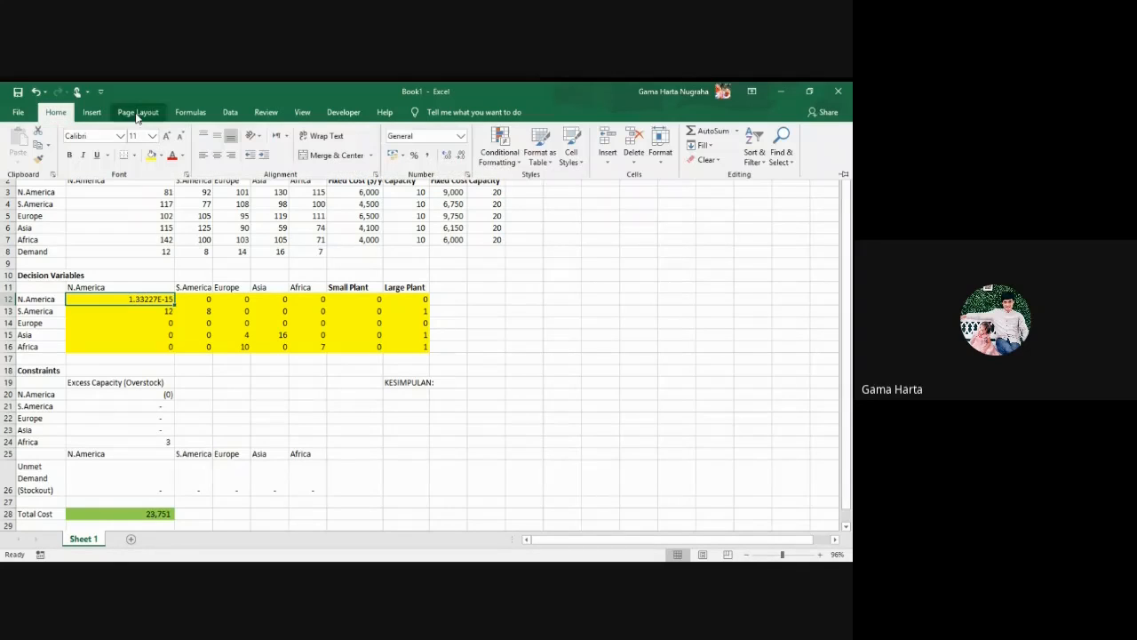
{"action": "left_click", "coordinate": [460, 138]}
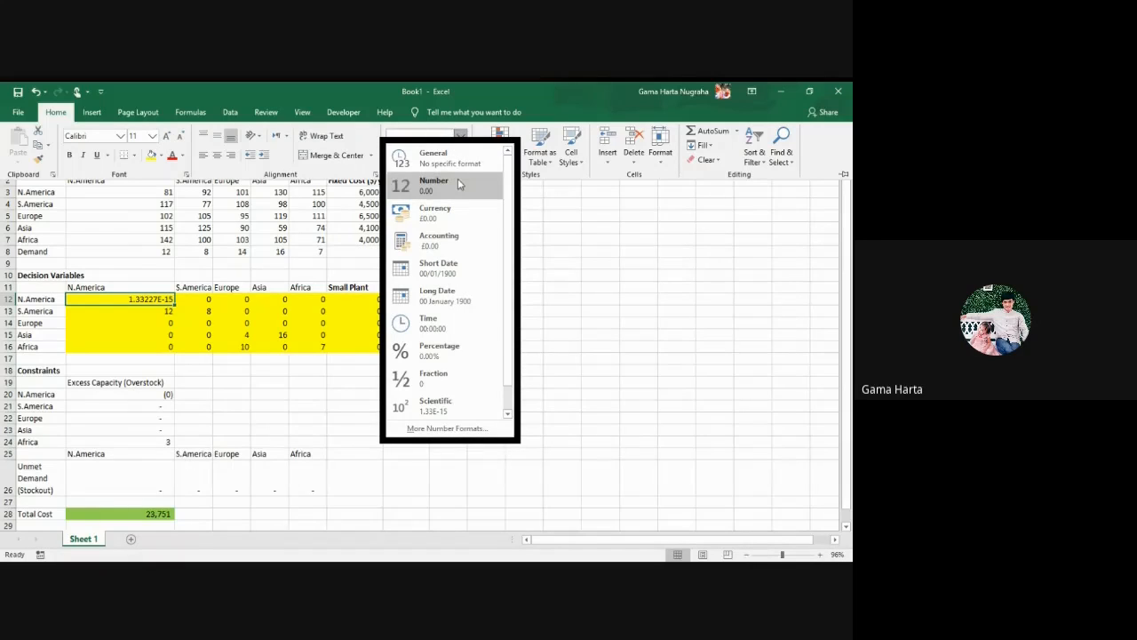
{"action": "left_click", "coordinate": [460, 184]}
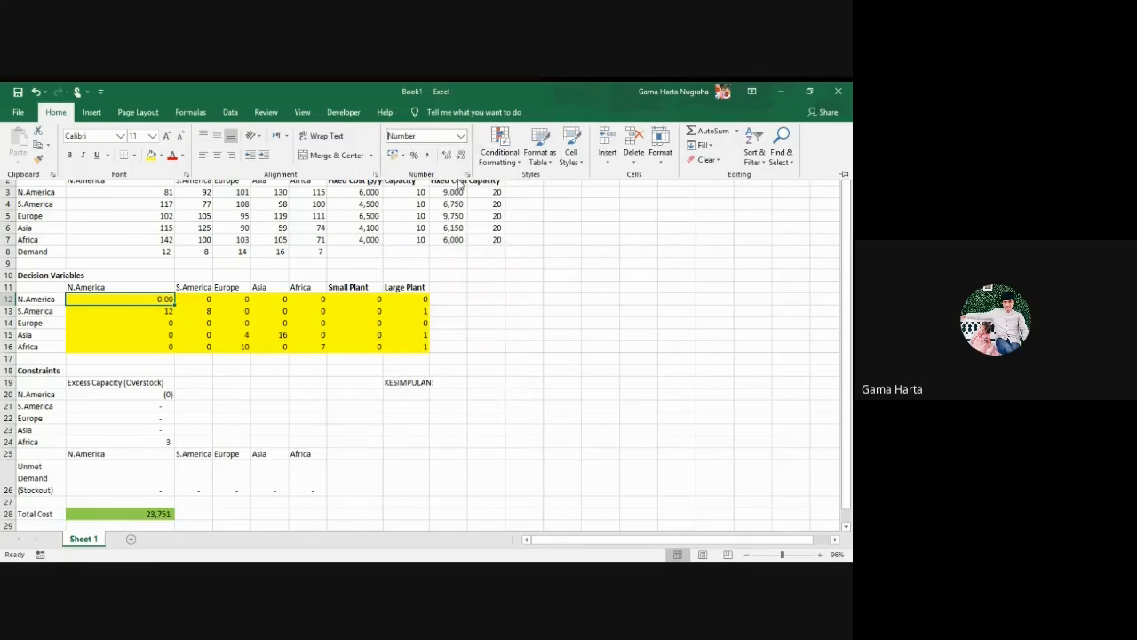
{"action": "left_click", "coordinate": [165, 312]}
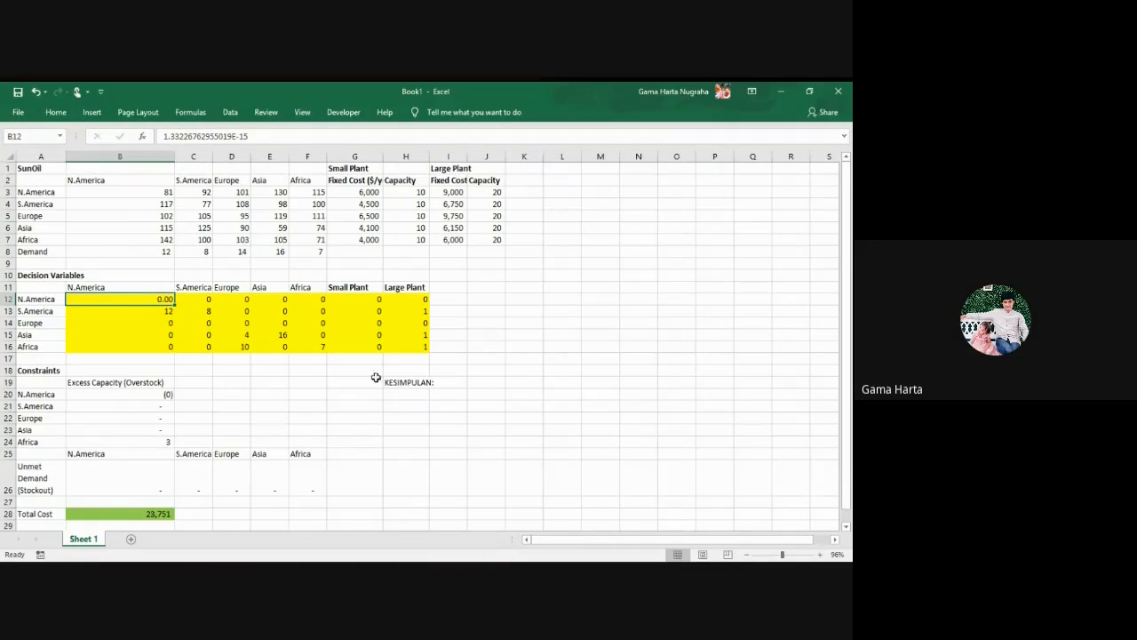
Examine how N.America's demand is supplied, checking its shipments, the Unmet Demand row and the S.America Large Plant decision
{"action": "left_click", "coordinate": [396, 395]}
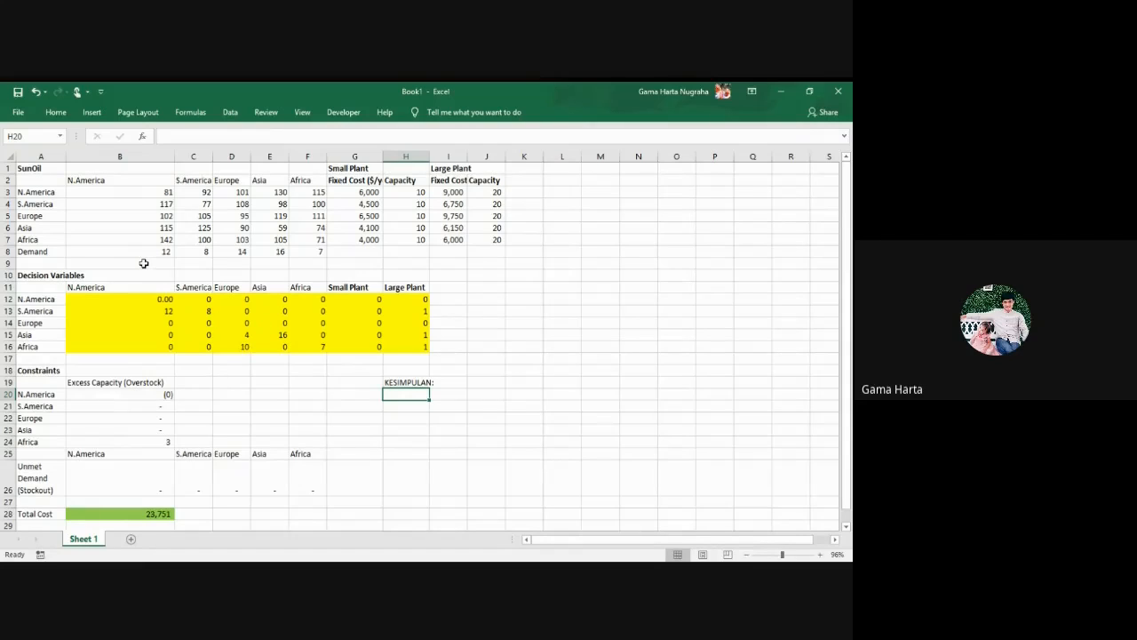
{"action": "left_click", "coordinate": [143, 180]}
{"action": "left_click", "coordinate": [158, 251]}
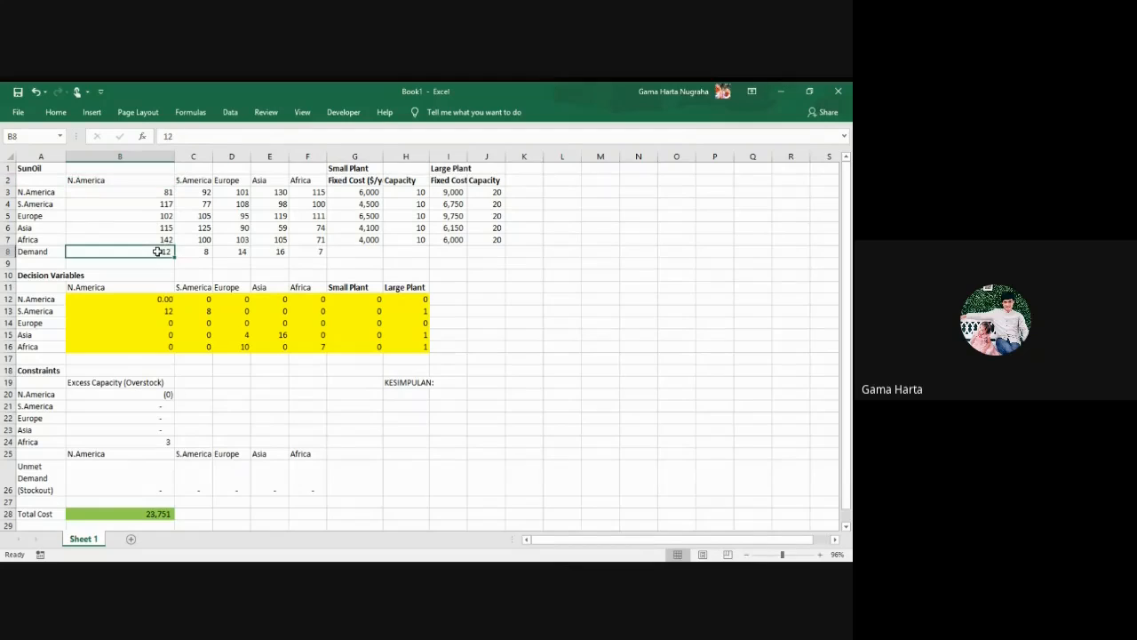
{"action": "left_click", "coordinate": [166, 311]}
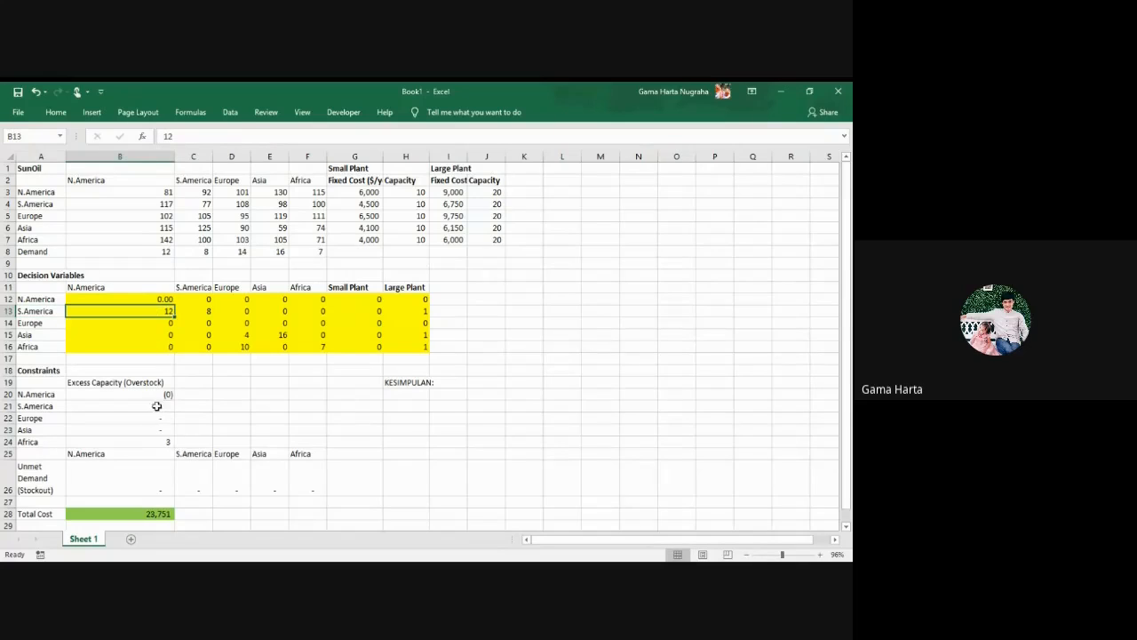
{"action": "left_click", "coordinate": [158, 485]}
{"action": "left_click_drag", "start_coordinate": [174, 493], "coordinate": [314, 484]}
{"action": "left_click", "coordinate": [165, 311]}
{"action": "left_click", "coordinate": [427, 312]}
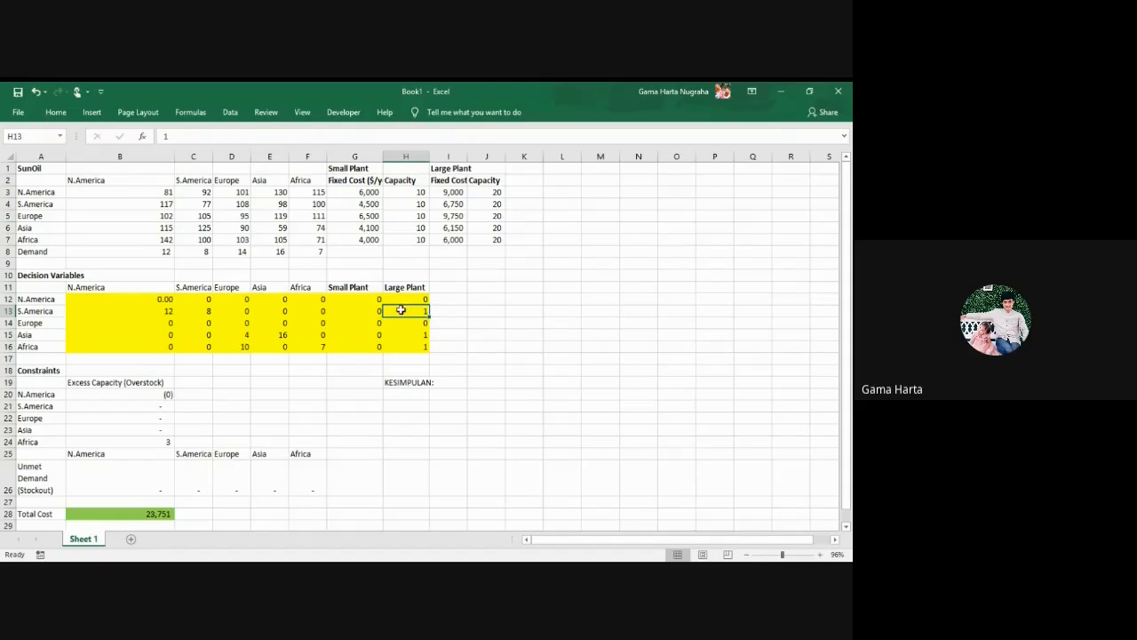
{"action": "left_click", "coordinate": [404, 395]}
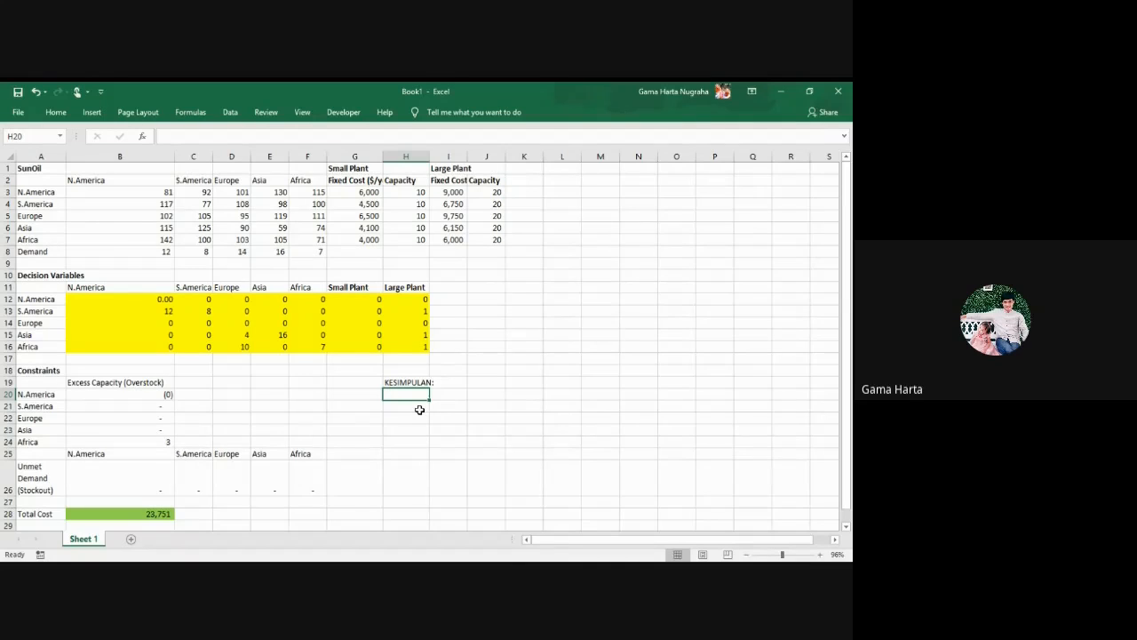
{"action": "type", "text": "JAD"}
{"action": "key", "text": "BackSpace"}
{"action": "key", "text": "BackSpace"}
{"action": "key", "text": "BackSpace"}
{"action": "type", "text": "Ll"}
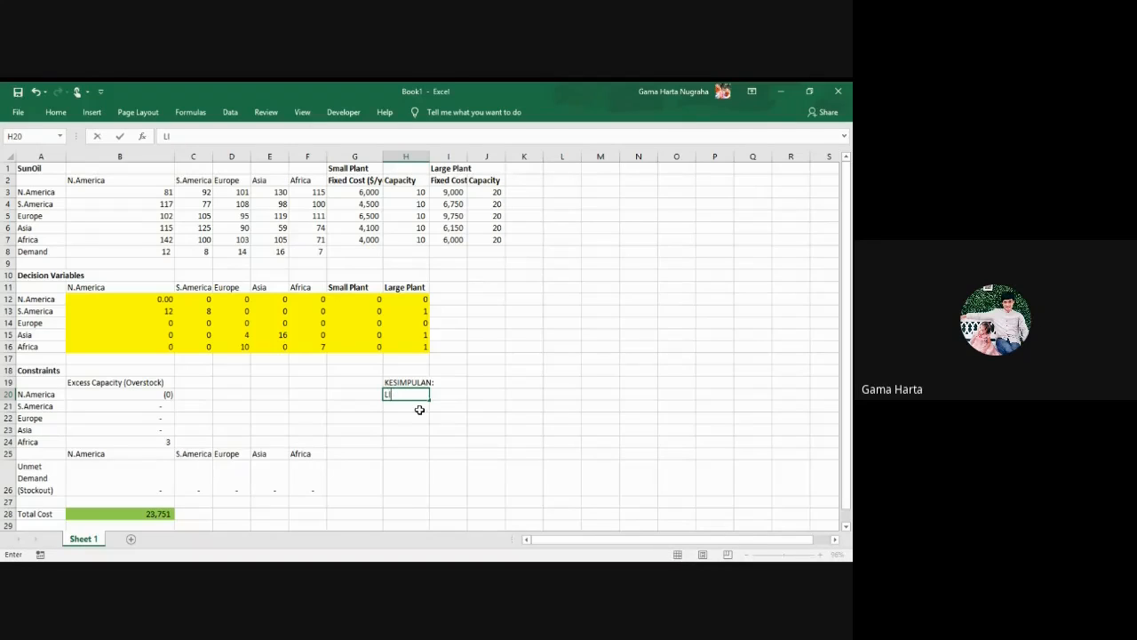
{"action": "type", "text": "O"}
{"action": "key", "text": "BackSpace"}
{"action": "key", "text": "BackSpace"}
Enter the heading "LOKASI PABRIK" in cell I20 and move it to cell H21
{"action": "left_click", "coordinate": [461, 391]}
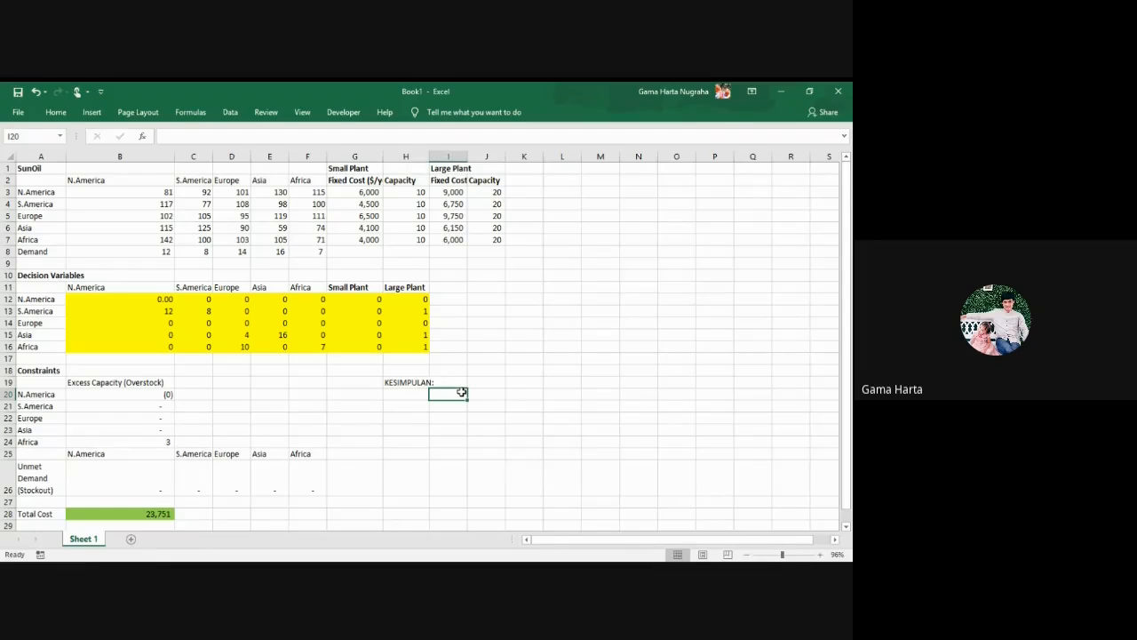
{"action": "type", "text": "LOKASI"}
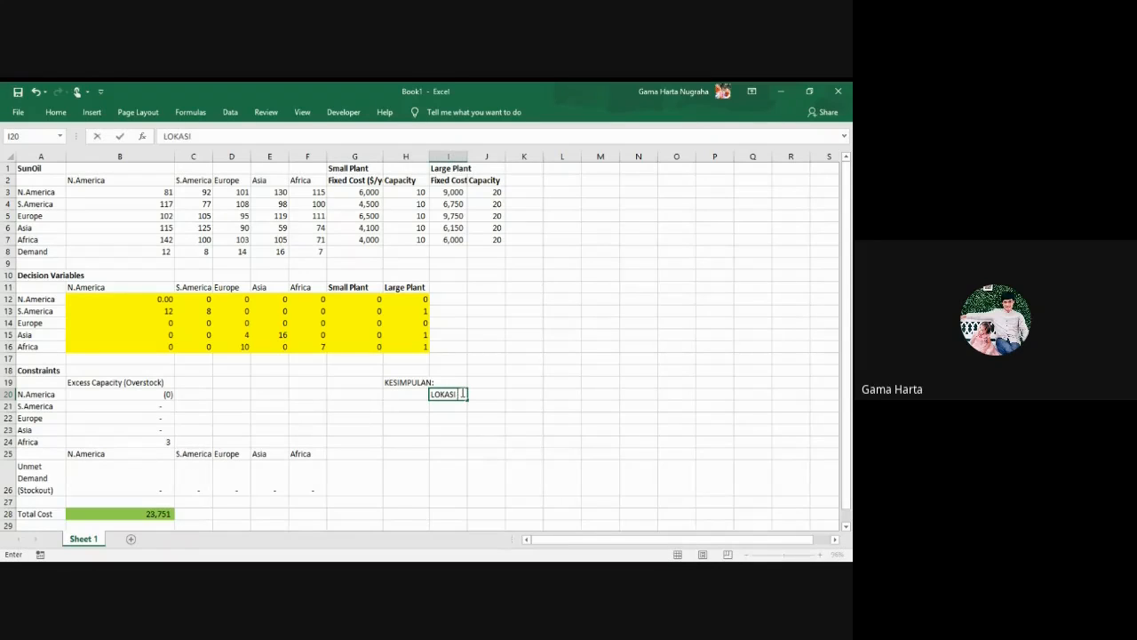
{"action": "type", "text": " PABRIK"}
{"action": "key", "text": "Return"}
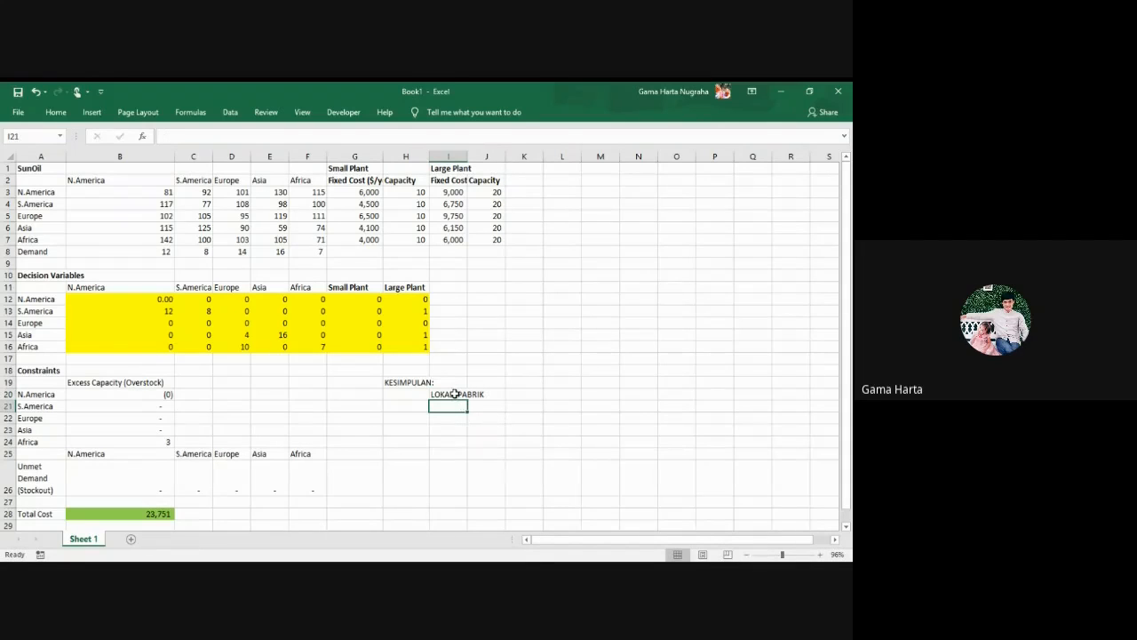
{"action": "left_click", "coordinate": [454, 394]}
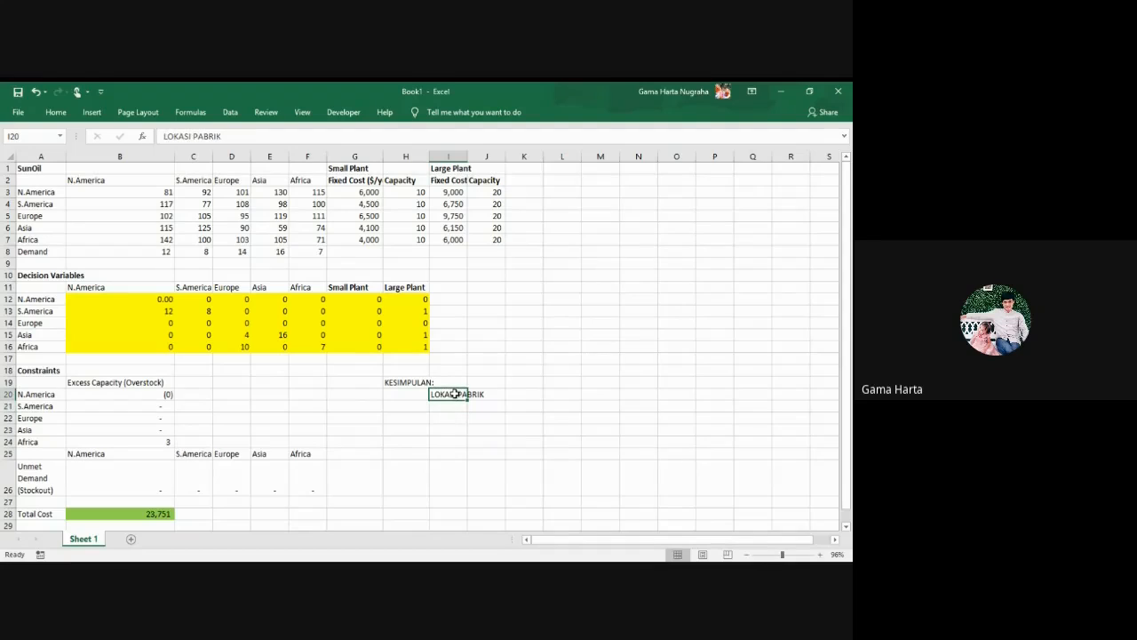
{"action": "left_click_drag", "start_coordinate": [457, 399], "coordinate": [417, 405]}
{"action": "left_click", "coordinate": [453, 395]}
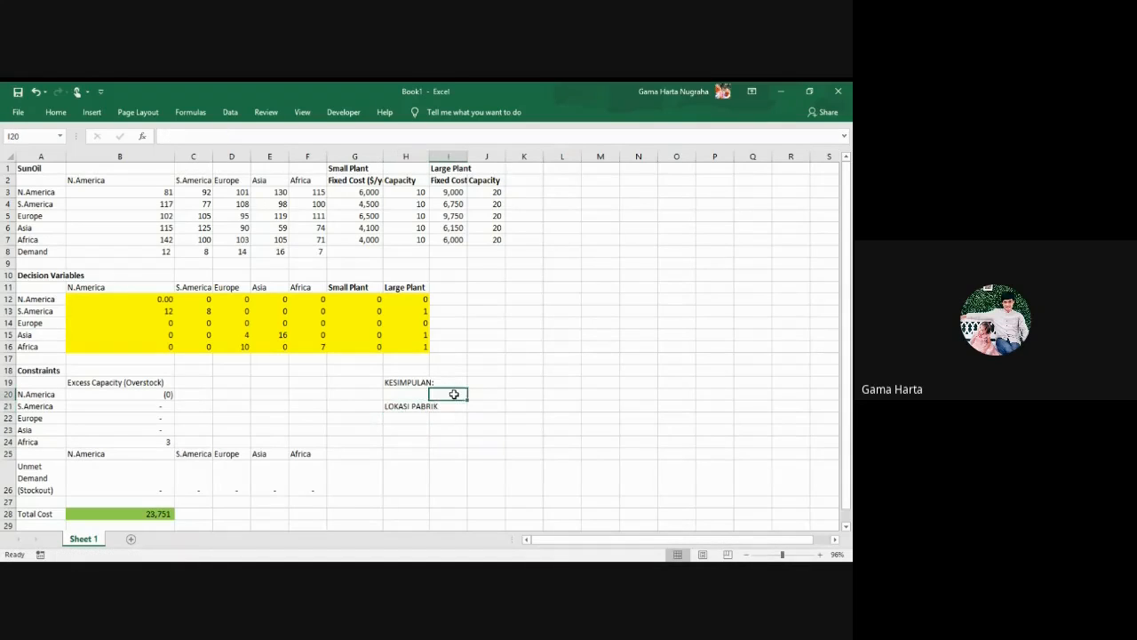
Enter the heading "CAPACITY" in cell J20
{"action": "left_click", "coordinate": [480, 394]}
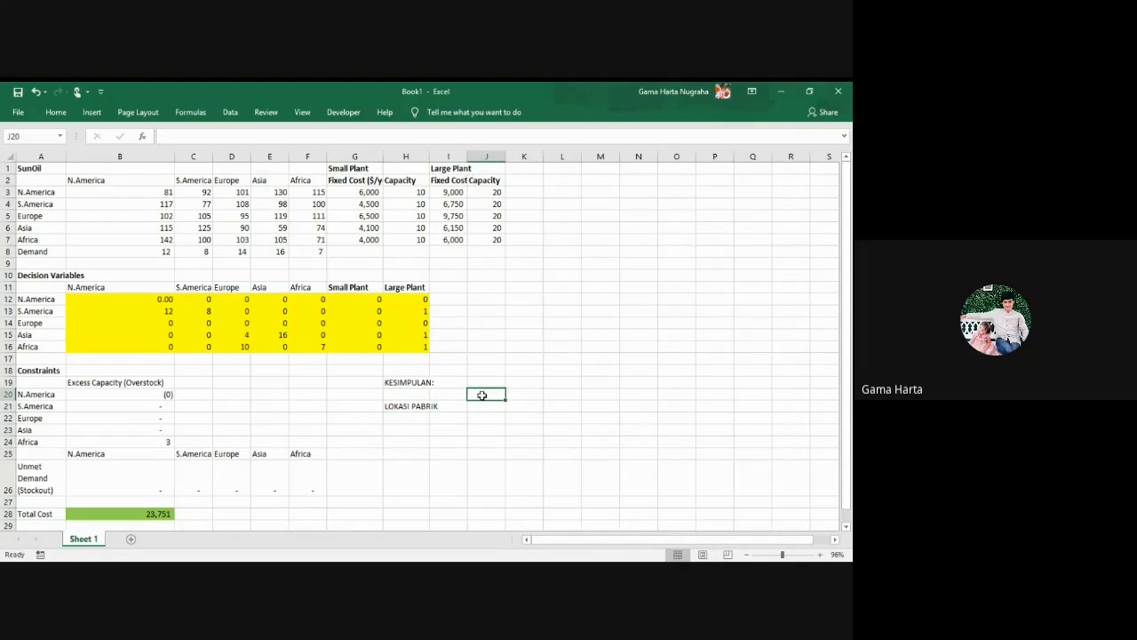
{"action": "type", "text": "cAPA"}
{"action": "key", "text": "BackSpace"}
{"action": "key", "text": "BackSpace"}
{"action": "key", "text": "BackSpace"}
{"action": "key", "text": "BackSpace"}
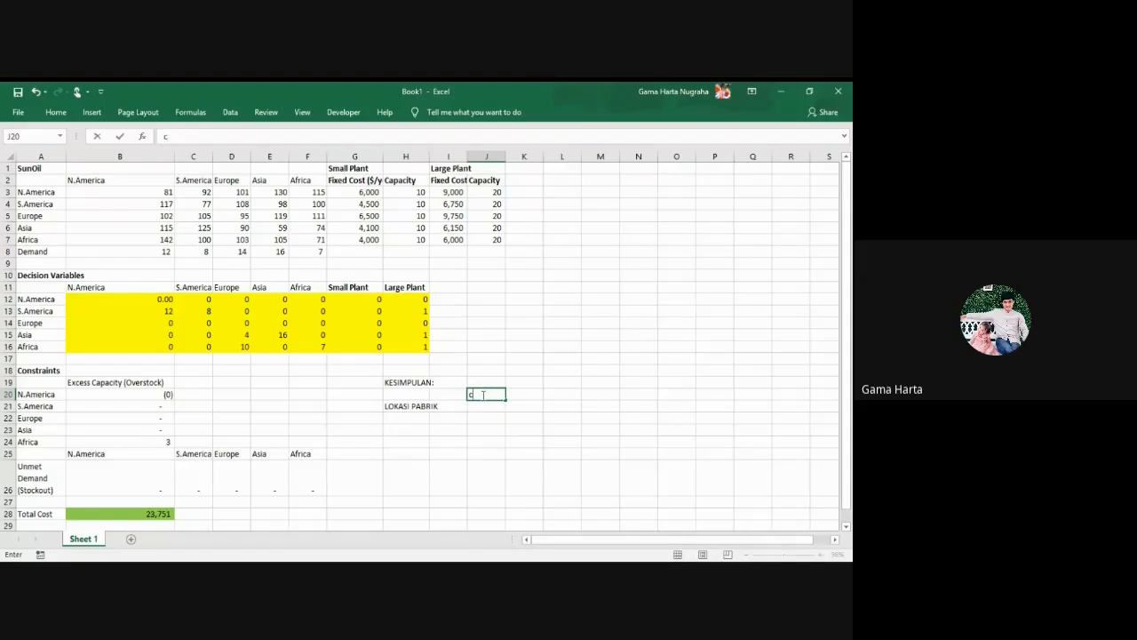
{"action": "type", "text": "CAPACITY"}
{"action": "left_click", "coordinate": [486, 435]}
{"action": "left_click", "coordinate": [484, 392]}
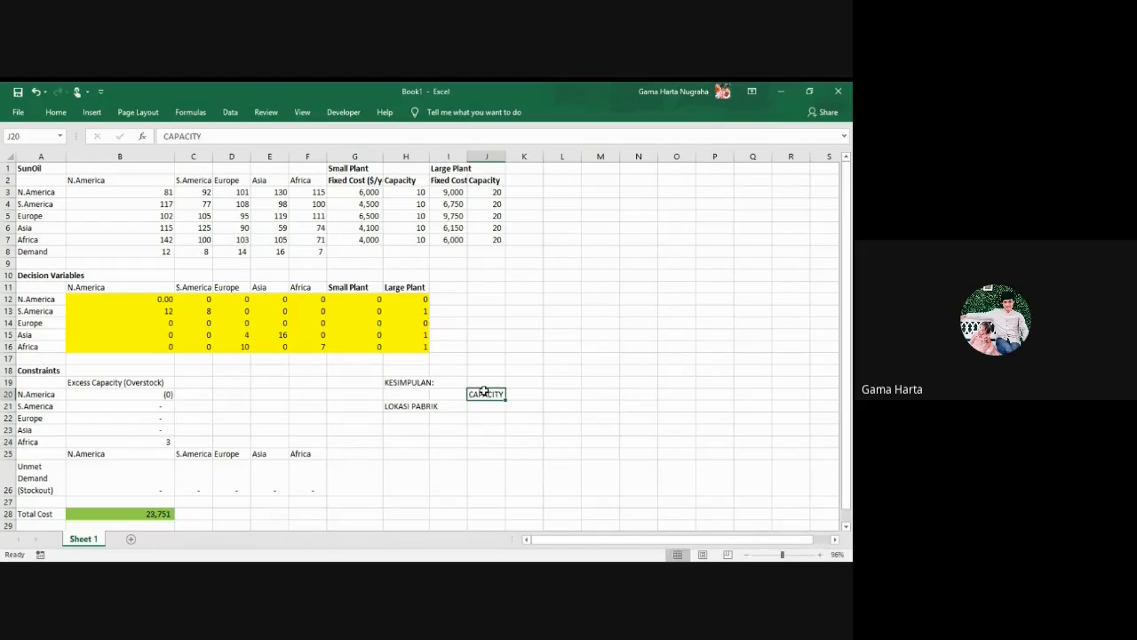
Move the headings so LOKASI PABRIK is in K20 and CAPACITY in L20, and widen columns K and L to fit
{"action": "left_click", "coordinate": [408, 408]}
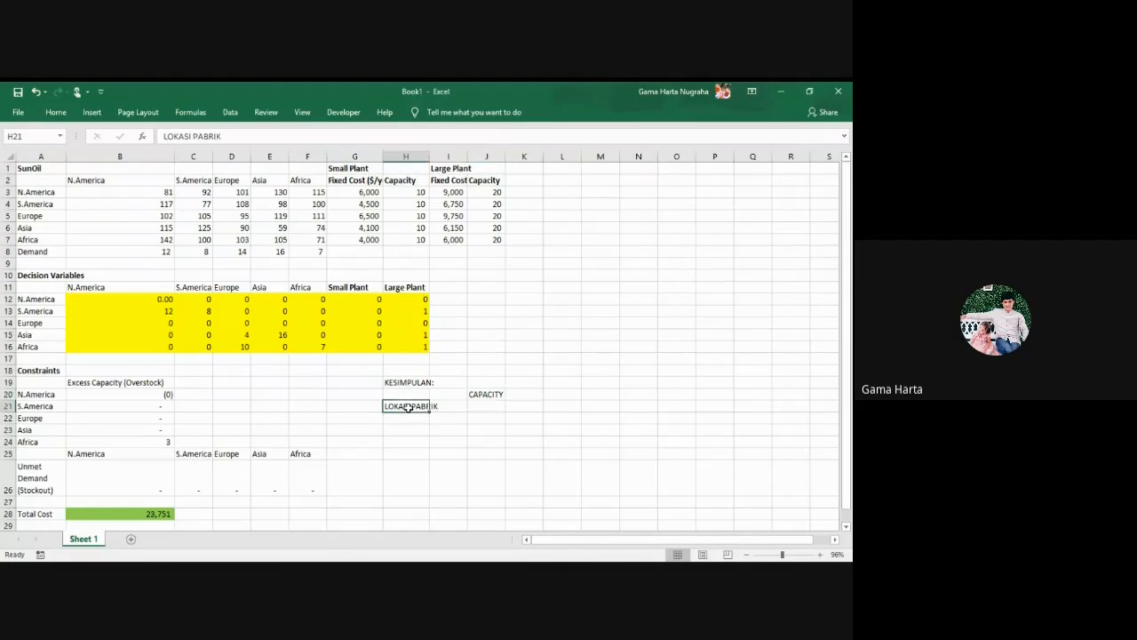
{"action": "left_click_drag", "start_coordinate": [417, 400], "coordinate": [517, 402]}
{"action": "left_click_drag", "start_coordinate": [543, 155], "coordinate": [620, 154]}
Copy the S.America label from A13 to K21 under LOKASI PABRIK and enter its large plant capacity of 20 in L21
{"action": "left_click", "coordinate": [549, 405]}
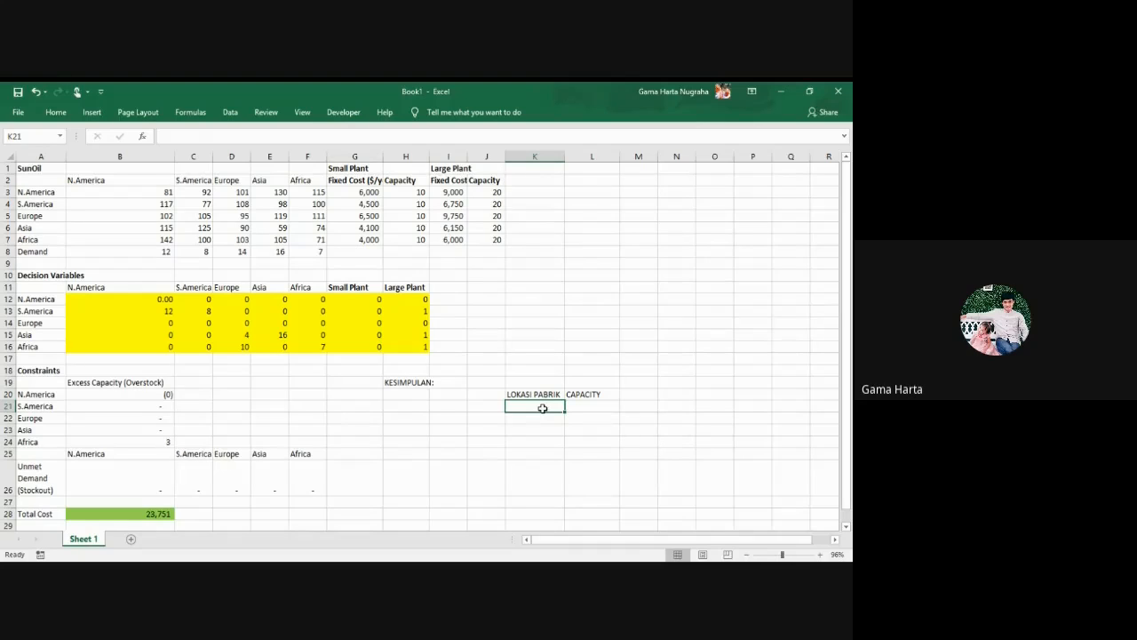
{"action": "left_click_drag", "start_coordinate": [380, 301], "coordinate": [413, 346]}
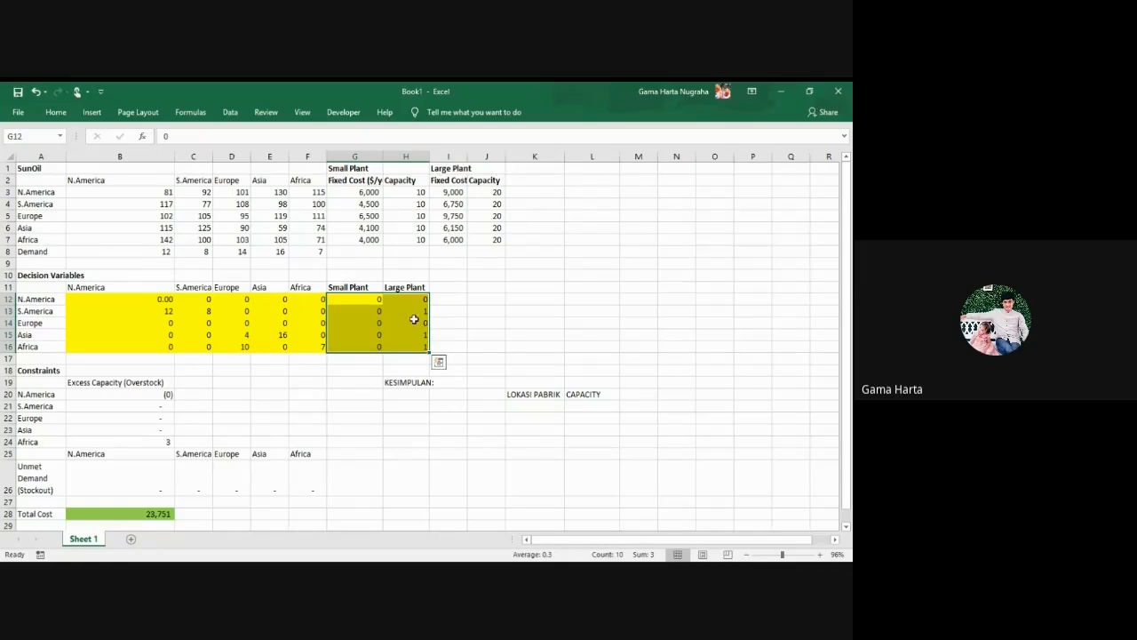
{"action": "left_click", "coordinate": [416, 309]}
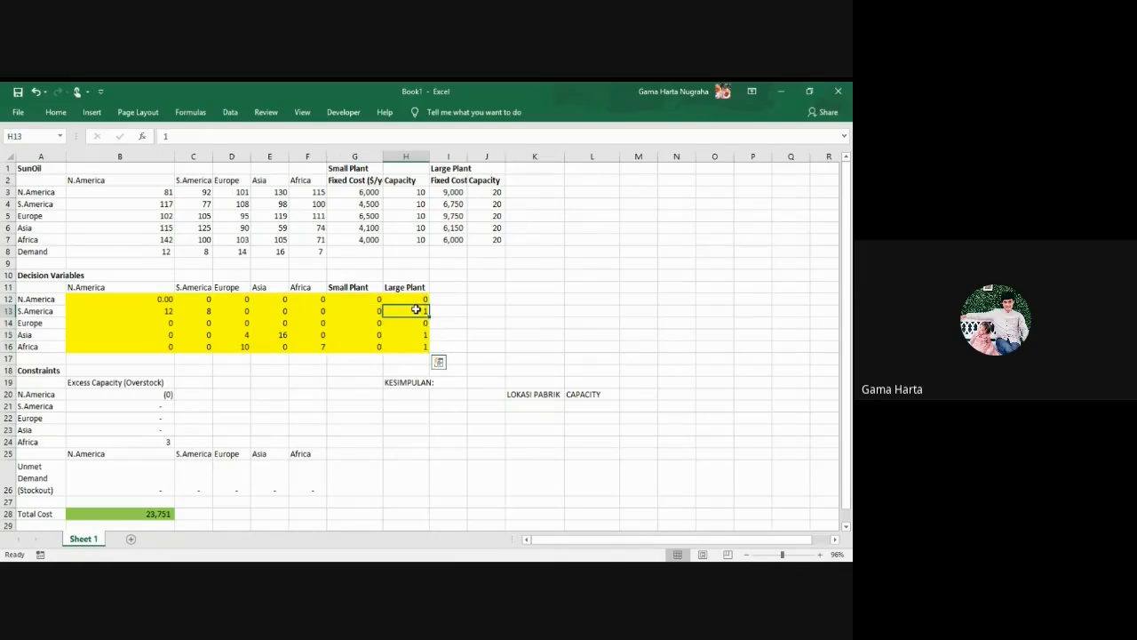
{"action": "left_click", "coordinate": [45, 309]}
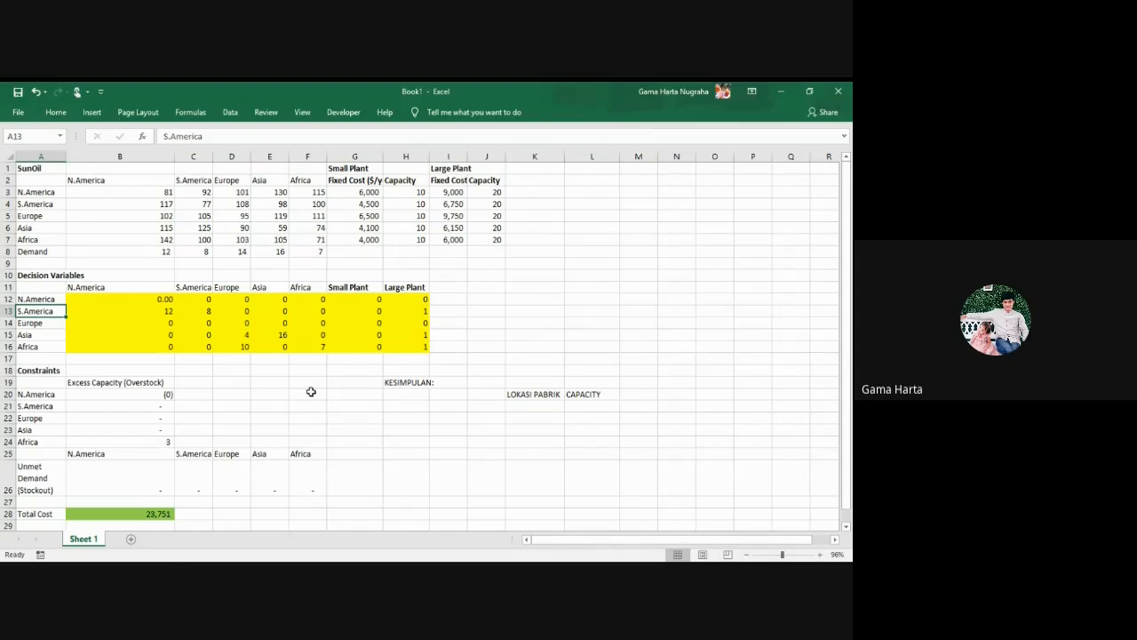
{"action": "key", "text": "ctrl+c"}
{"action": "left_click", "coordinate": [517, 405]}
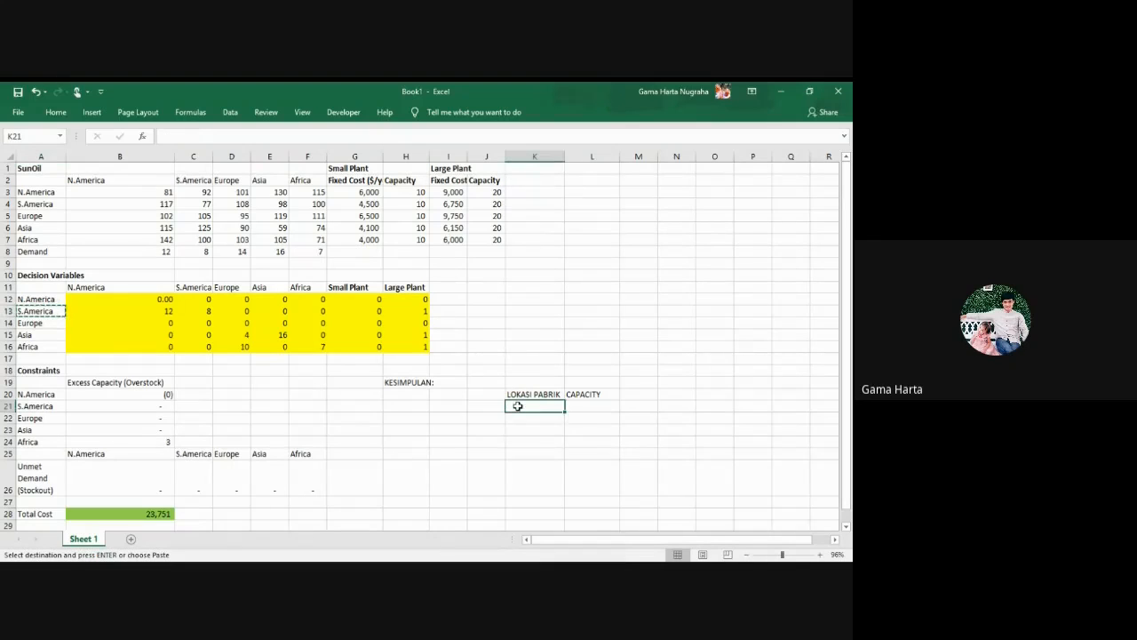
{"action": "key", "text": "ctrl+v"}
{"action": "left_click", "coordinate": [592, 404]}
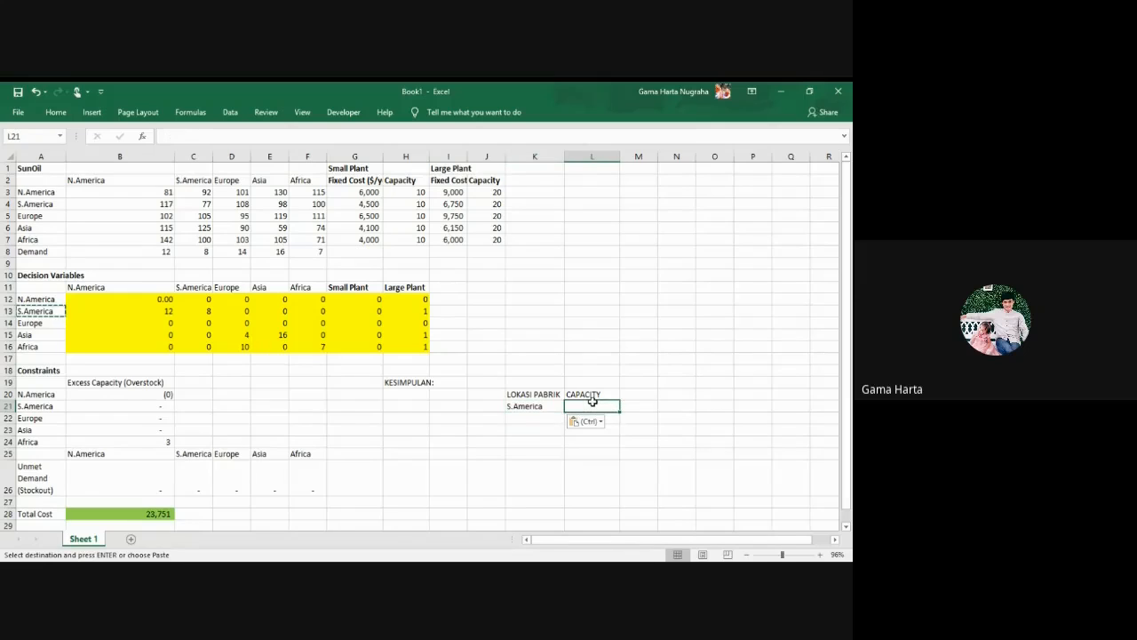
{"action": "left_click", "coordinate": [415, 313]}
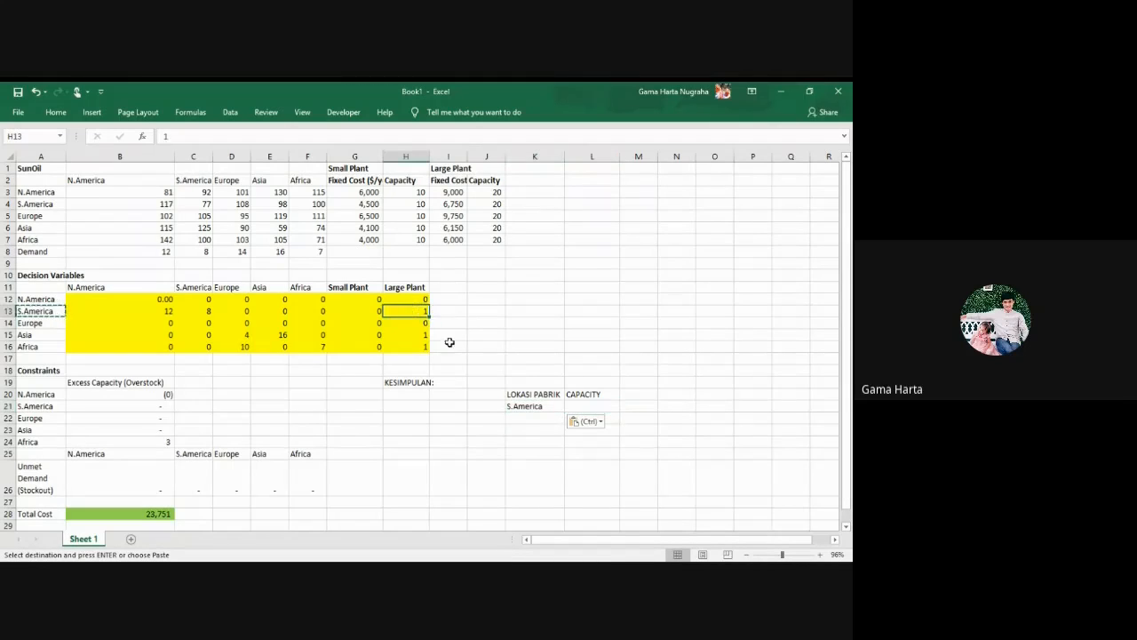
{"action": "left_click", "coordinate": [588, 405]}
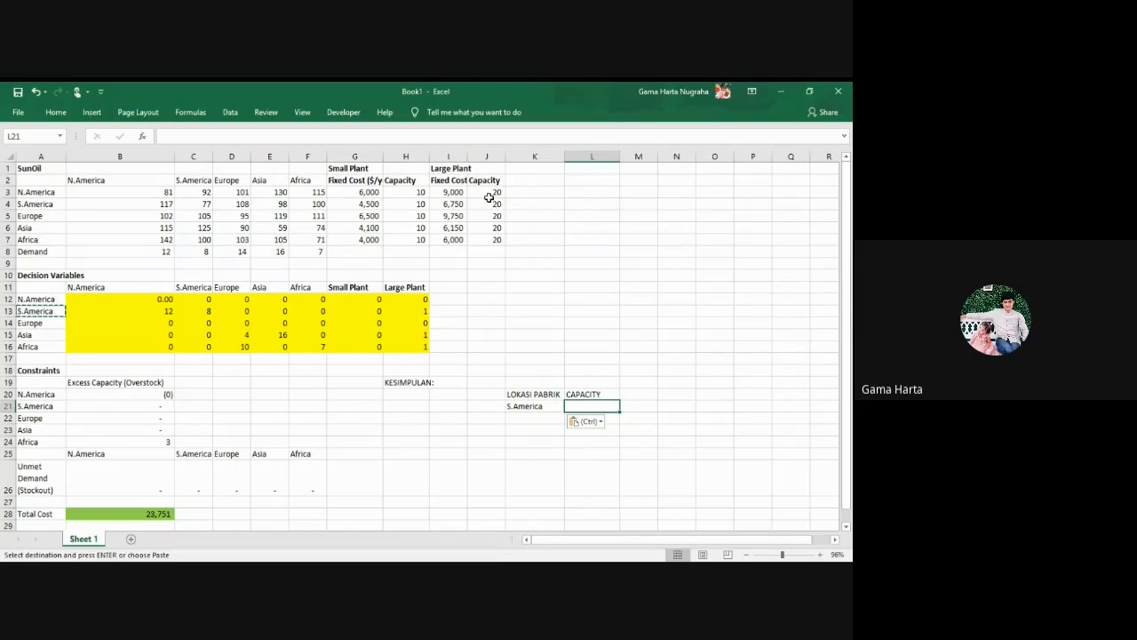
{"action": "type", "text": "20"}
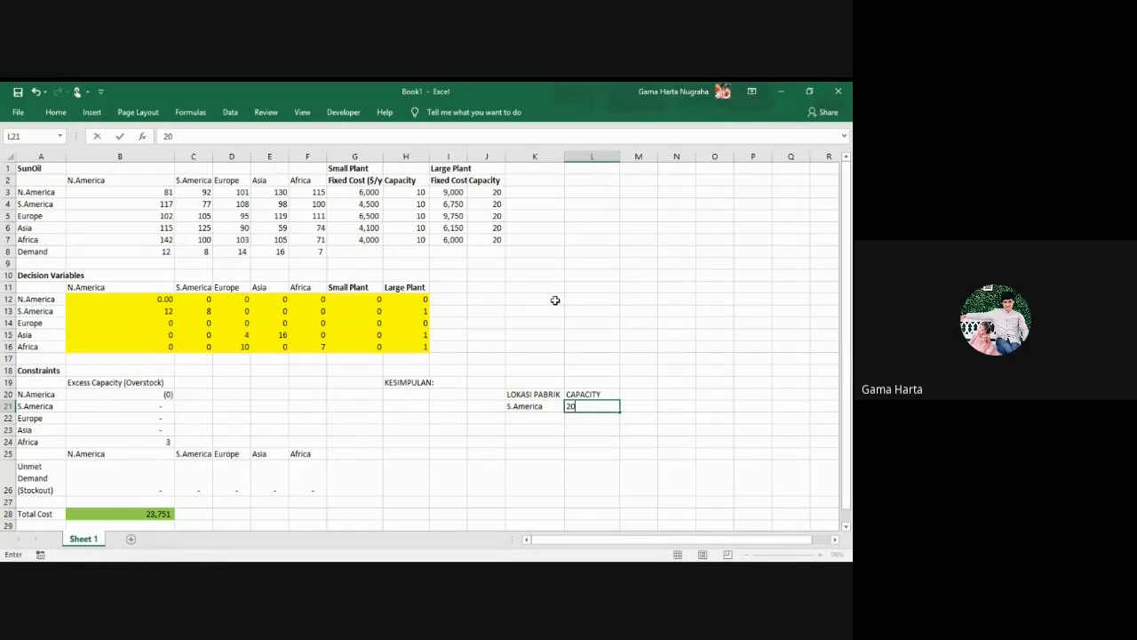
Copy the Asia label from A15 to K22 and fill the capacity of 20 from L21 down to L22
{"action": "left_click", "coordinate": [540, 415]}
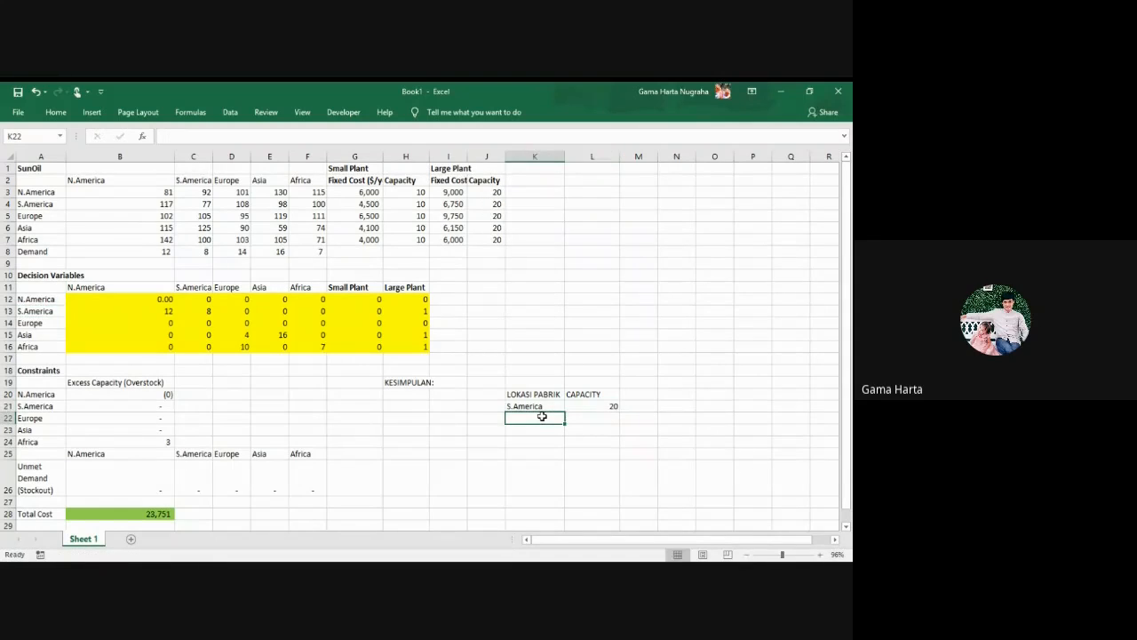
{"action": "left_click", "coordinate": [400, 334]}
{"action": "left_click", "coordinate": [48, 335]}
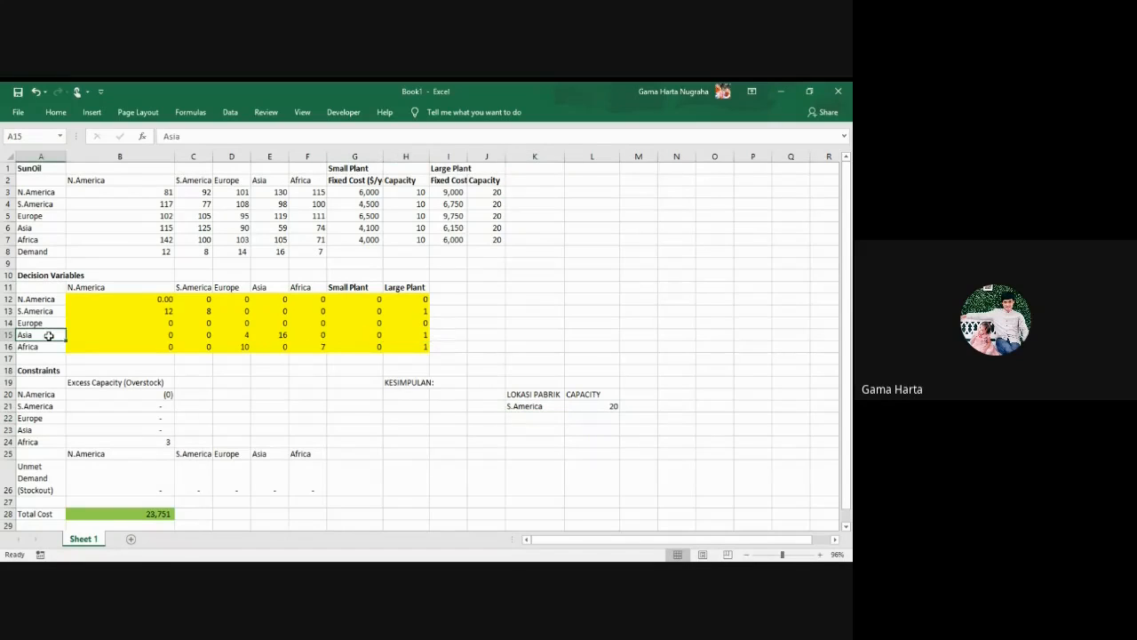
{"action": "key", "text": "ctrl+c"}
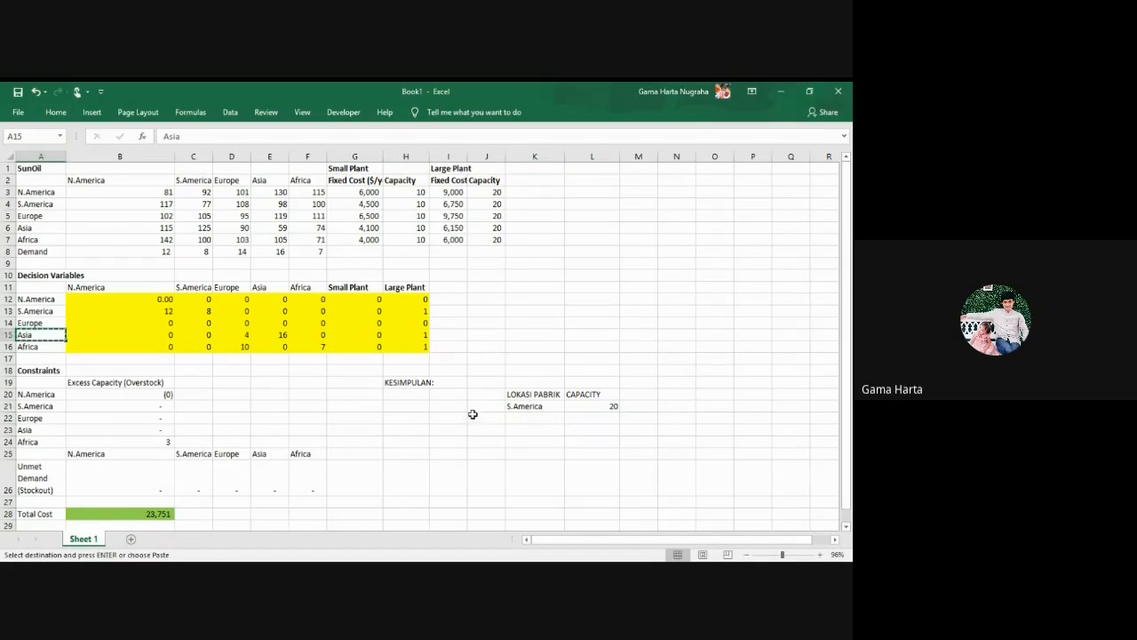
{"action": "left_click", "coordinate": [524, 416]}
{"action": "key", "text": "ctrl+v"}
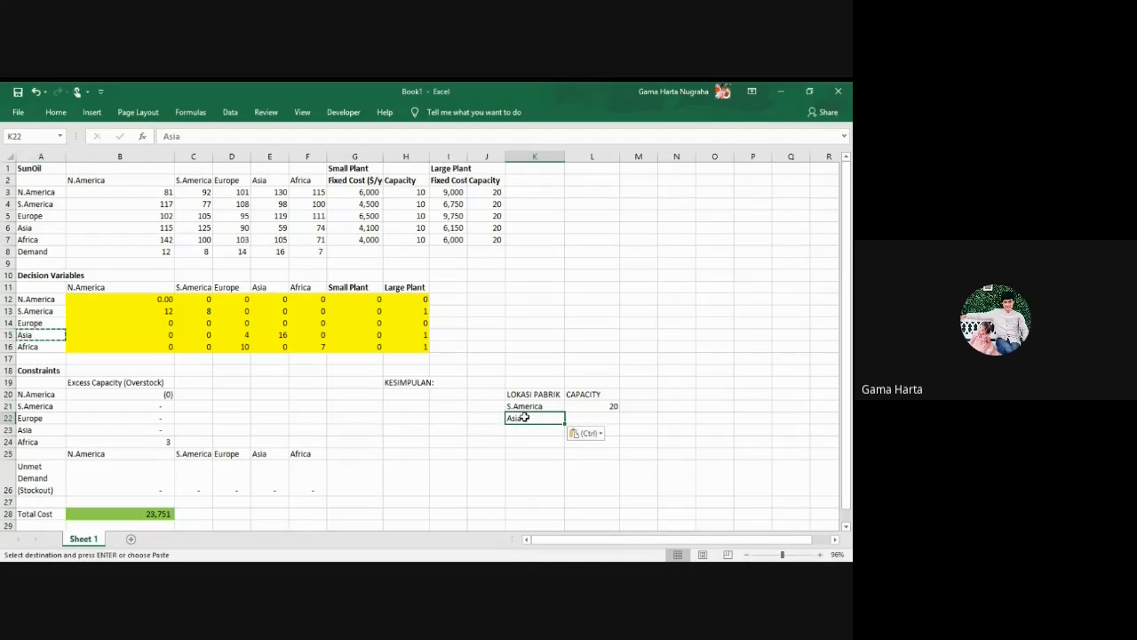
{"action": "left_click", "coordinate": [589, 414]}
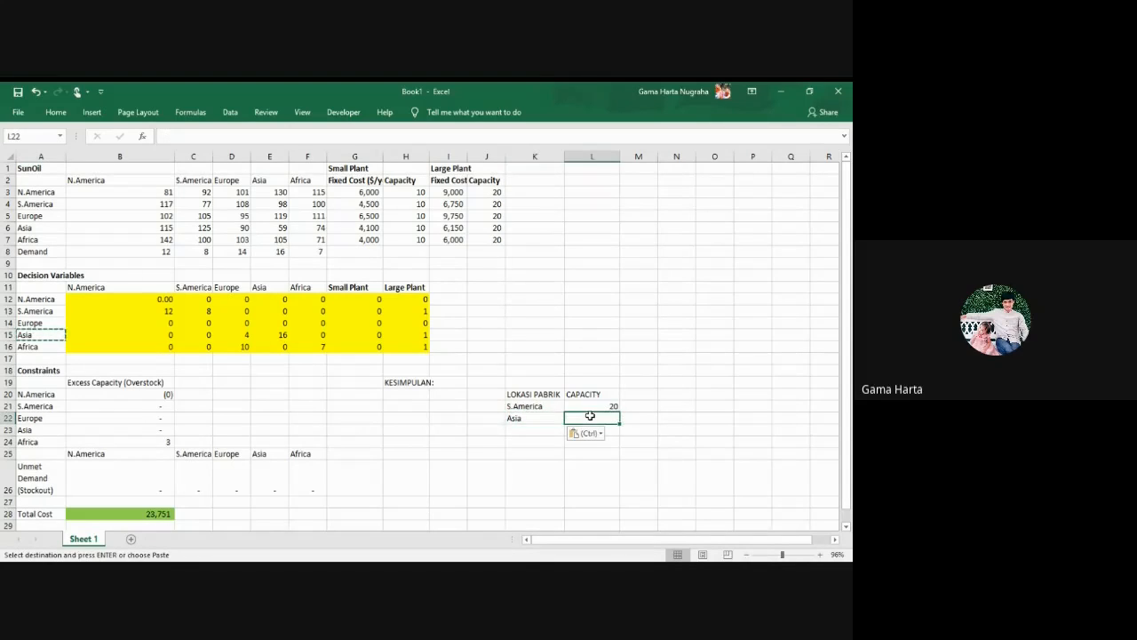
{"action": "left_click", "coordinate": [418, 334]}
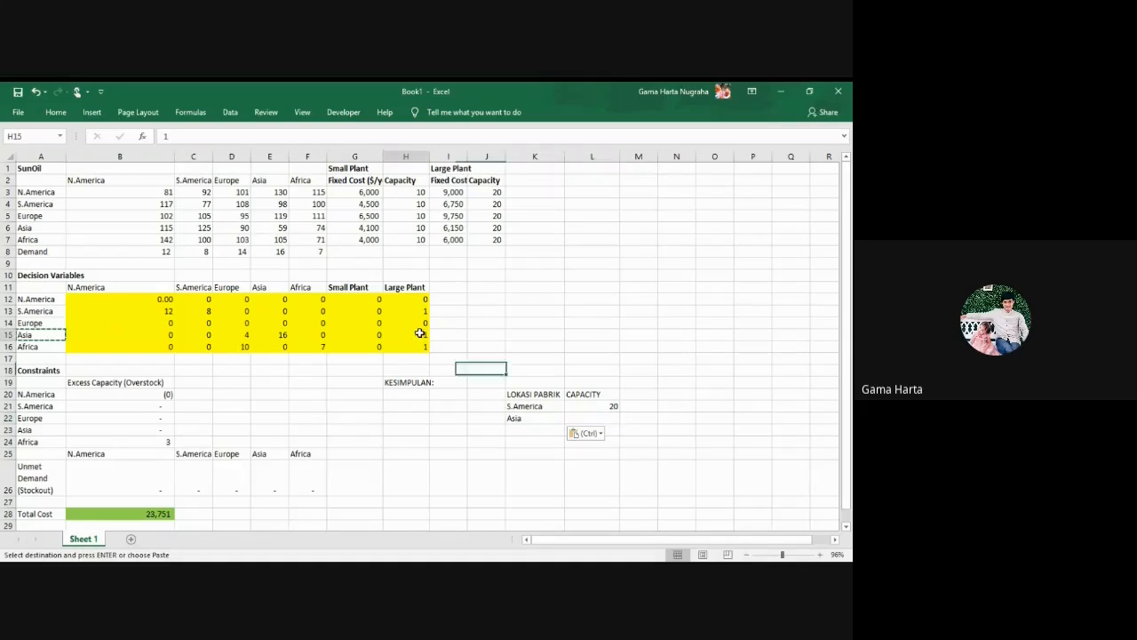
{"action": "left_click", "coordinate": [606, 407]}
{"action": "left_click_drag", "start_coordinate": [620, 412], "coordinate": [626, 428]}
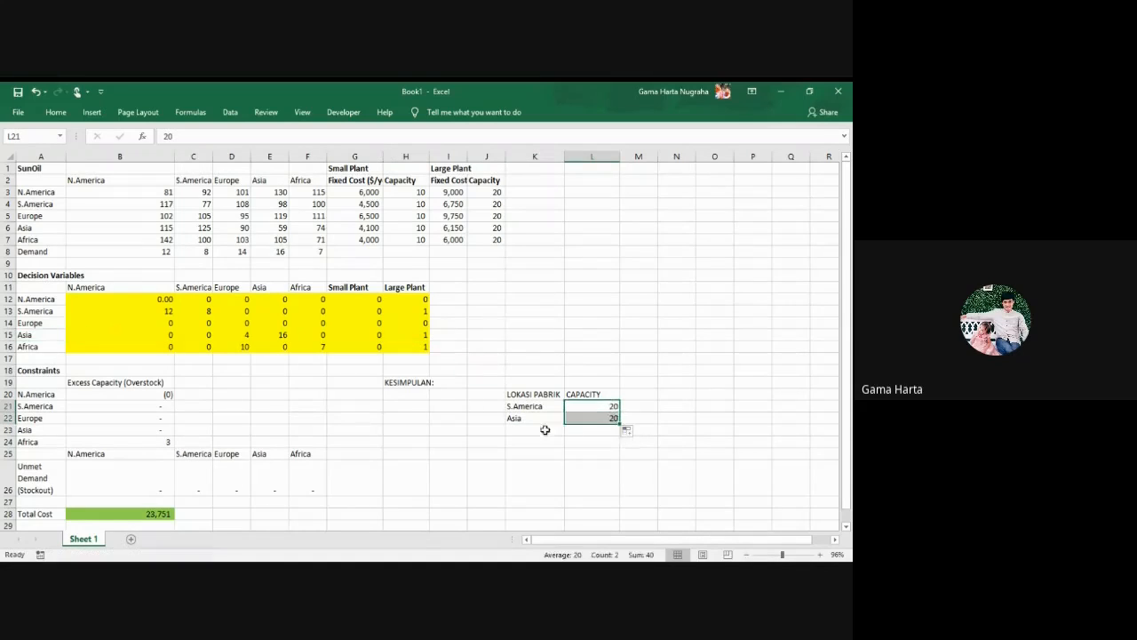
Copy the Africa label from A16 to K23 and fill the capacity of 20 from L22 down to L23
{"action": "left_click", "coordinate": [532, 431]}
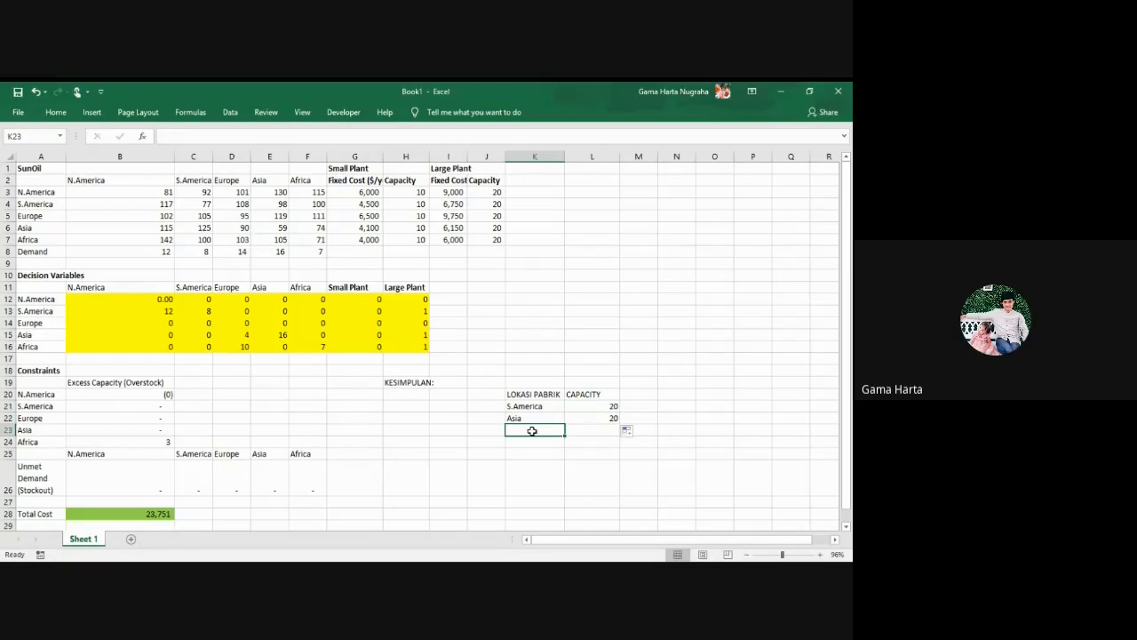
{"action": "left_click", "coordinate": [44, 345]}
{"action": "key", "text": "ctrl+c"}
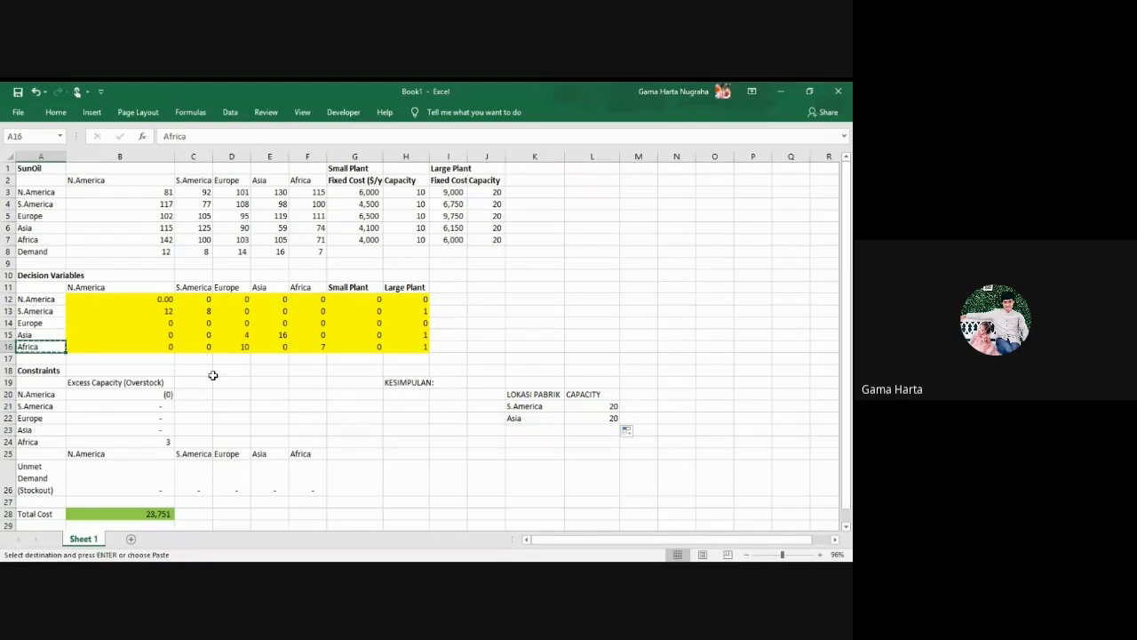
{"action": "left_click", "coordinate": [536, 428]}
{"action": "key", "text": "ctrl+v"}
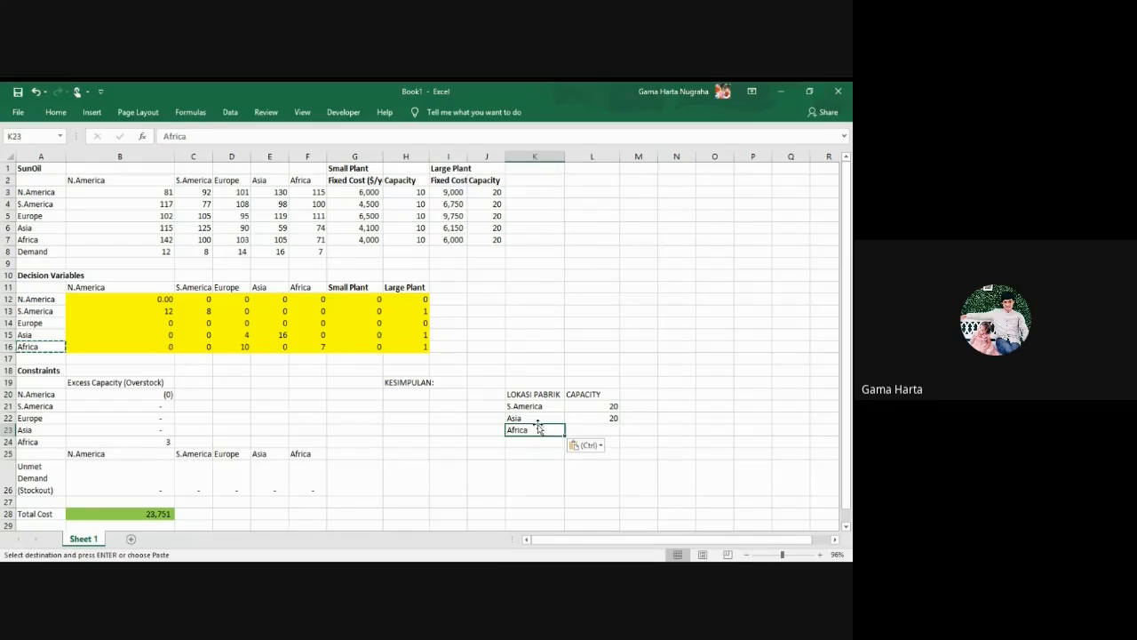
{"action": "left_click", "coordinate": [613, 429]}
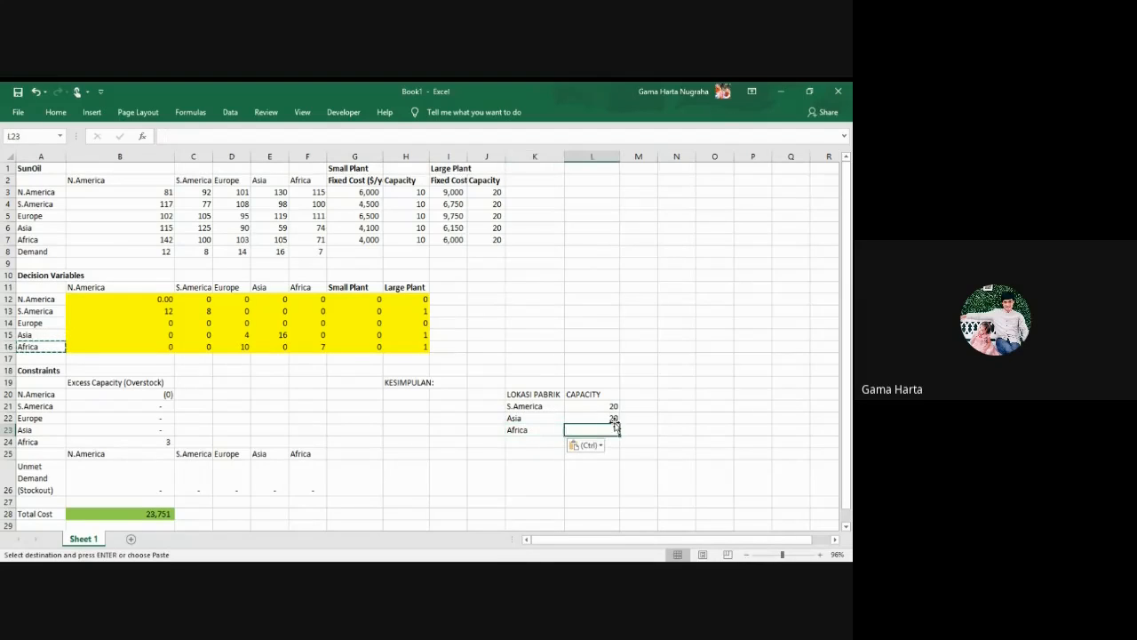
{"action": "left_click", "coordinate": [613, 418]}
{"action": "left_click_drag", "start_coordinate": [619, 423], "coordinate": [618, 435]}
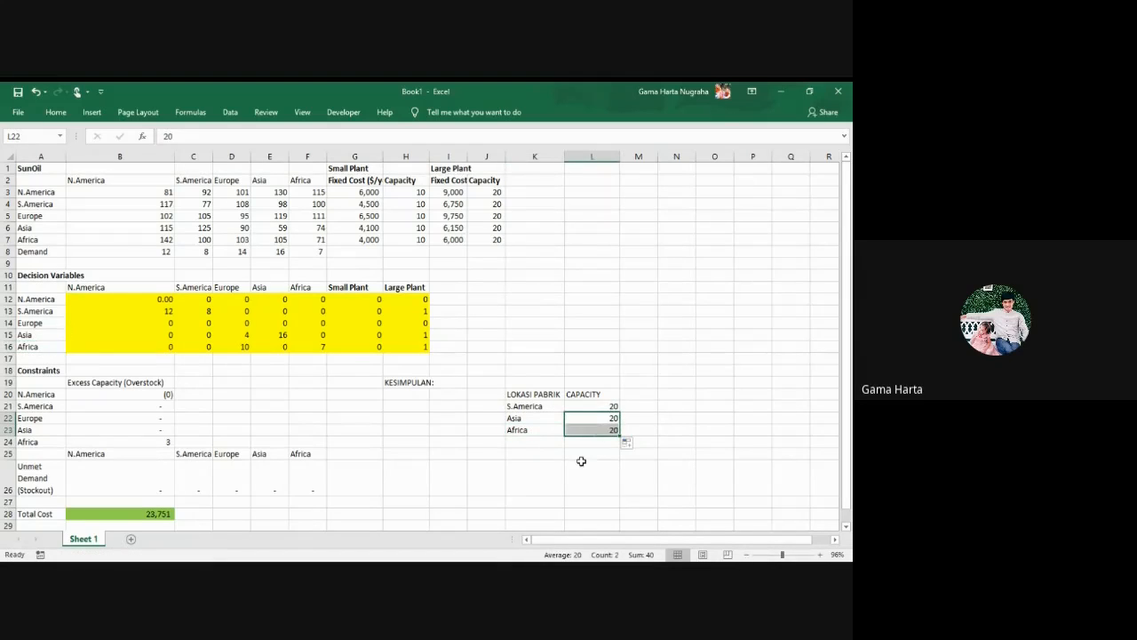
{"action": "left_click", "coordinate": [581, 461]}
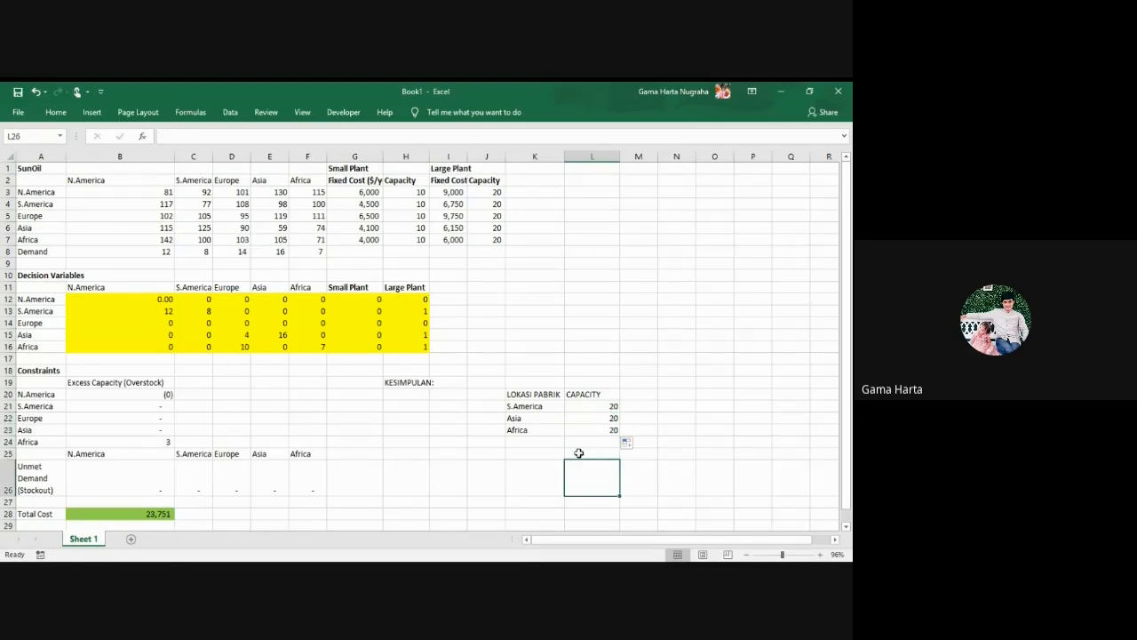
{"action": "left_click", "coordinate": [579, 429]}
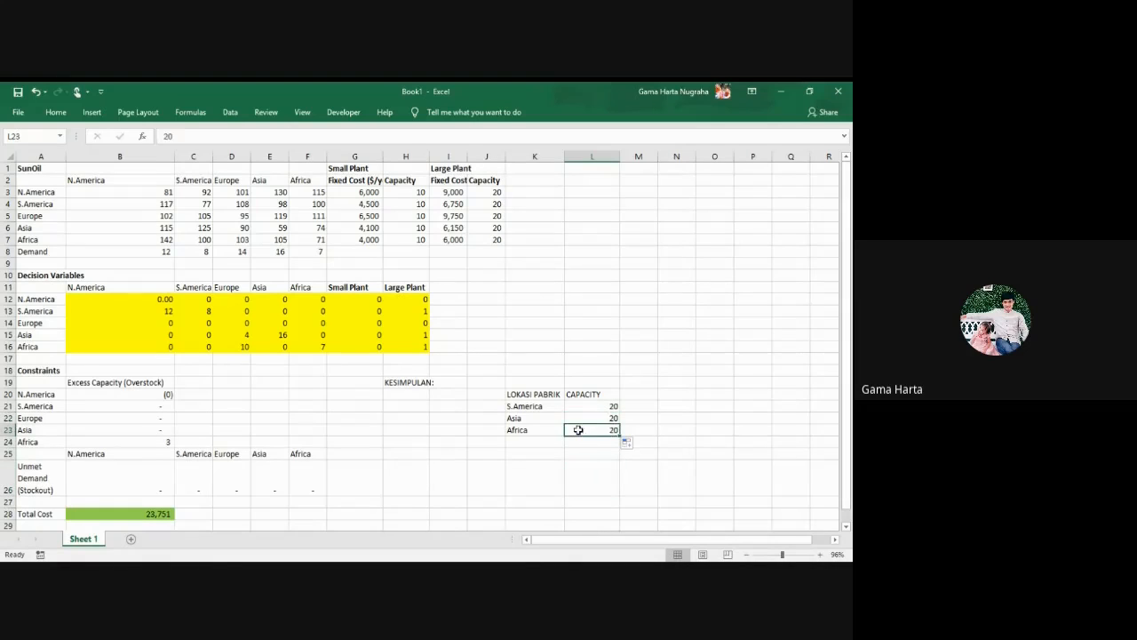
Make the KESIMPULAN: heading in cell H19 bold
{"action": "left_click", "coordinate": [396, 380]}
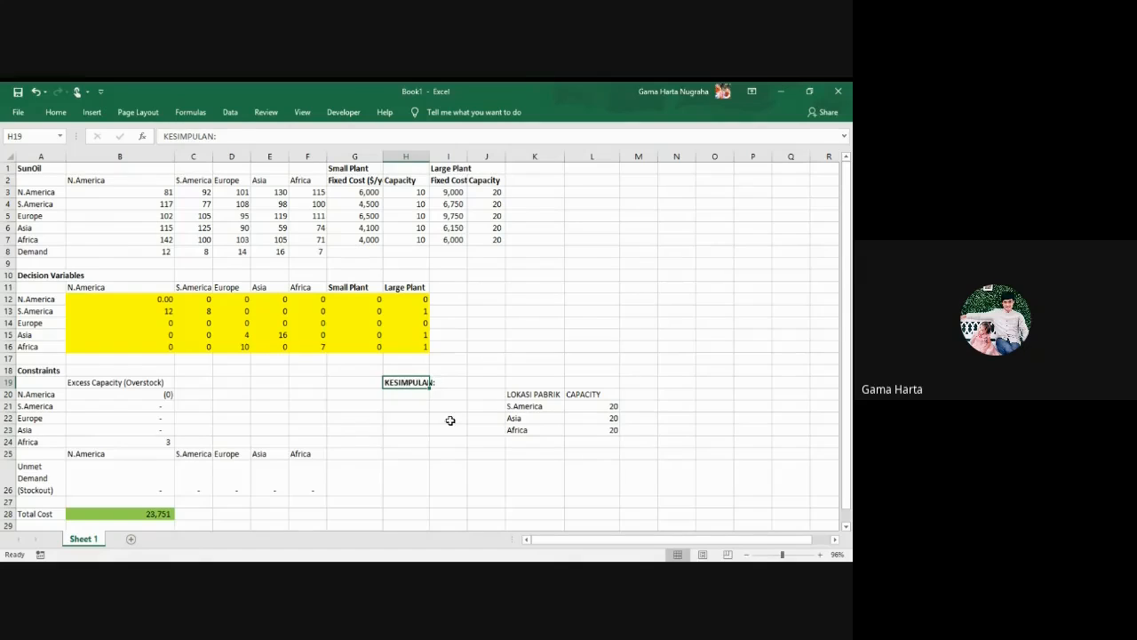
{"action": "left_click", "coordinate": [476, 441]}
{"action": "left_click", "coordinate": [530, 395]}
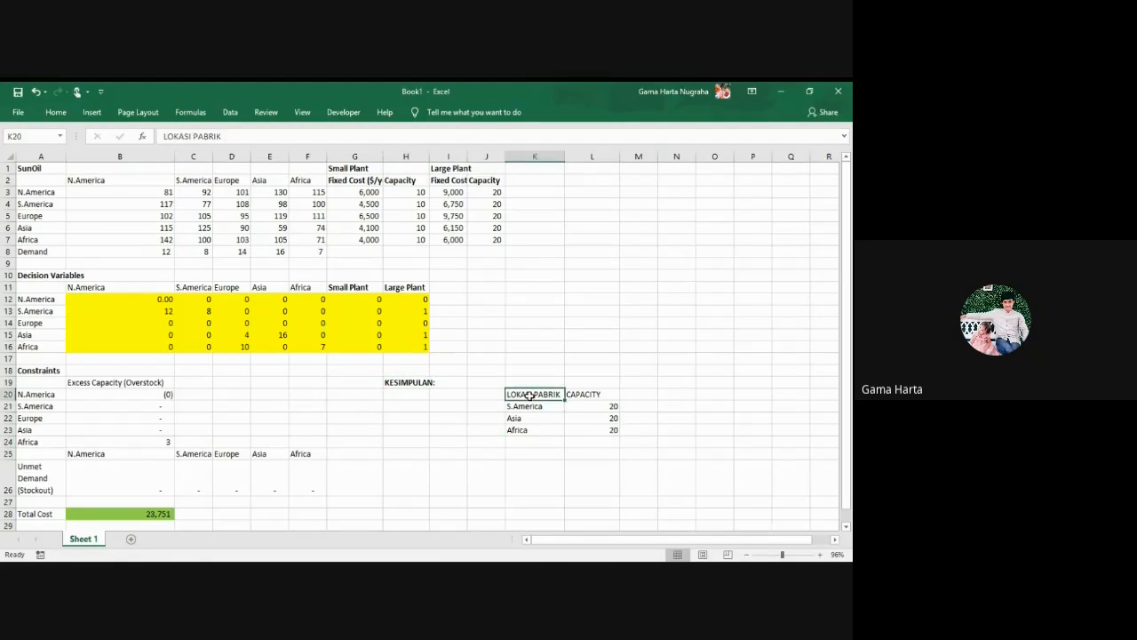
{"action": "left_click_drag", "start_coordinate": [530, 406], "coordinate": [590, 407]}
{"action": "left_click", "coordinate": [581, 392]}
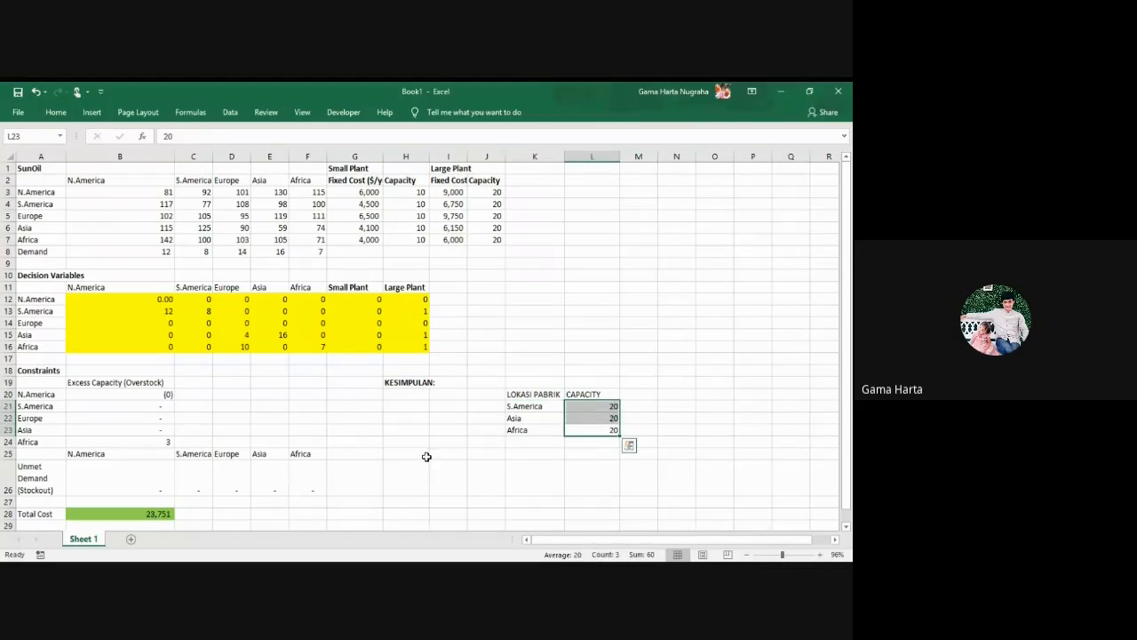
{"action": "left_click", "coordinate": [399, 400]}
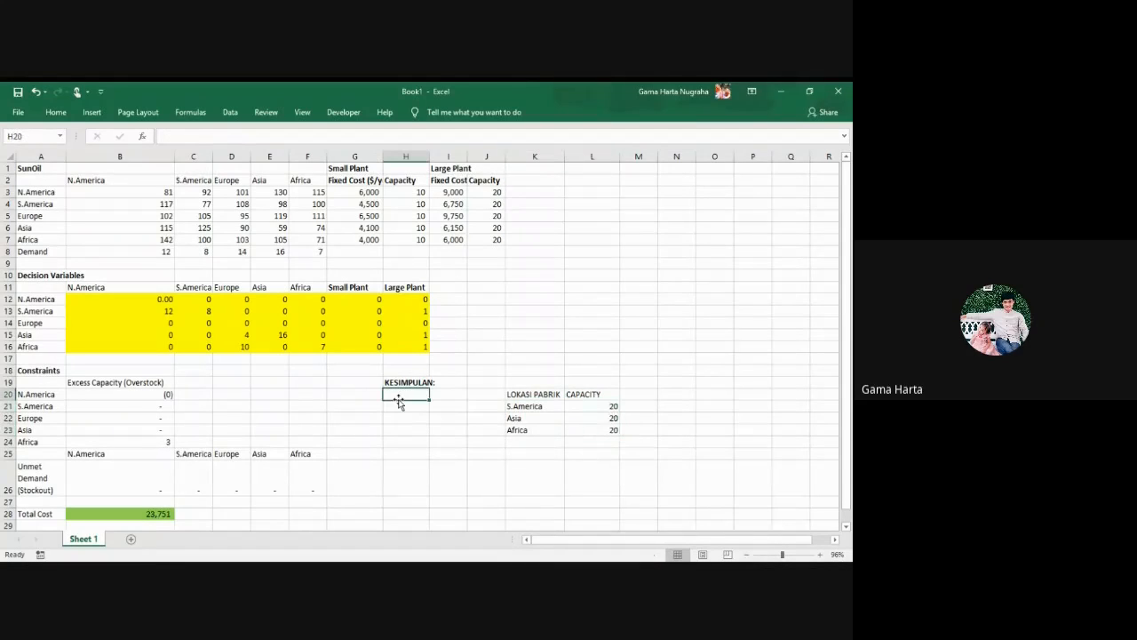
{"action": "type", "text": "1."}
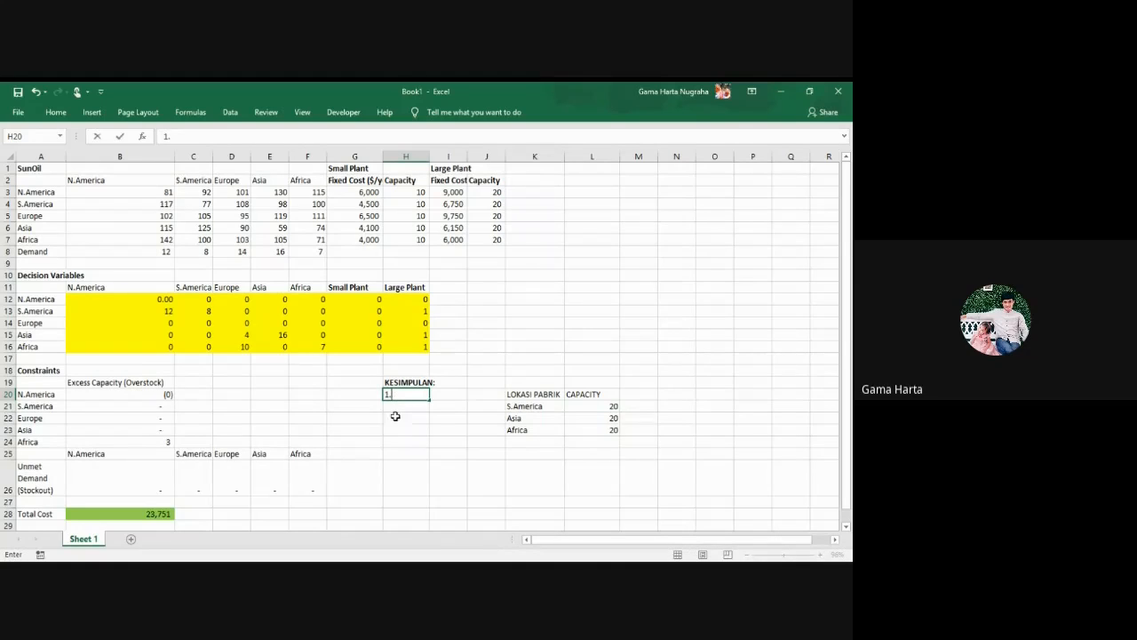
{"action": "left_click", "coordinate": [407, 450]}
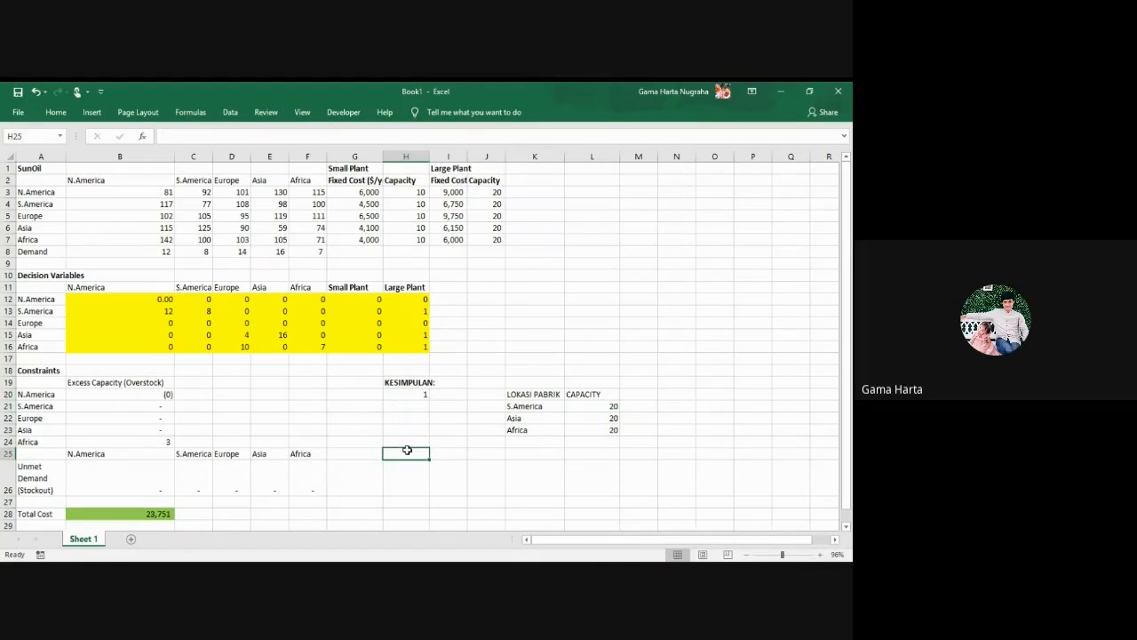
{"action": "type", "text": "2."}
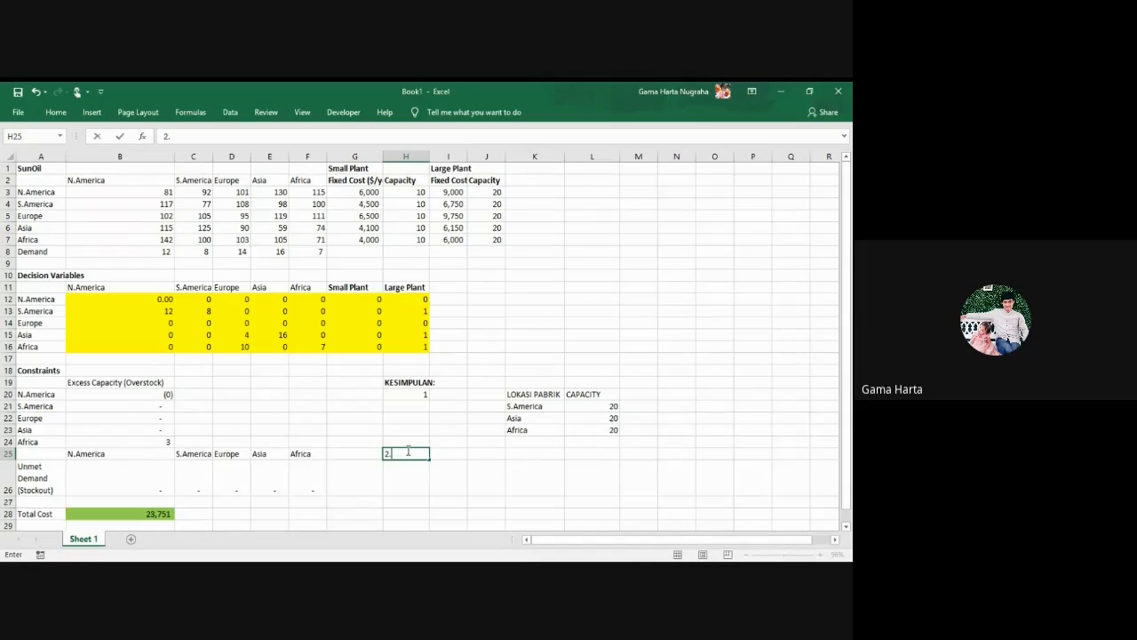
{"action": "left_click", "coordinate": [449, 478]}
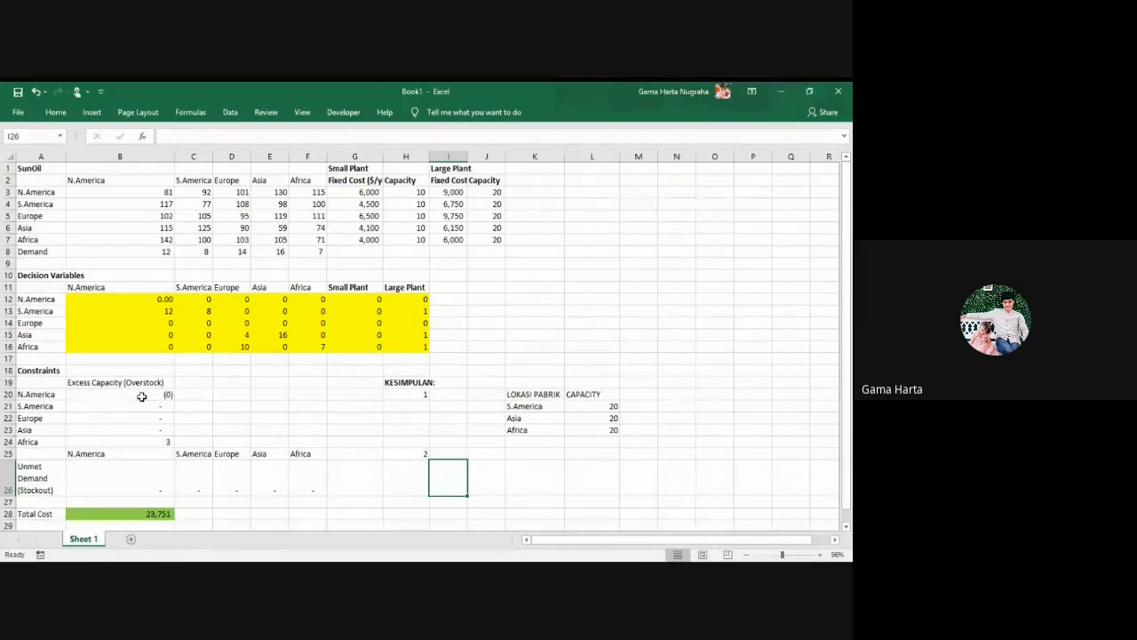
{"action": "left_click", "coordinate": [146, 441]}
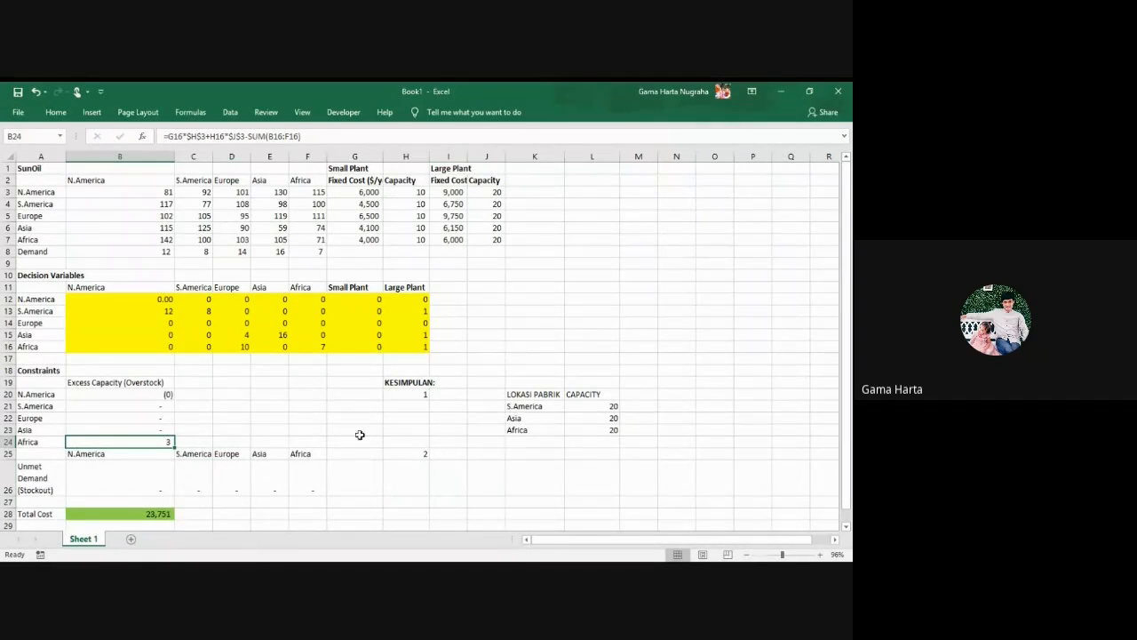
{"action": "left_click", "coordinate": [407, 452]}
{"action": "key", "text": "Delete"}
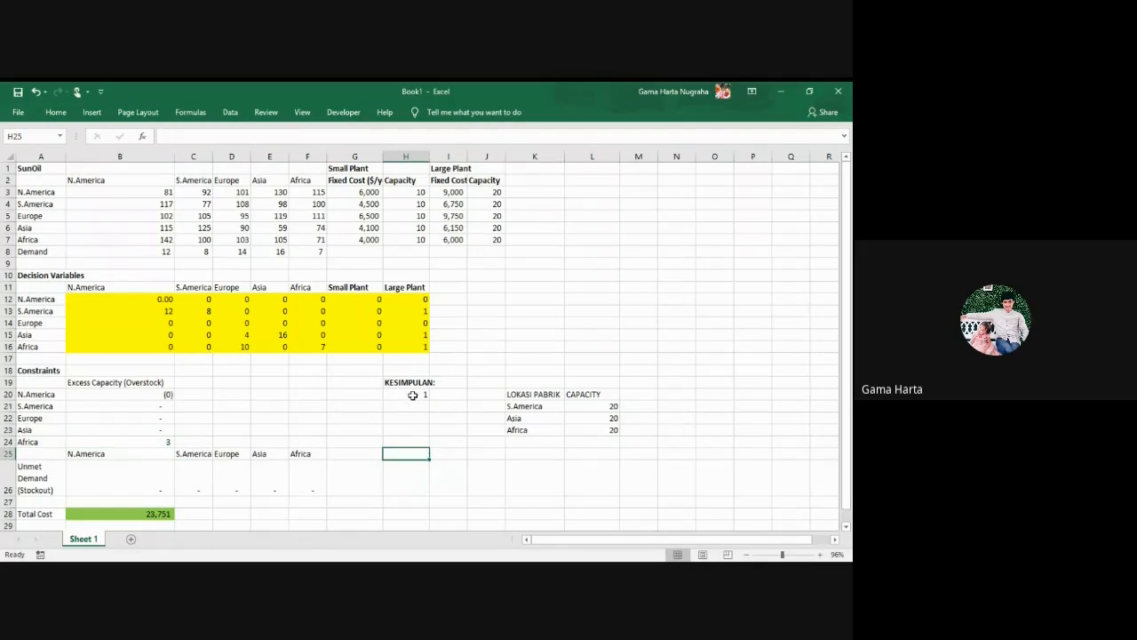
{"action": "left_click", "coordinate": [410, 395]}
{"action": "key", "text": "Delete"}
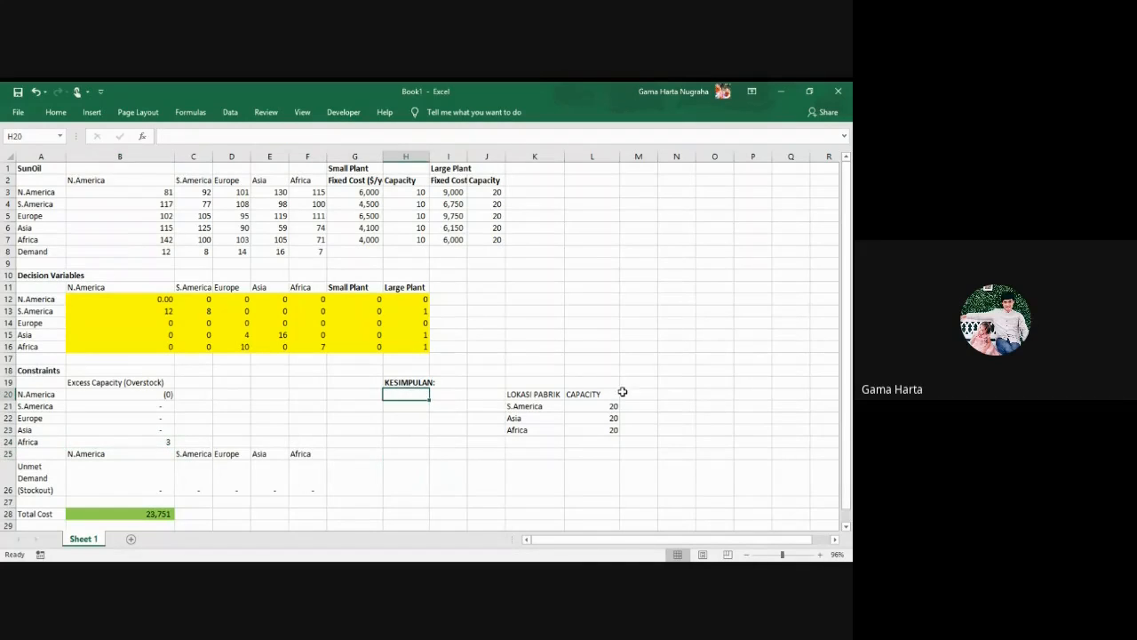
Copy the Excess Capacity (Overstock) label from B19 to M20 and shorten the copy to Excess Capacity
{"action": "left_click", "coordinate": [611, 392]}
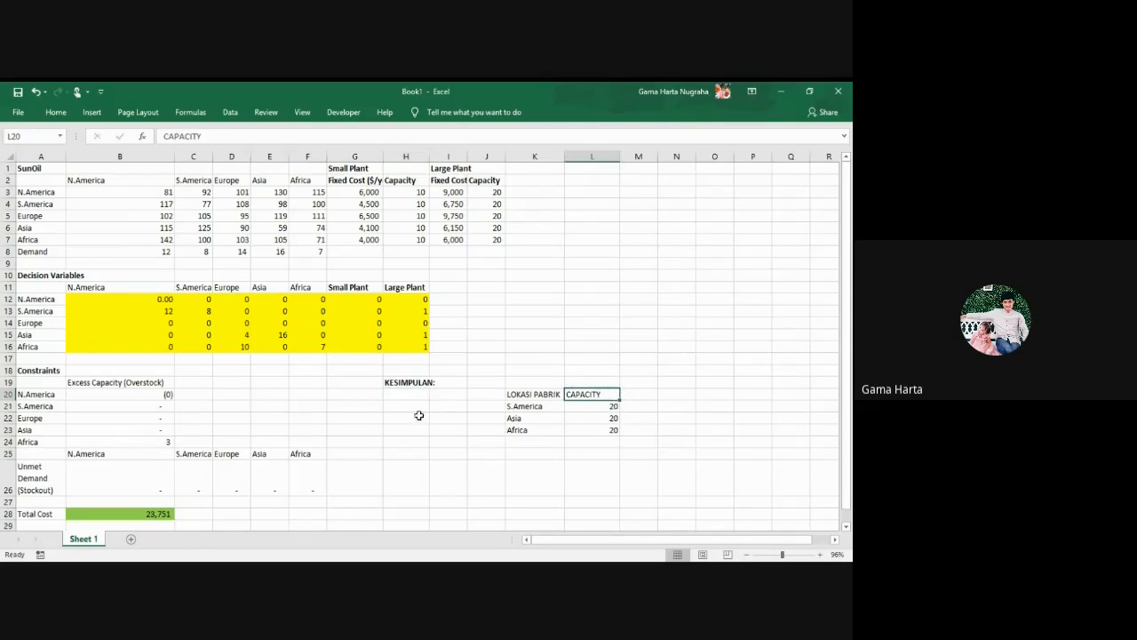
{"action": "left_click", "coordinate": [78, 383]}
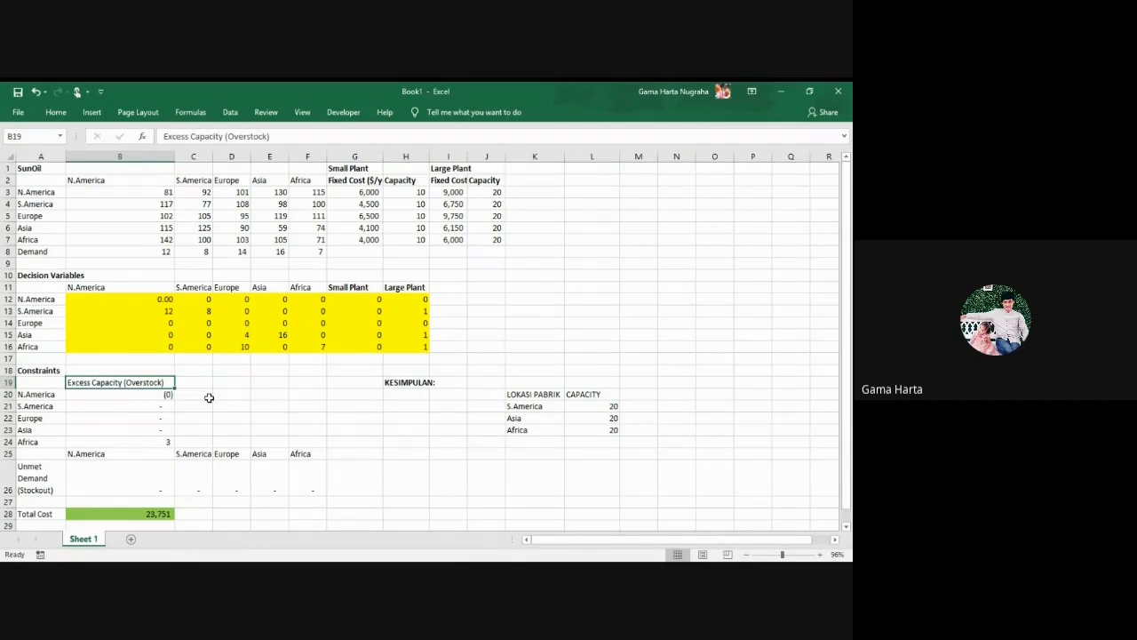
{"action": "key", "text": "ctrl+c"}
{"action": "left_click", "coordinate": [641, 394]}
{"action": "key", "text": "ctrl+v"}
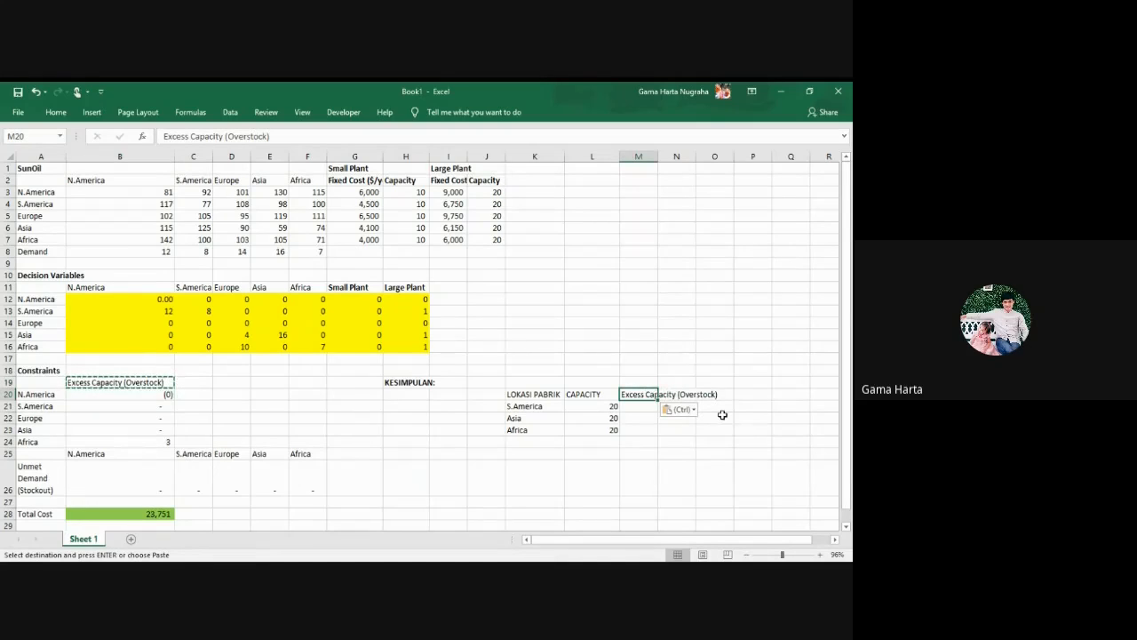
{"action": "double_click", "coordinate": [680, 393]}
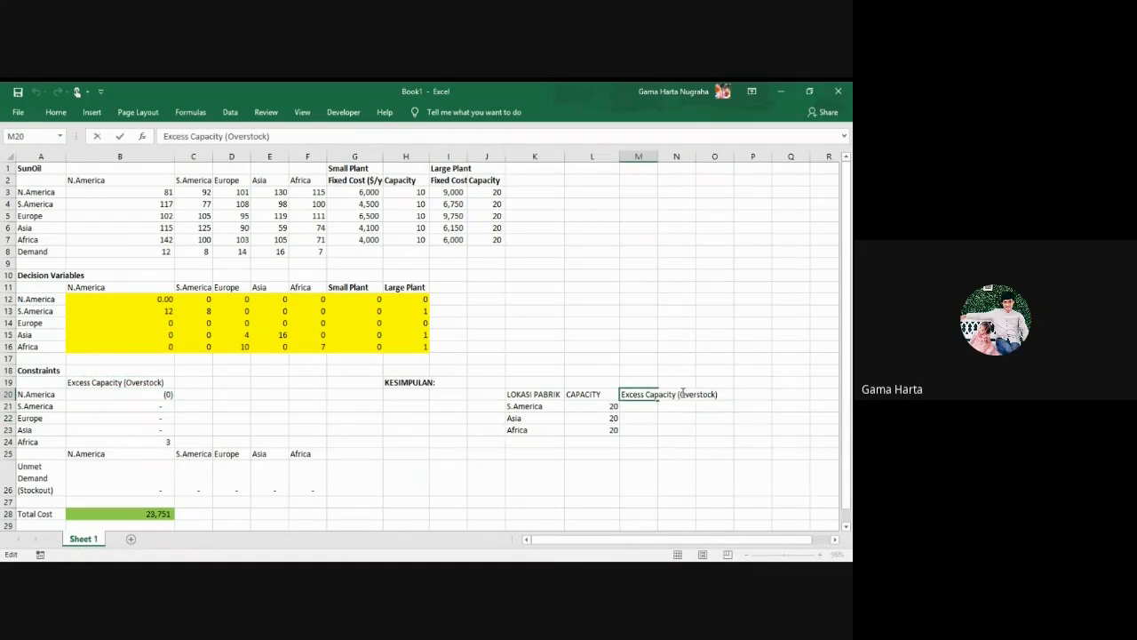
{"action": "left_click_drag", "start_coordinate": [679, 393], "coordinate": [717, 394]}
{"action": "key", "text": "BackSpace"}
{"action": "left_click", "coordinate": [679, 442]}
Enter 3 in M23 as the excess capacity of the Africa plant
{"action": "left_click", "coordinate": [640, 407]}
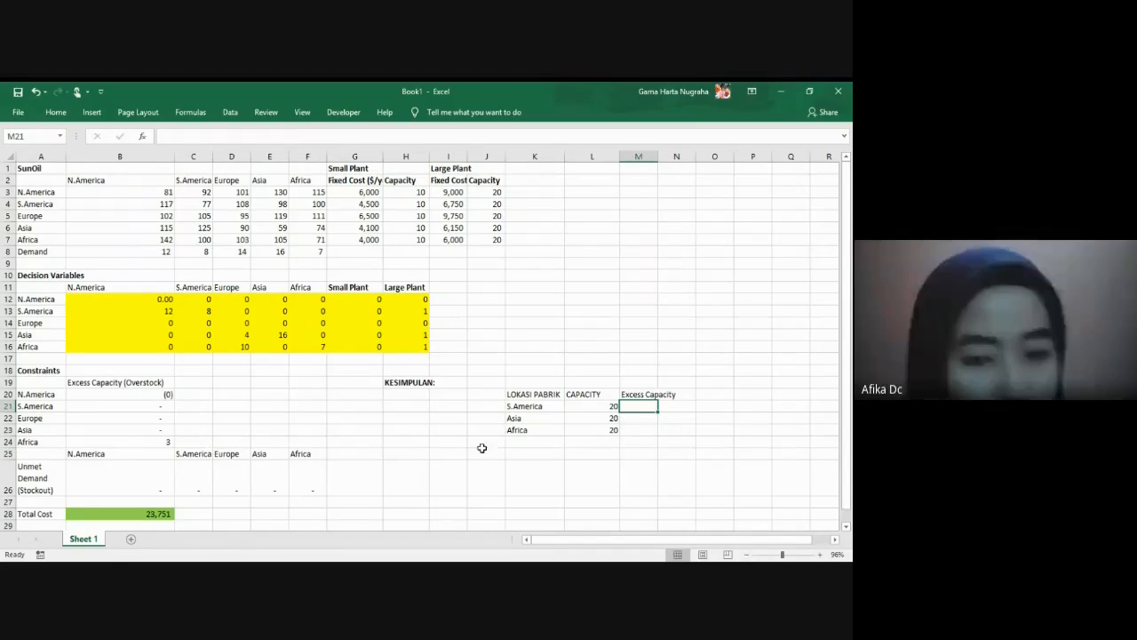
{"action": "left_click", "coordinate": [639, 430]}
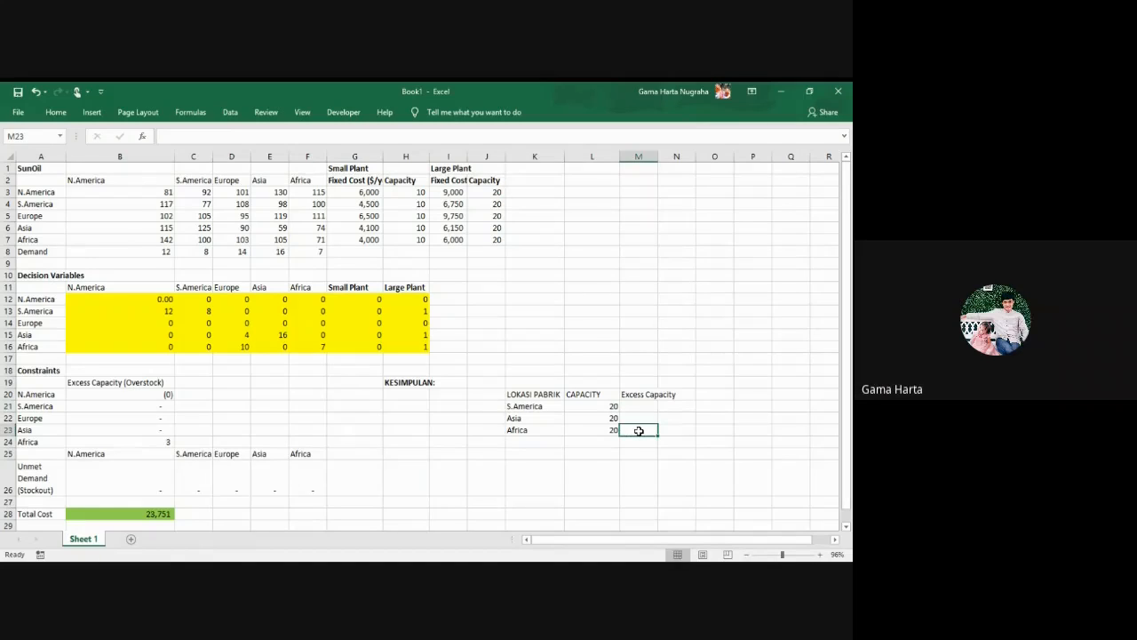
{"action": "type", "text": "3"}
{"action": "left_click", "coordinate": [648, 451]}
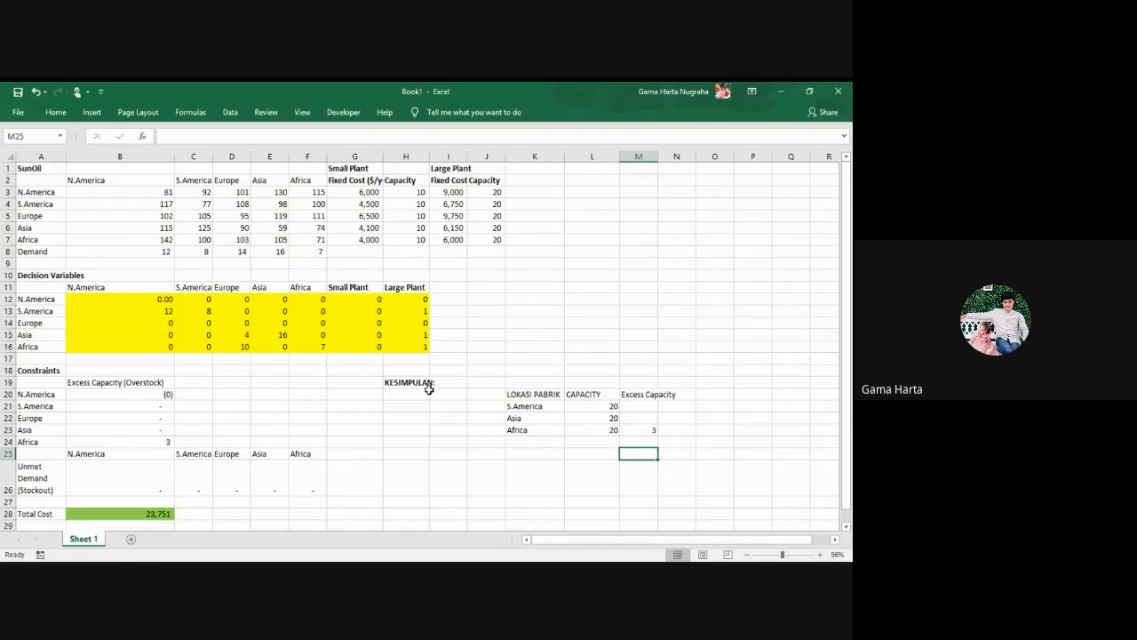
Write the total cost conclusion "Dengan Total Cost sebesar $ 23,751,000" in cell H25, based on the Total Cost in B28
{"action": "left_click", "coordinate": [407, 452]}
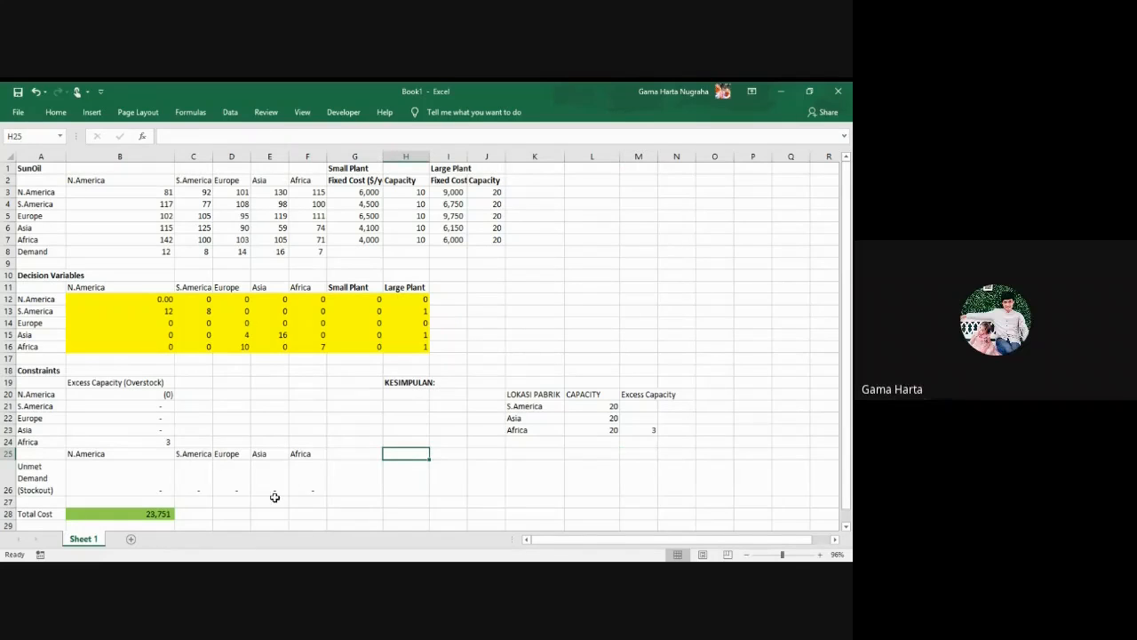
{"action": "left_click", "coordinate": [154, 514]}
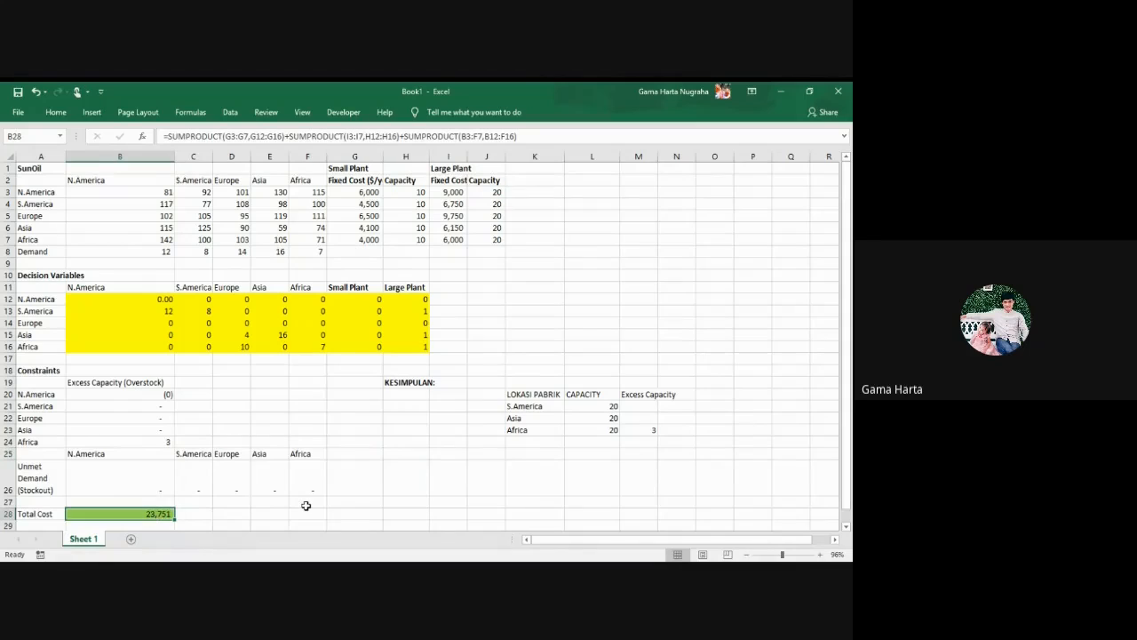
{"action": "left_click", "coordinate": [419, 451]}
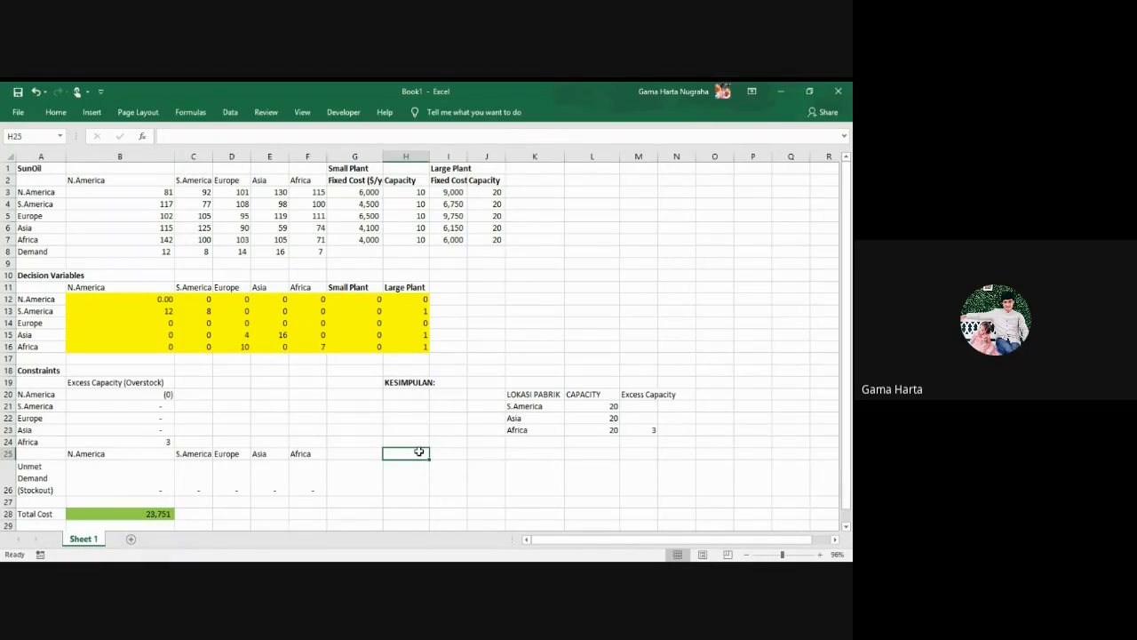
{"action": "type", "text": "dAR"}
{"action": "key", "text": "BackSpace"}
{"action": "key", "text": "BackSpace"}
{"action": "key", "text": "BackSpace"}
{"action": "type", "text": "D"}
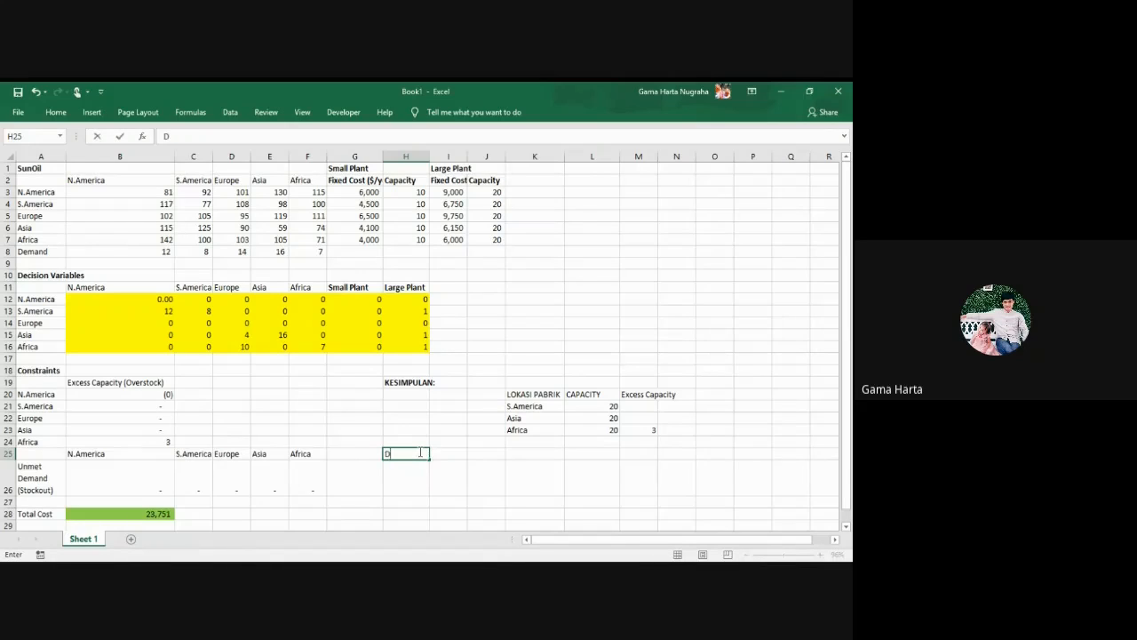
{"action": "type", "text": "engan Total Cost sebesar 2"}
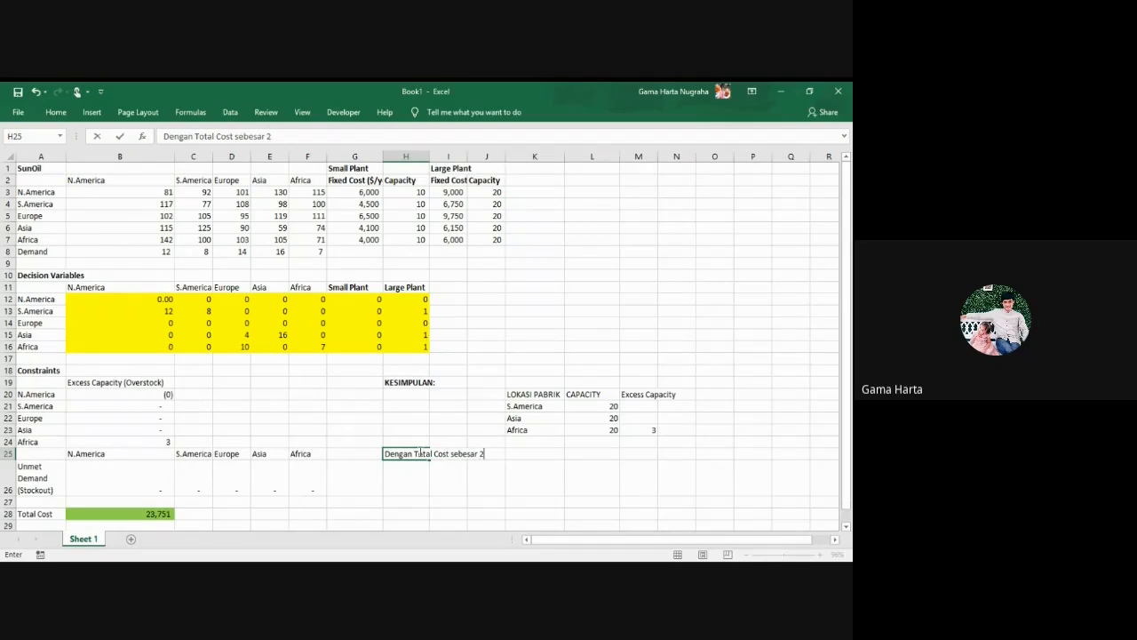
{"action": "key", "text": "BackSpace"}
{"action": "type", "text": "$ 23,751,000"}
{"action": "left_click", "coordinate": [614, 490]}
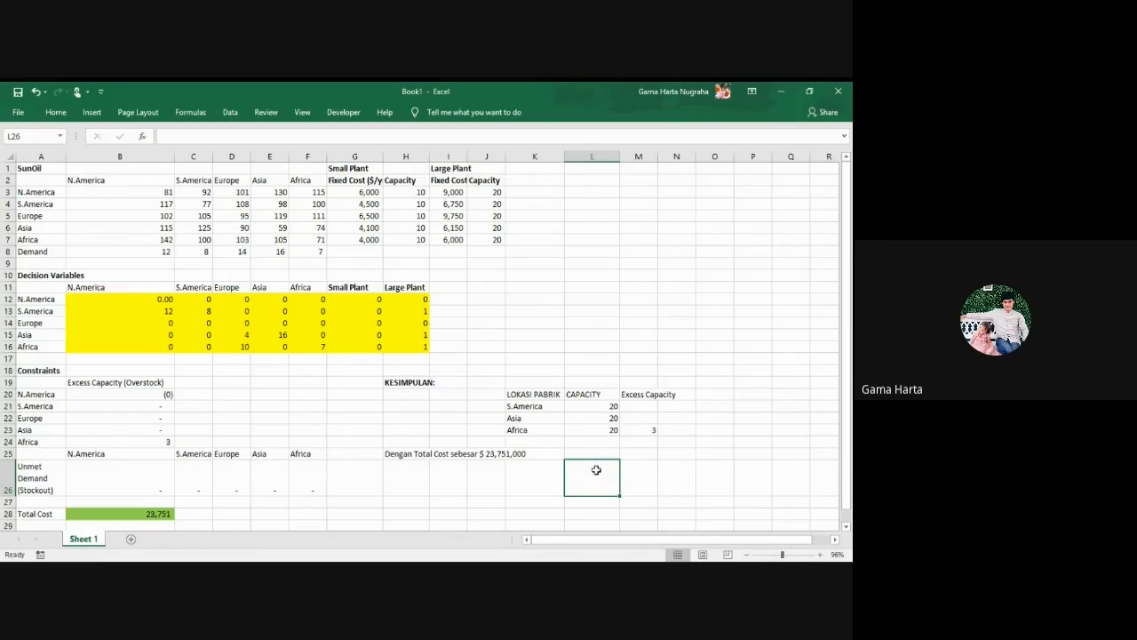
Review the KESIMPULAN section, covering the plant locations, their capacities, the excess capacity and the total cost sentence
{"action": "left_click_drag", "start_coordinate": [516, 402], "coordinate": [606, 430]}
{"action": "left_click", "coordinate": [723, 428]}
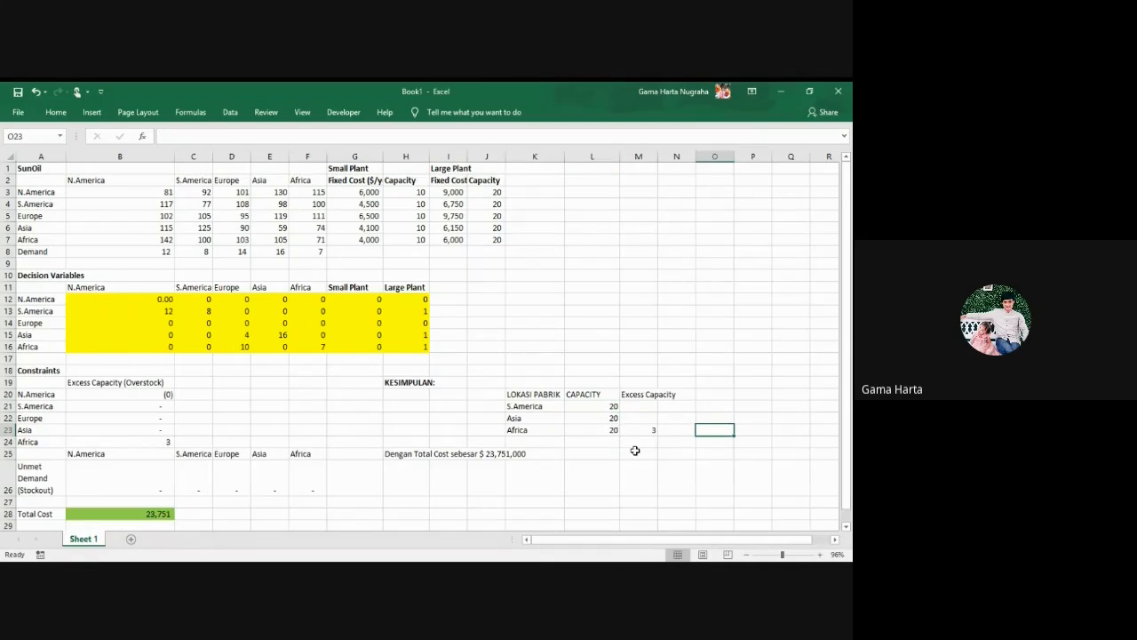
{"action": "left_click", "coordinate": [710, 473]}
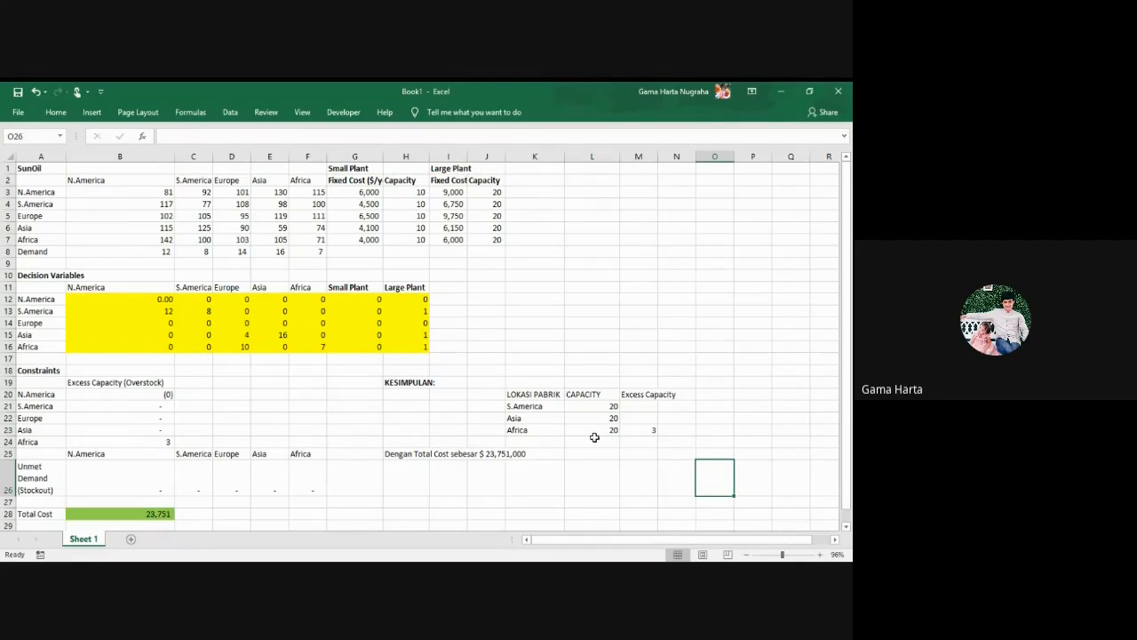
{"action": "left_click_drag", "start_coordinate": [406, 382], "coordinate": [666, 456]}
{"action": "left_click", "coordinate": [538, 491]}
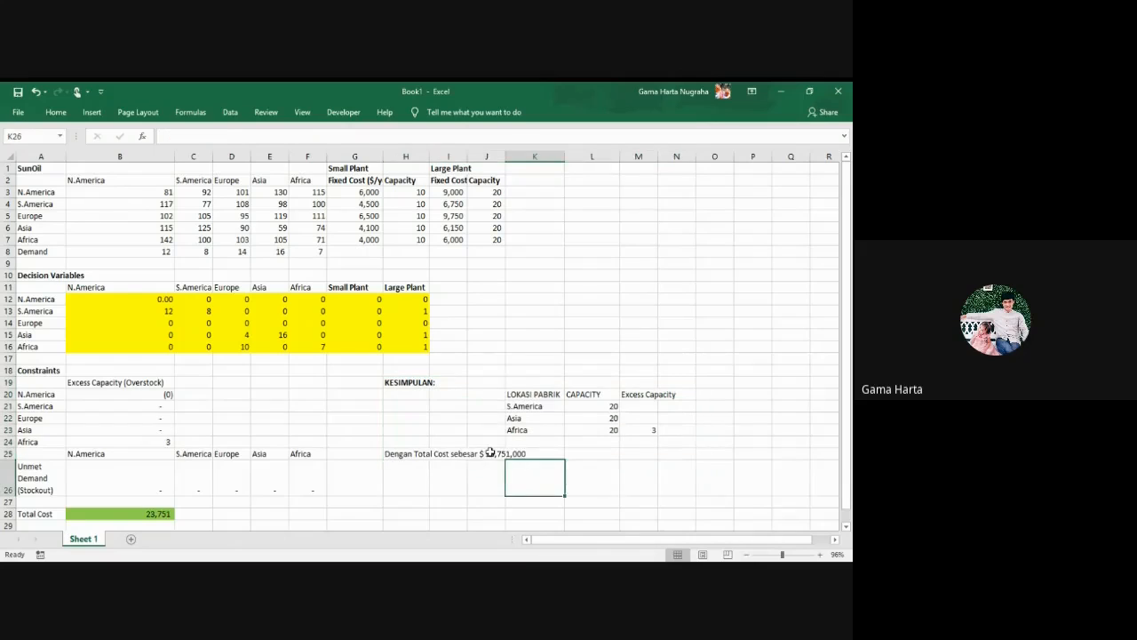
{"action": "left_click", "coordinate": [491, 452]}
{"action": "left_click", "coordinate": [474, 416]}
{"action": "left_click", "coordinate": [597, 464]}
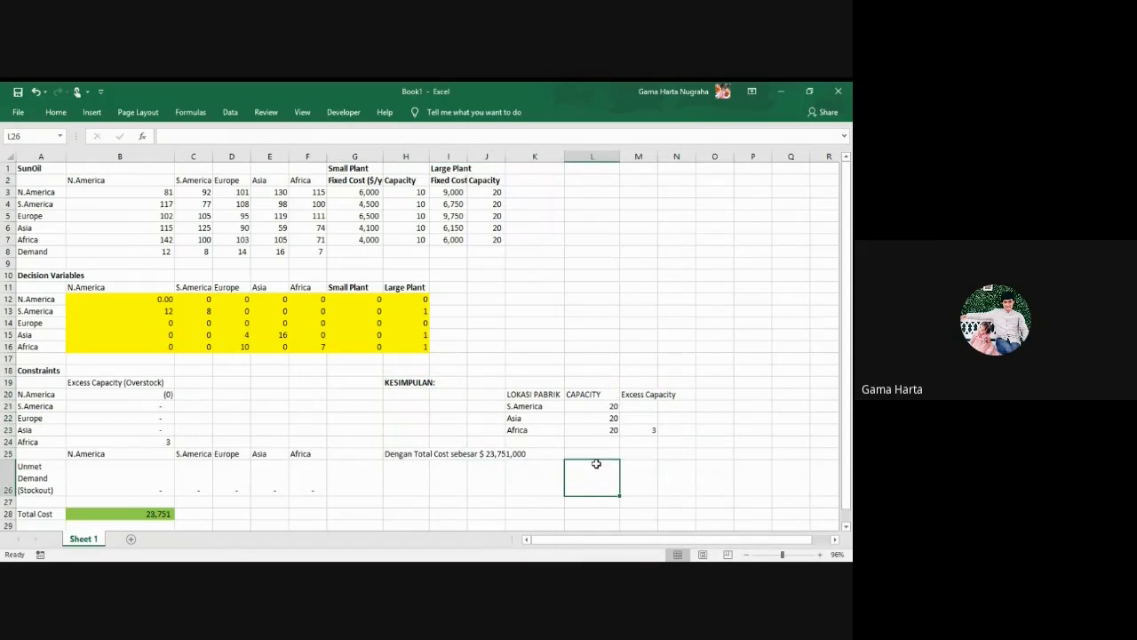
{"action": "left_click", "coordinate": [539, 395]}
{"action": "left_click", "coordinate": [602, 396]}
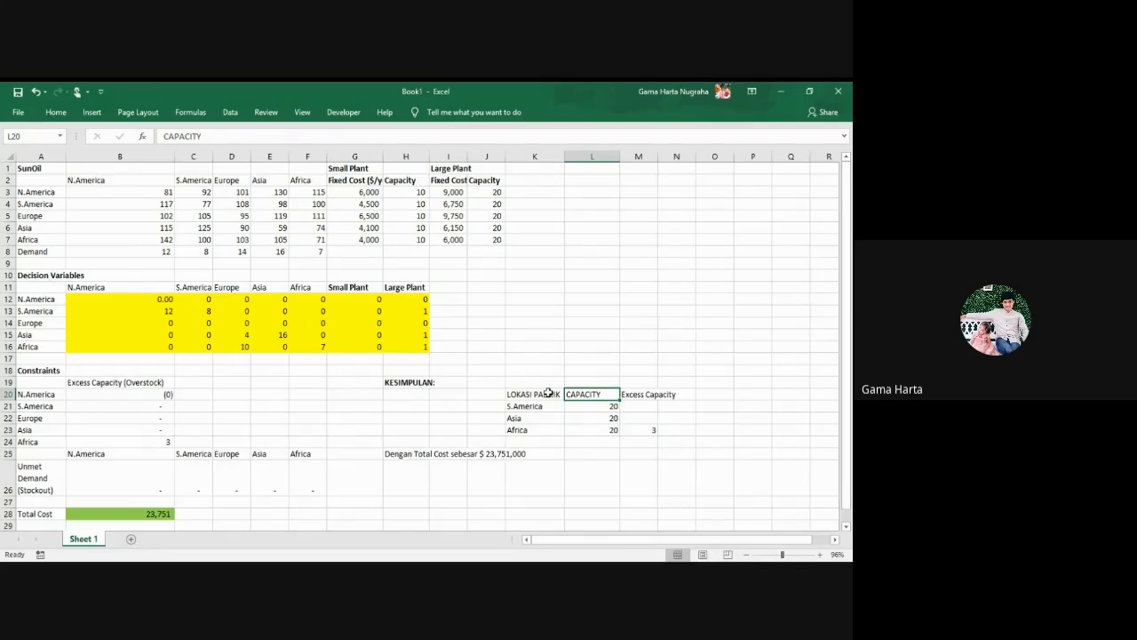
{"action": "left_click", "coordinate": [590, 471]}
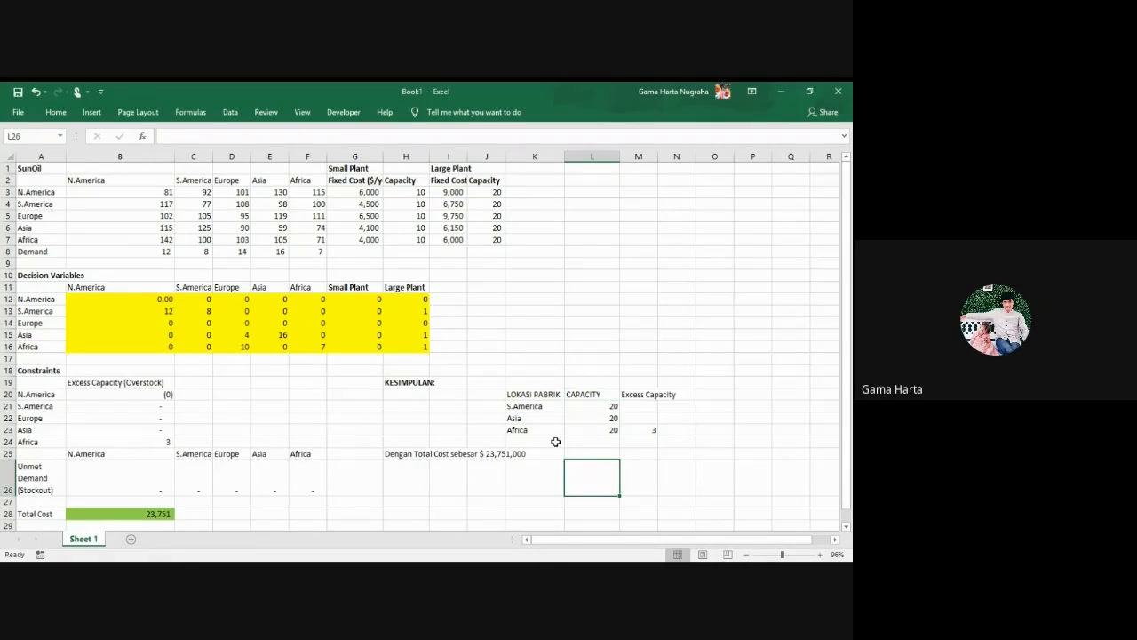
{"action": "left_click", "coordinate": [713, 470]}
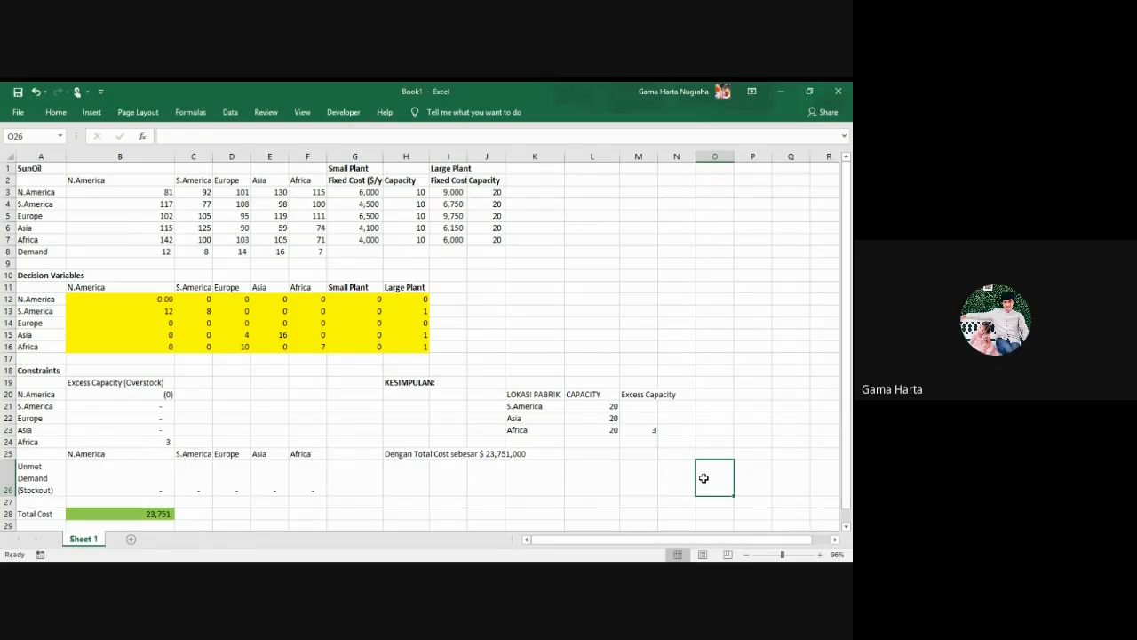
{"action": "left_click", "coordinate": [646, 466]}
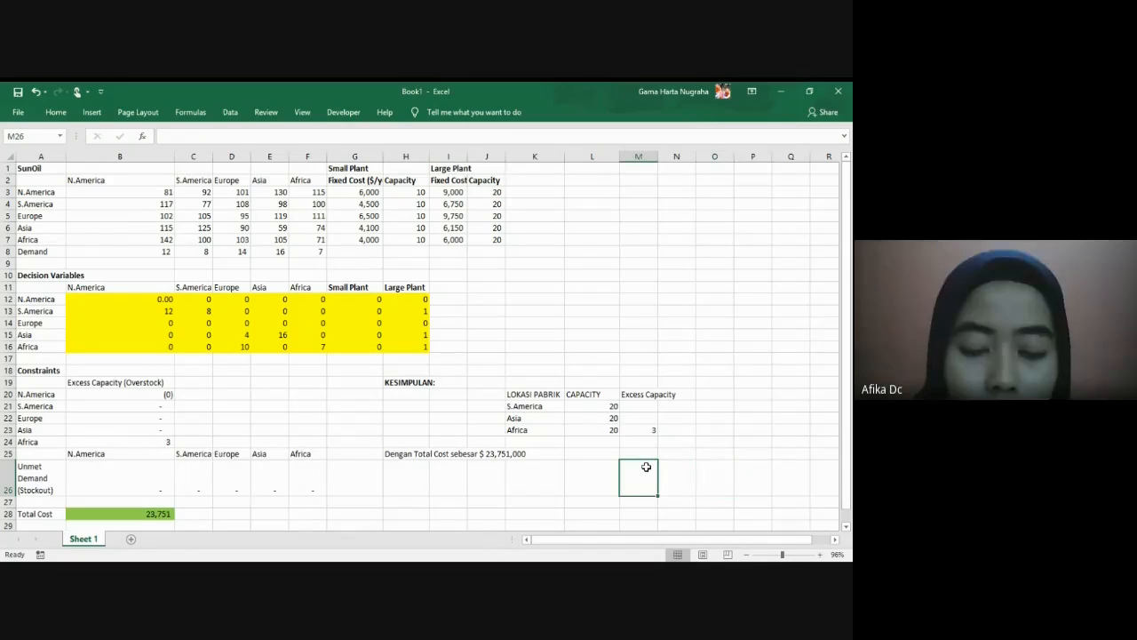